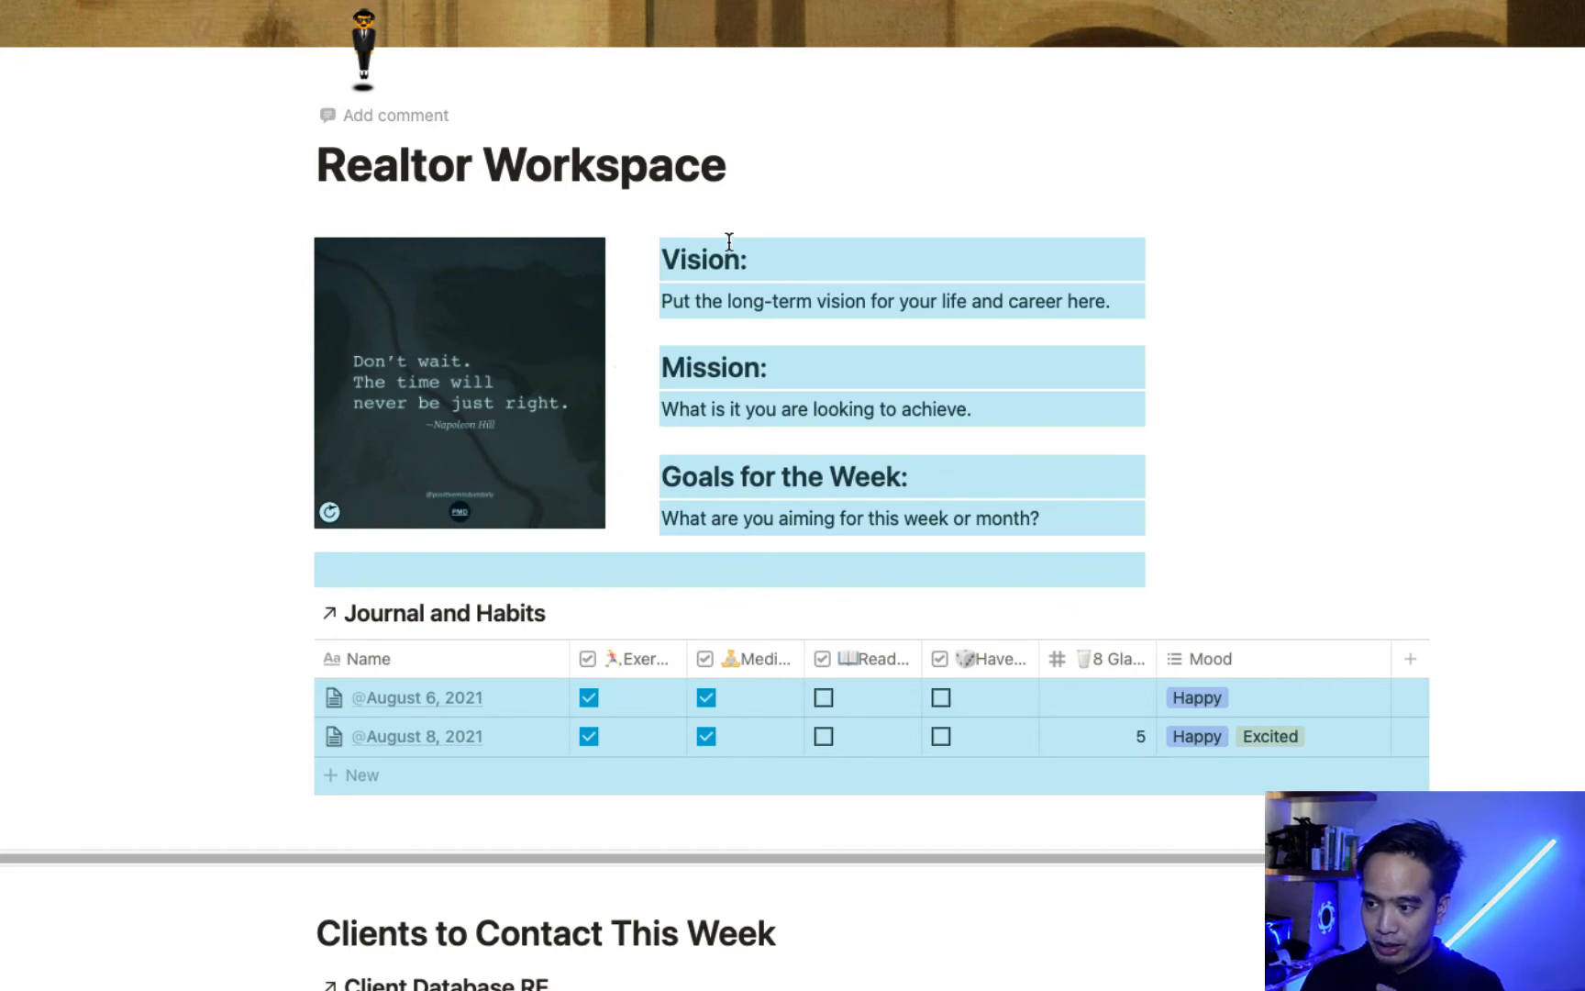
click(741, 476)
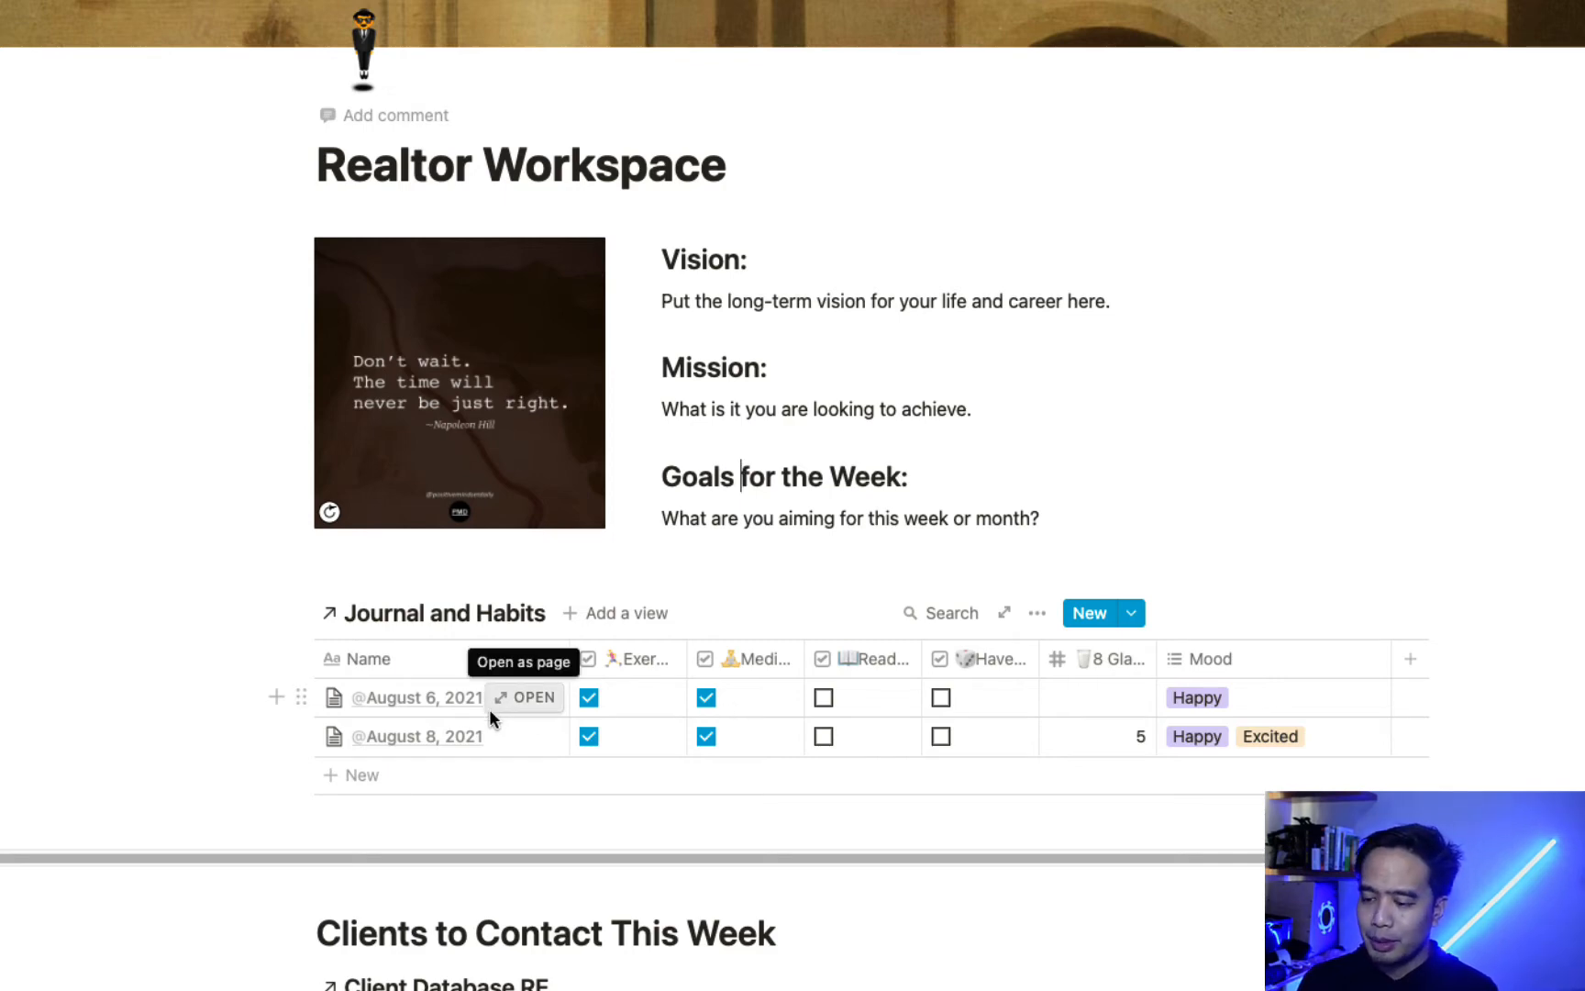
click(407, 775)
text(@today)
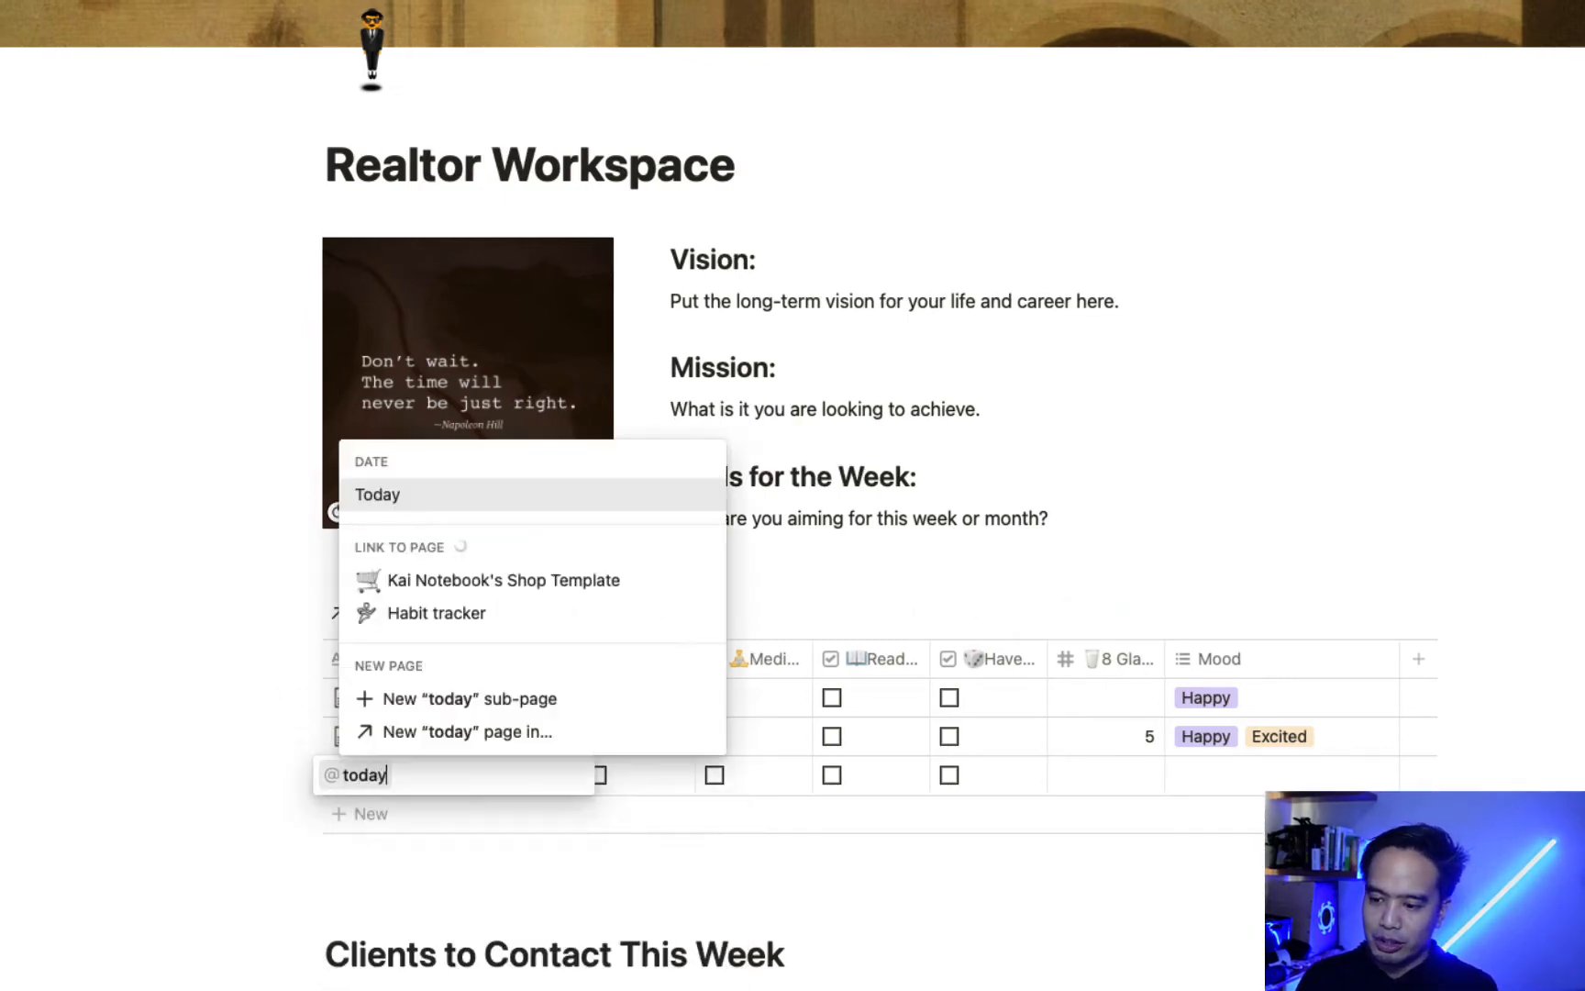
key(Return)
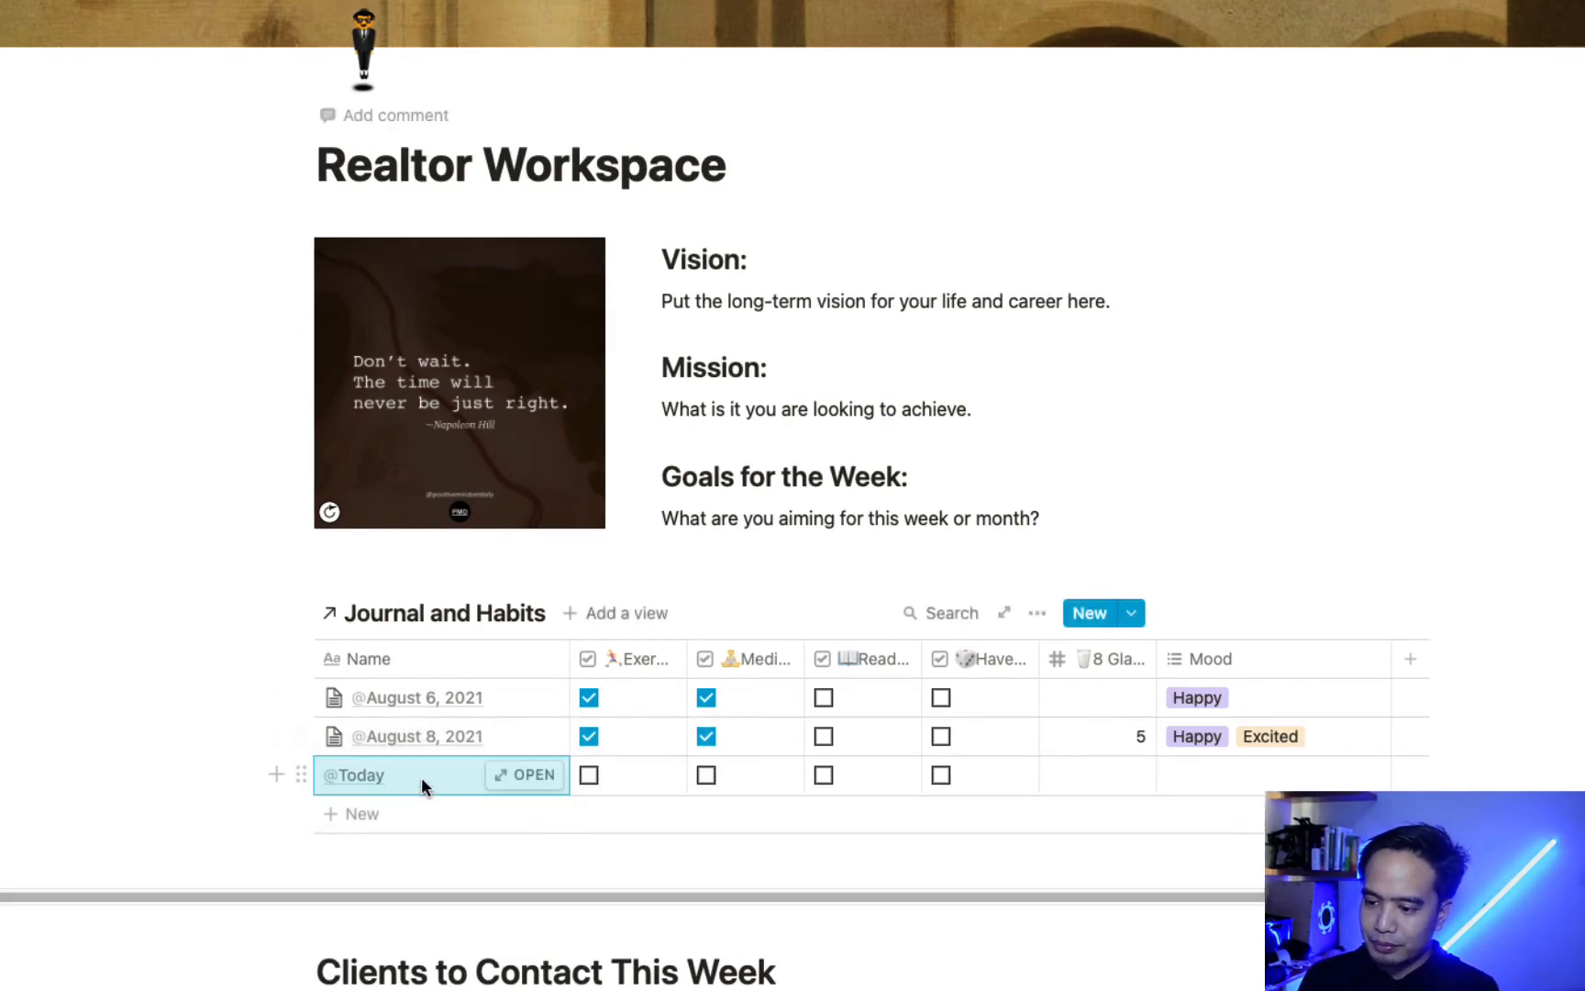
click(524, 775)
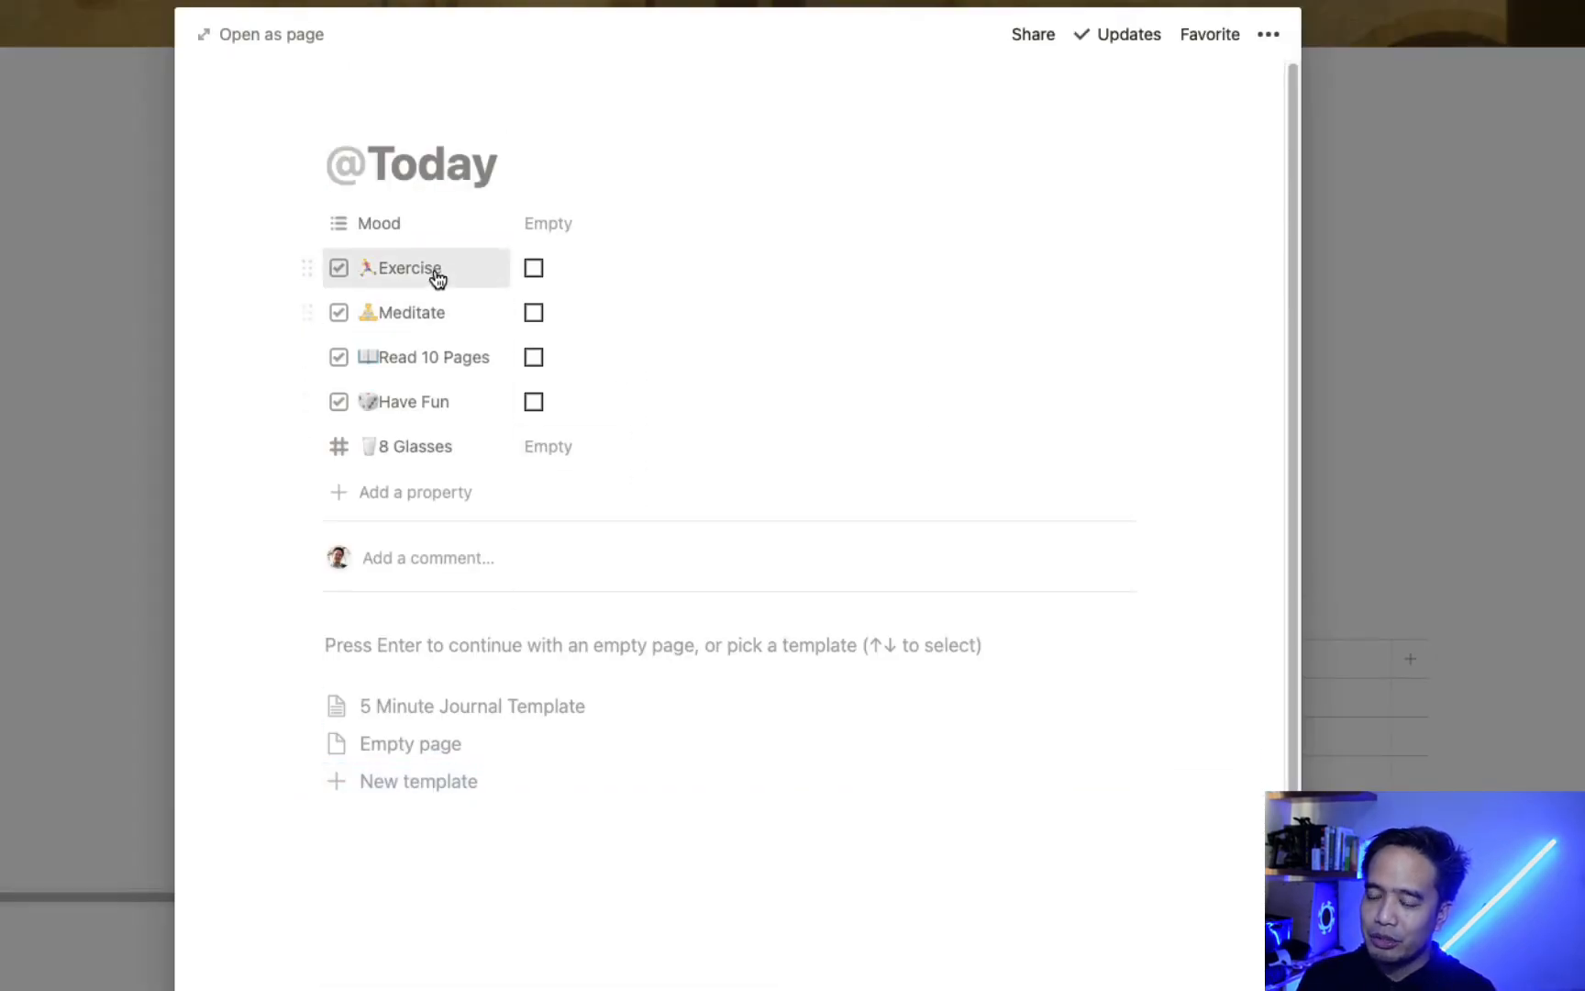
click(539, 230)
click(614, 119)
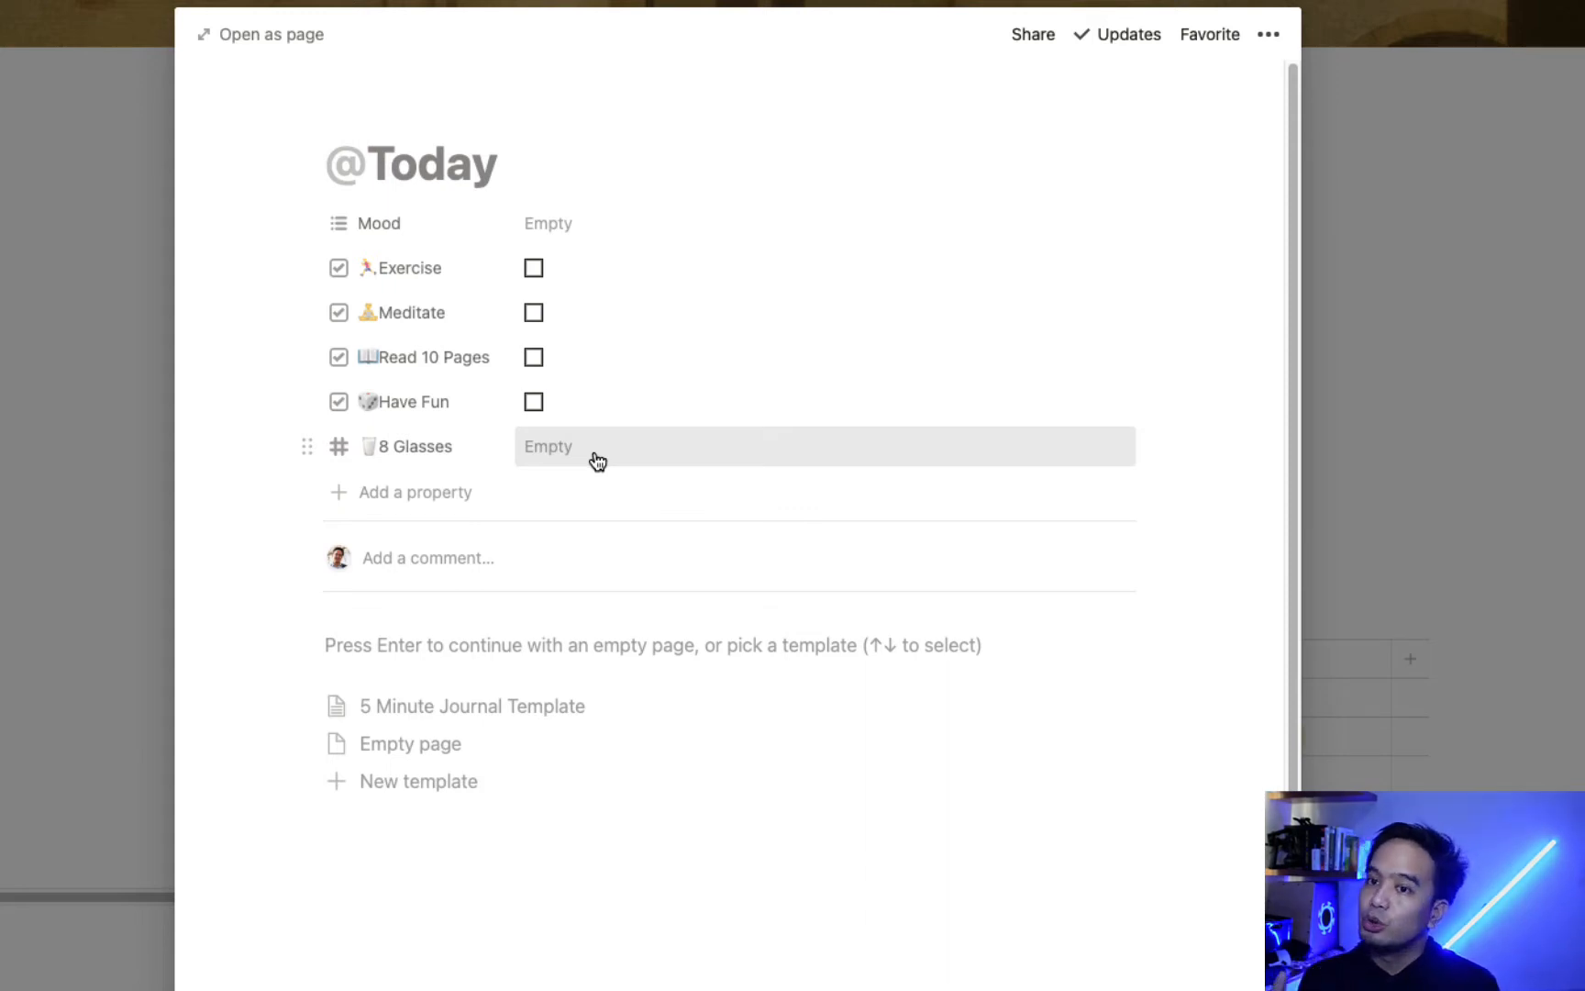
Rename the Exercise habit property as Sleep, keeping its runner emoji
click(404, 268)
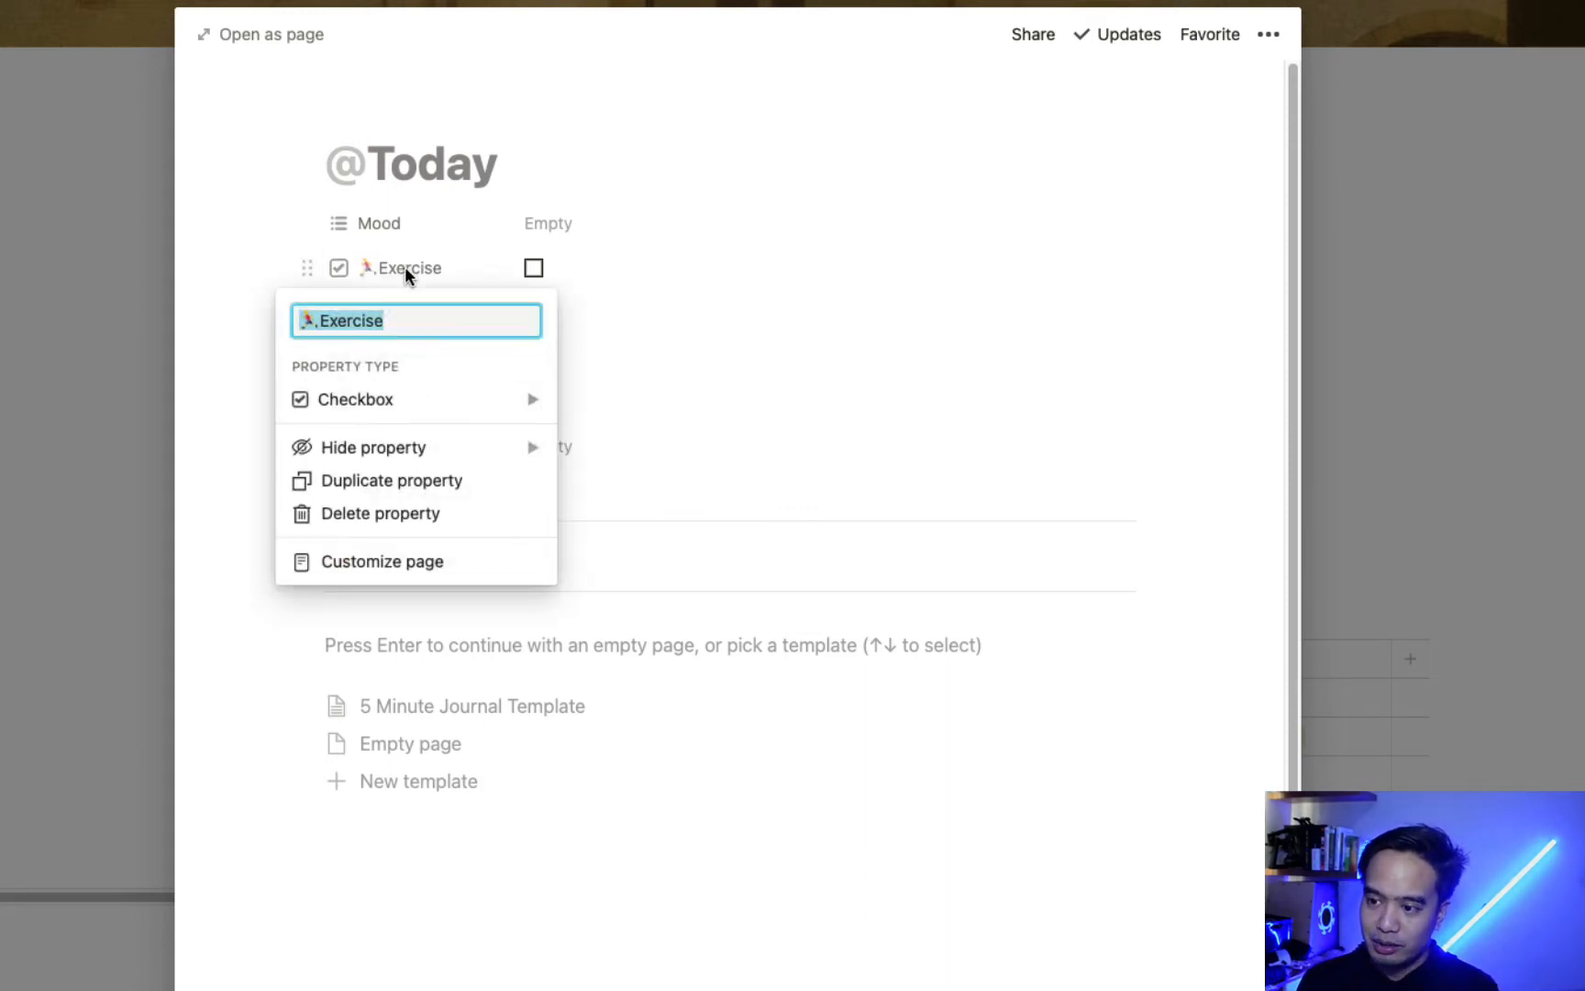
double_click(368, 323)
text(Sleep)
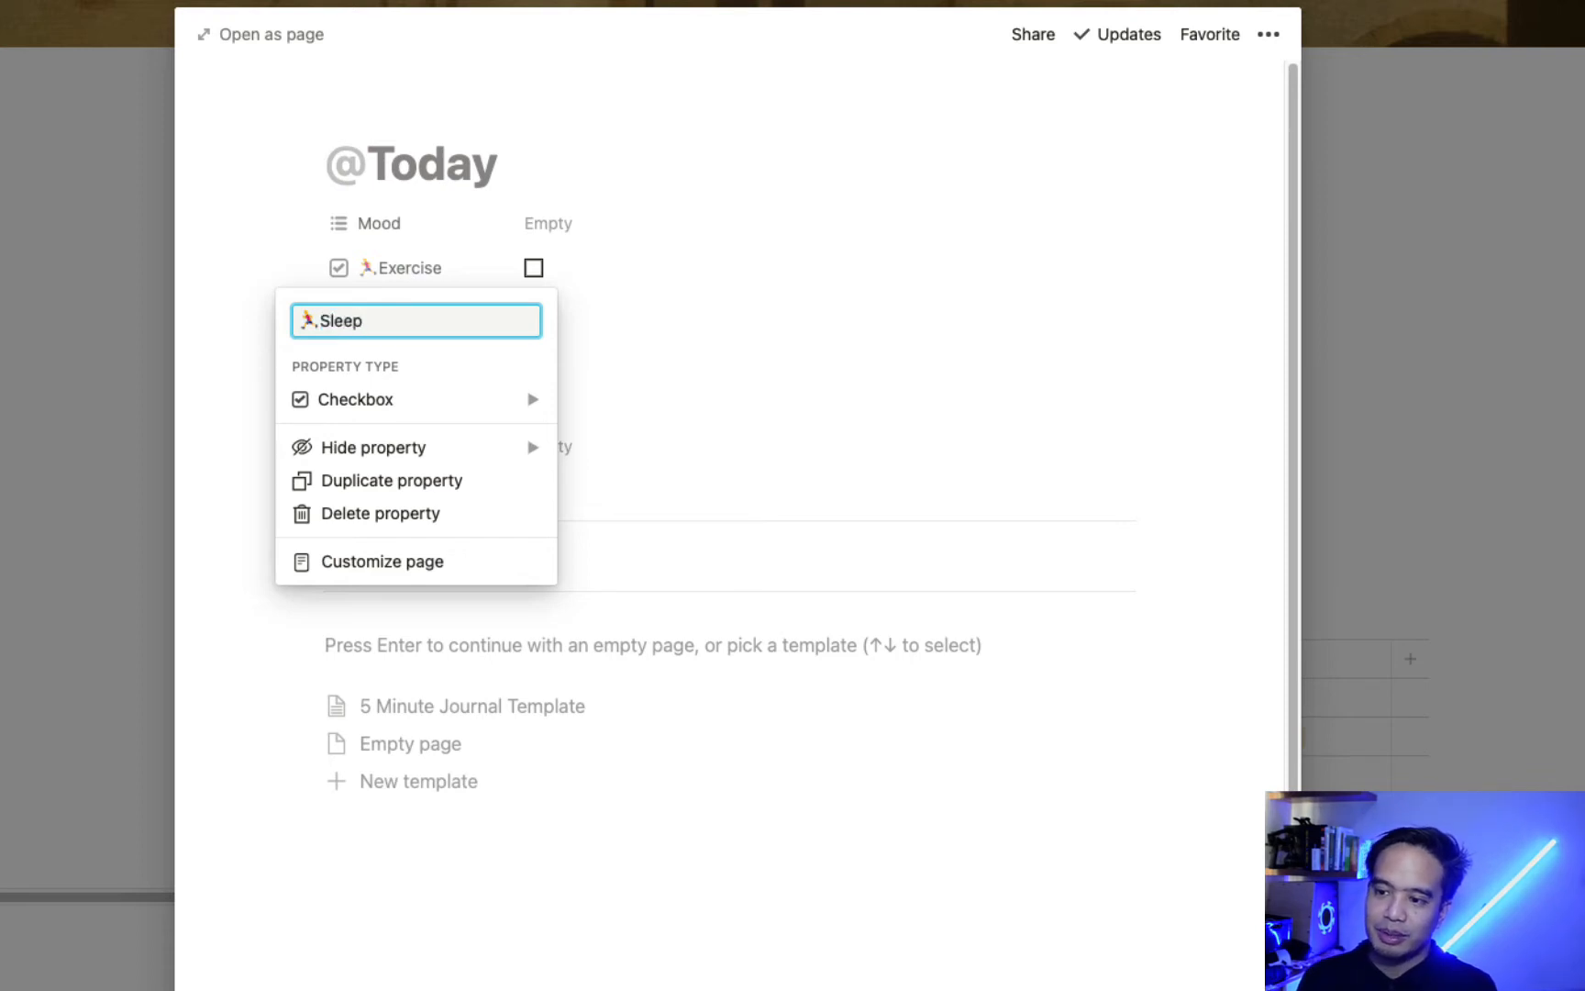
key(Escape)
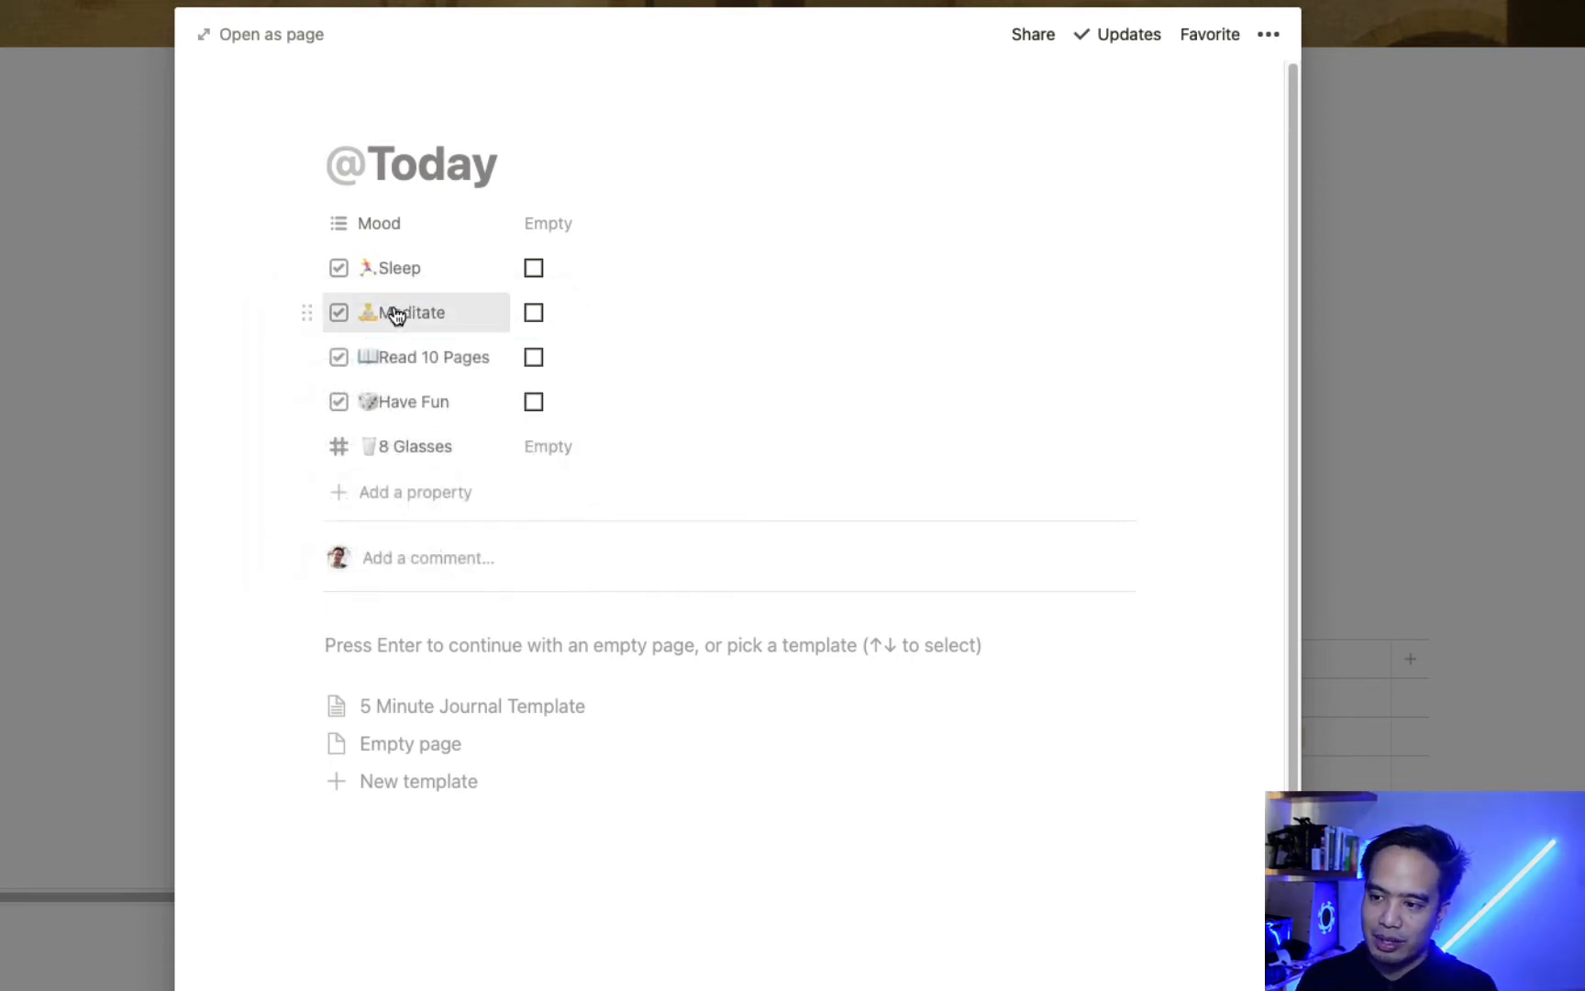
Rename the Sleep habit property back to Exercise and close the journal entry
click(396, 269)
double_click(361, 323)
text(Ex)
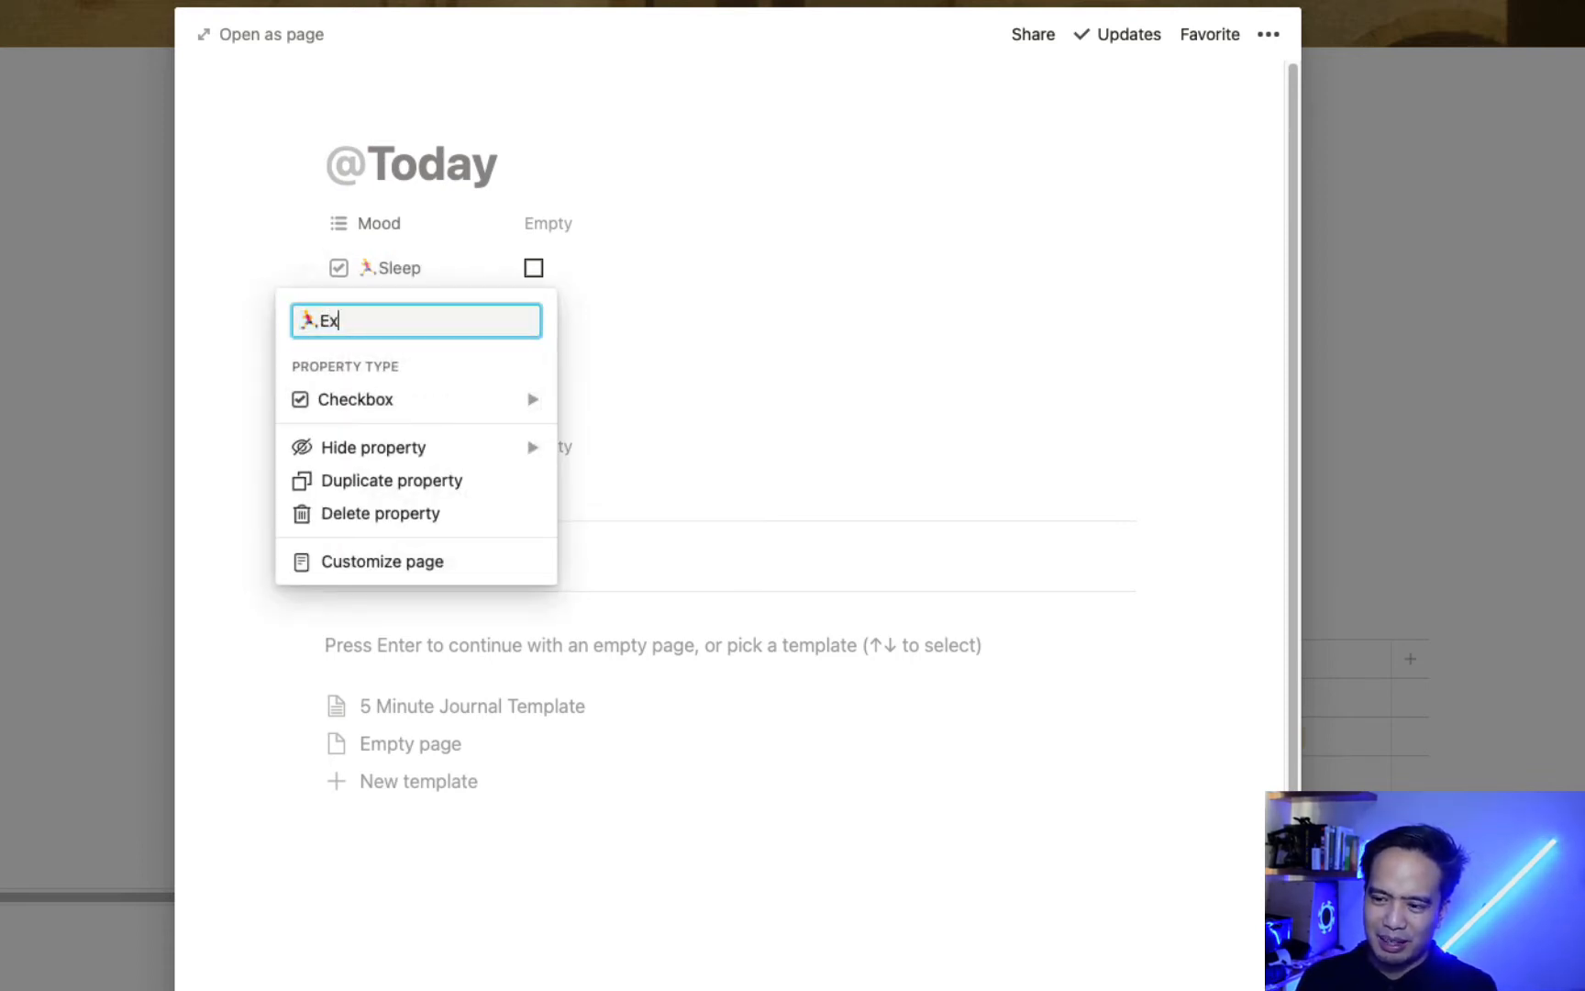
text(ercise)
key(Escape)
click(58, 317)
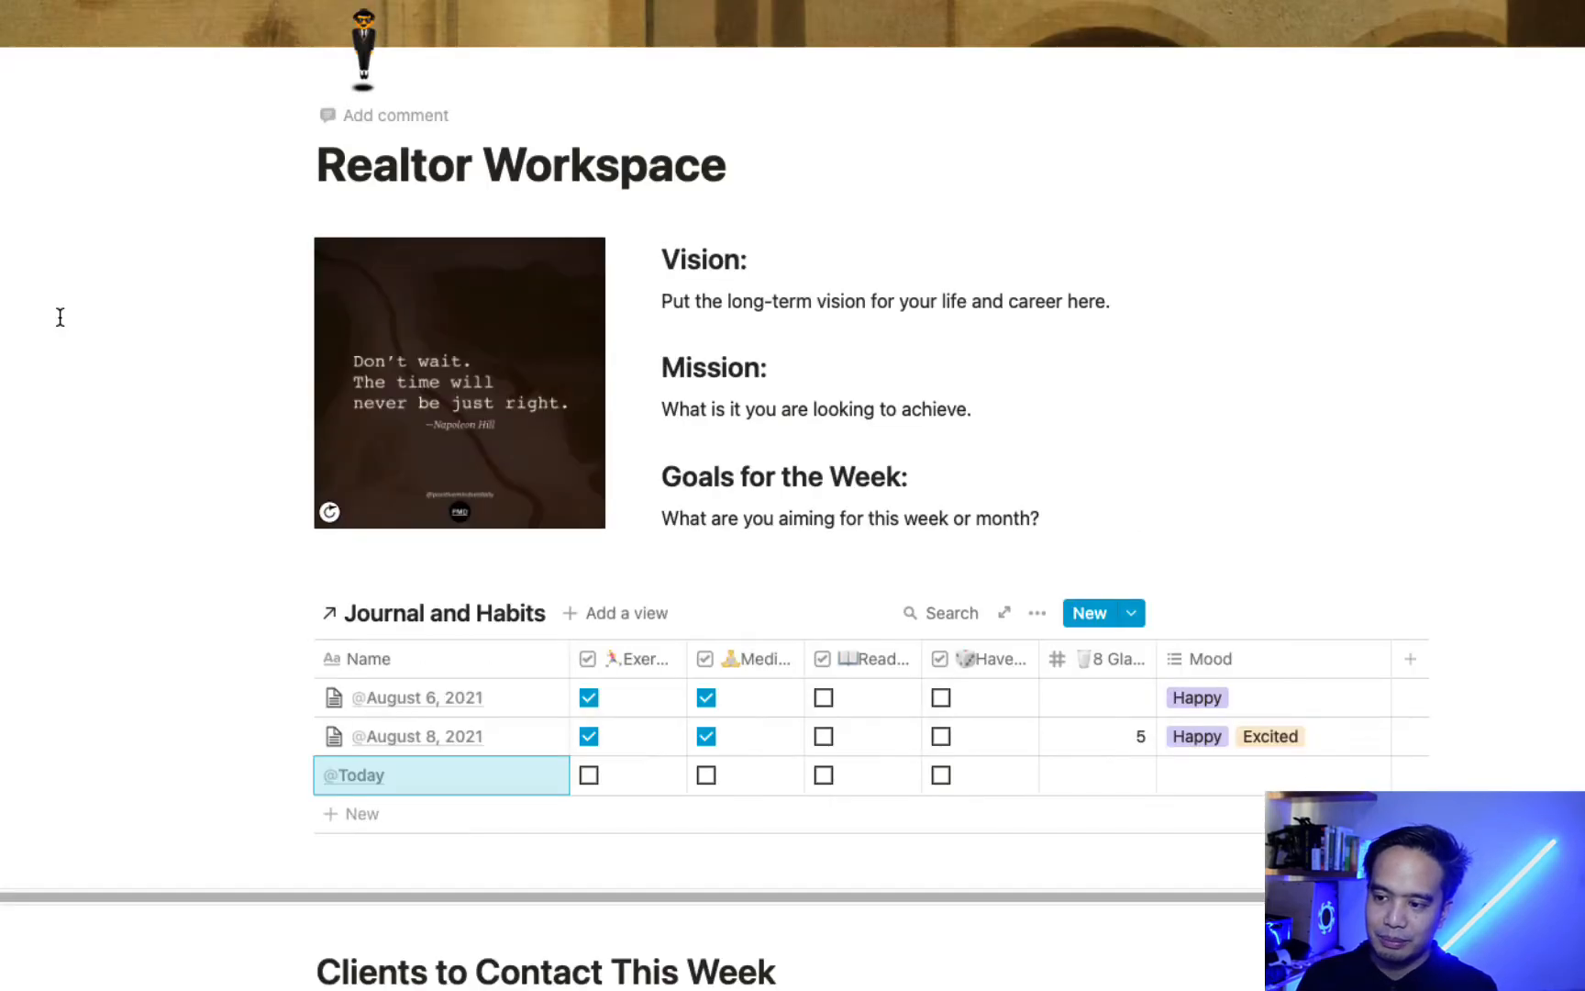
Apply the 5 Minute Journal Template to today's journal entry, review its prompts and close the entry
scroll(495, 658, down, 1)
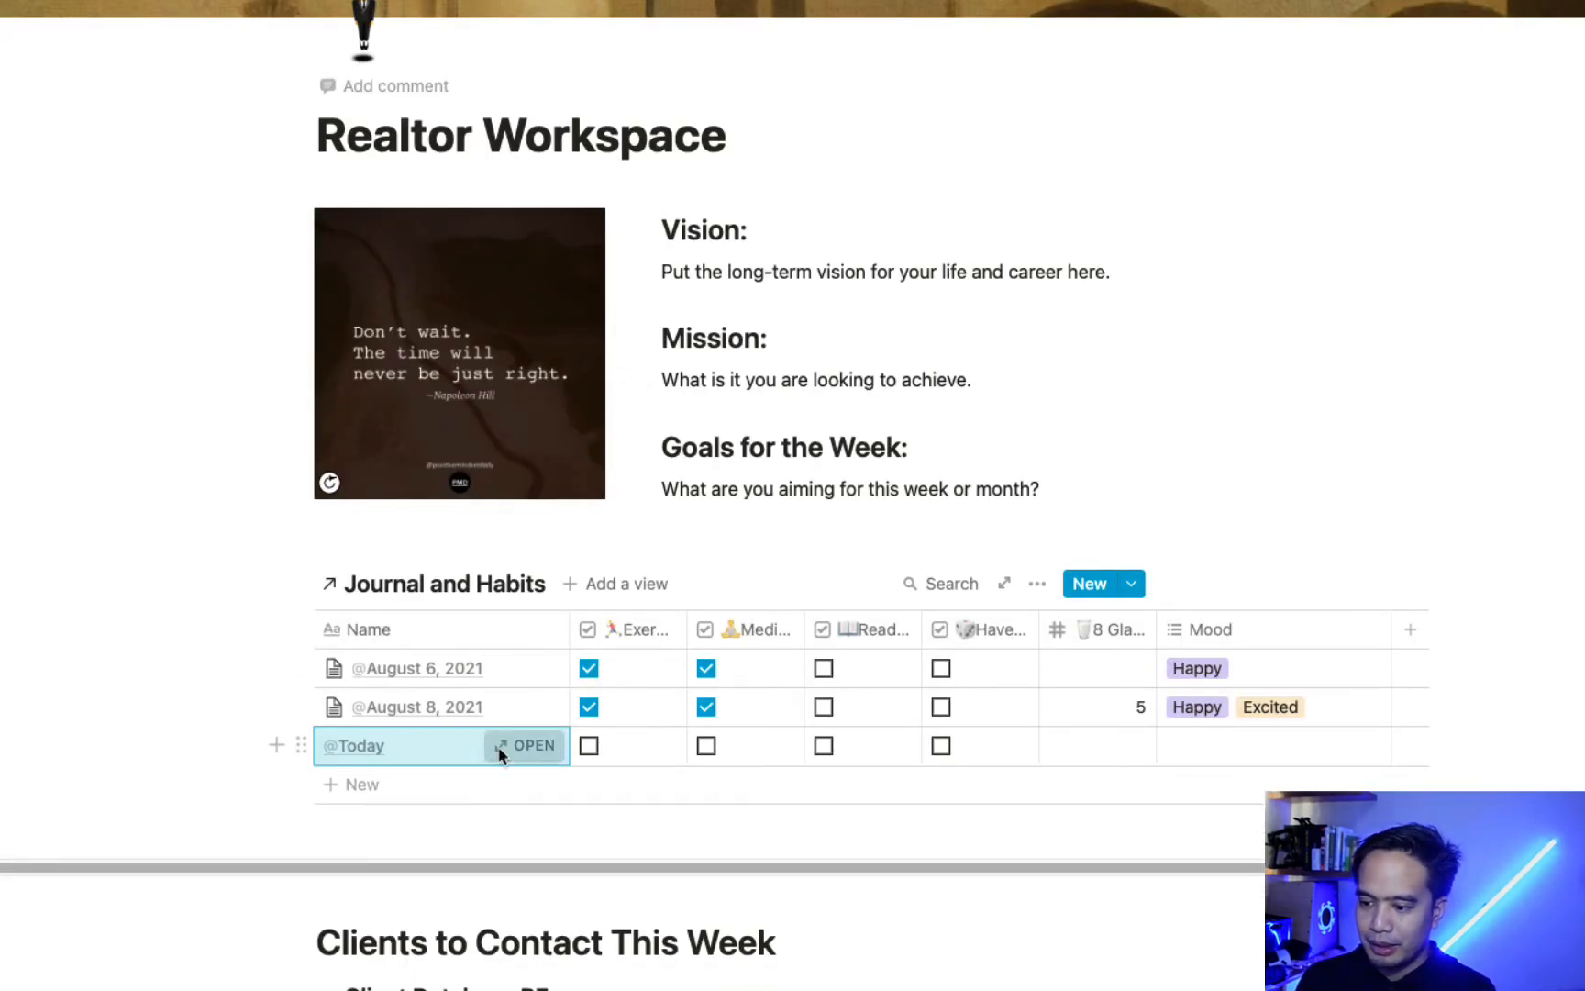
click(518, 743)
click(440, 705)
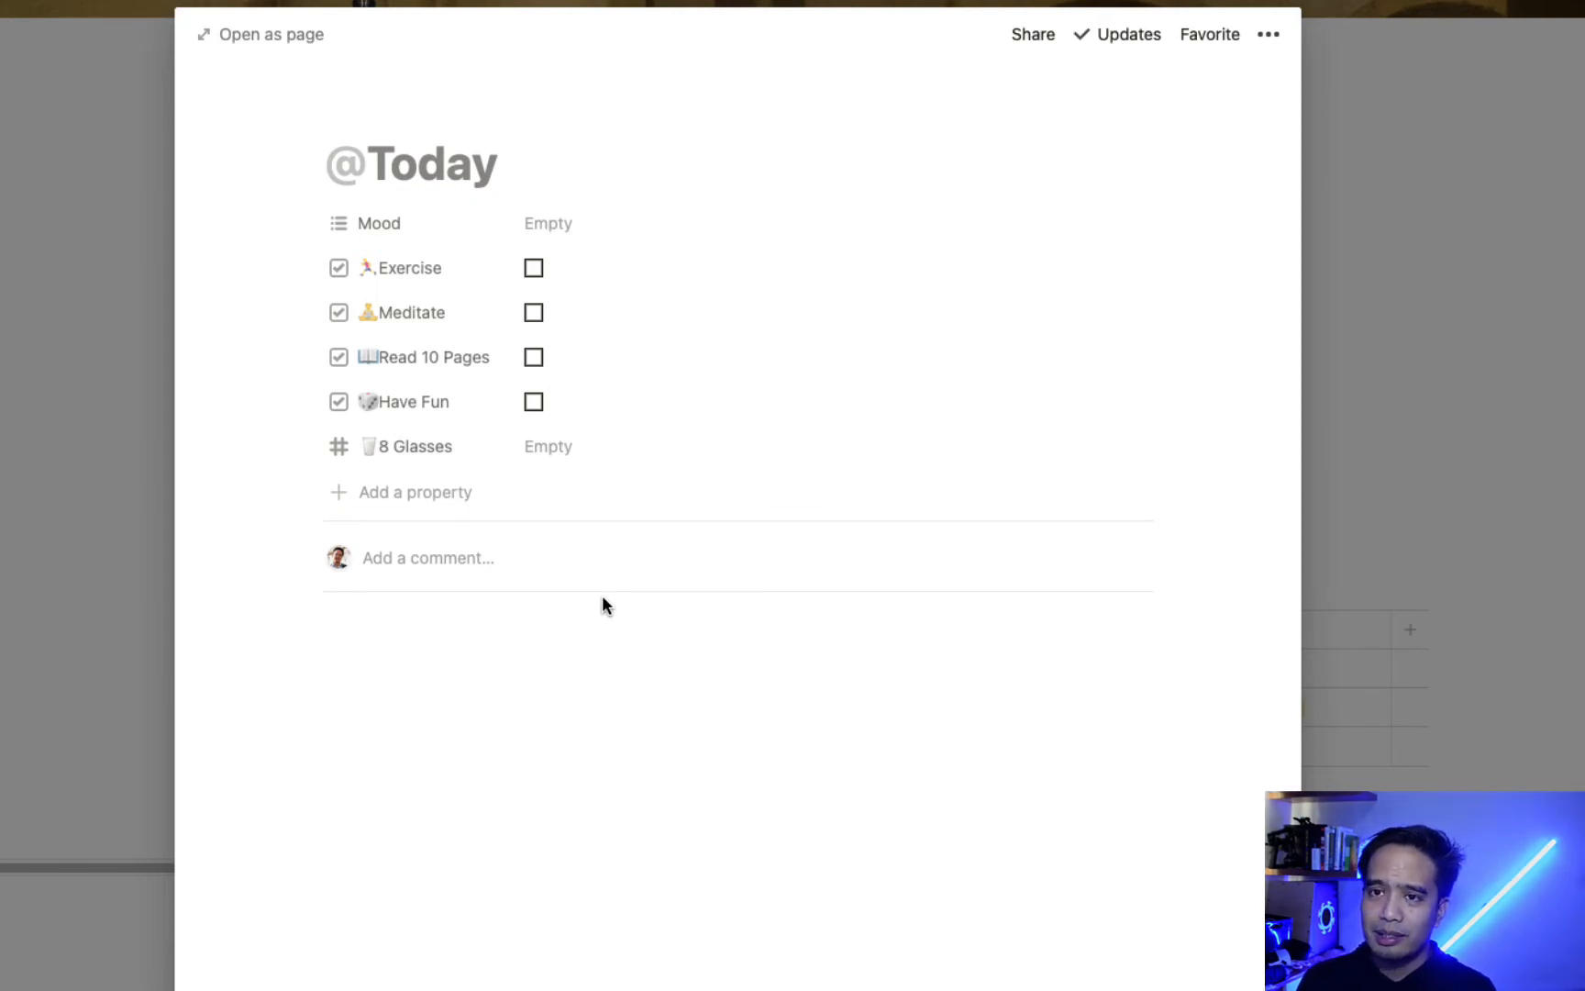
scroll(600, 605, down, 8)
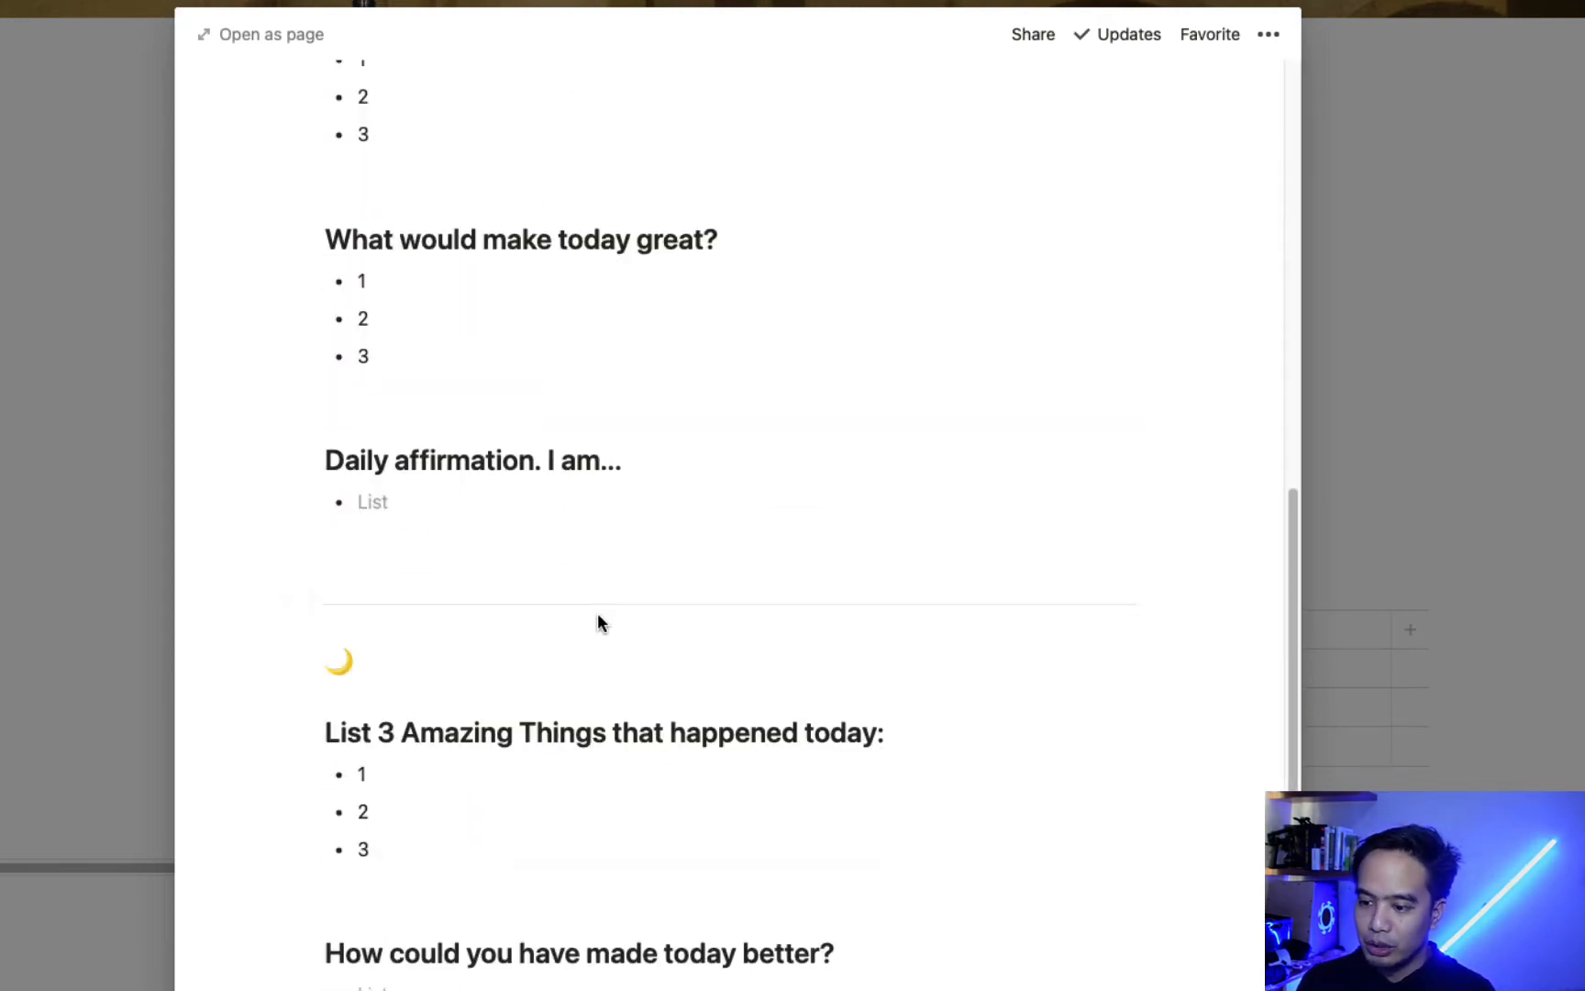
scroll(598, 617, up, 1)
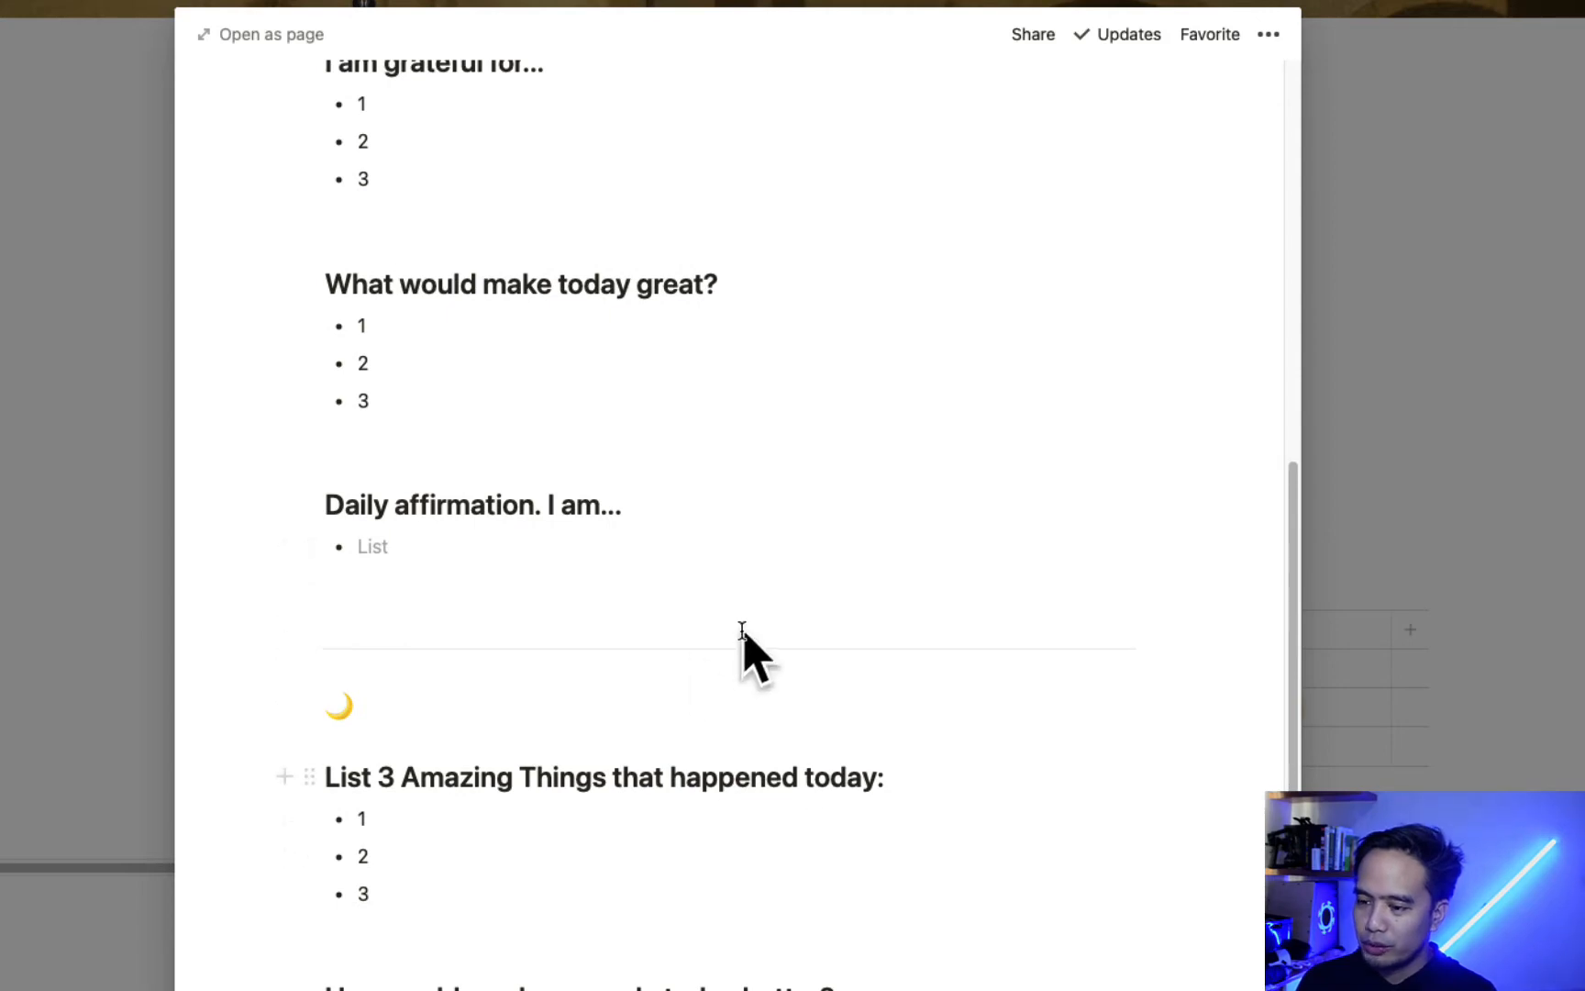
key(Escape)
Review the workspace's clients to contact, tasks for this week, and the Work and Life page links
scroll(480, 503, down, 9)
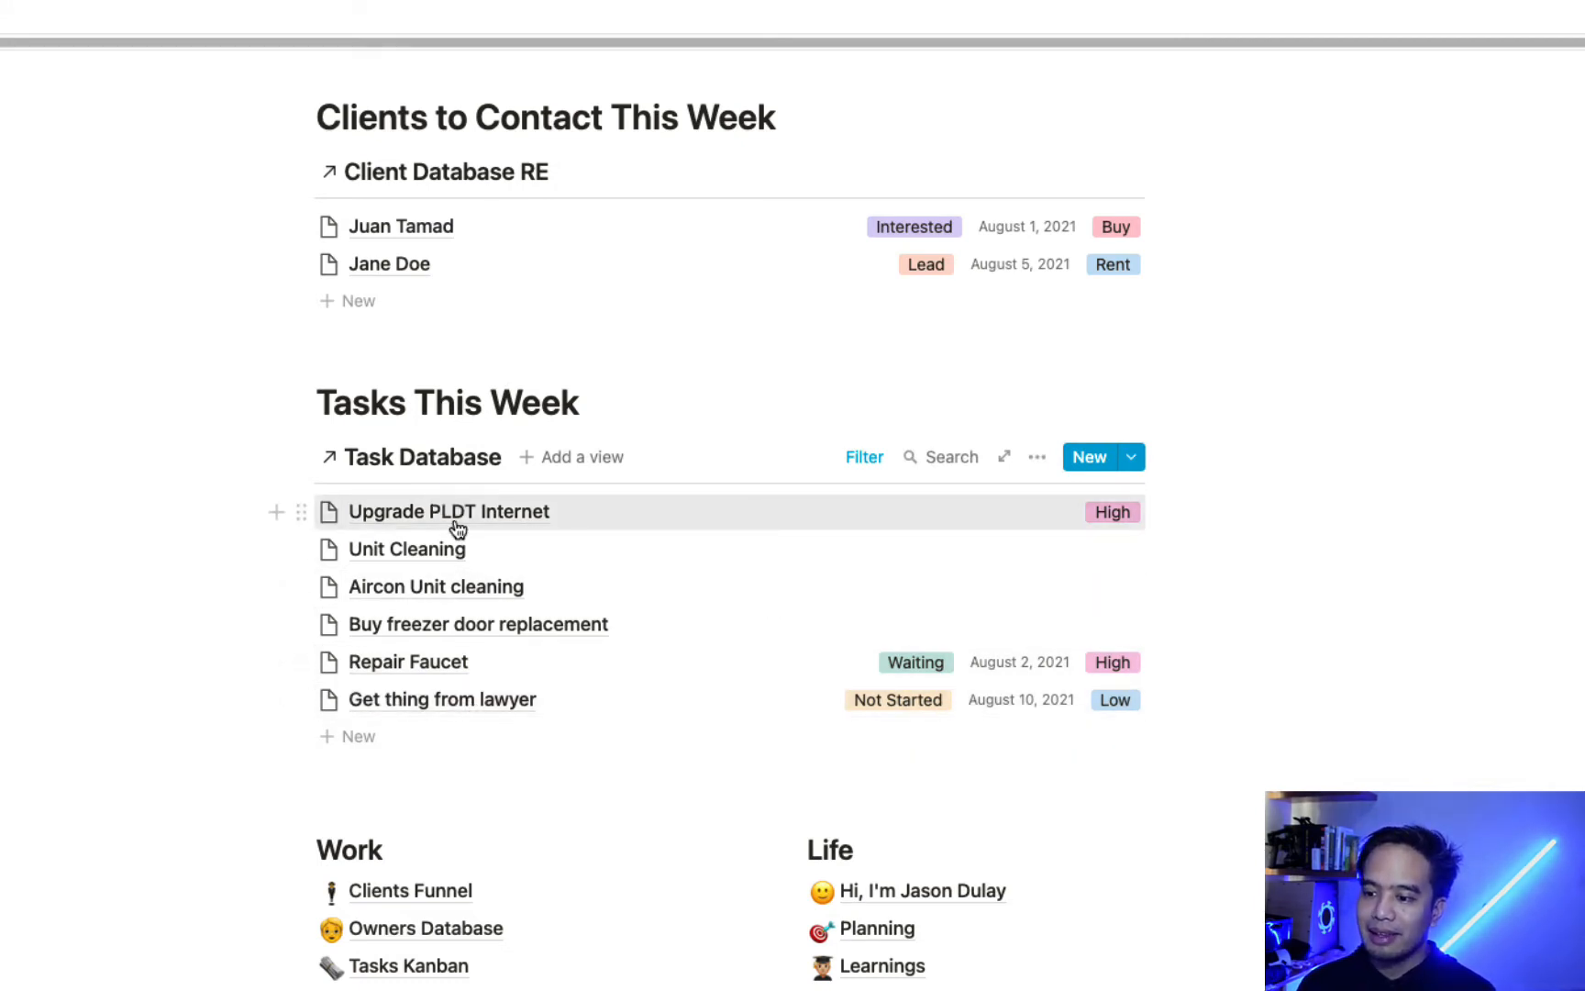
scroll(489, 547, down, 1)
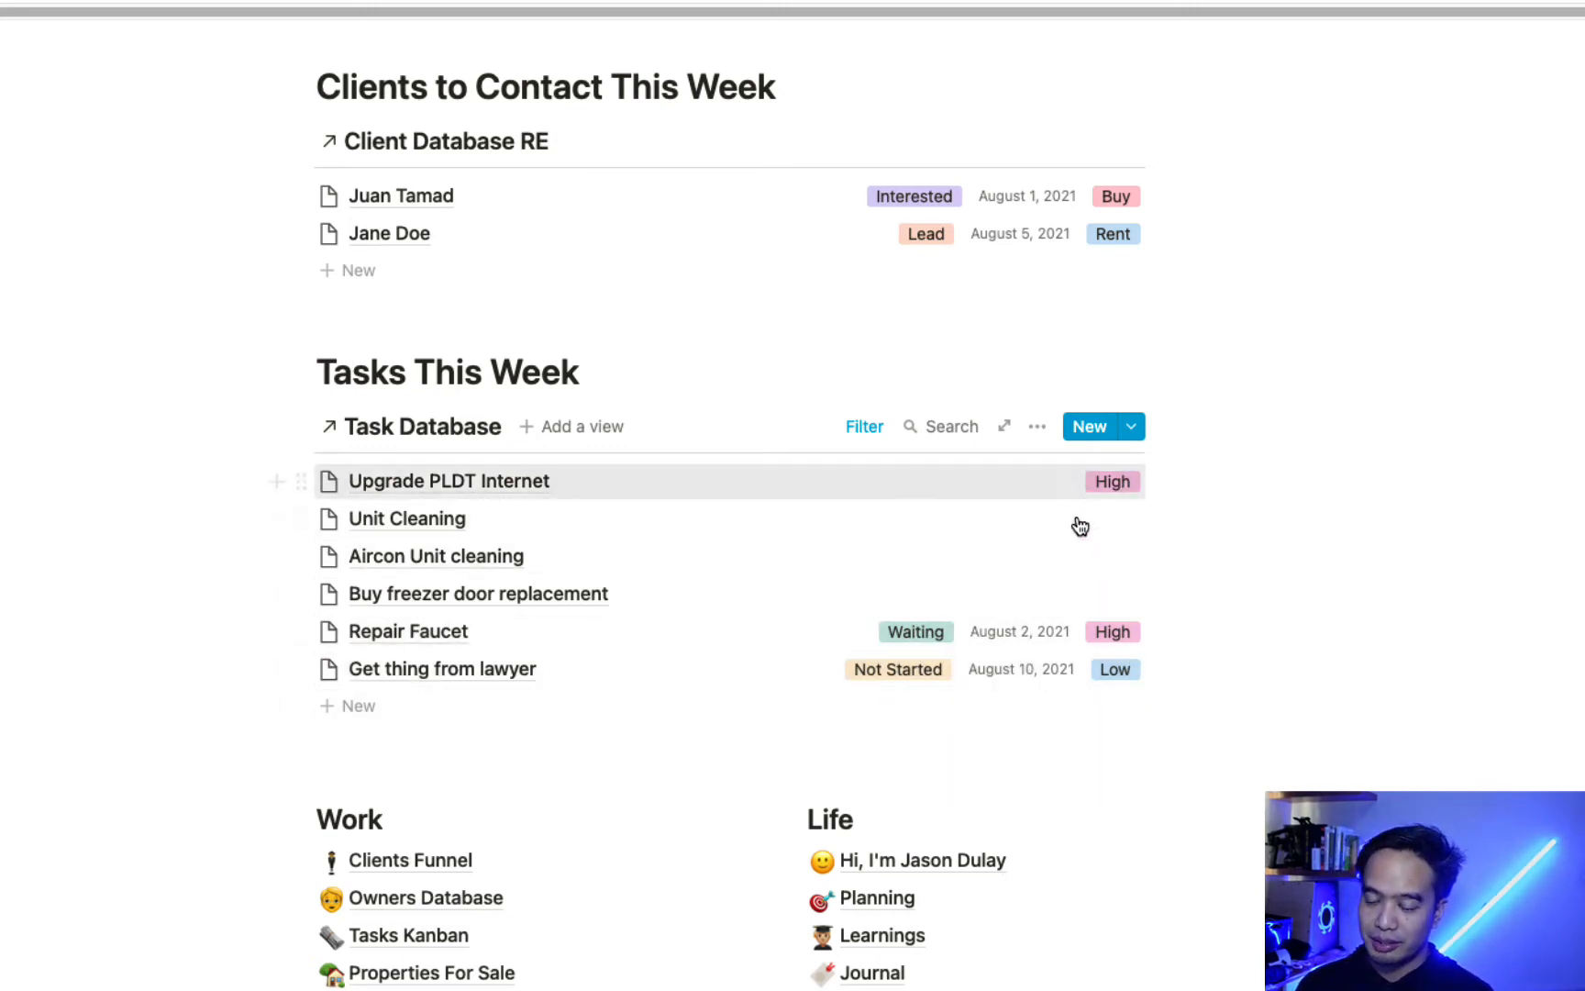
scroll(589, 439, up, 2)
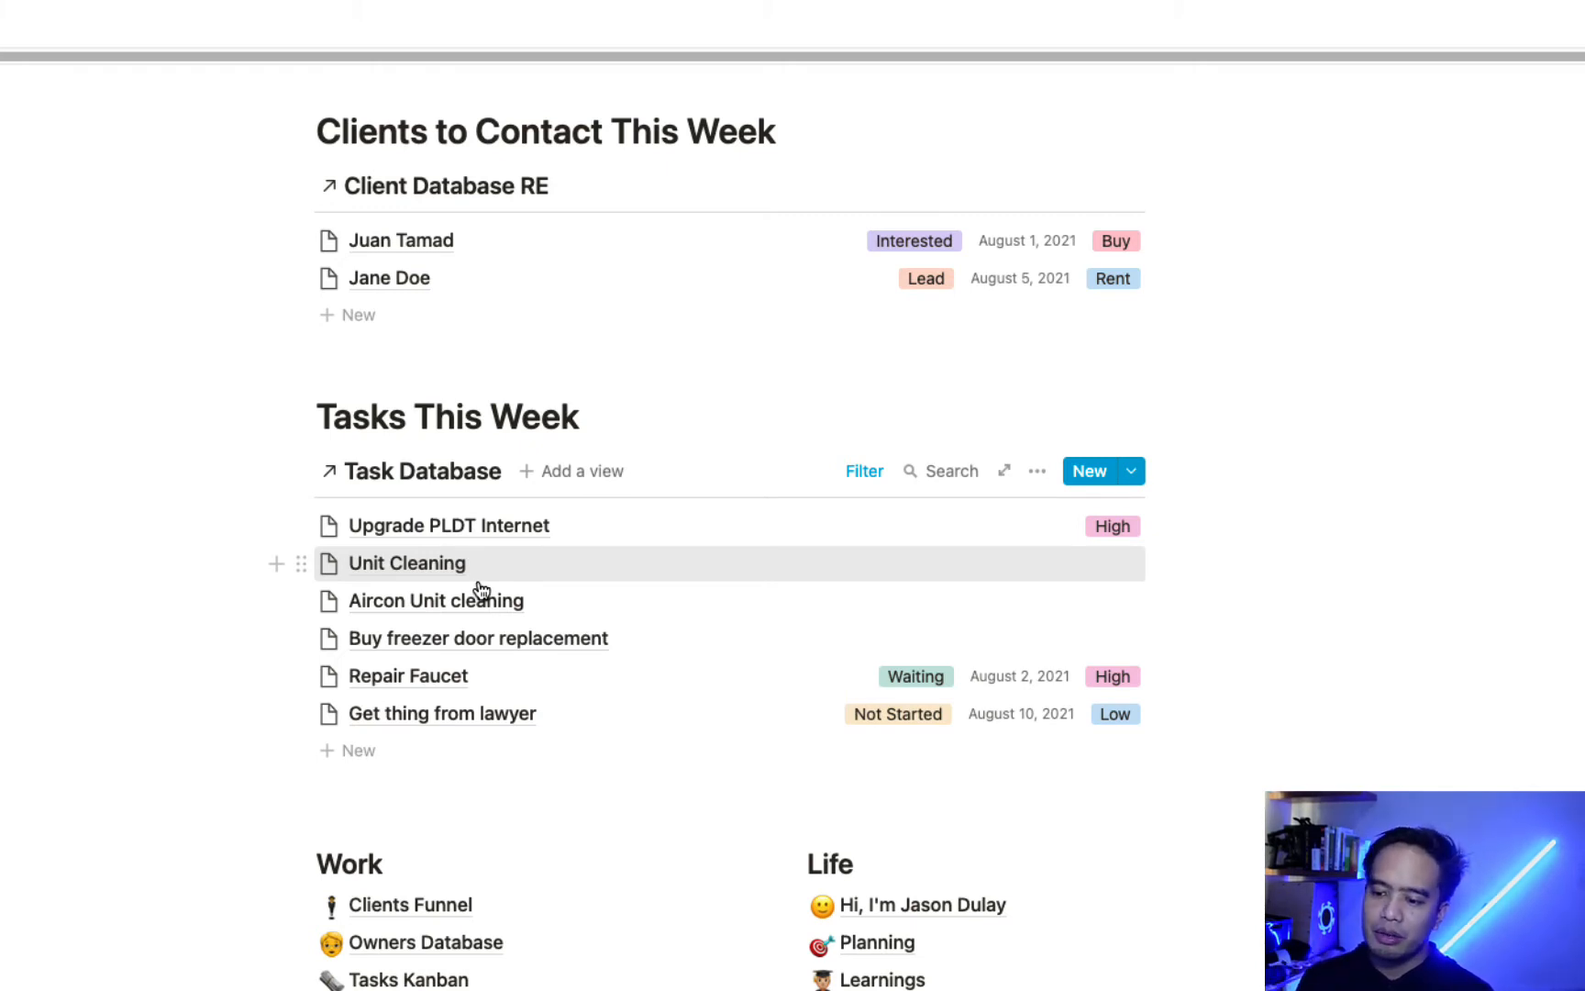
scroll(479, 587, down, 2)
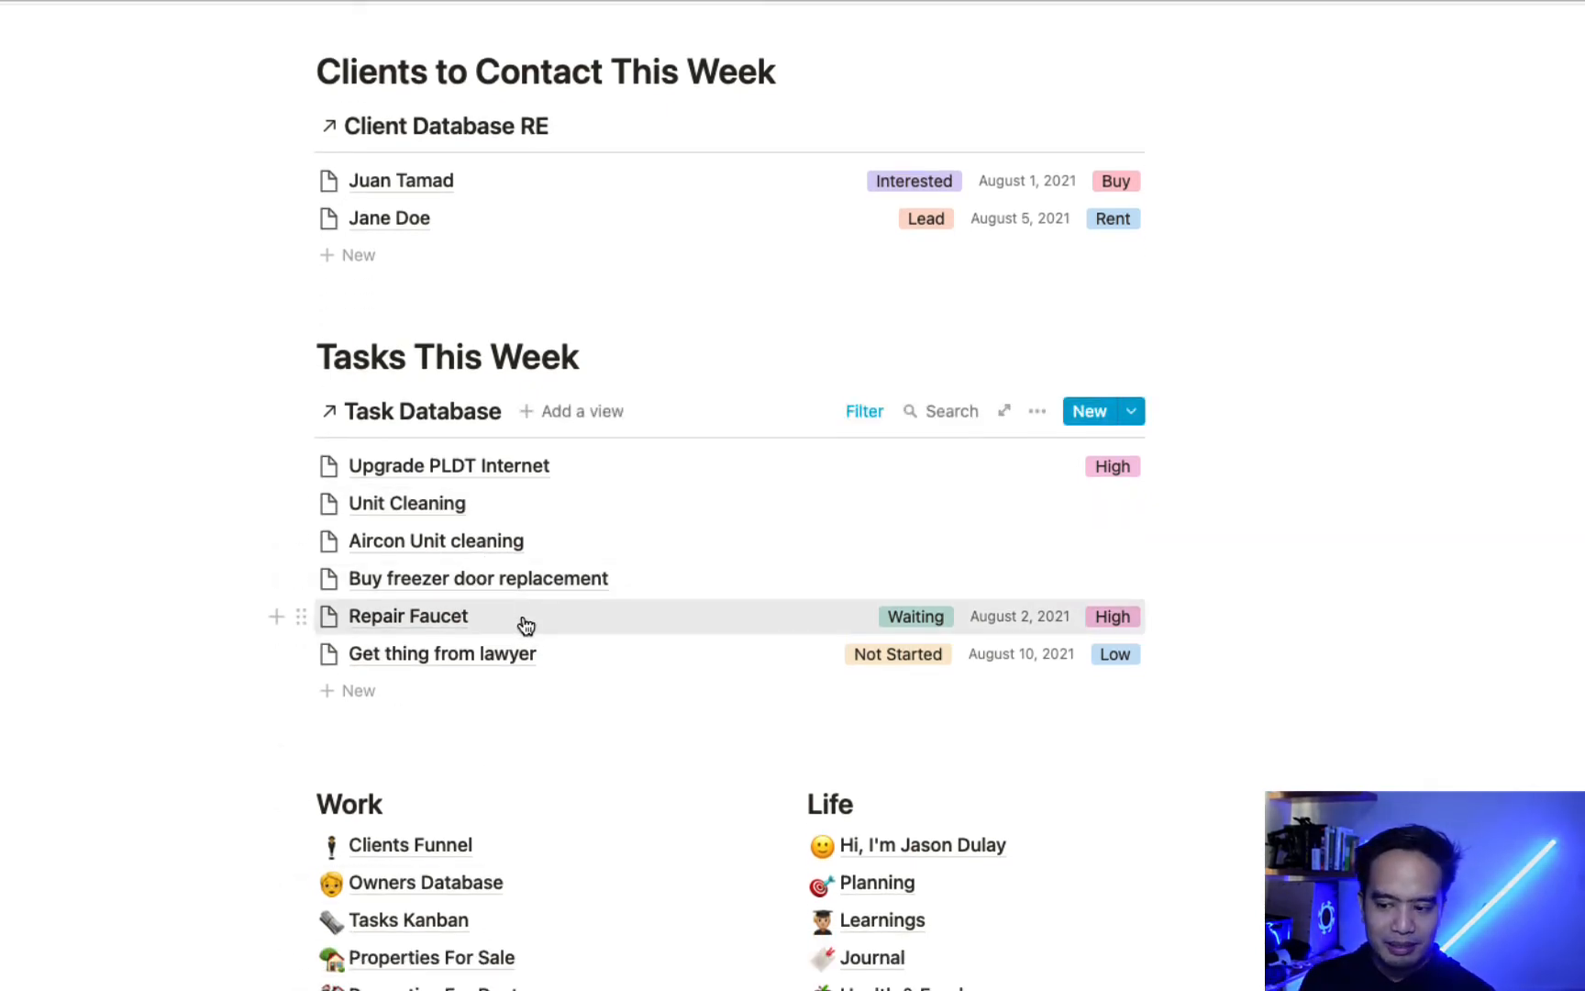
scroll(520, 486, up, 15)
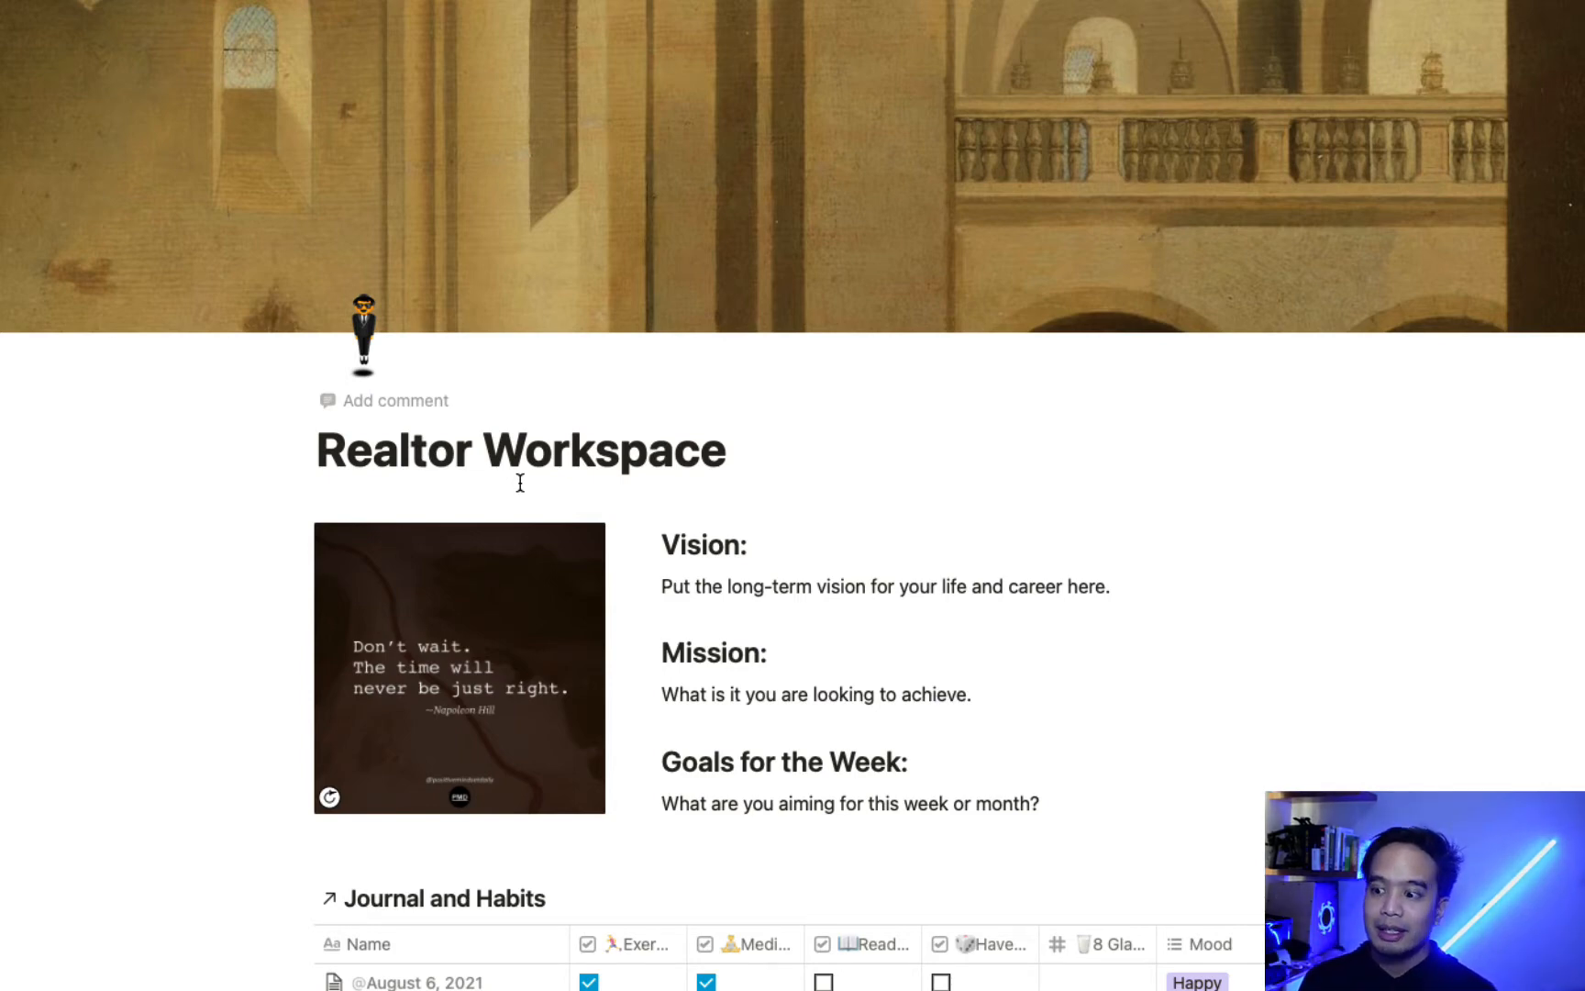
scroll(520, 483, down, 10)
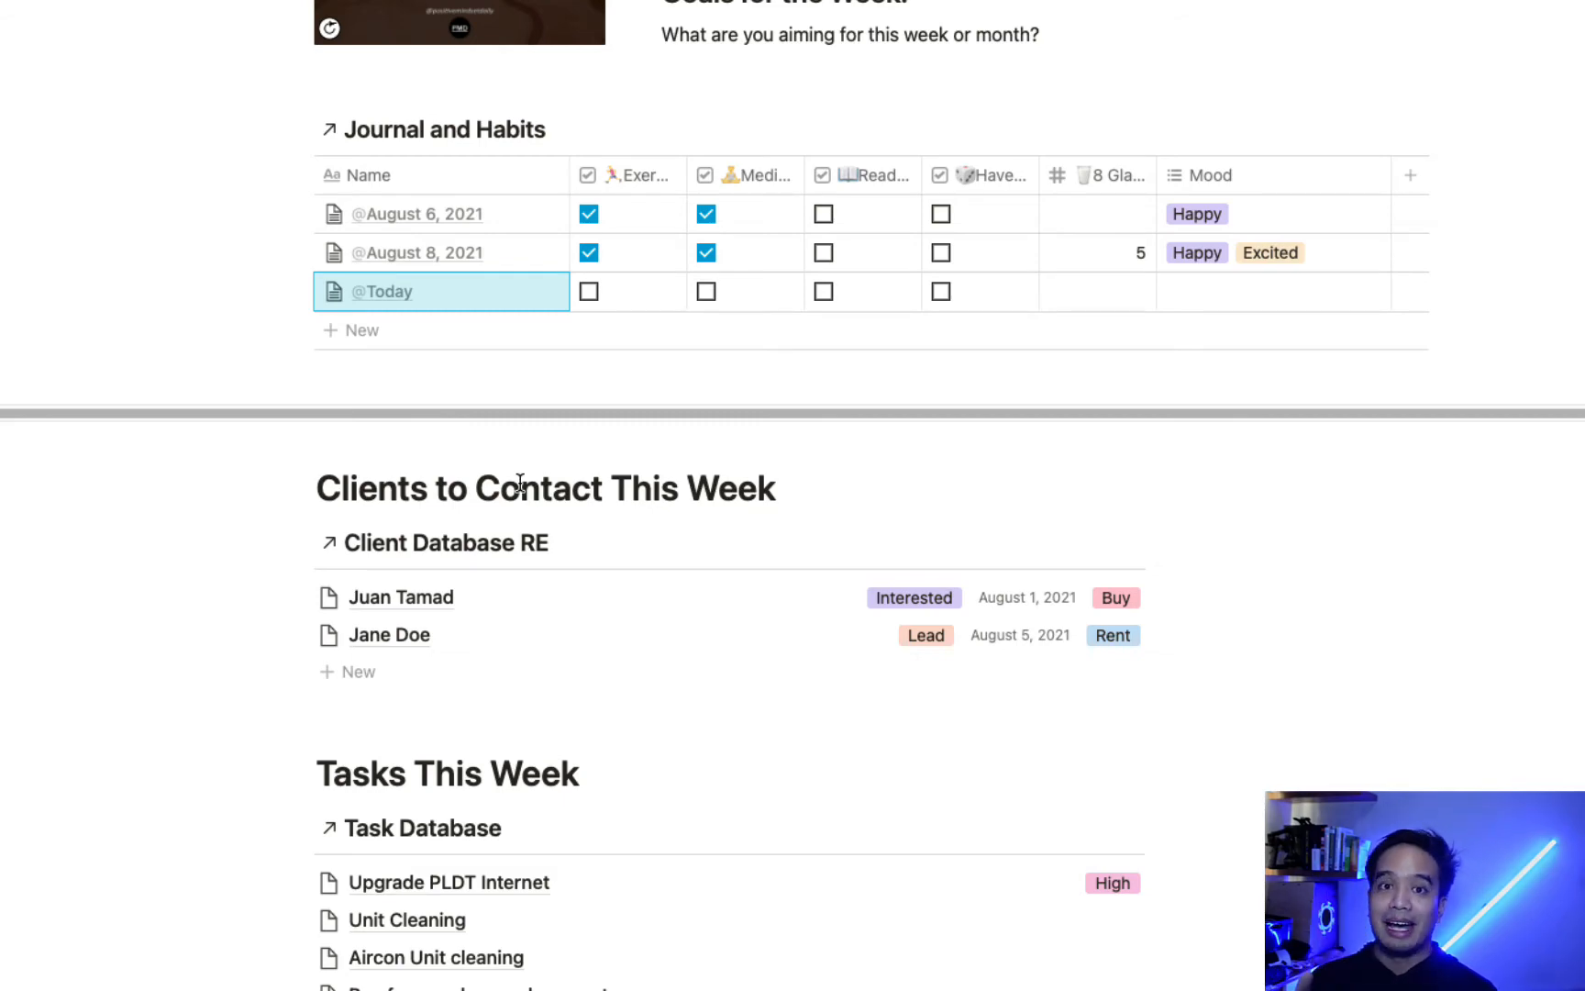
scroll(520, 484, down, 5)
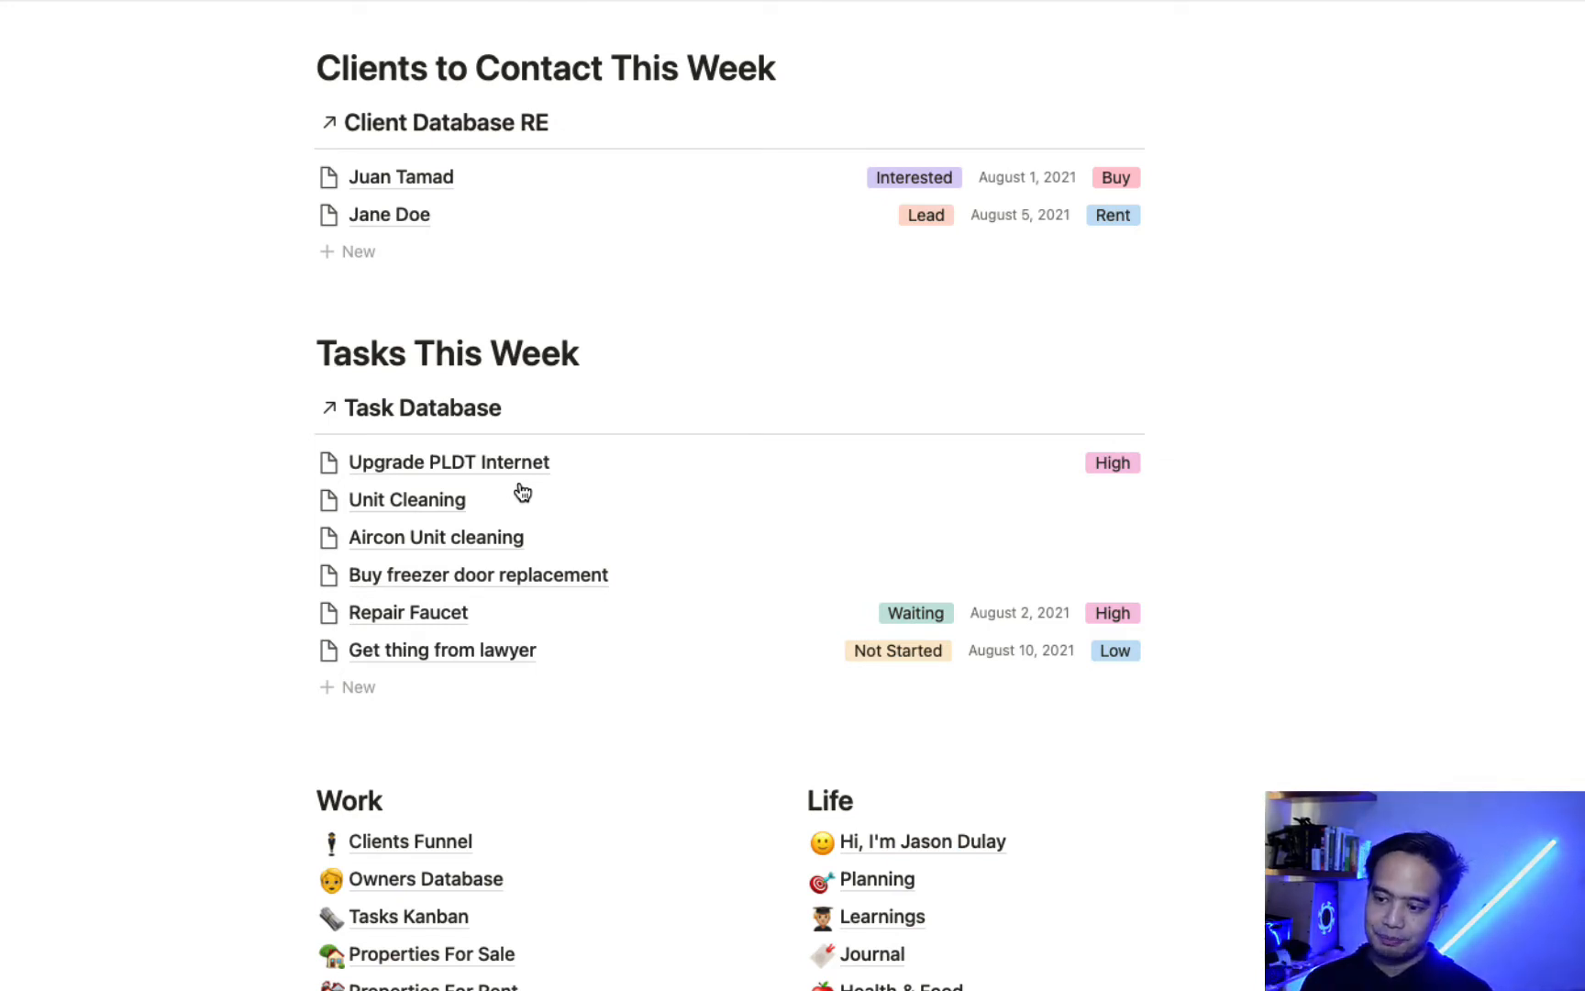
scroll(522, 493, down, 5)
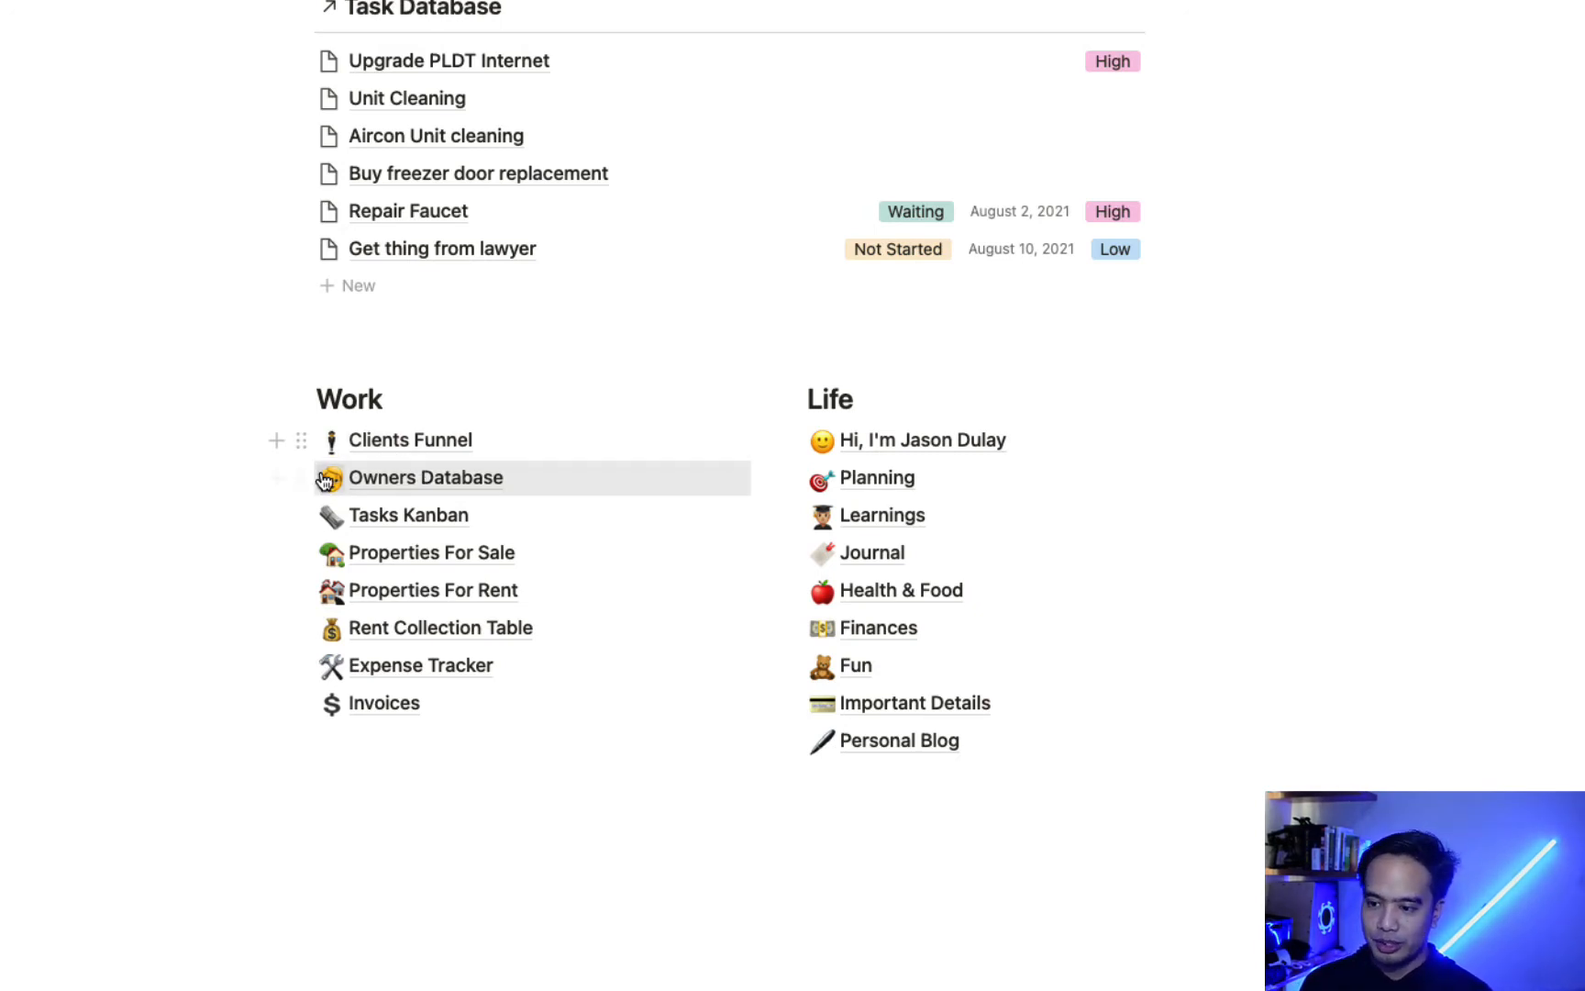
Open the Clients Funnel page and examine the client database columns through to the number of times contacted
click(380, 448)
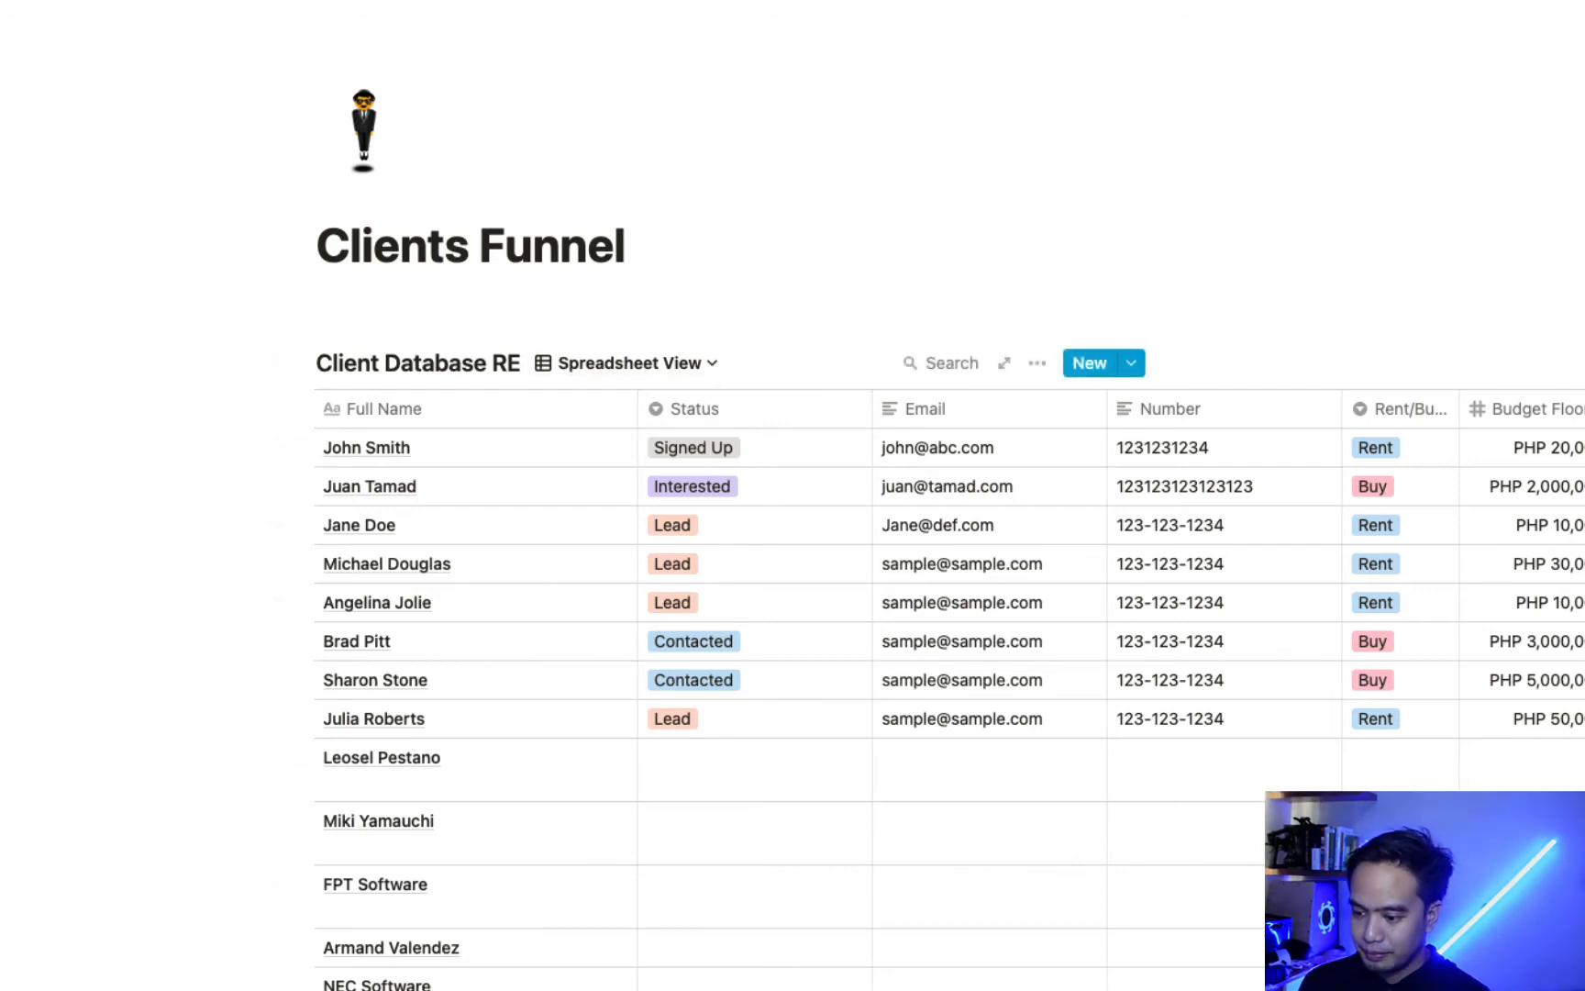
scroll(548, 495, right, 5)
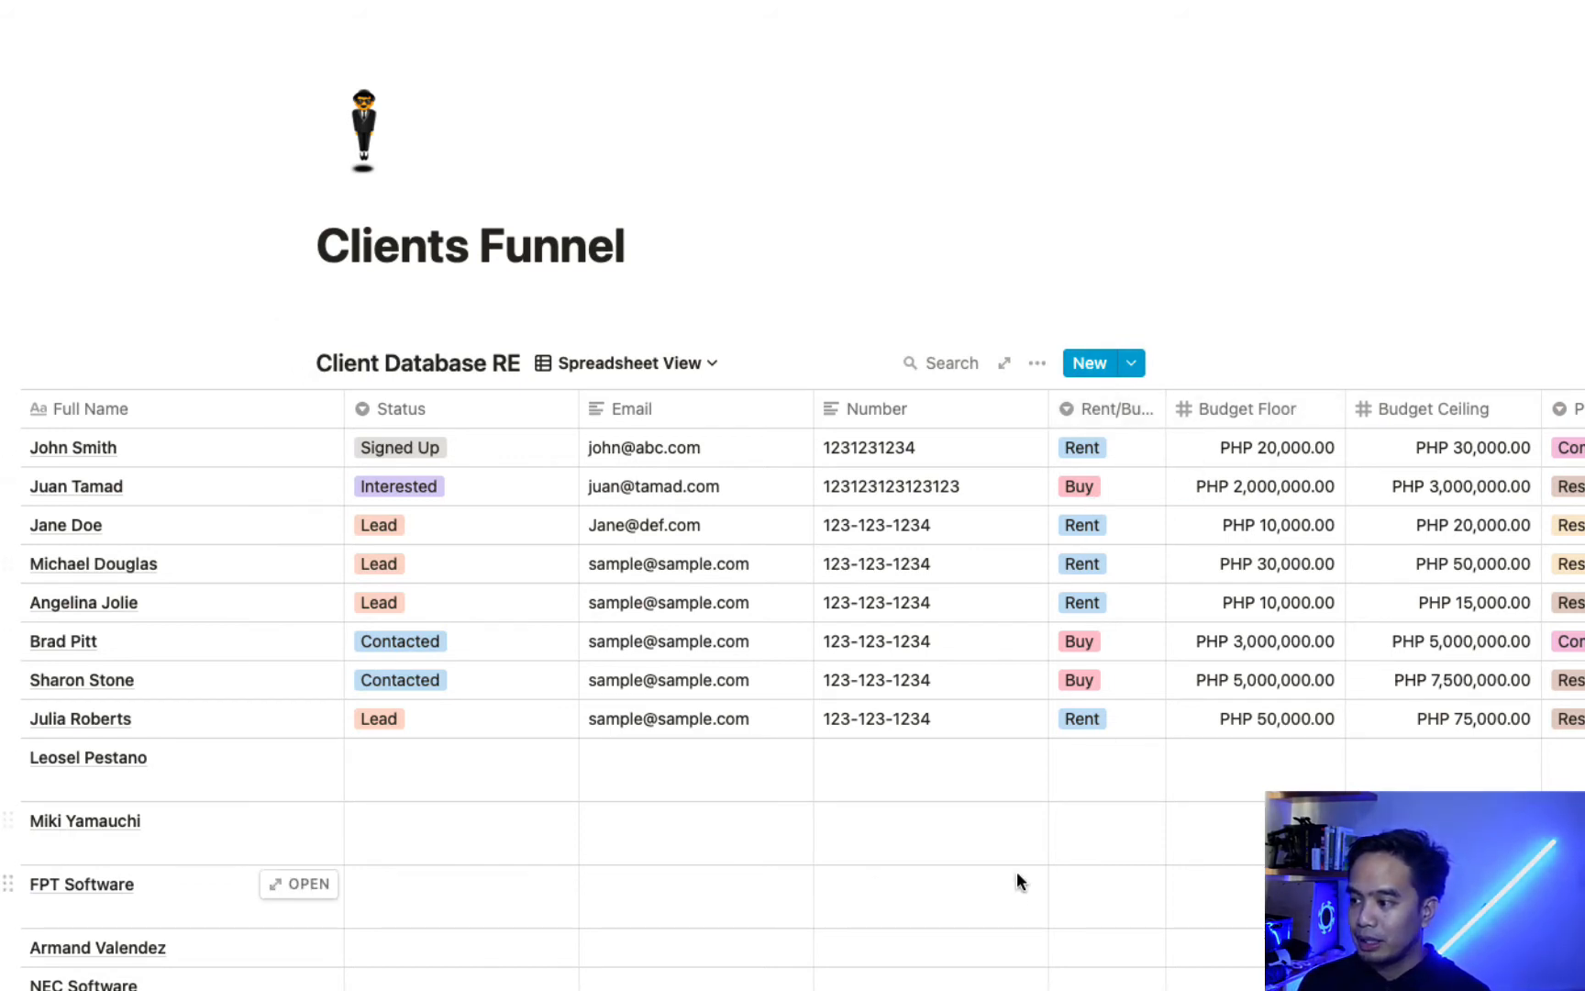
scroll(1017, 871, right, 4)
scroll(1016, 871, right, 1)
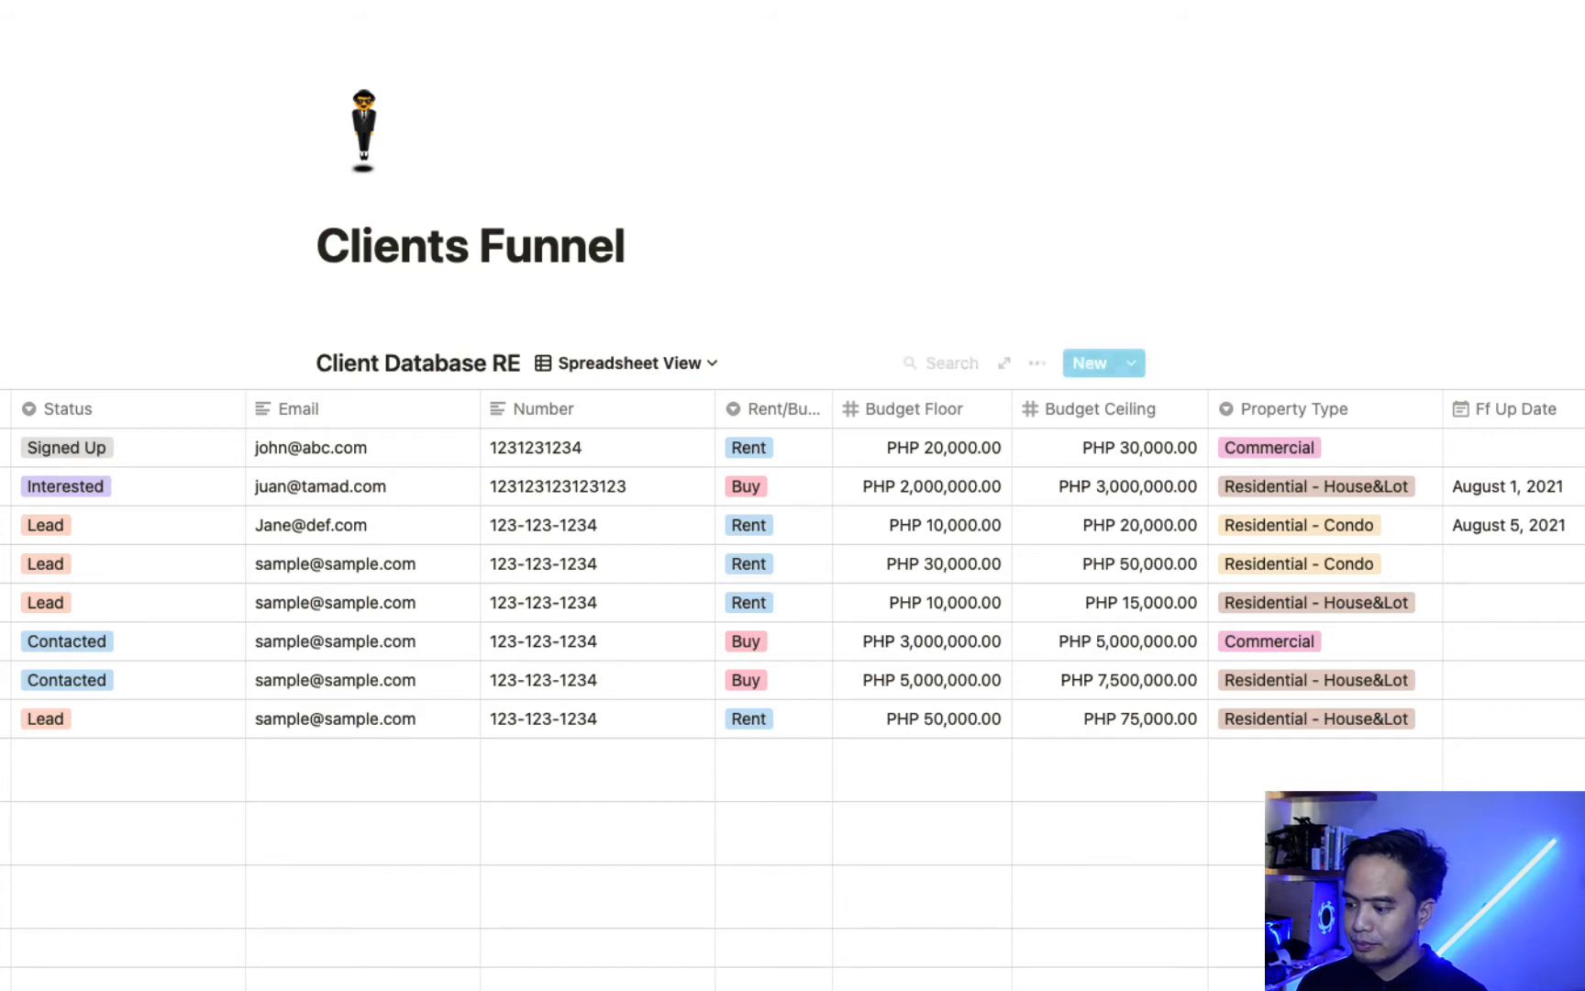
scroll(784, 679, right, 2)
scroll(926, 569, right, 10)
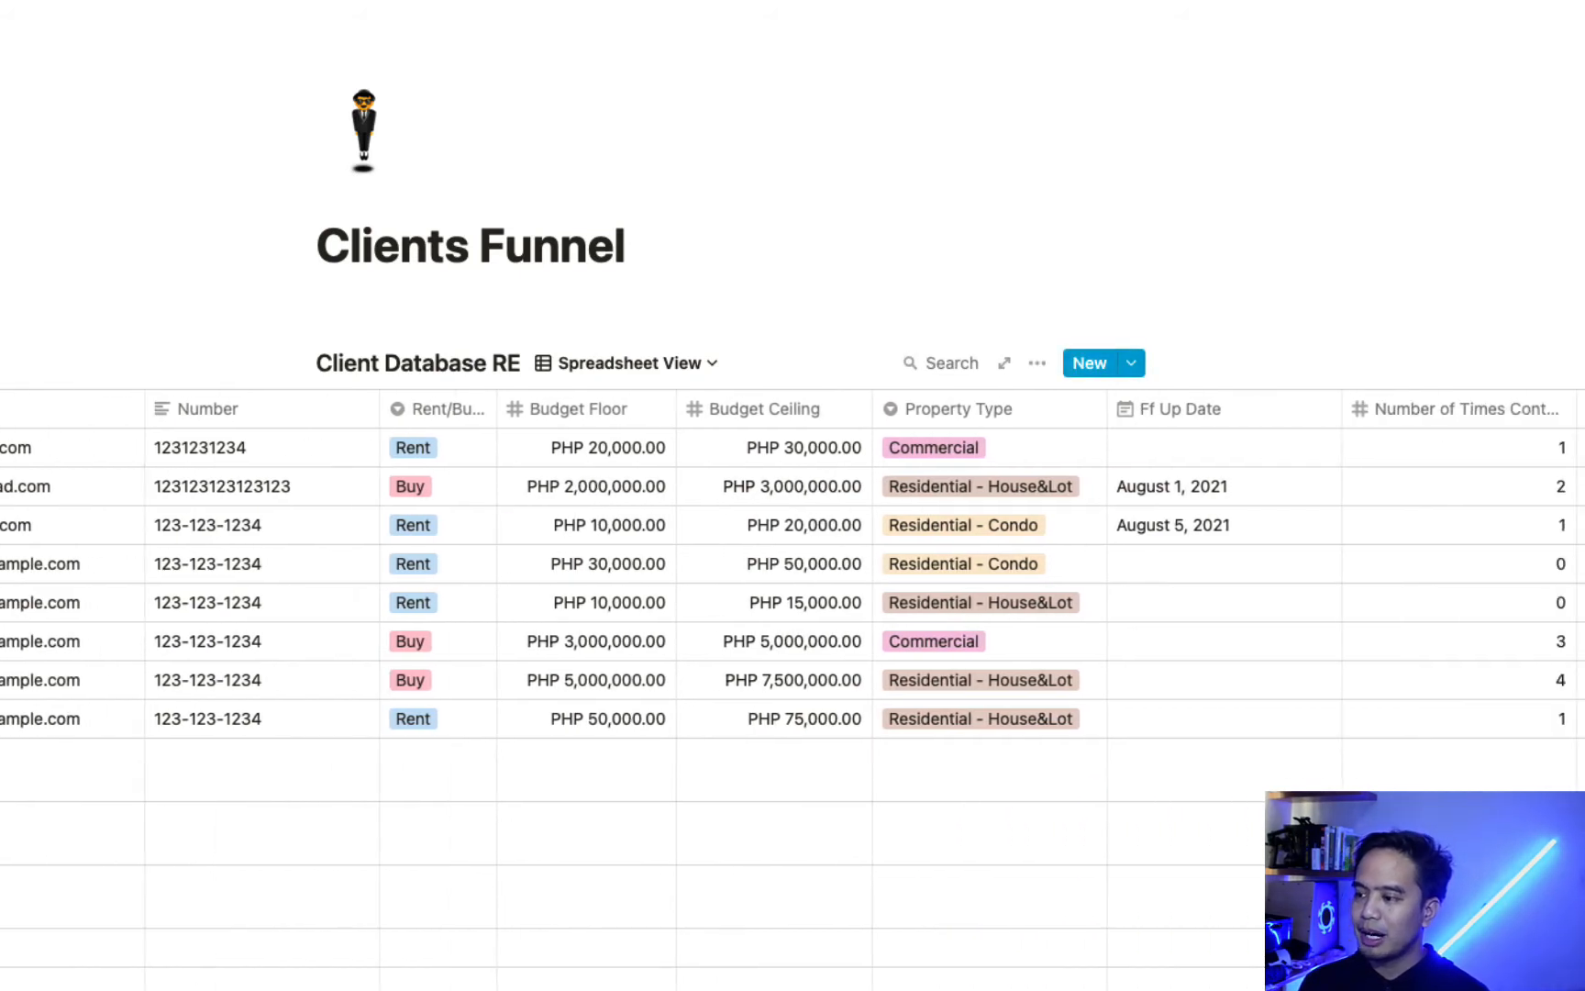
Check the available Property Type options for the first client without changing the selection
click(1027, 449)
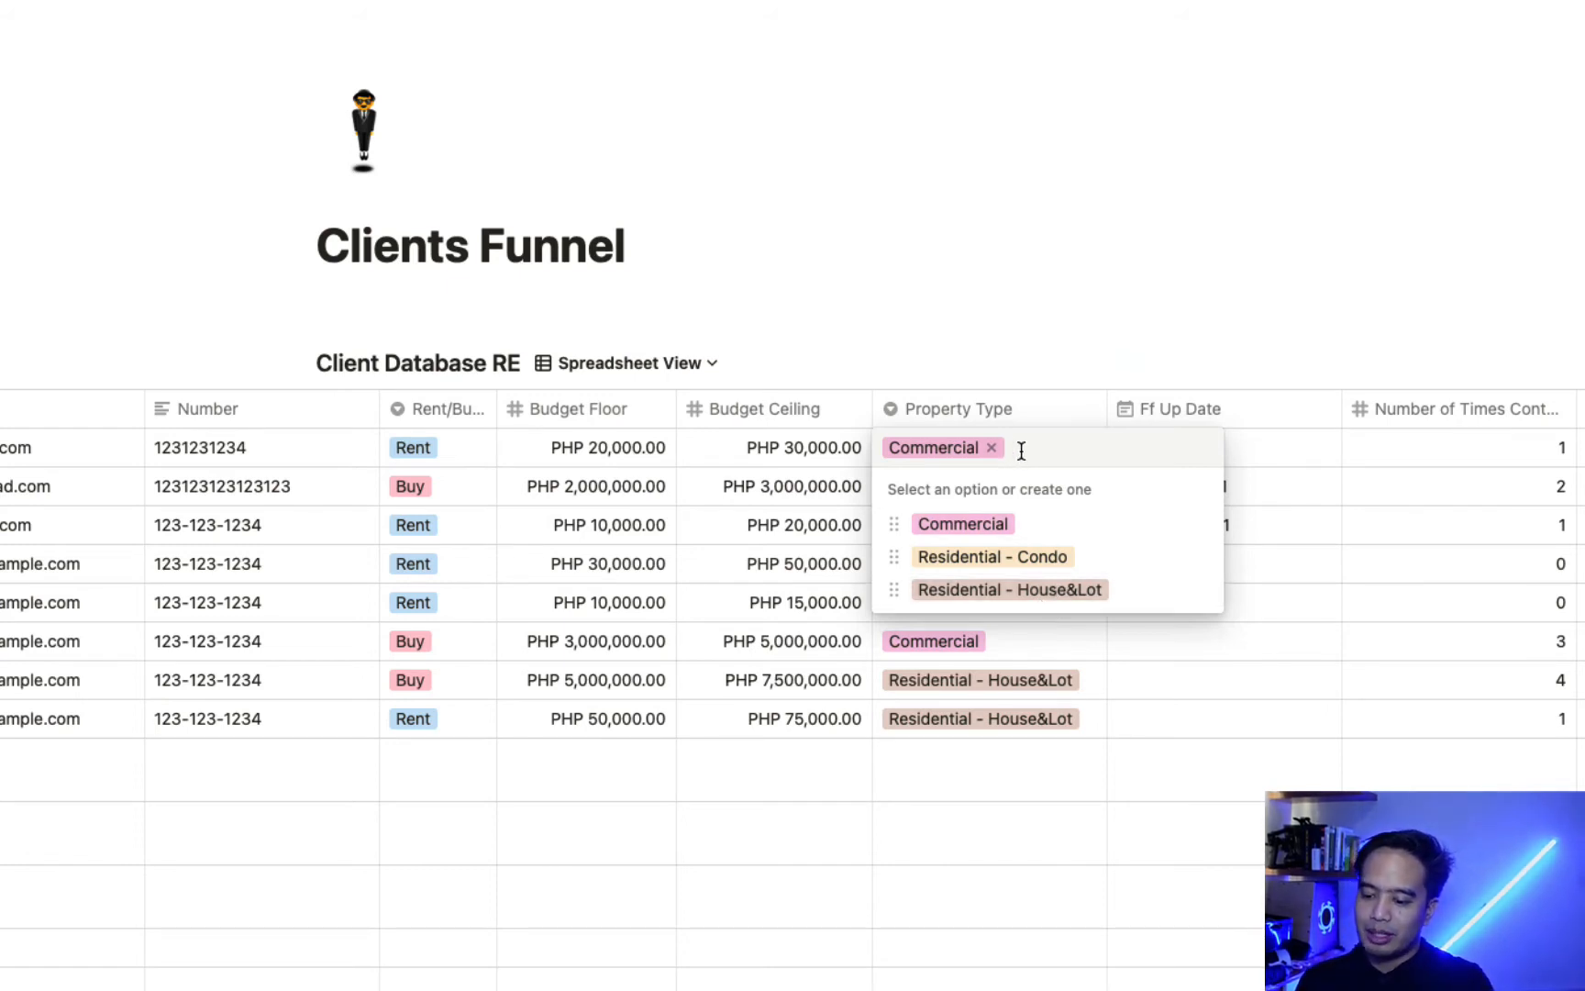
text(d)
key(BackSpace)
key(Escape)
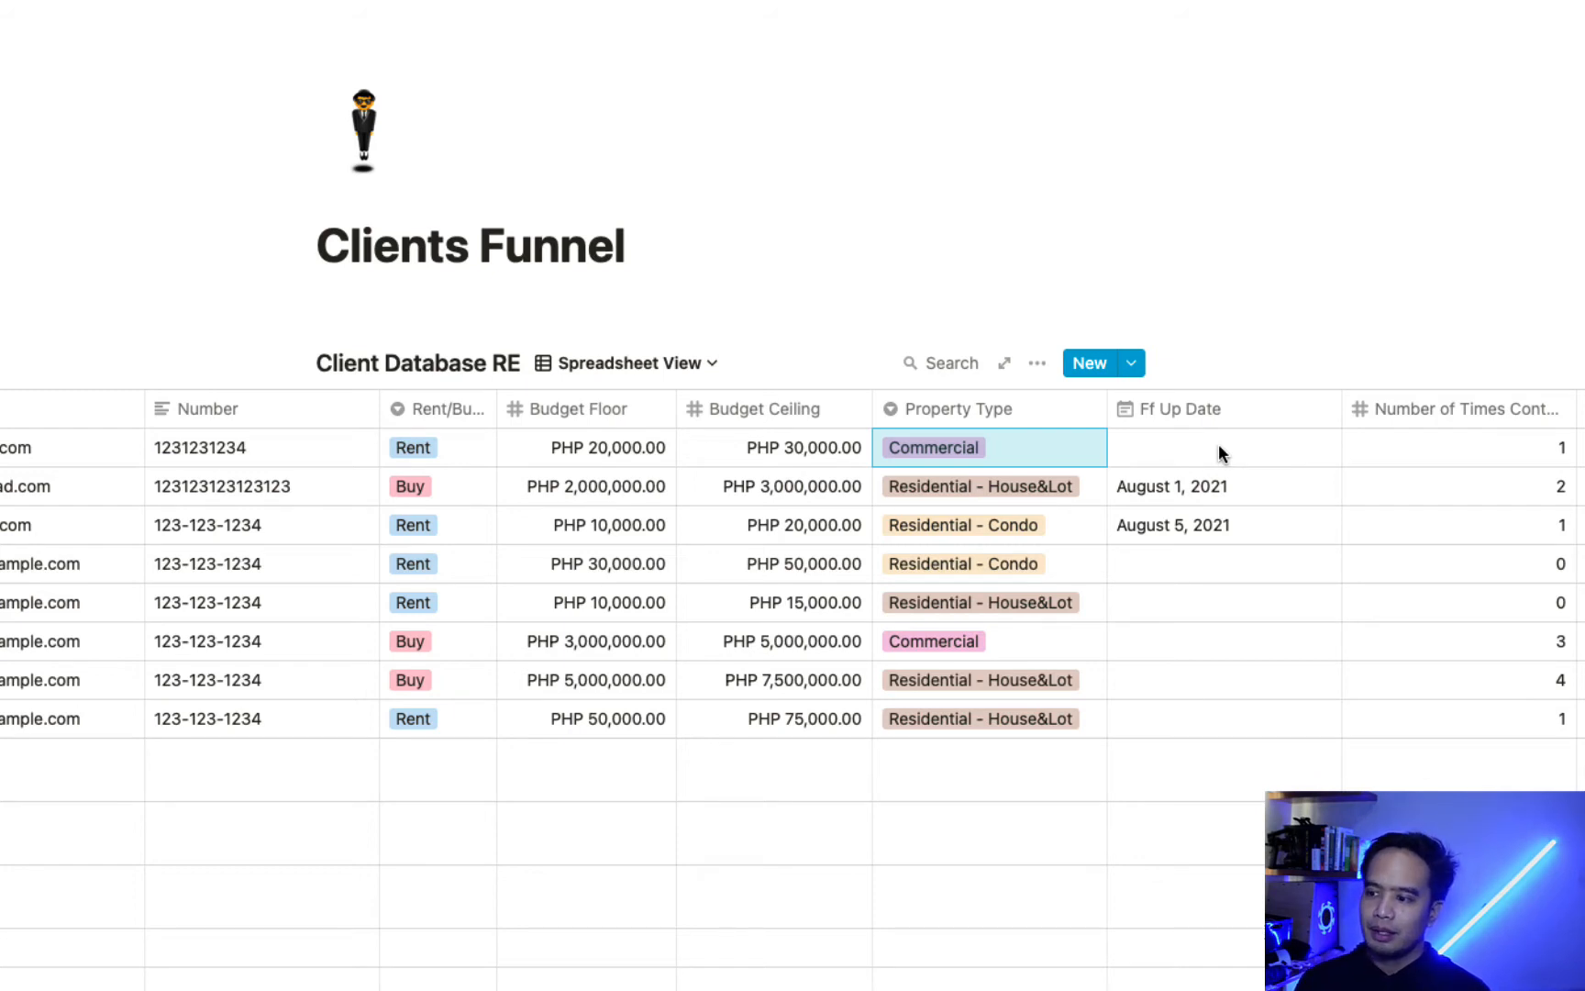
Set the first client's follow-up date to August 31, 2021
scroll(1188, 519, down, 1)
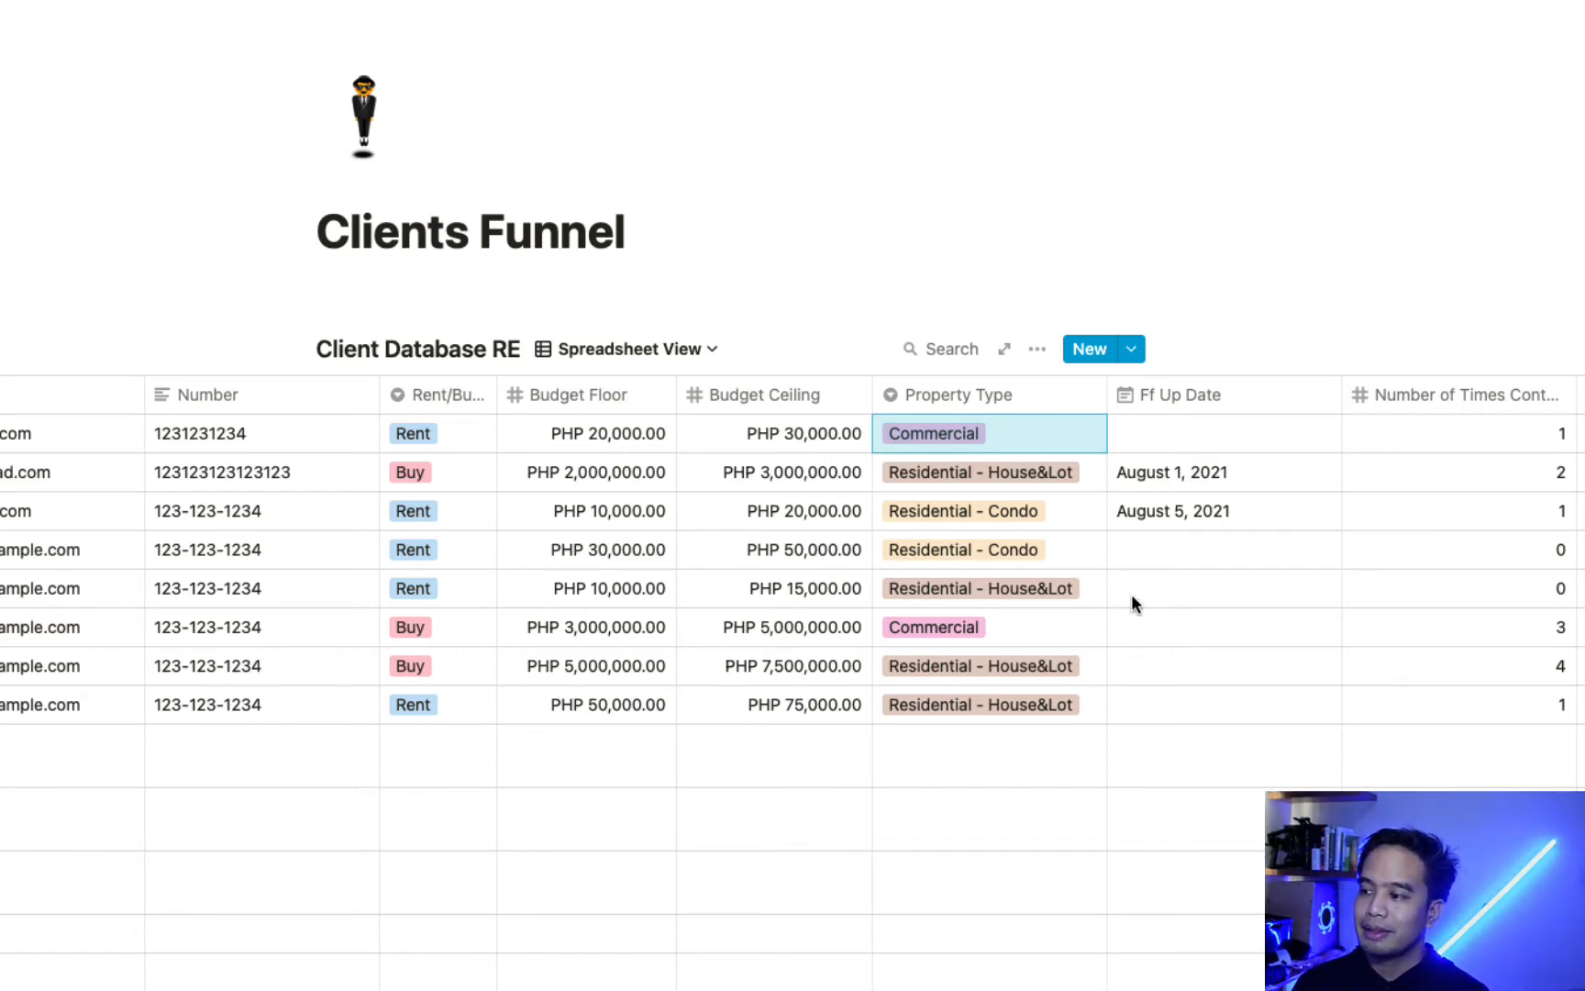
click(1181, 439)
click(1226, 745)
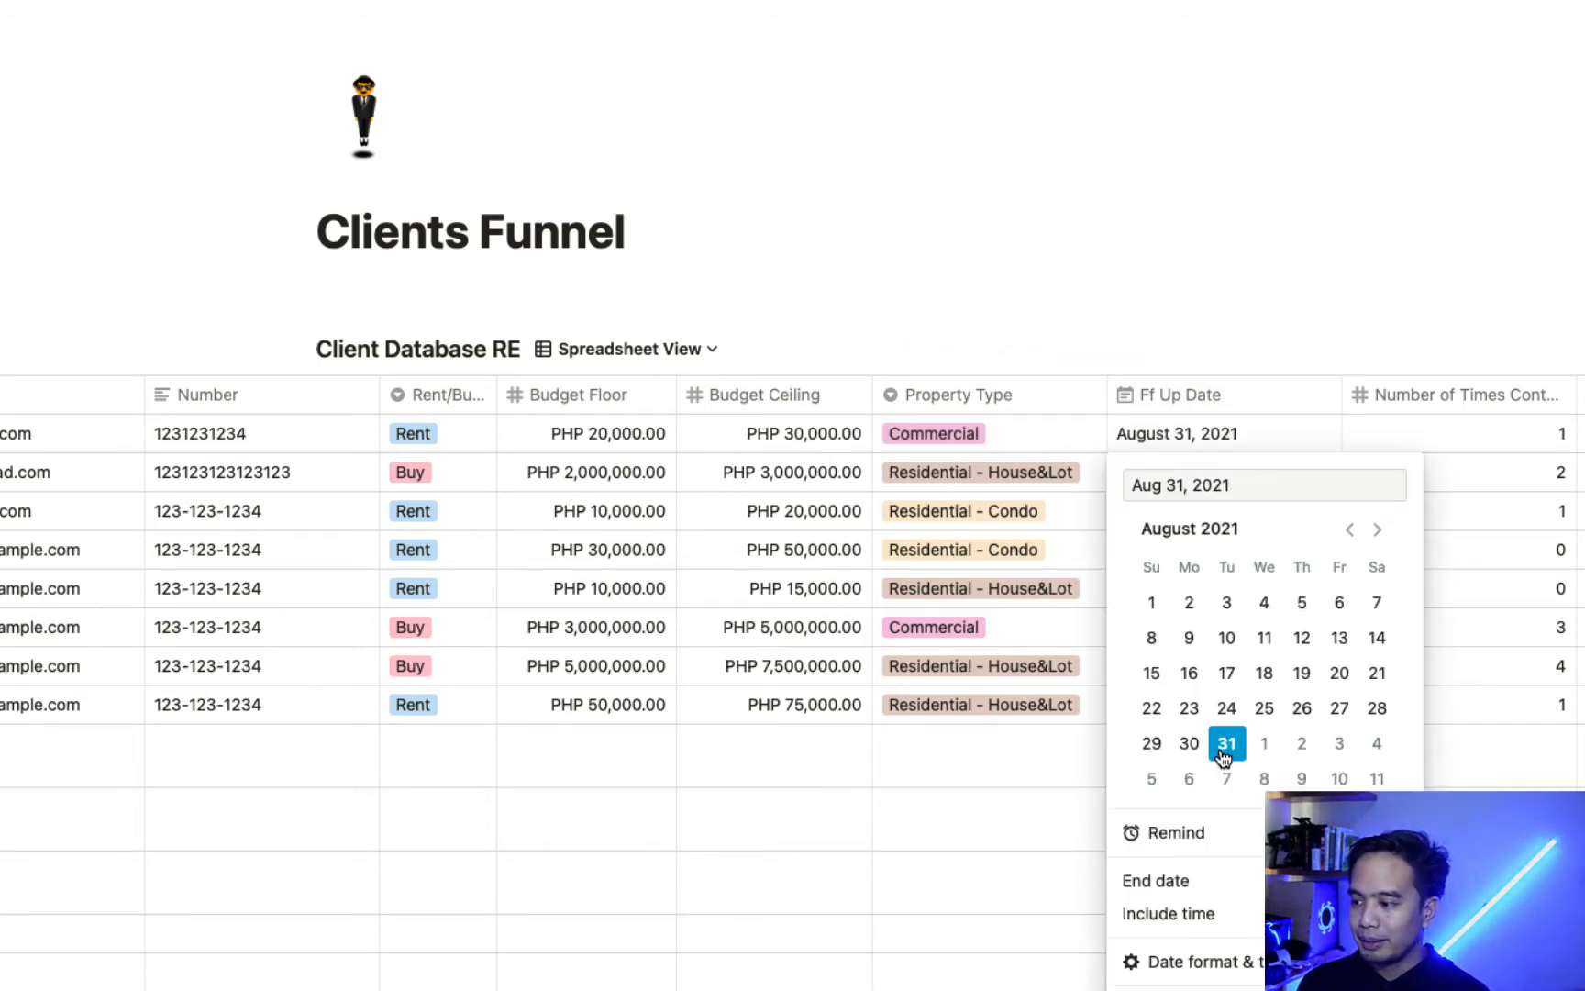
click(1234, 449)
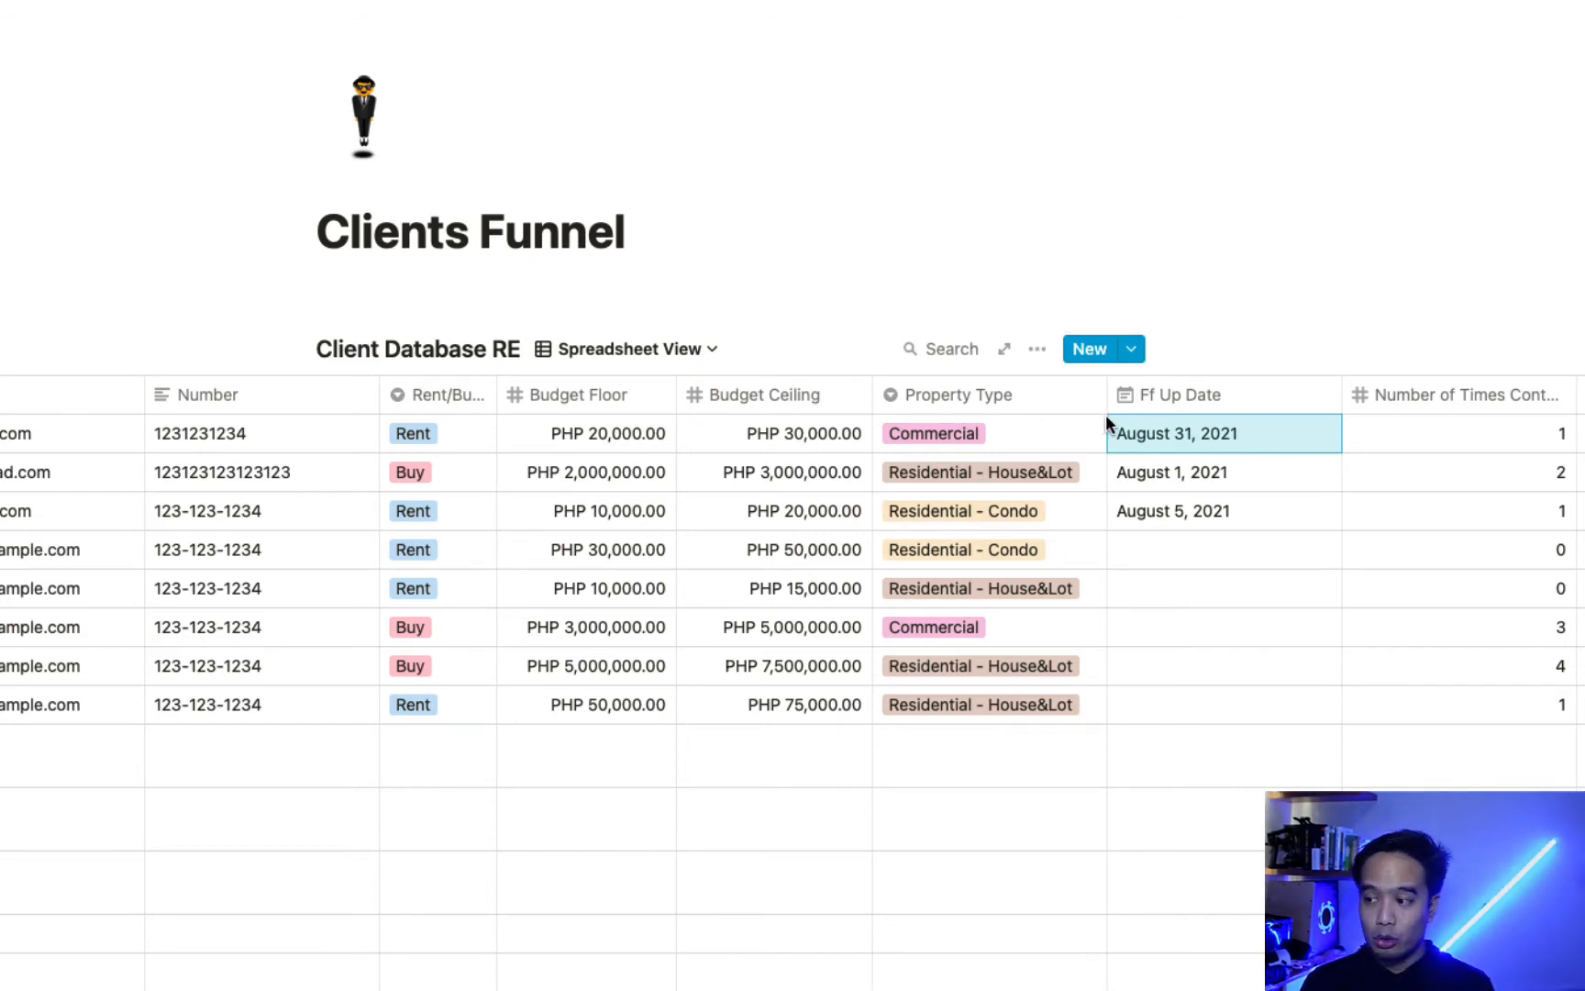
Add a reminder to the first client's follow-up date
click(1137, 432)
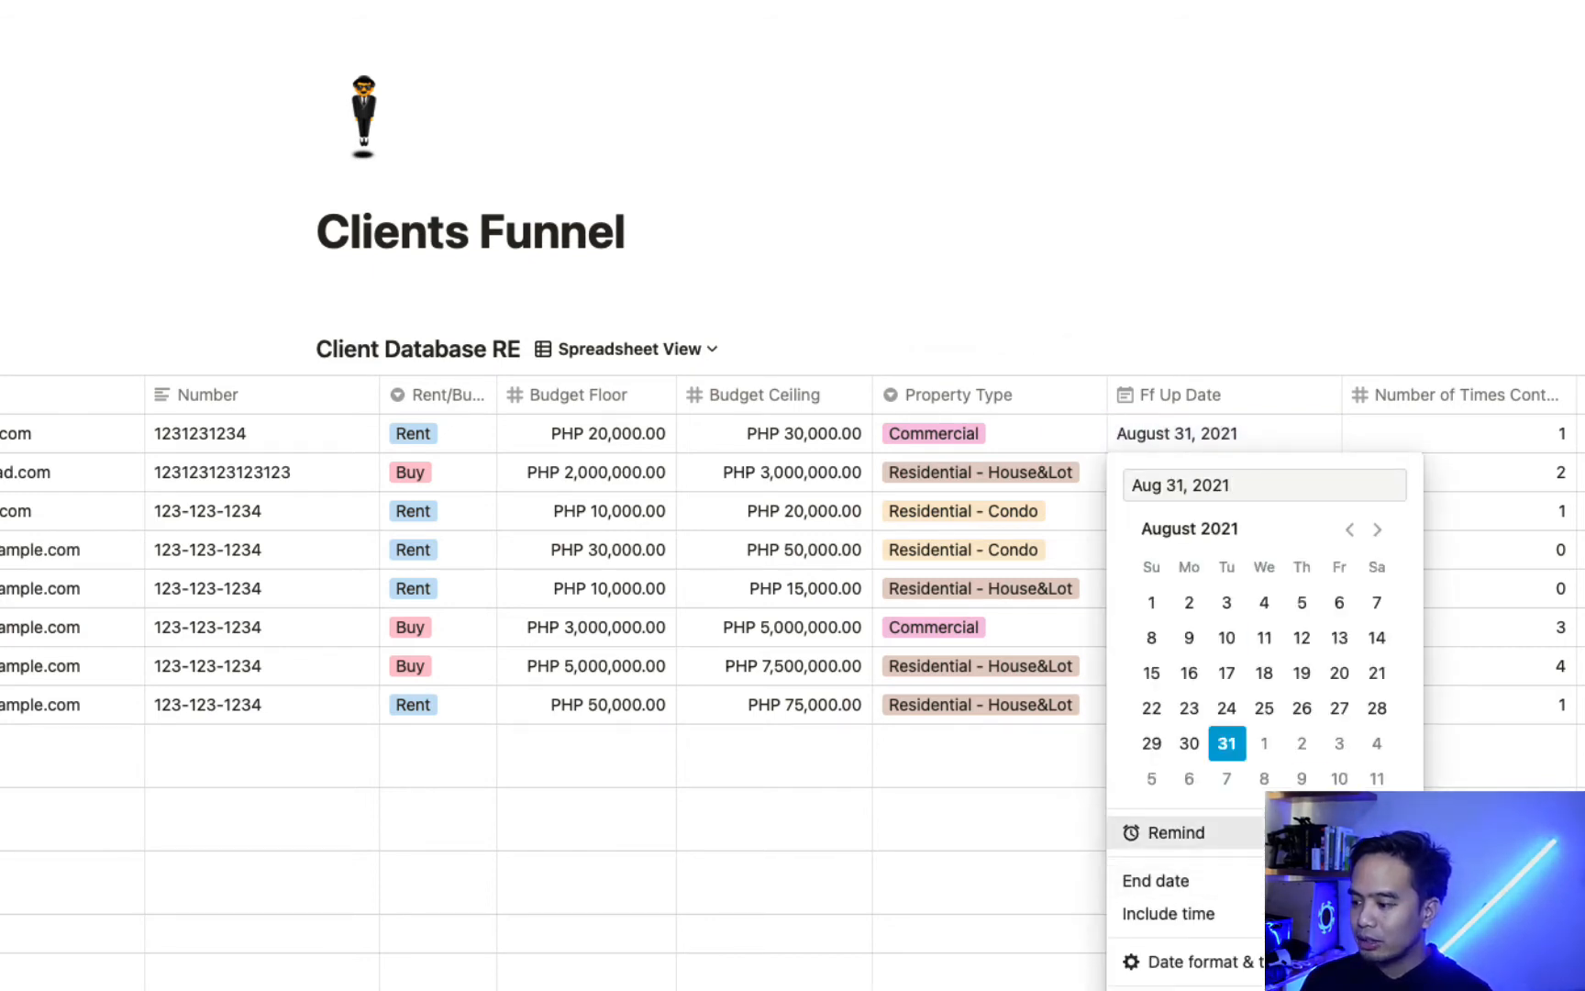
click(1330, 833)
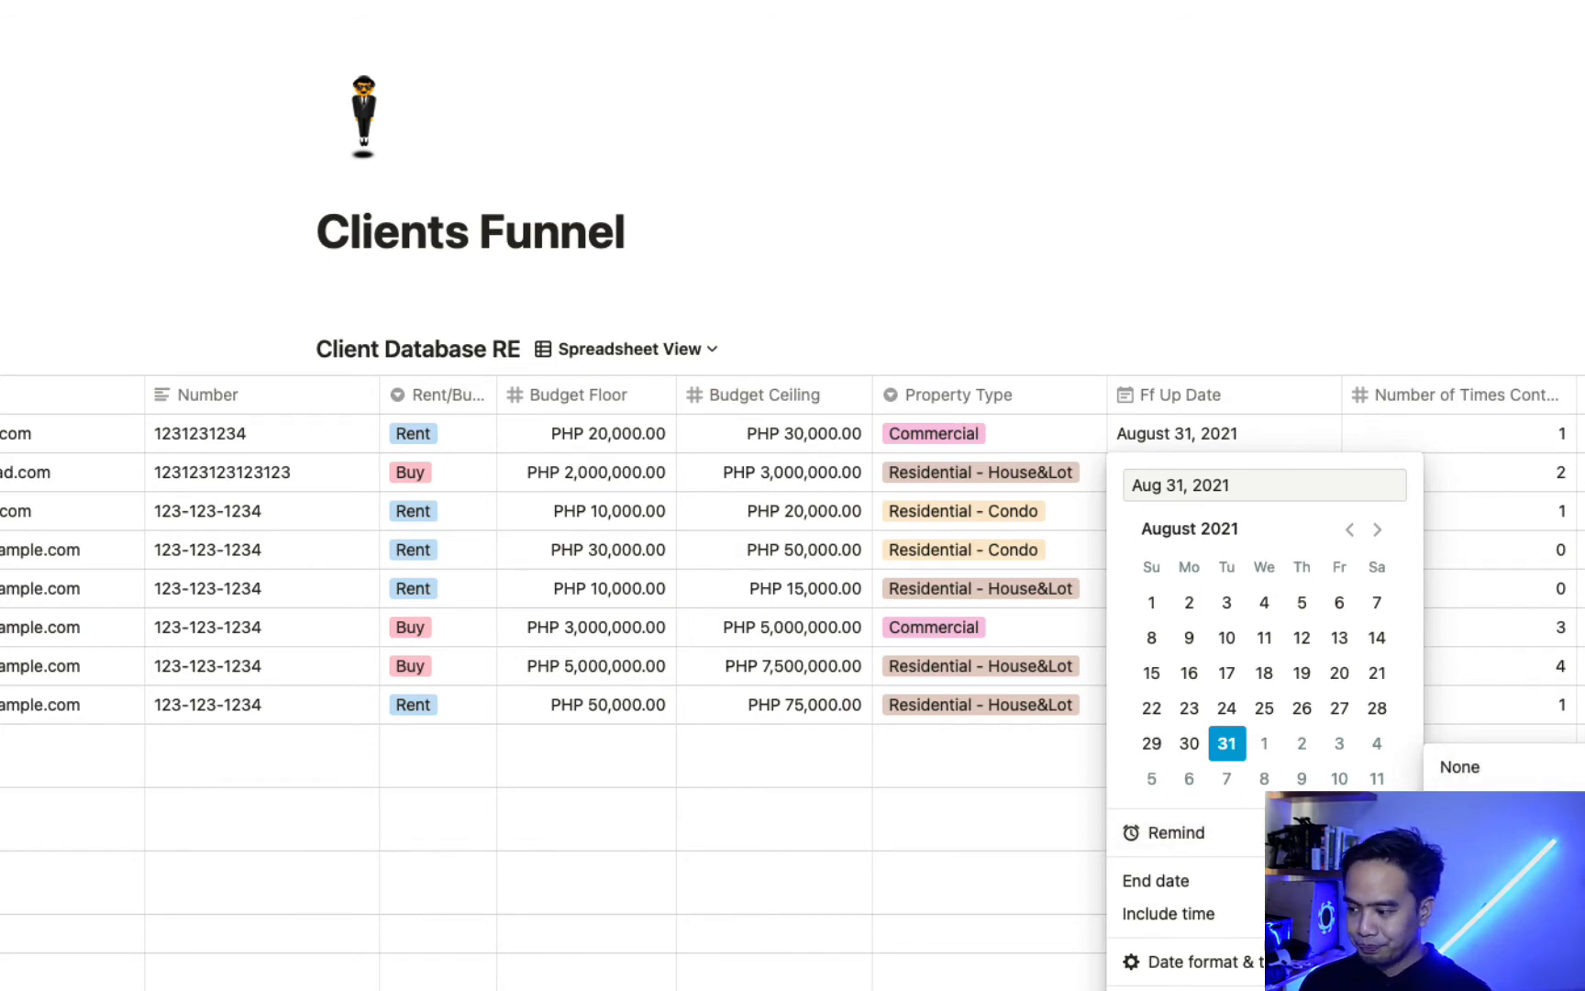
click(1495, 800)
click(1330, 833)
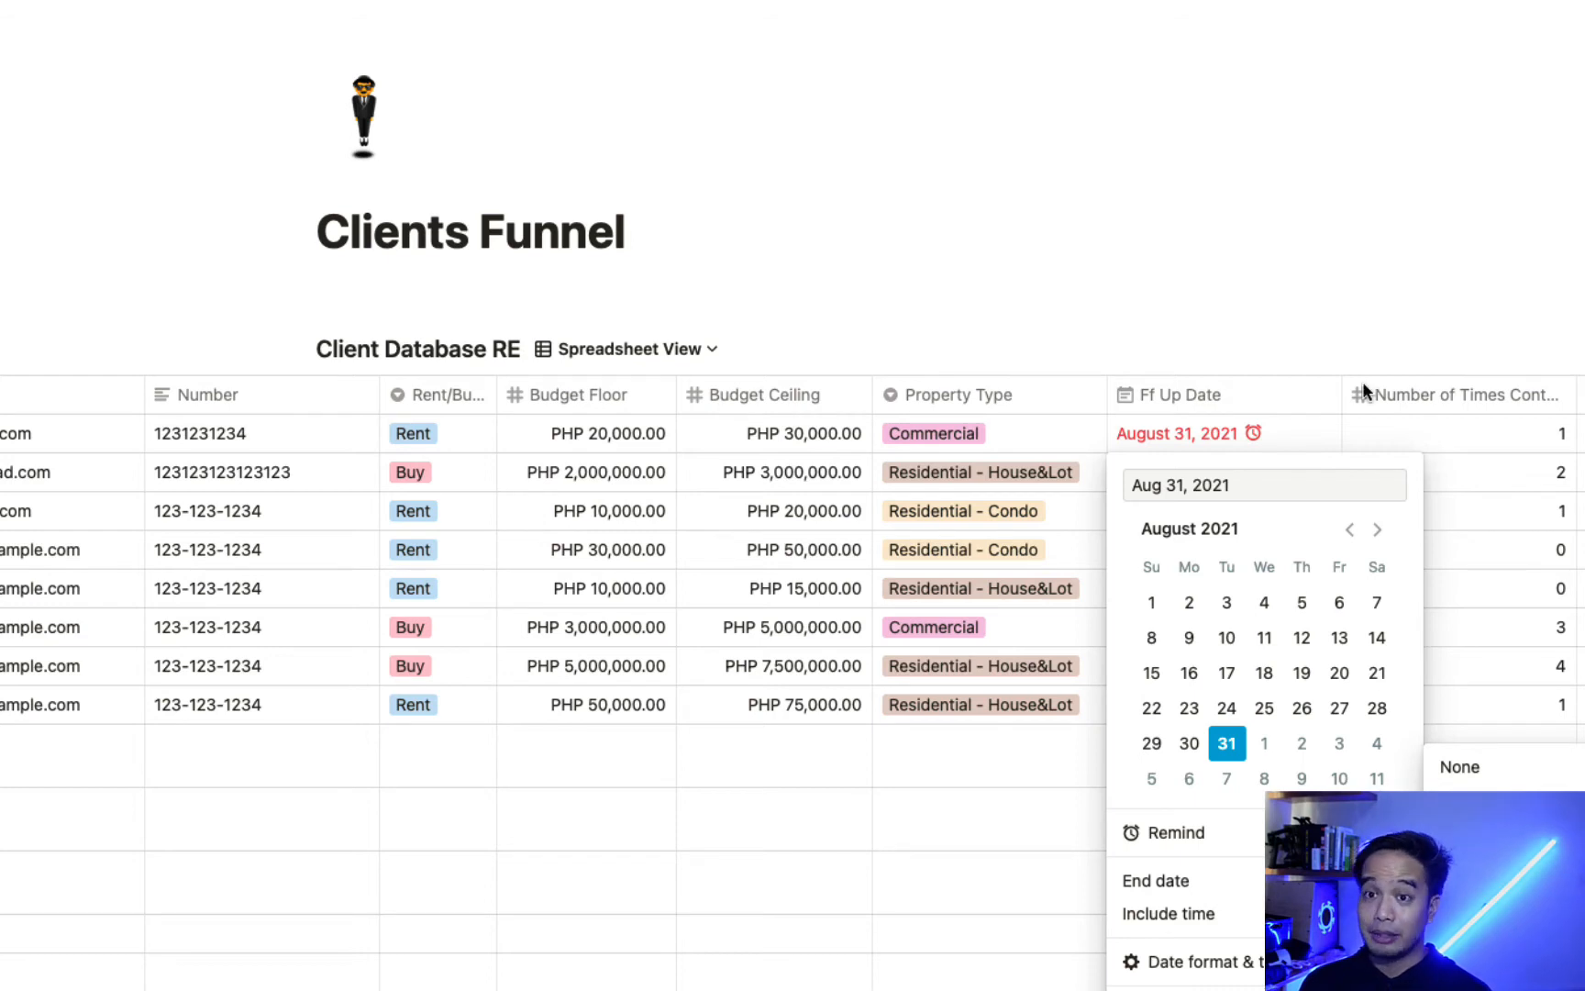
click(1248, 431)
click(1247, 431)
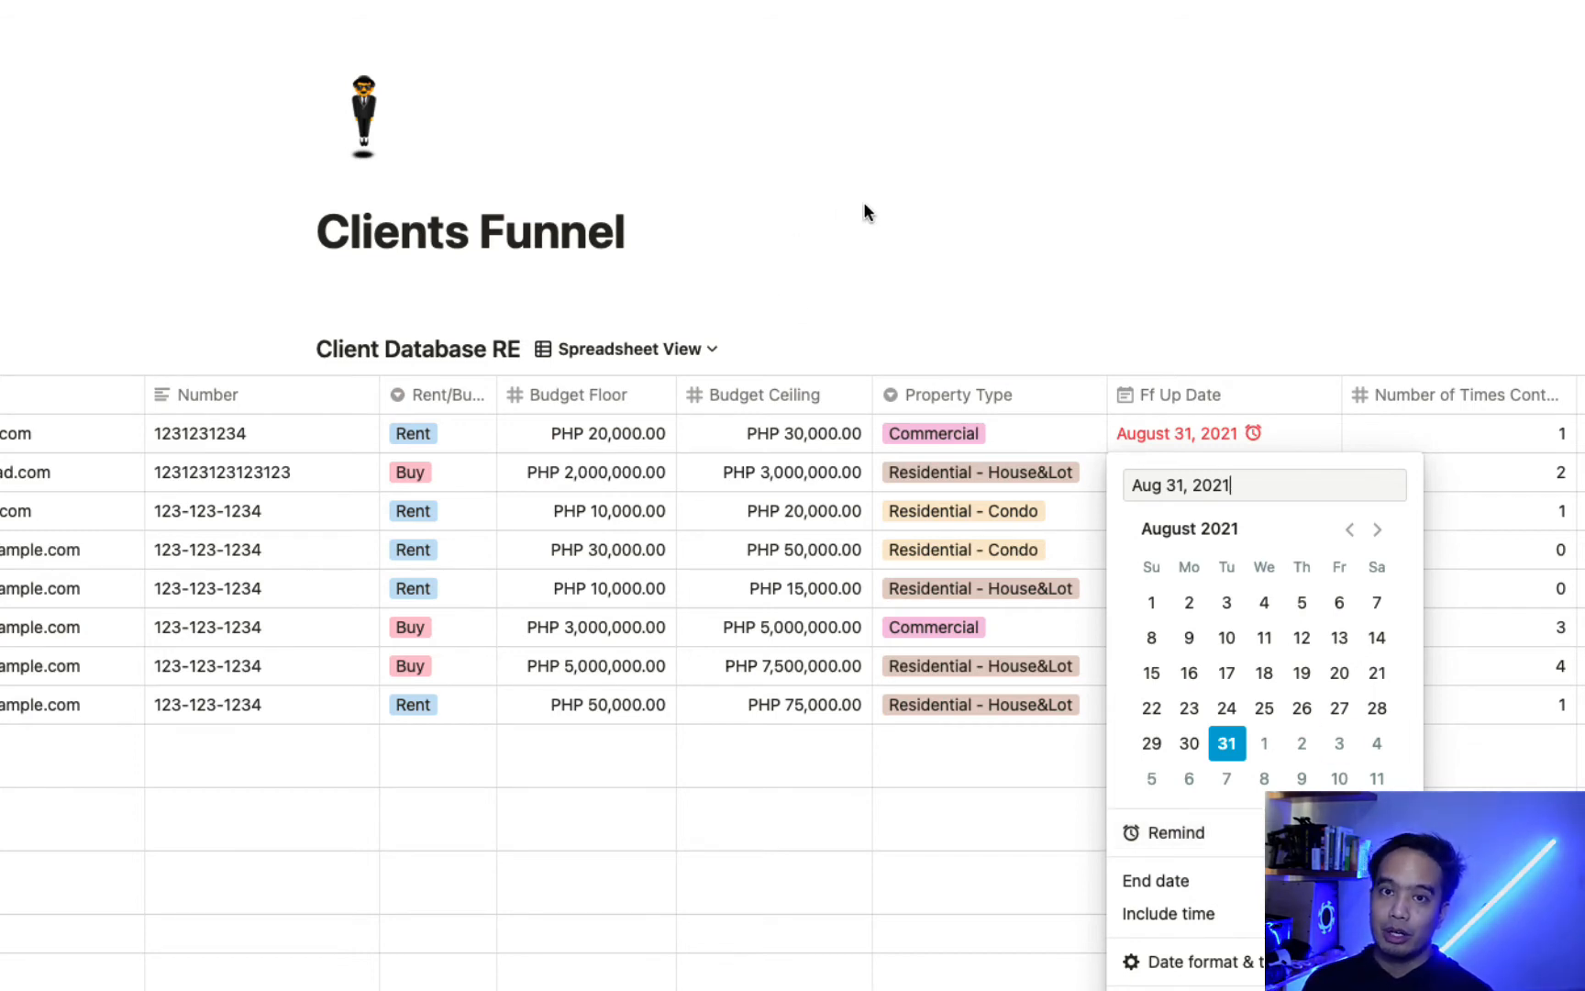
Examine the client database columns from Full Name to Properties Bought, including the first client's Number of Times Contacted field
key(Escape)
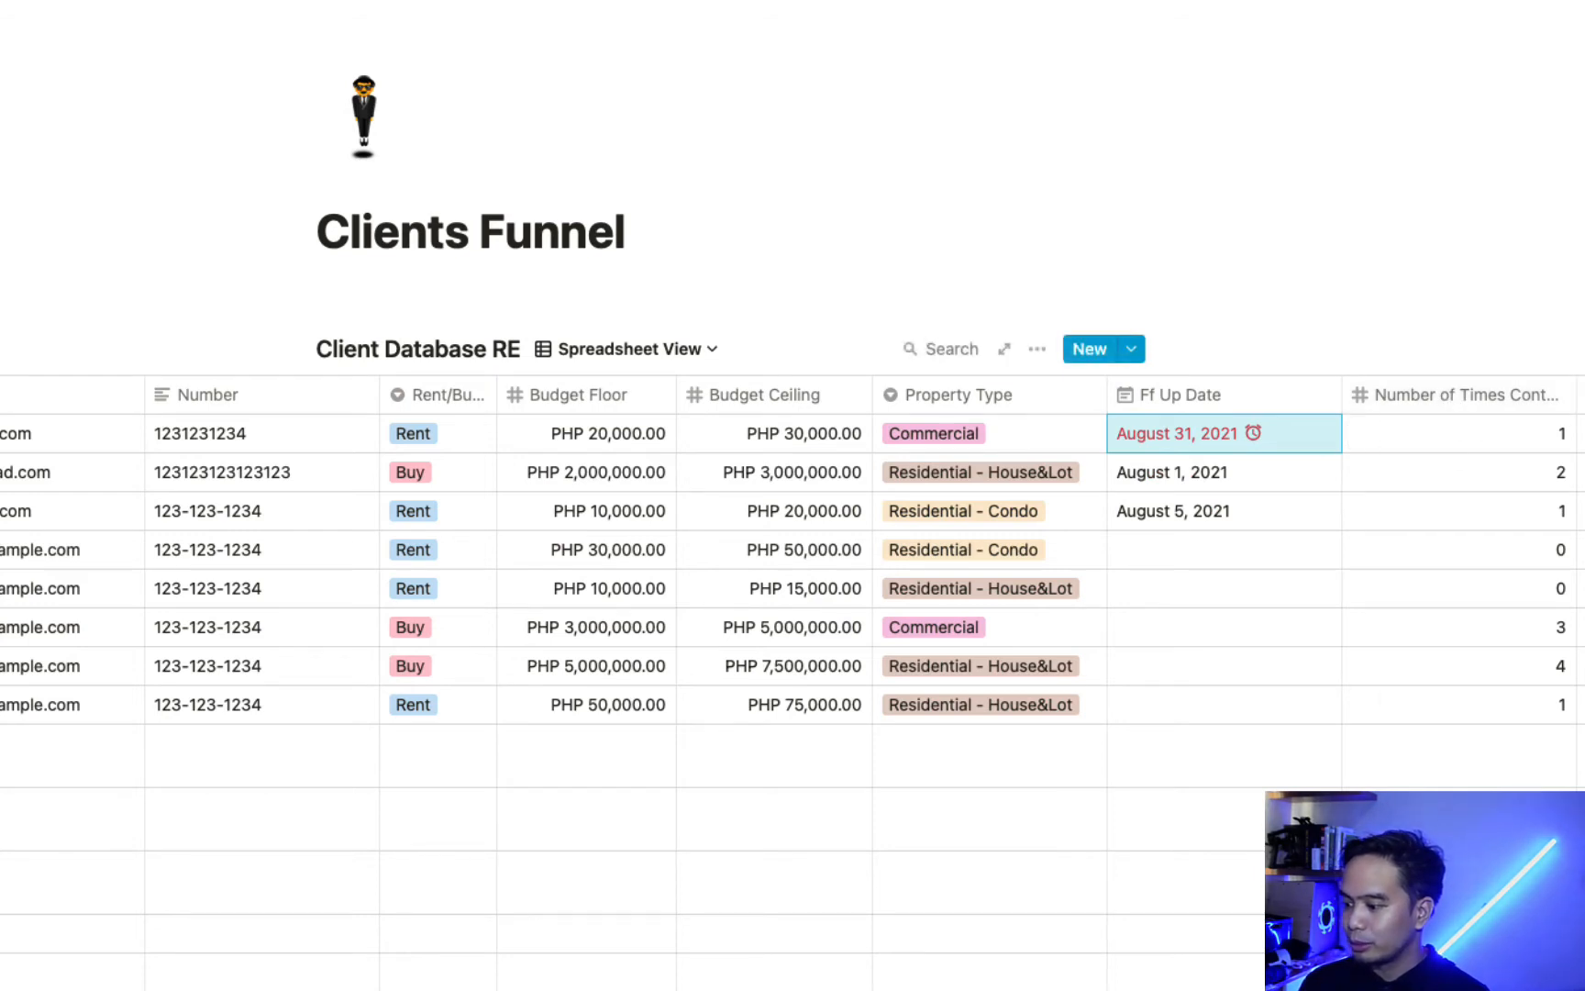
scroll(1103, 495, right, 5)
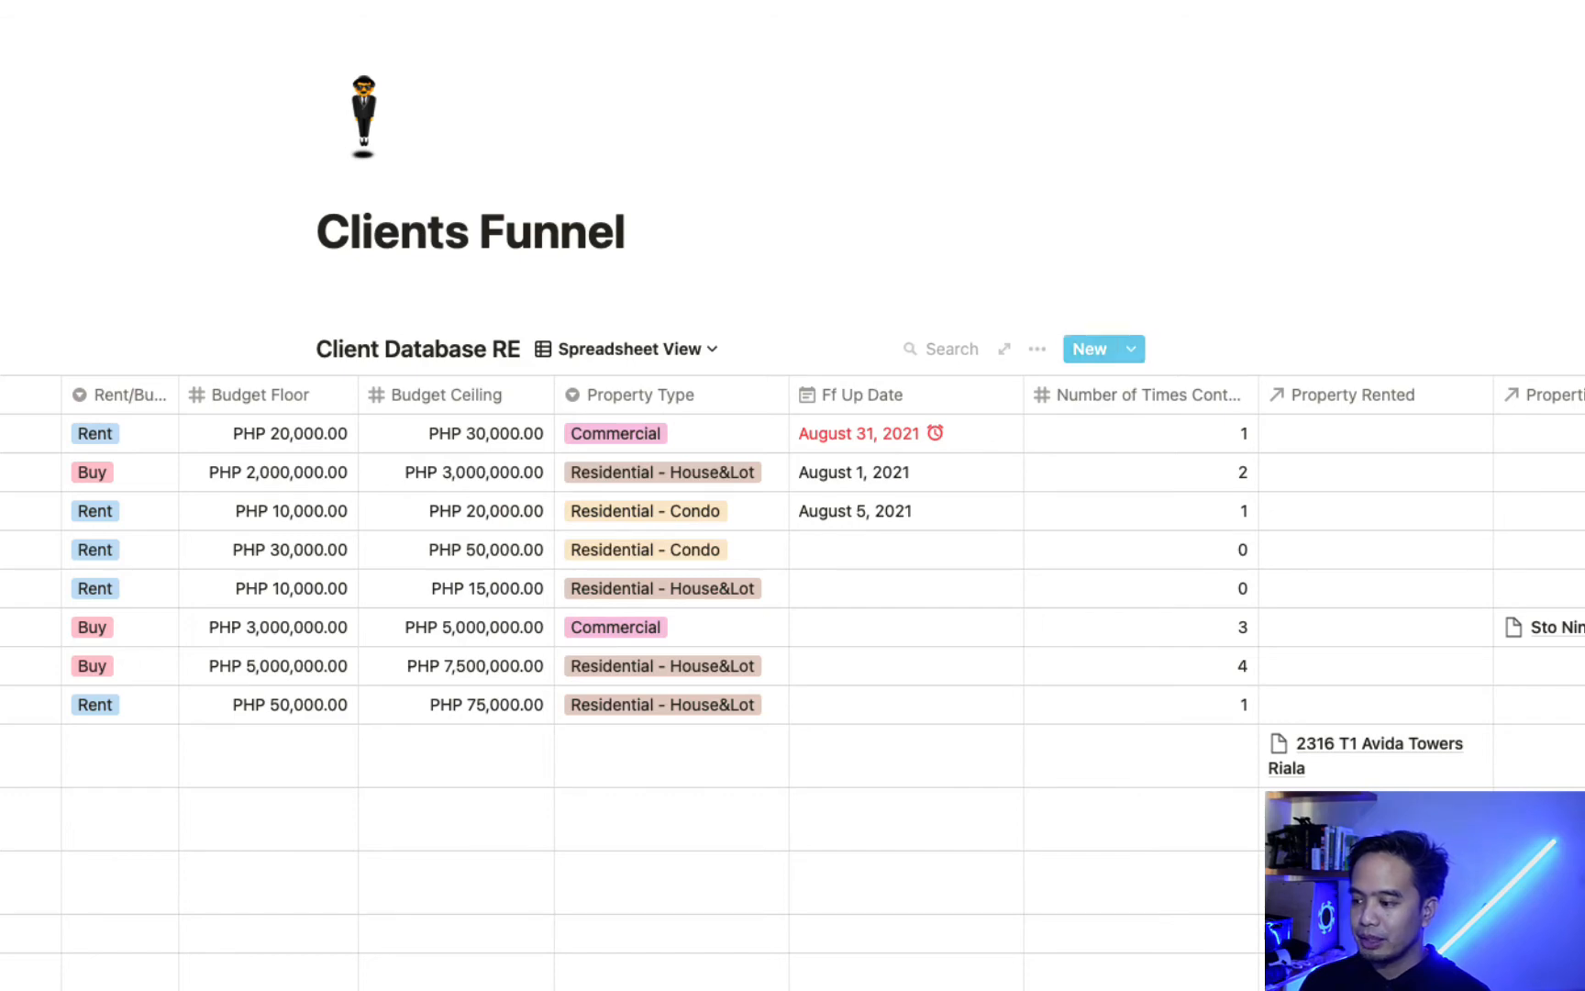
scroll(987, 627, right, 2)
scroll(1184, 458, left, 10)
scroll(1183, 458, right, 9)
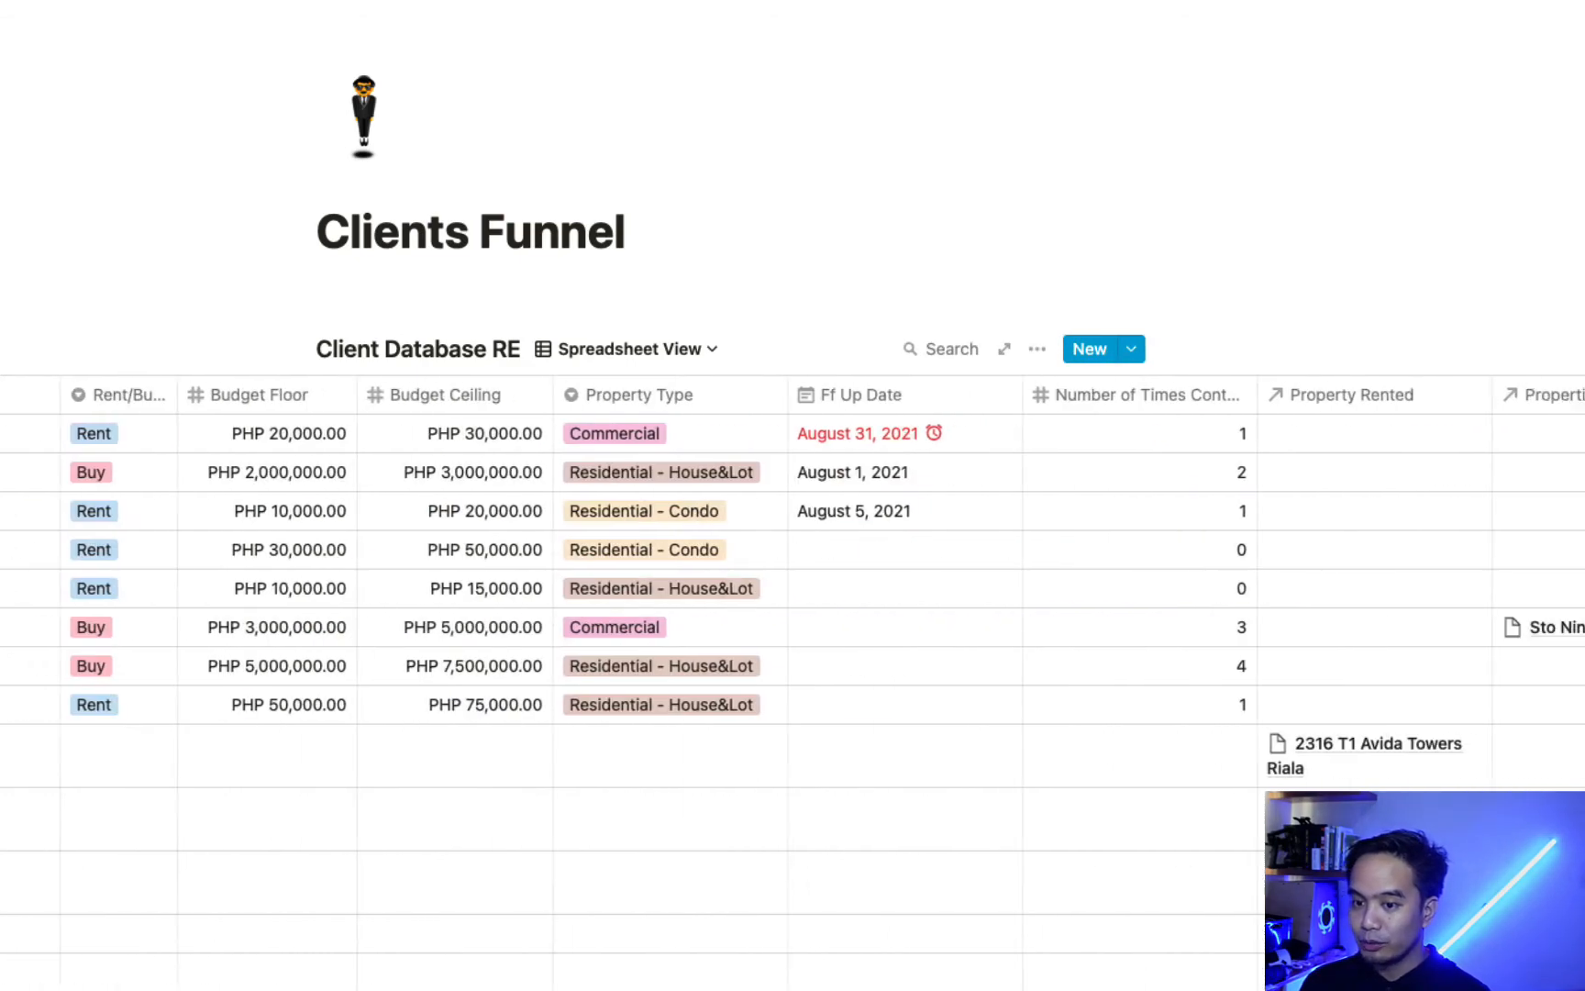
click(1183, 425)
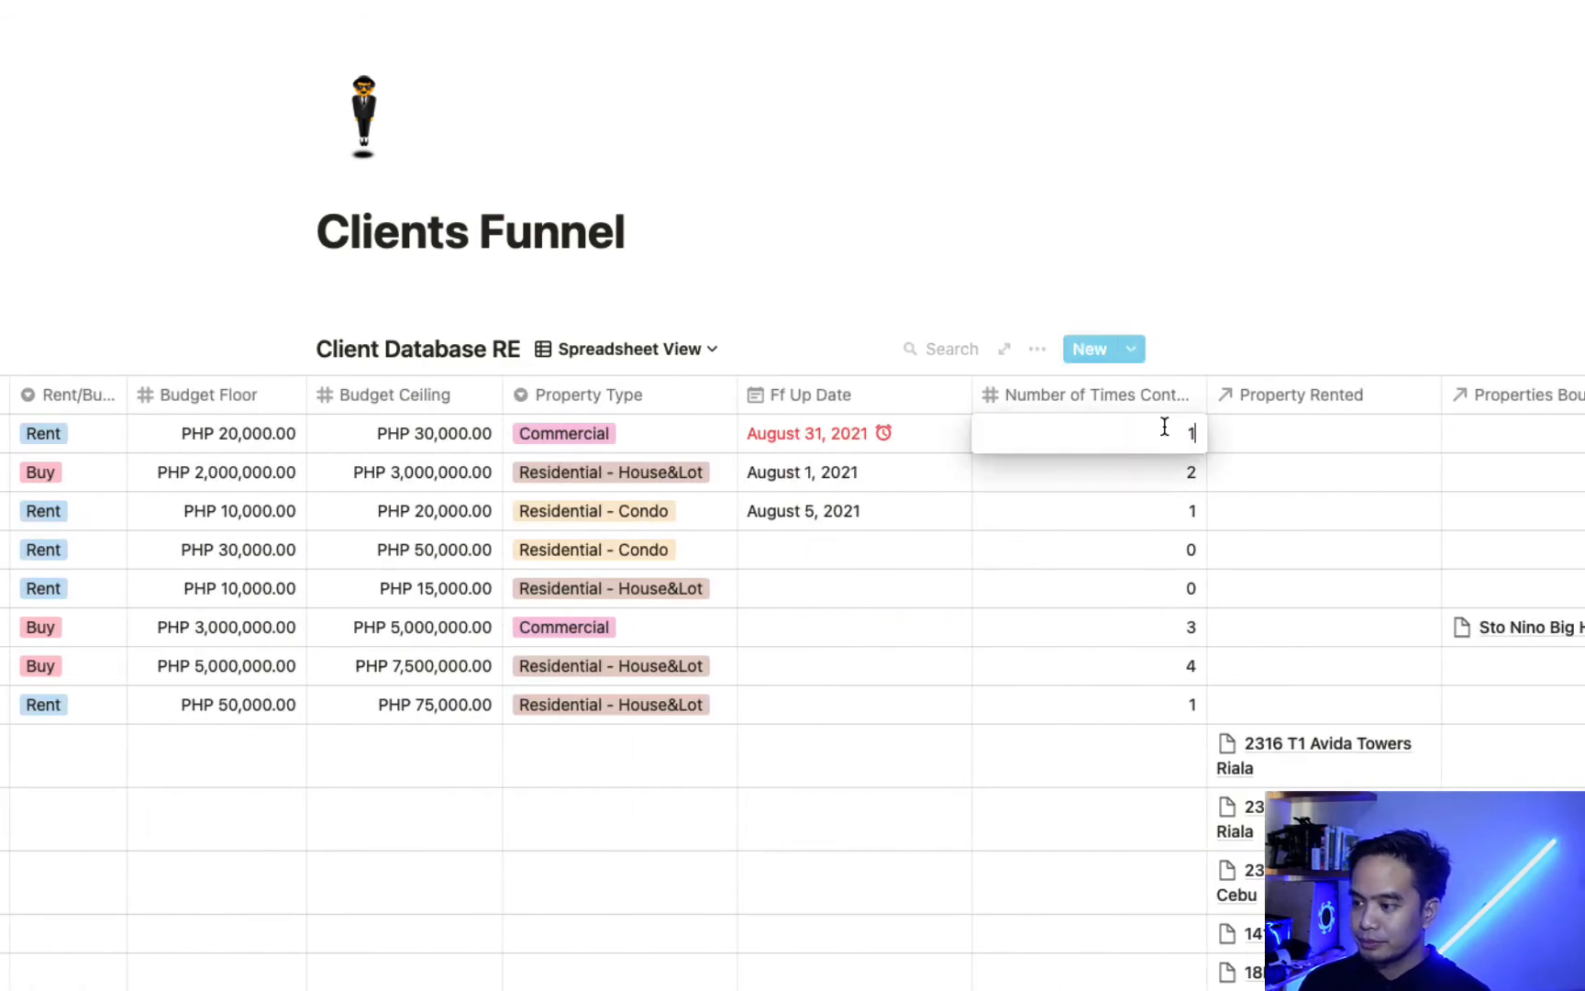
key(Escape)
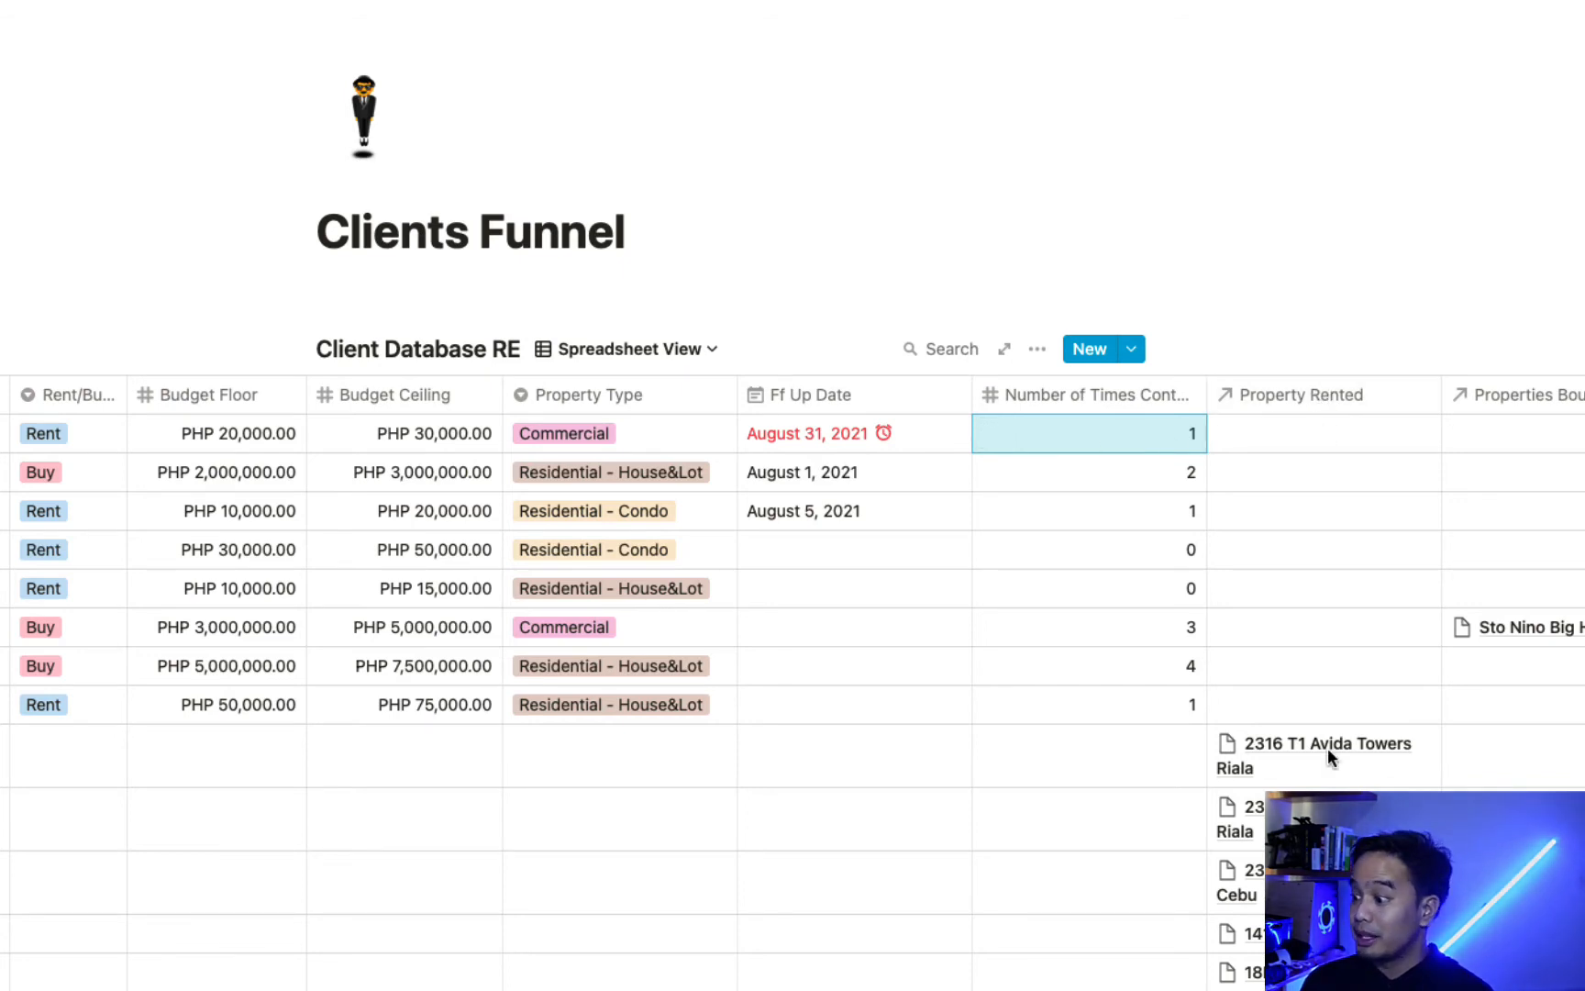
click(1397, 303)
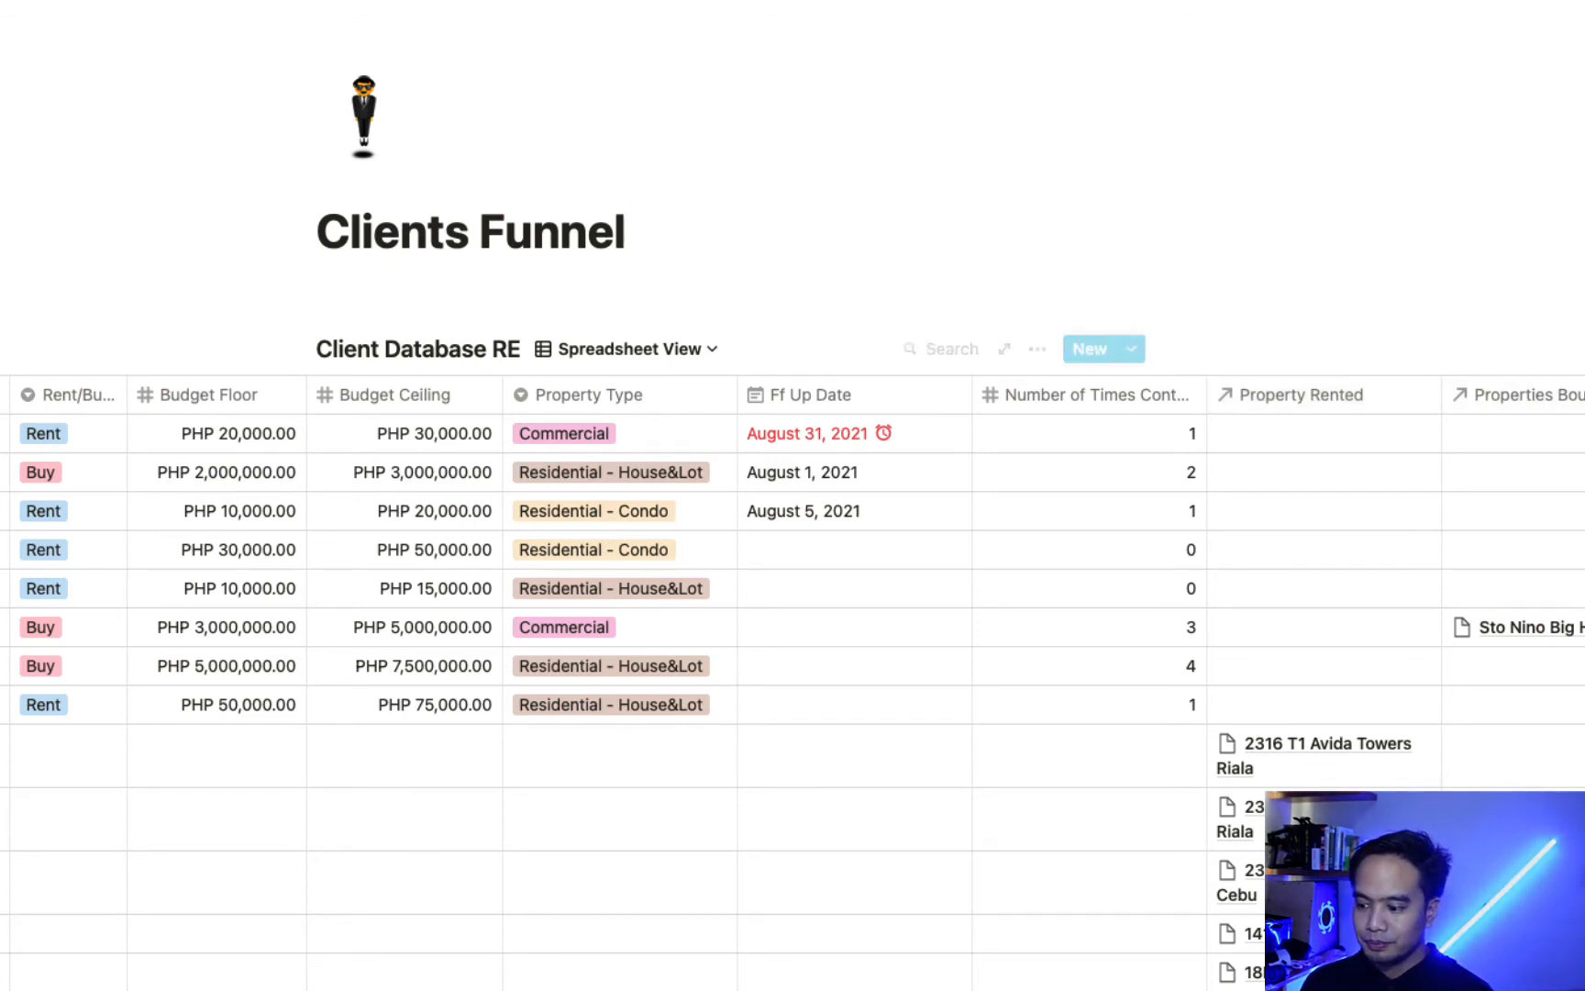
scroll(1259, 787, left, 10)
scroll(792, 569, left, 5)
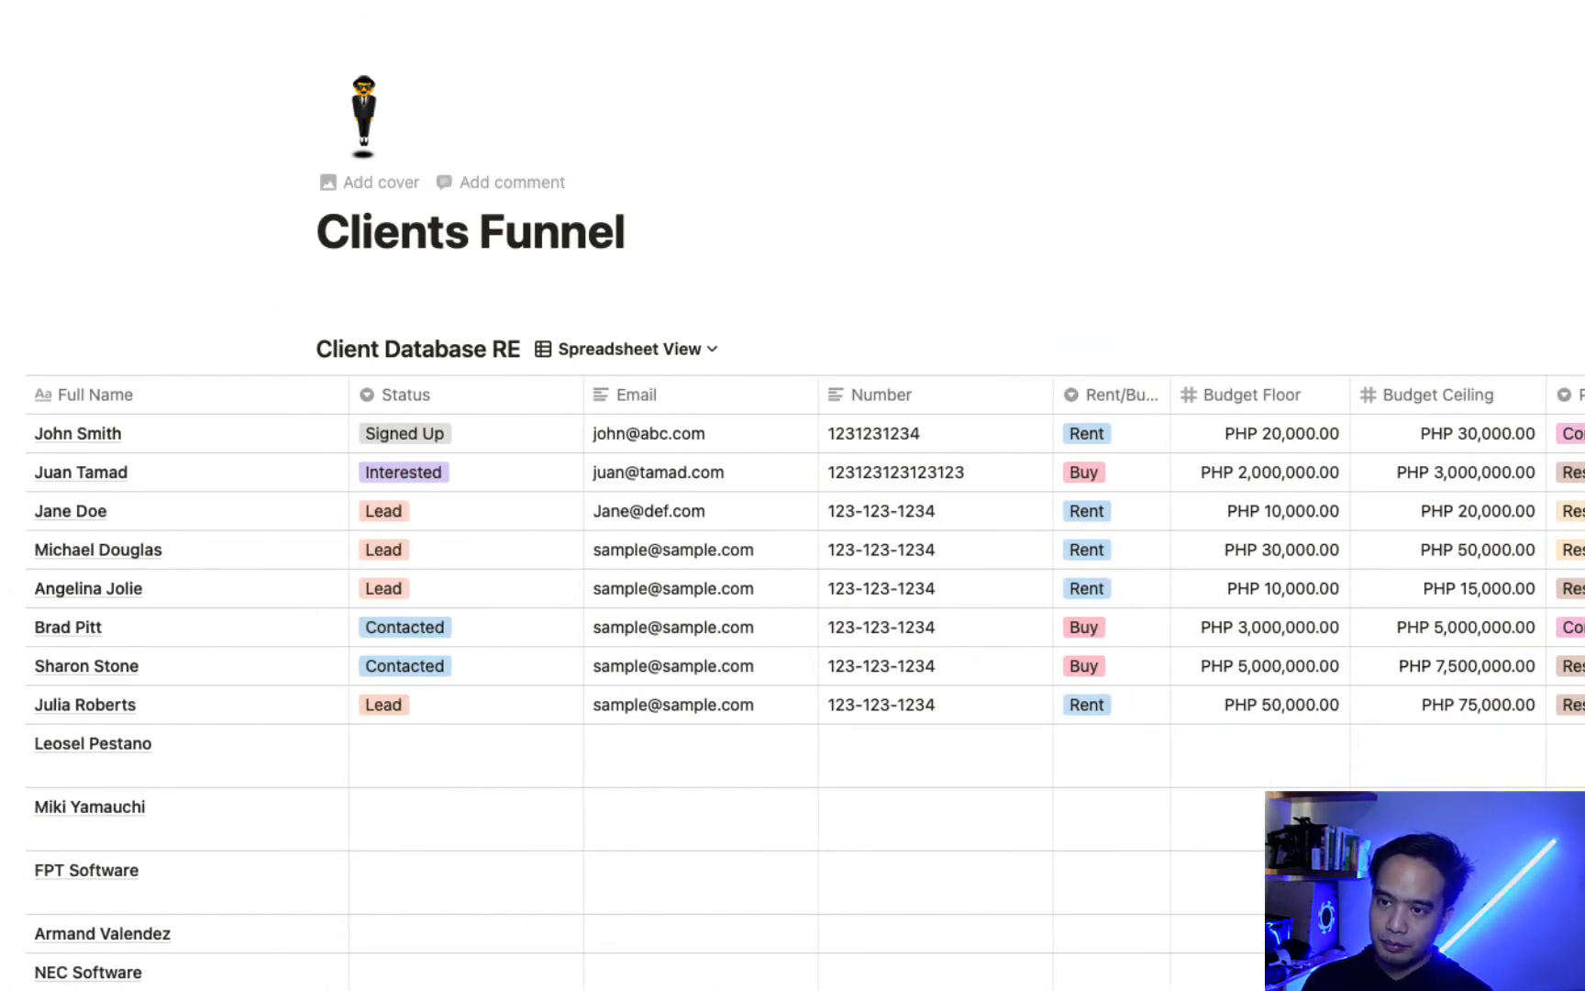
scroll(792, 568, right, 10)
scroll(793, 568, left, 15)
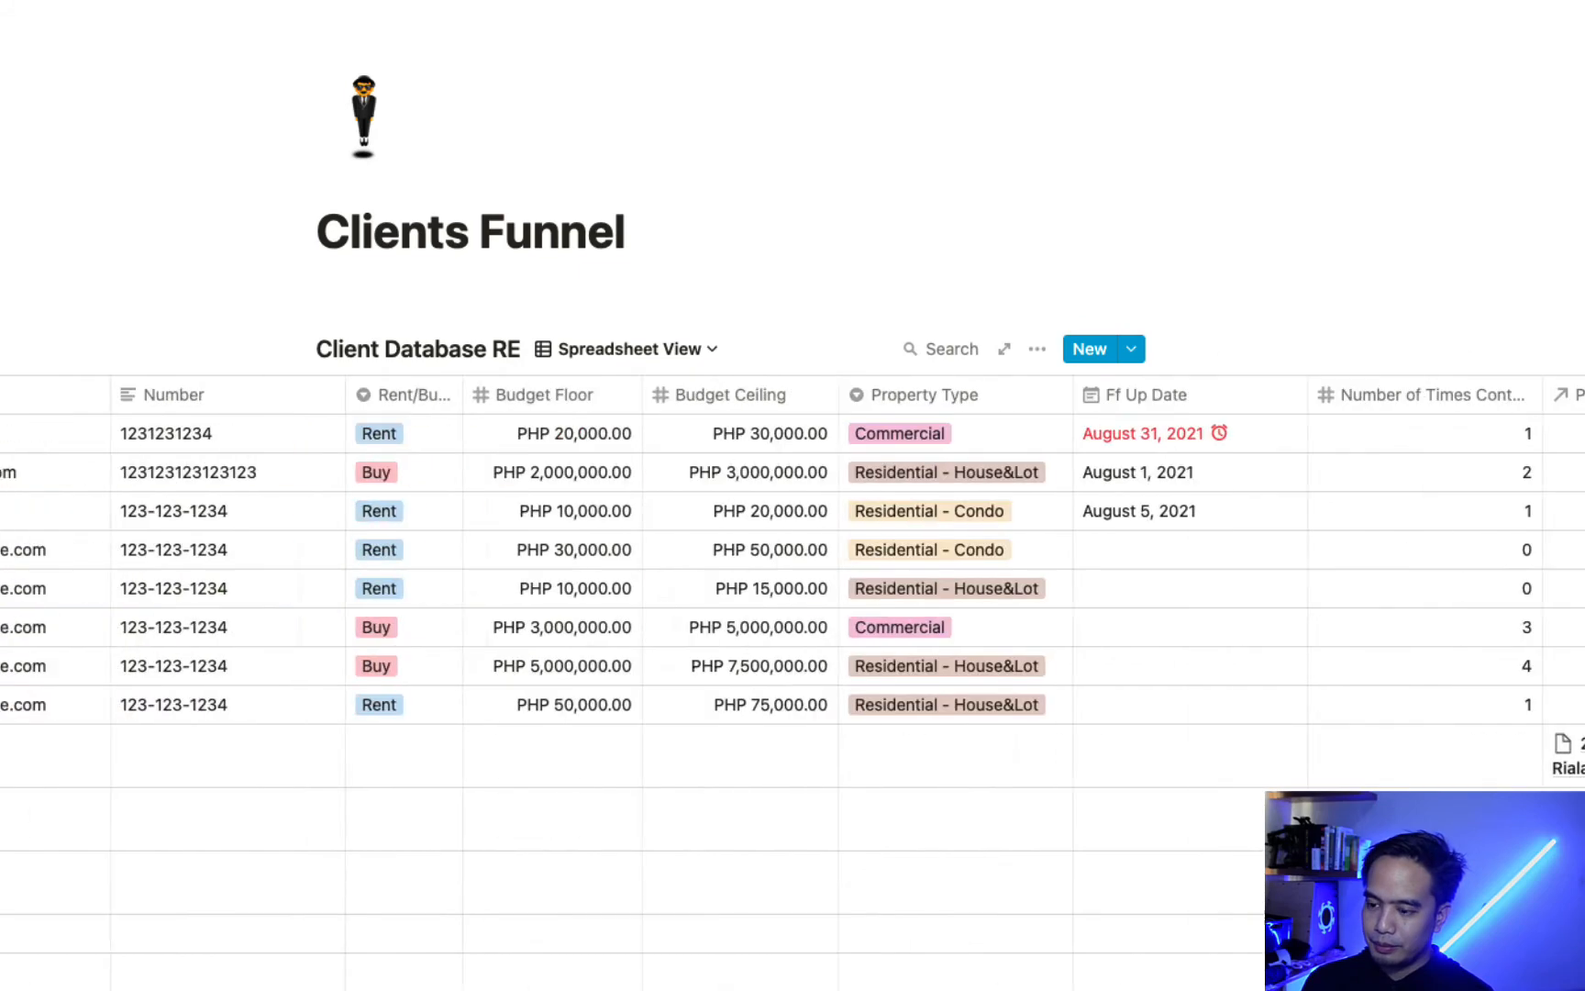
Return to the dashboard and review the Clients to Contact This Week, Tasks This Week, Work and Life sections
click(174, 5)
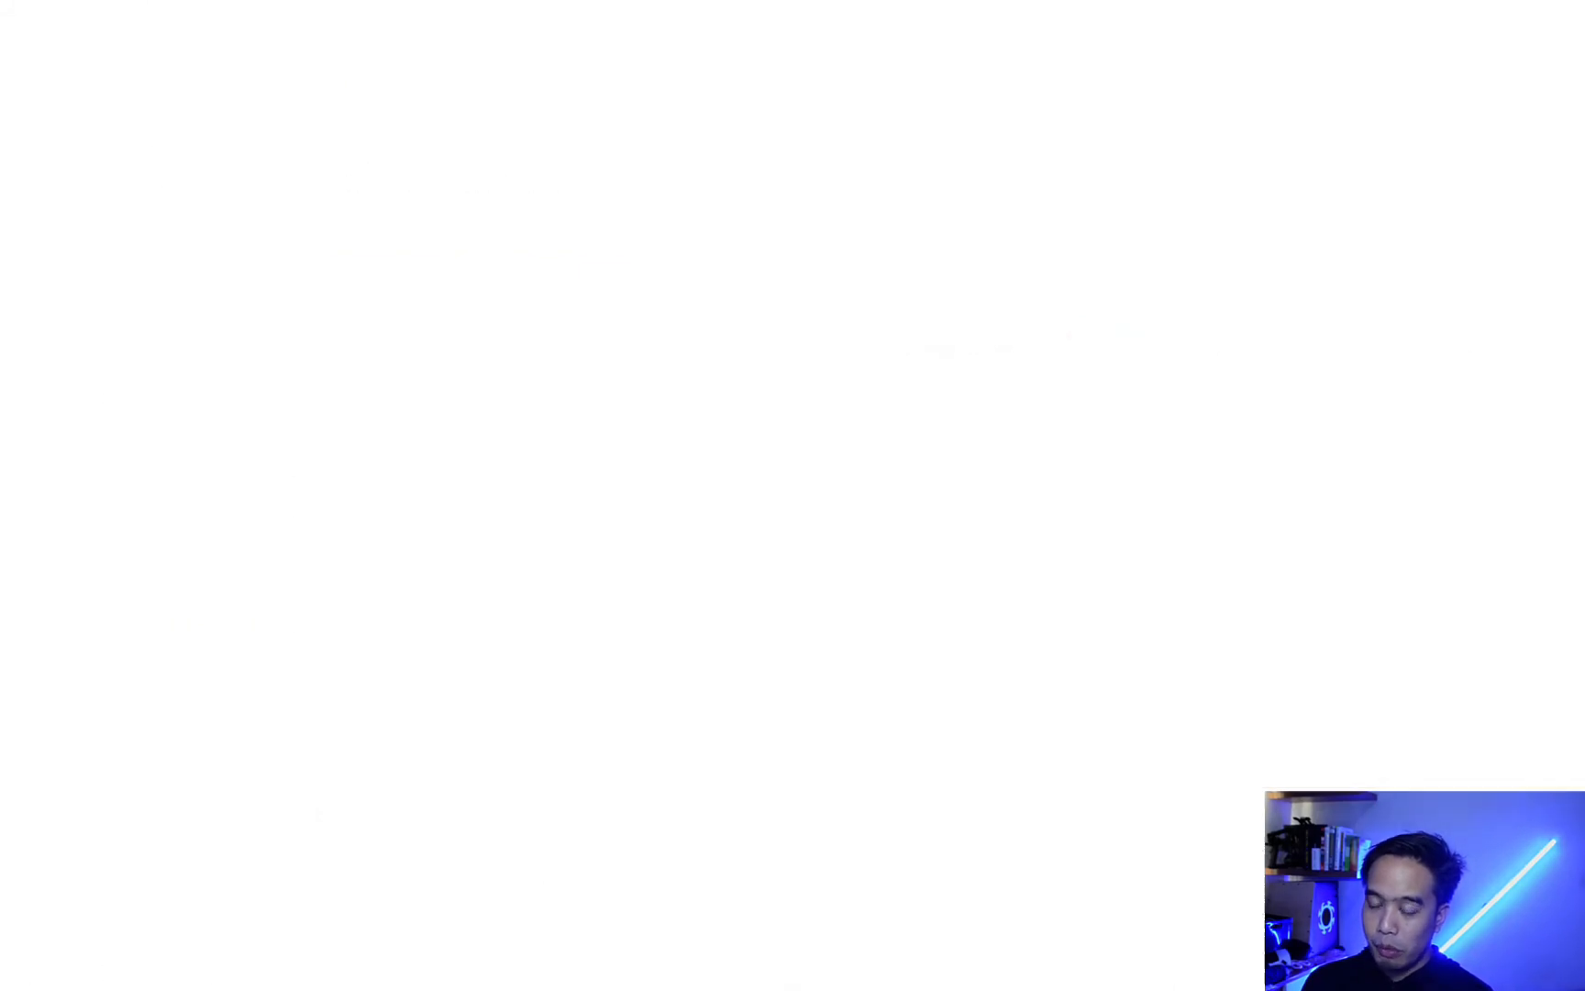
scroll(759, 483, down, 10)
scroll(754, 472, down, 1)
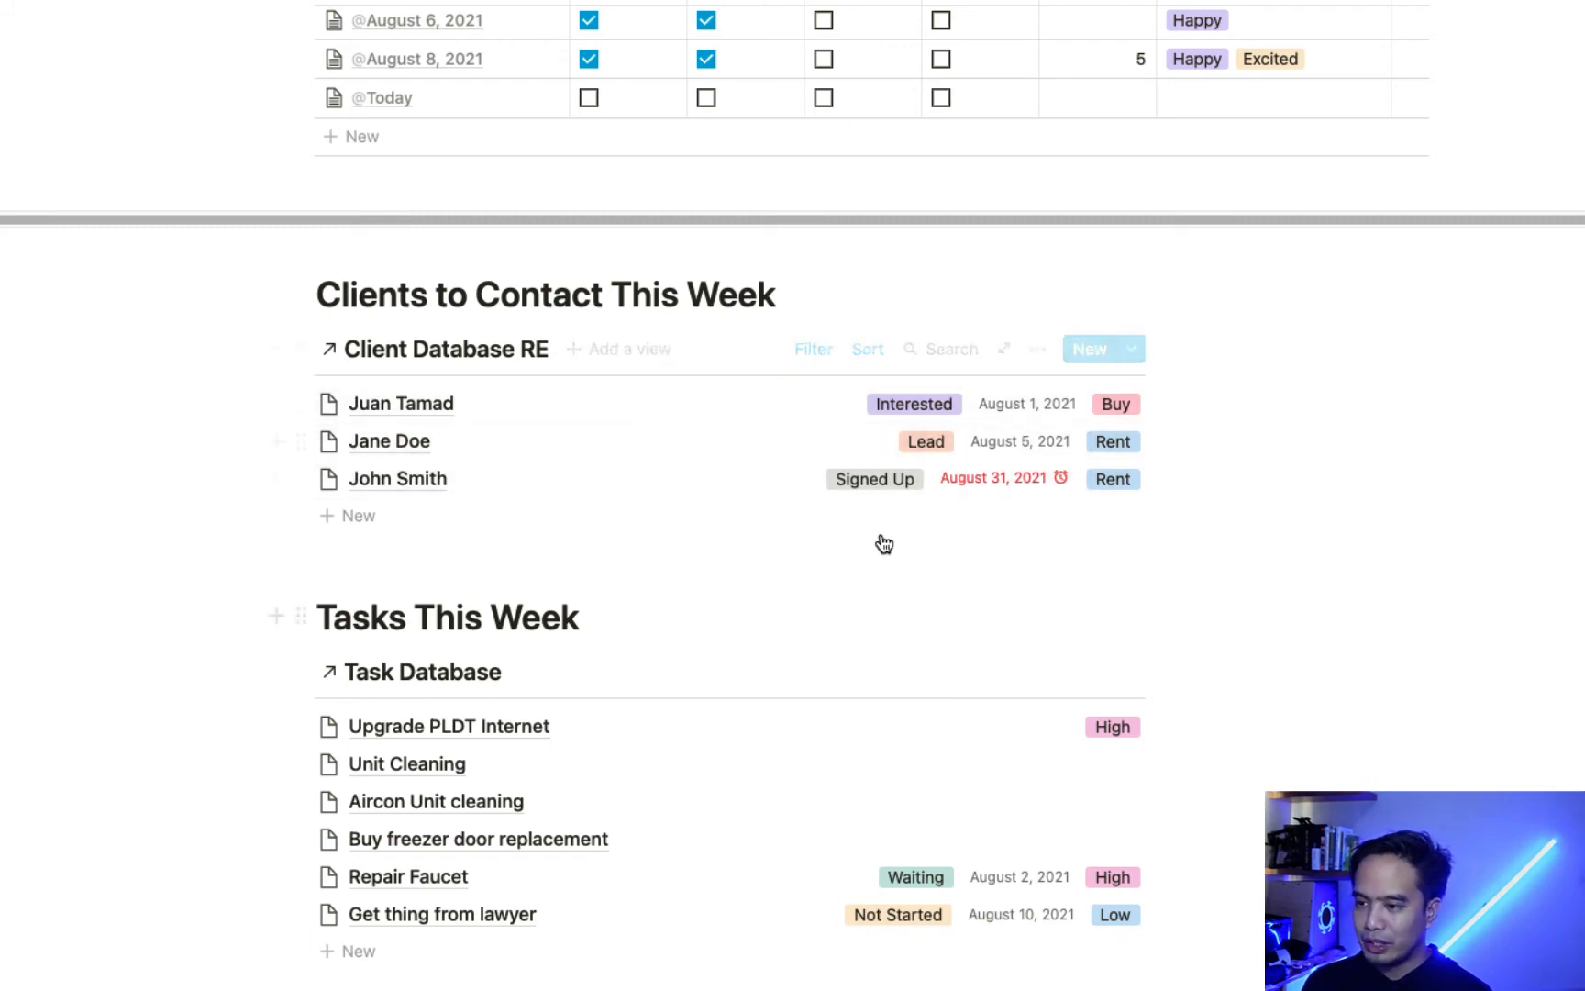
scroll(828, 531, down, 1)
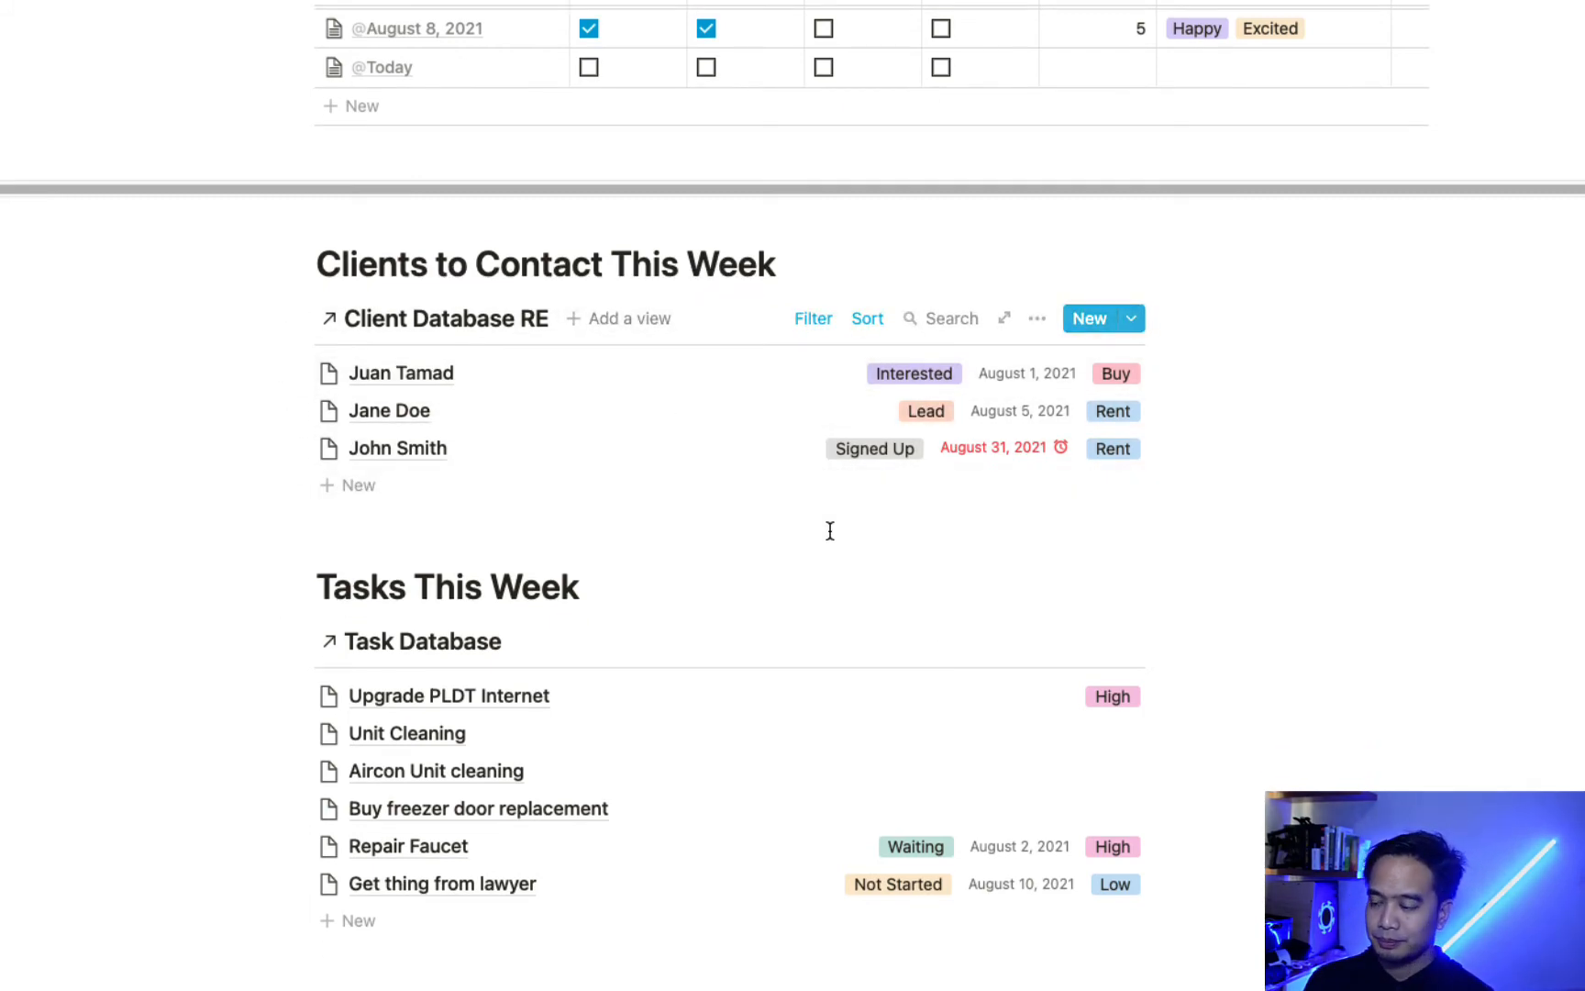
scroll(670, 442, down, 2)
scroll(666, 432, down, 3)
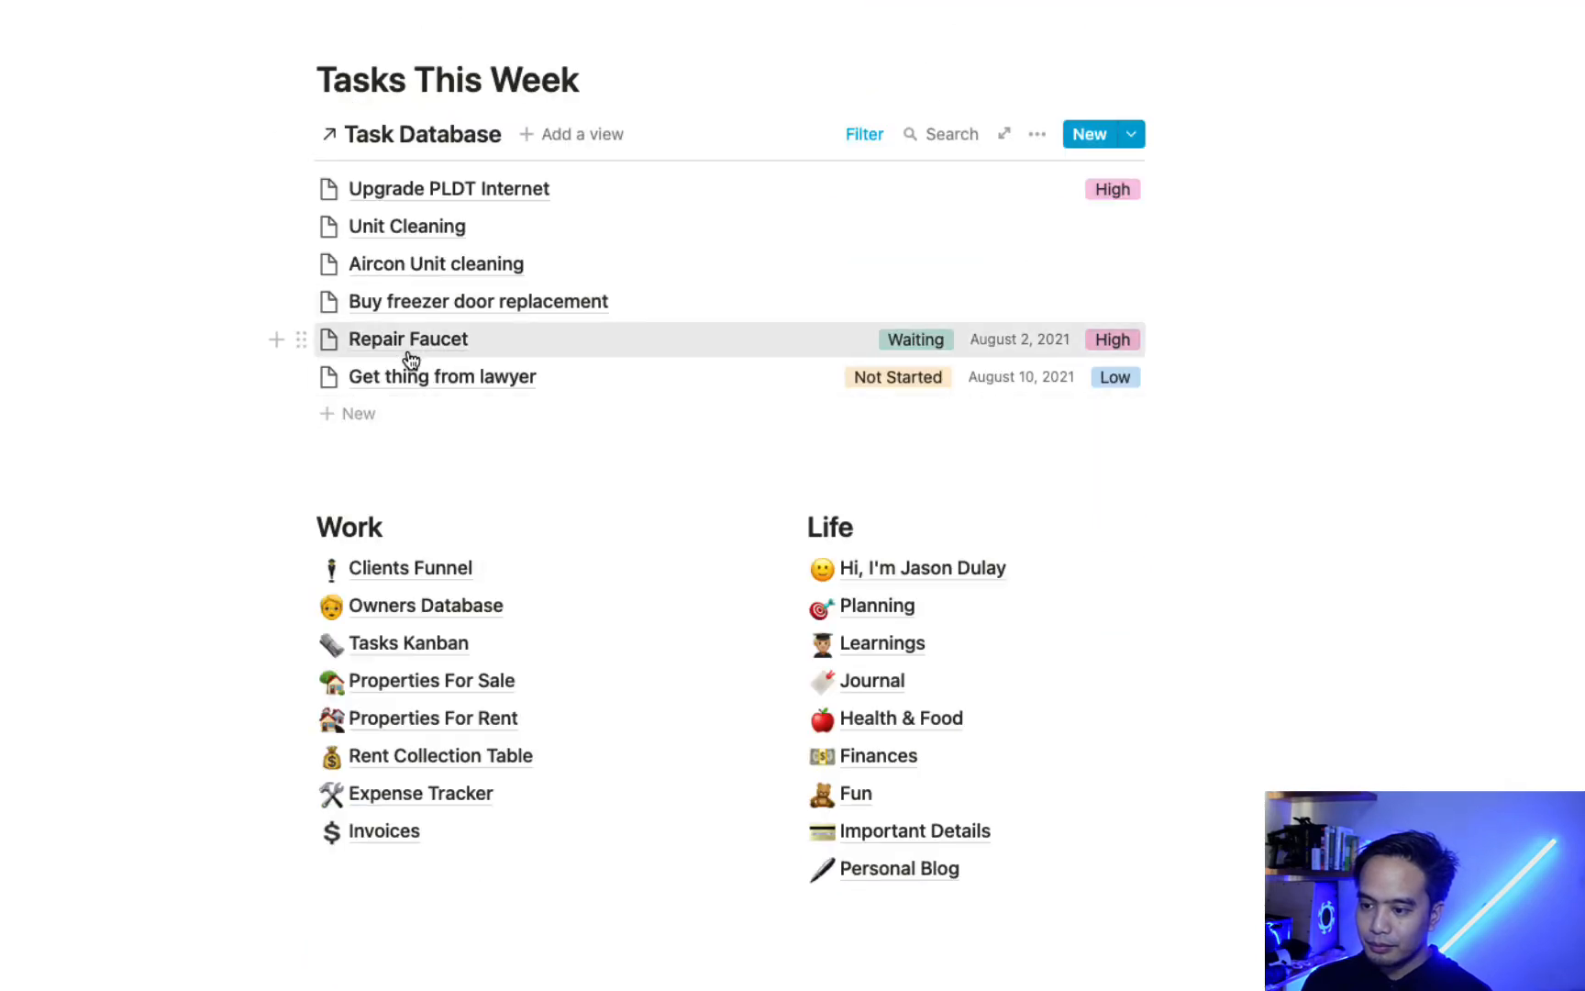
Open the Owners Database and inspect the first owner's linked invoice and Notes field without editing them
click(446, 609)
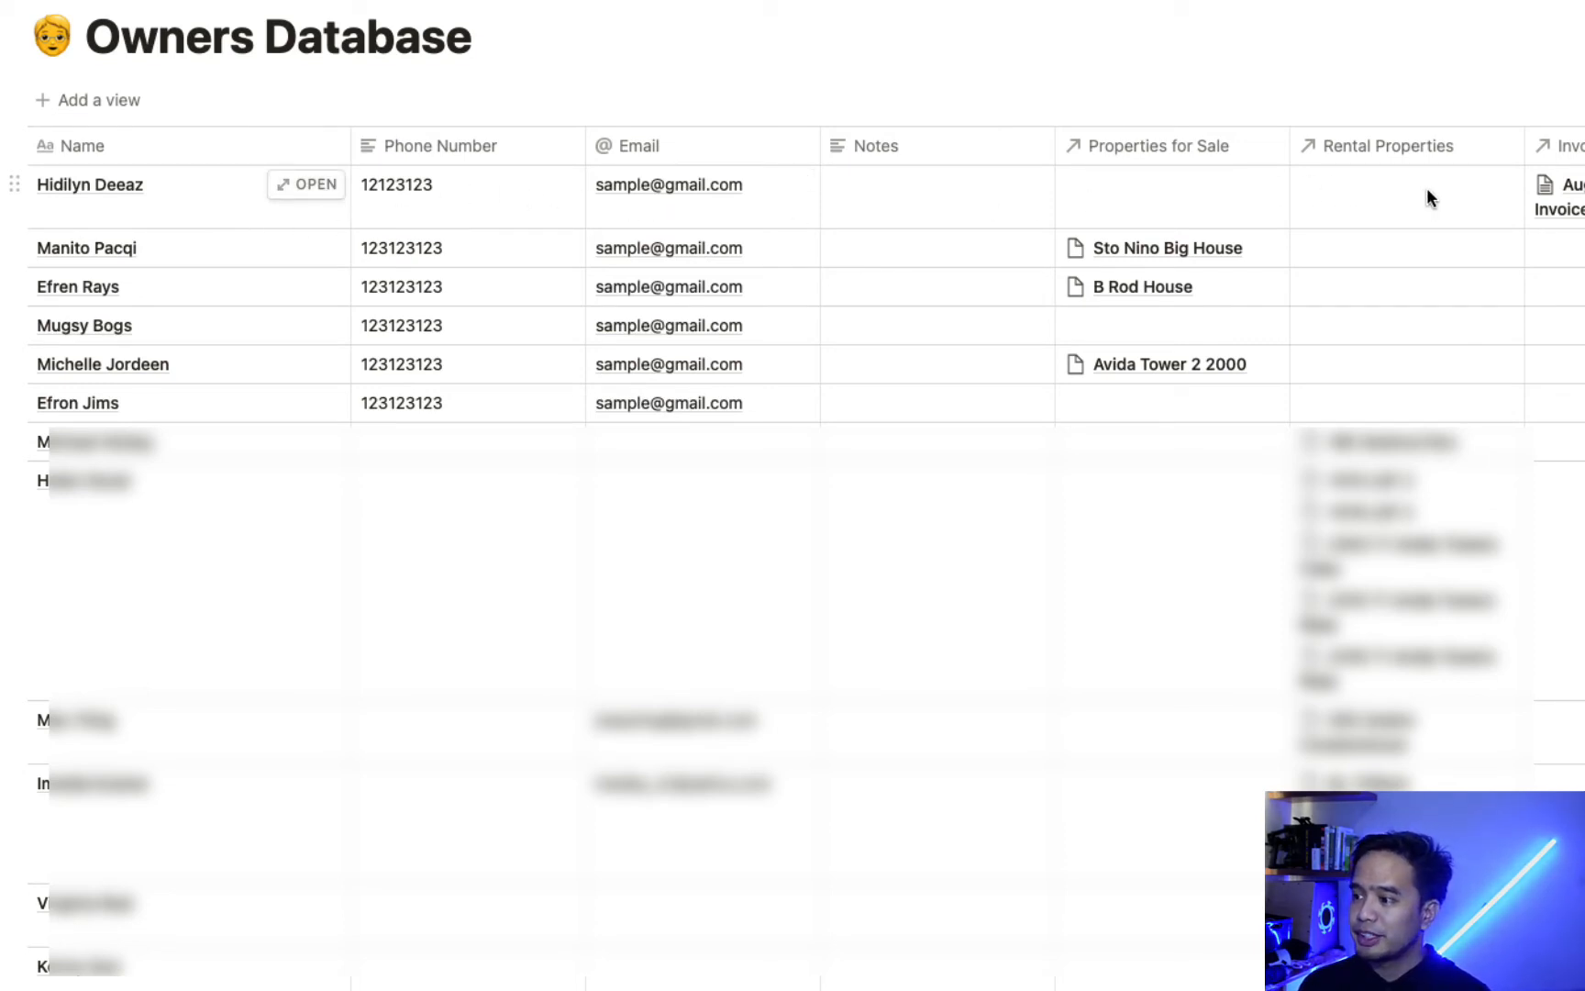
click(1570, 195)
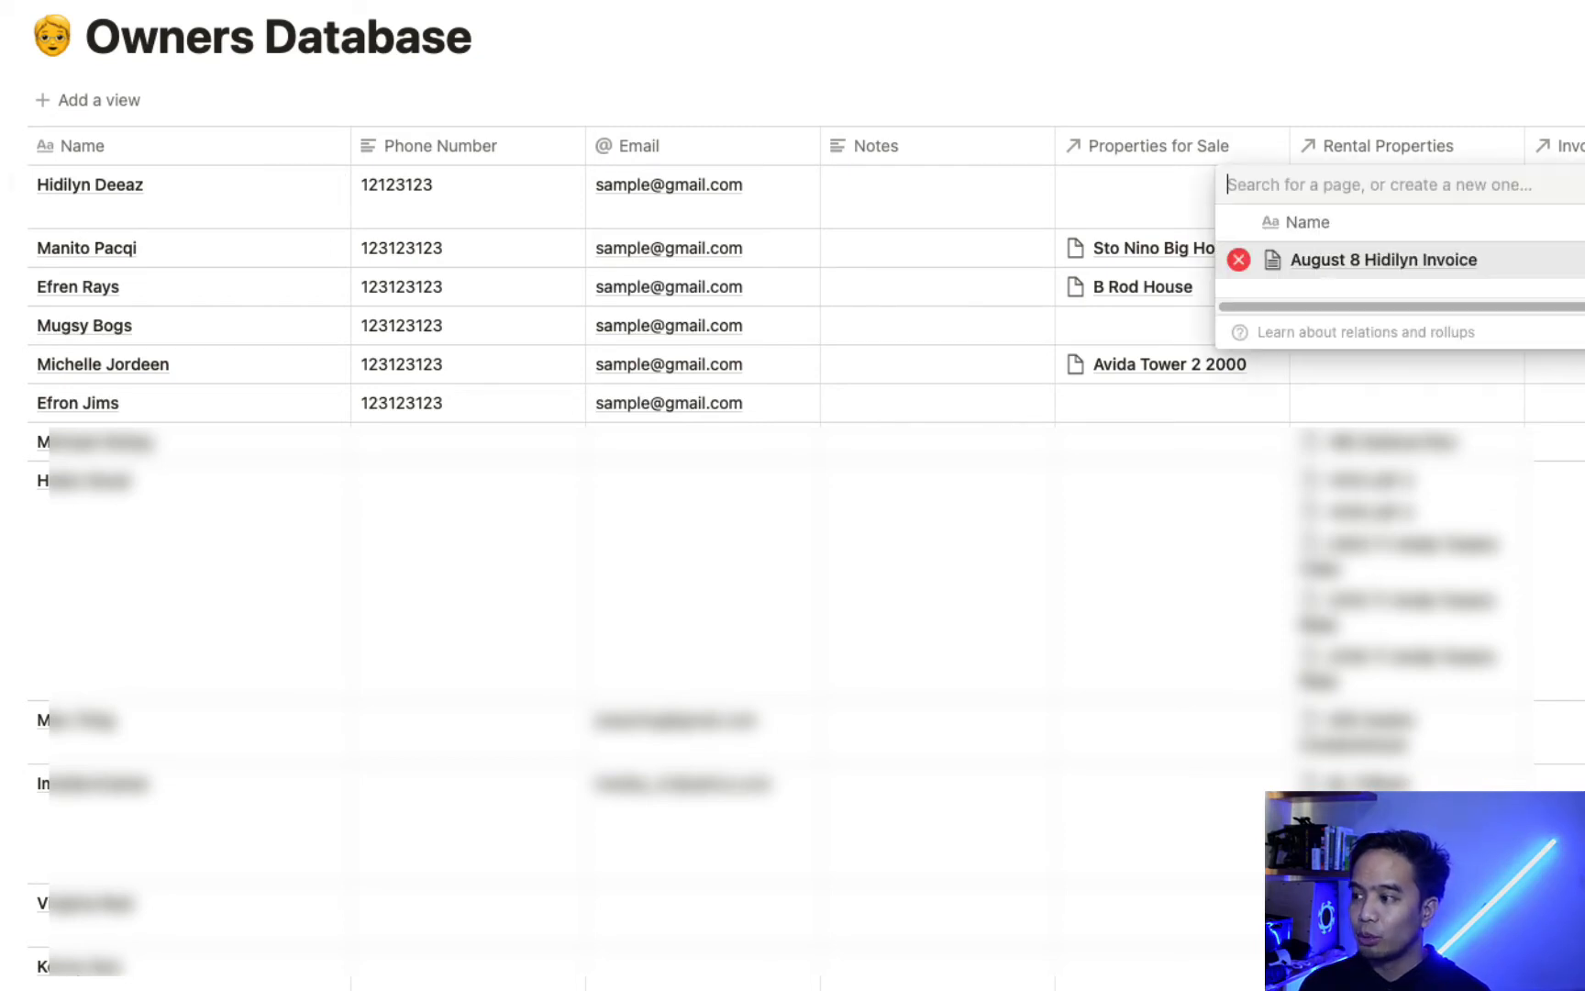
click(1452, 86)
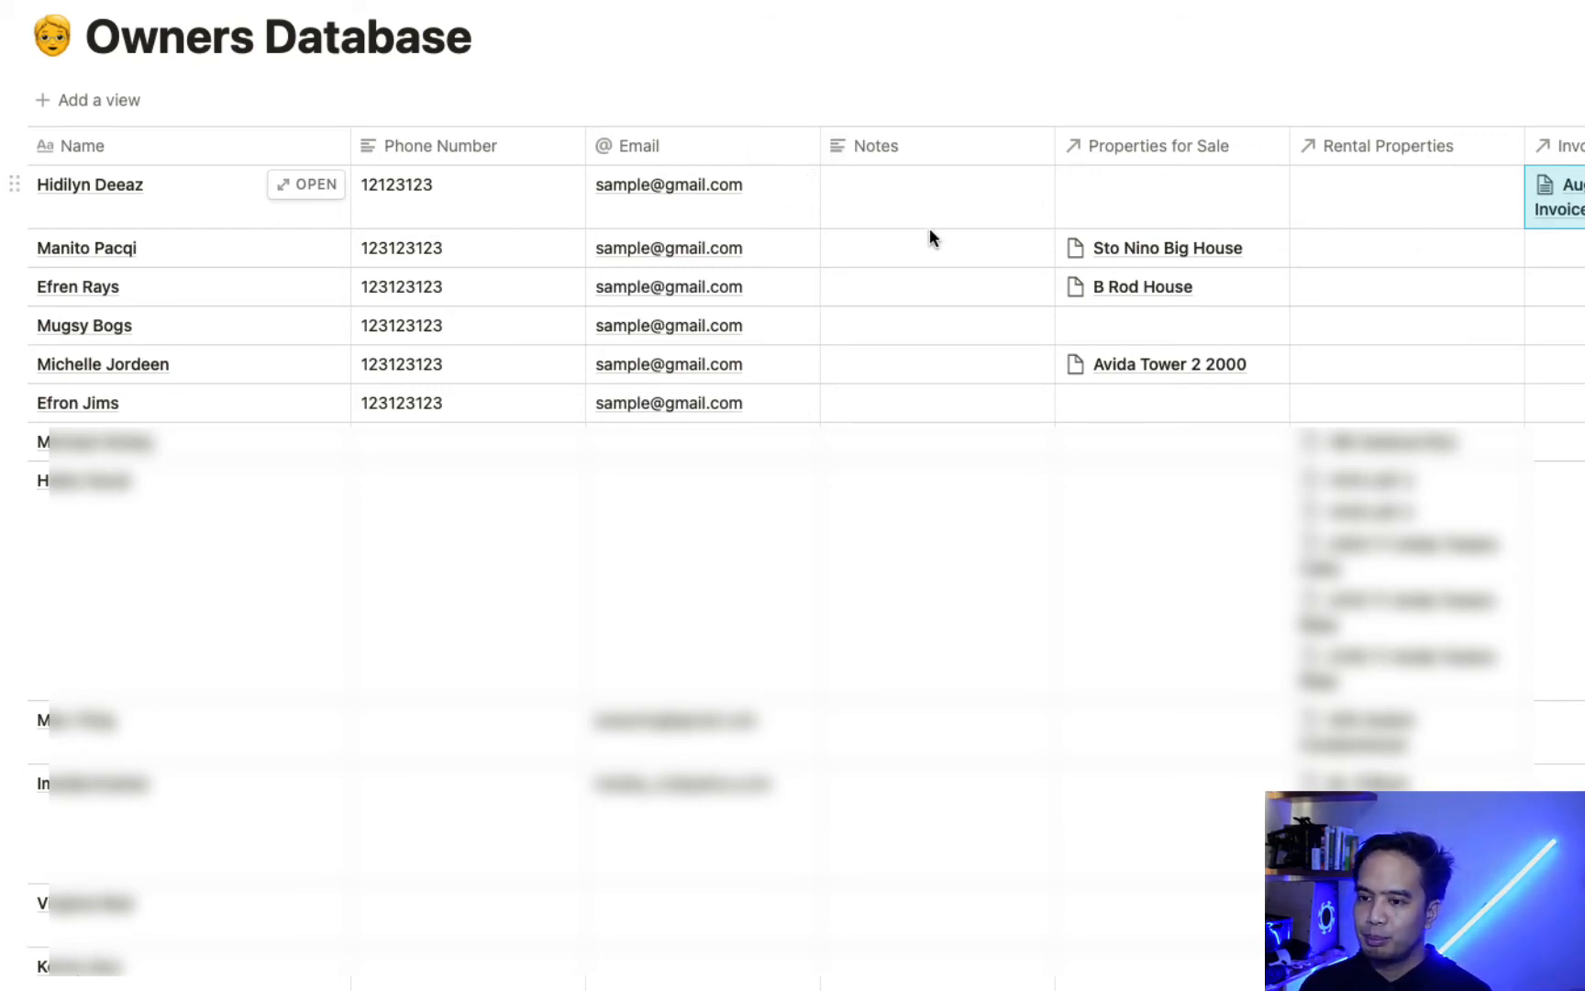
click(927, 189)
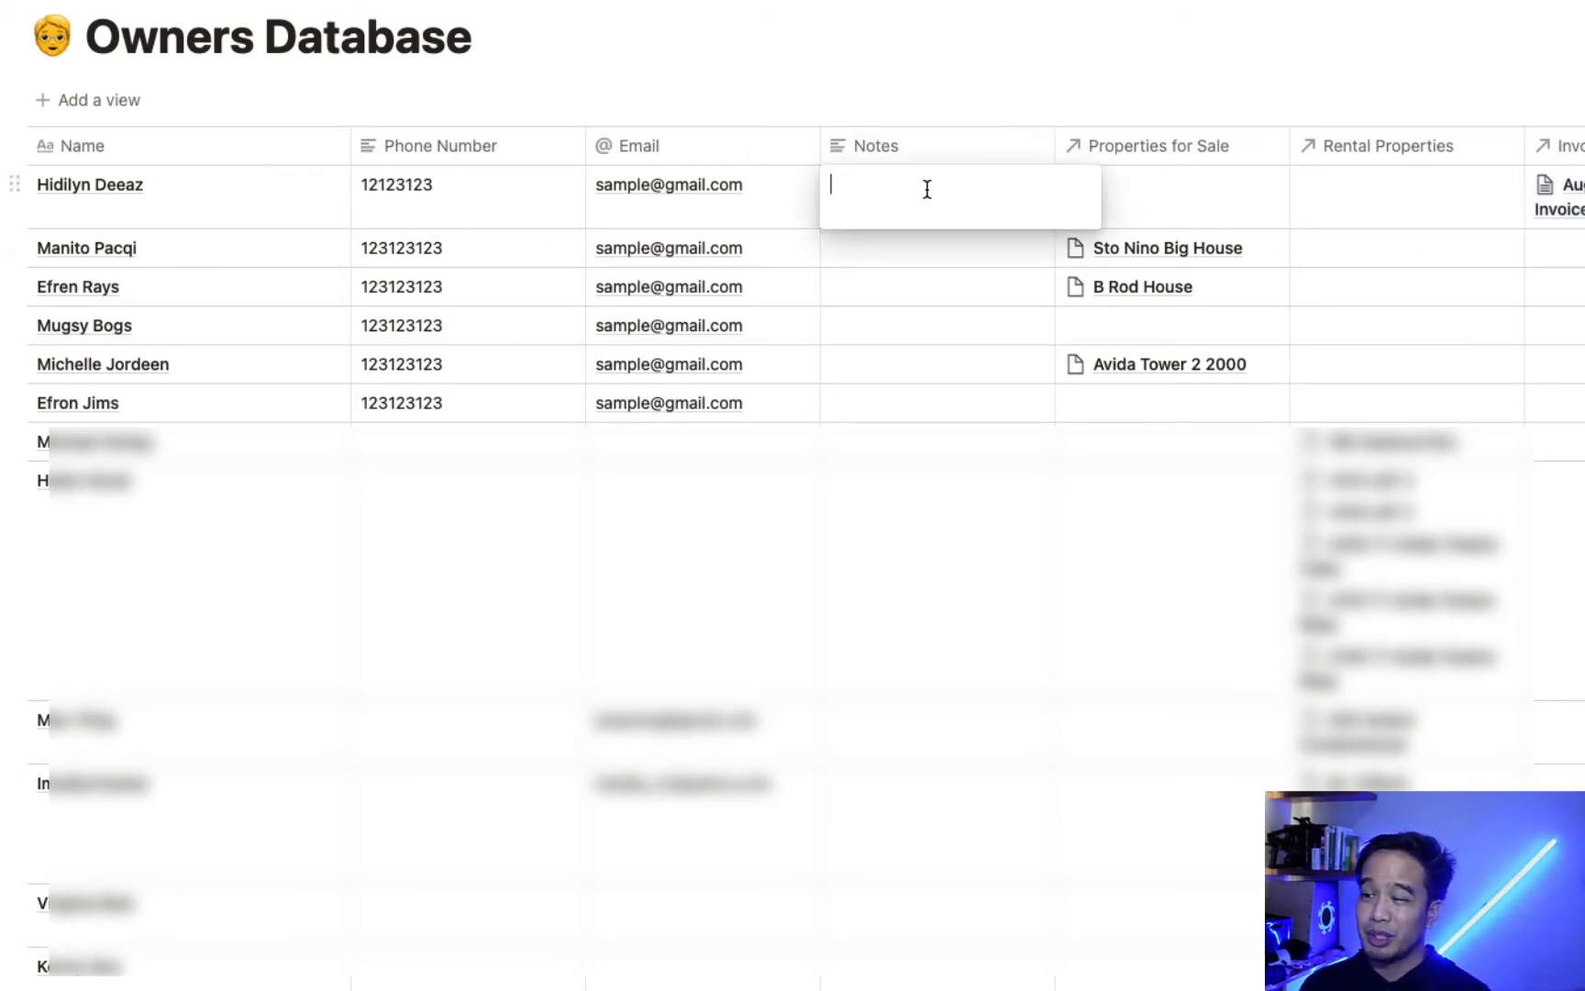
key(Escape)
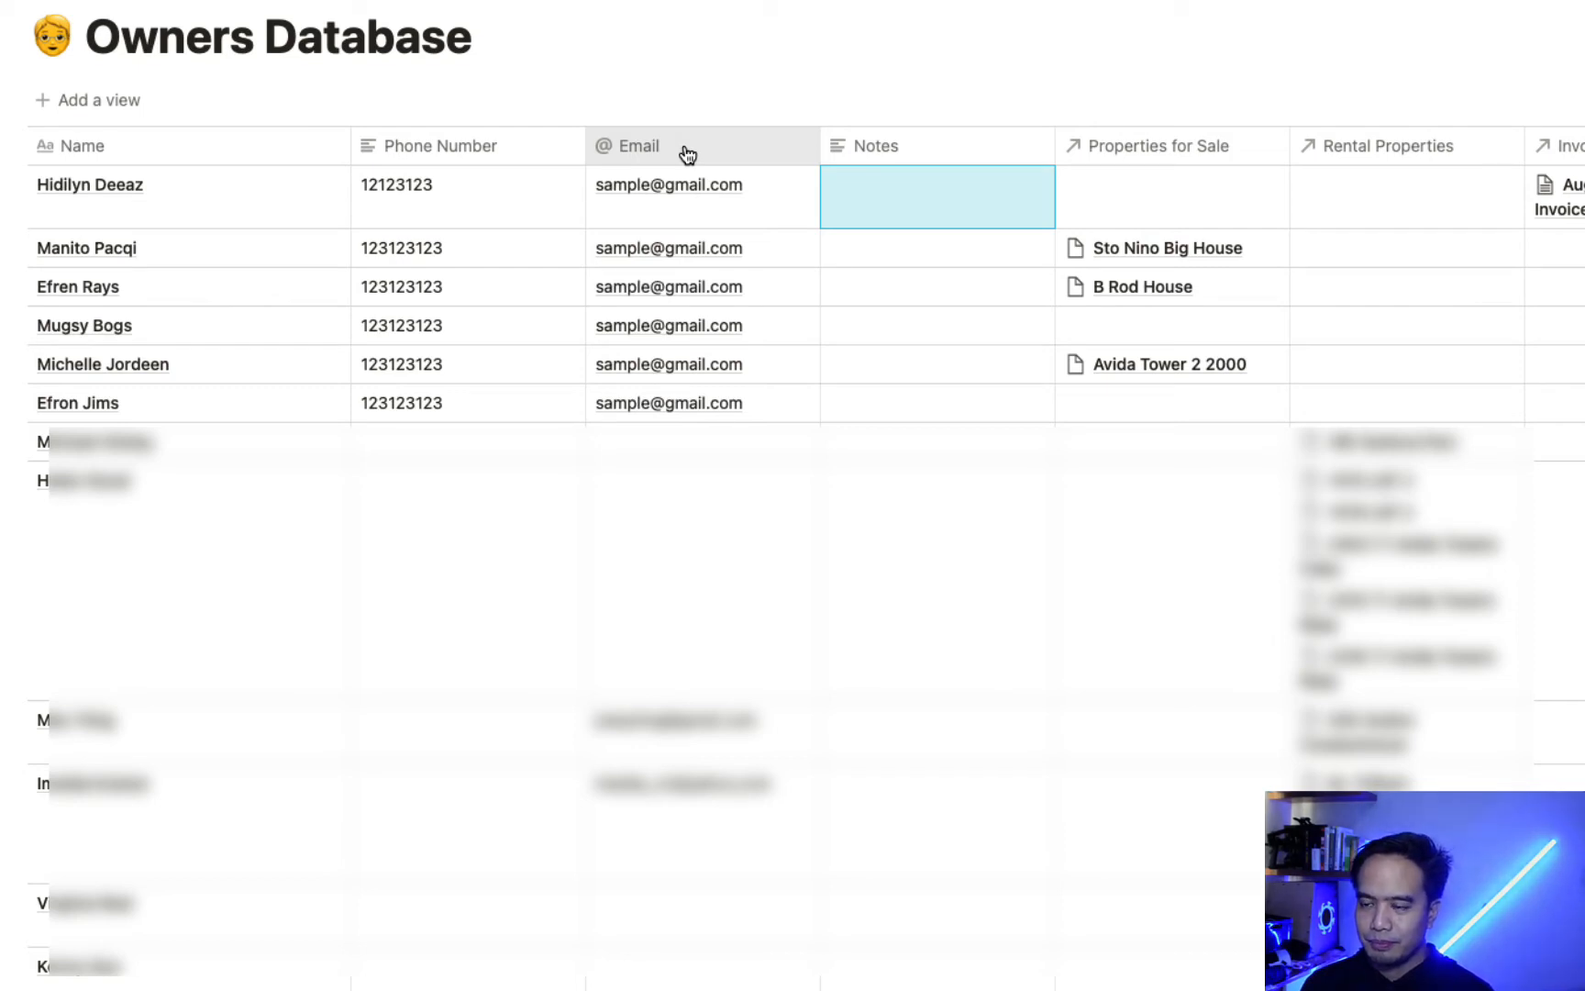
Insert a new column before Phone Number in the Owners Database and set its property type to URL
click(496, 142)
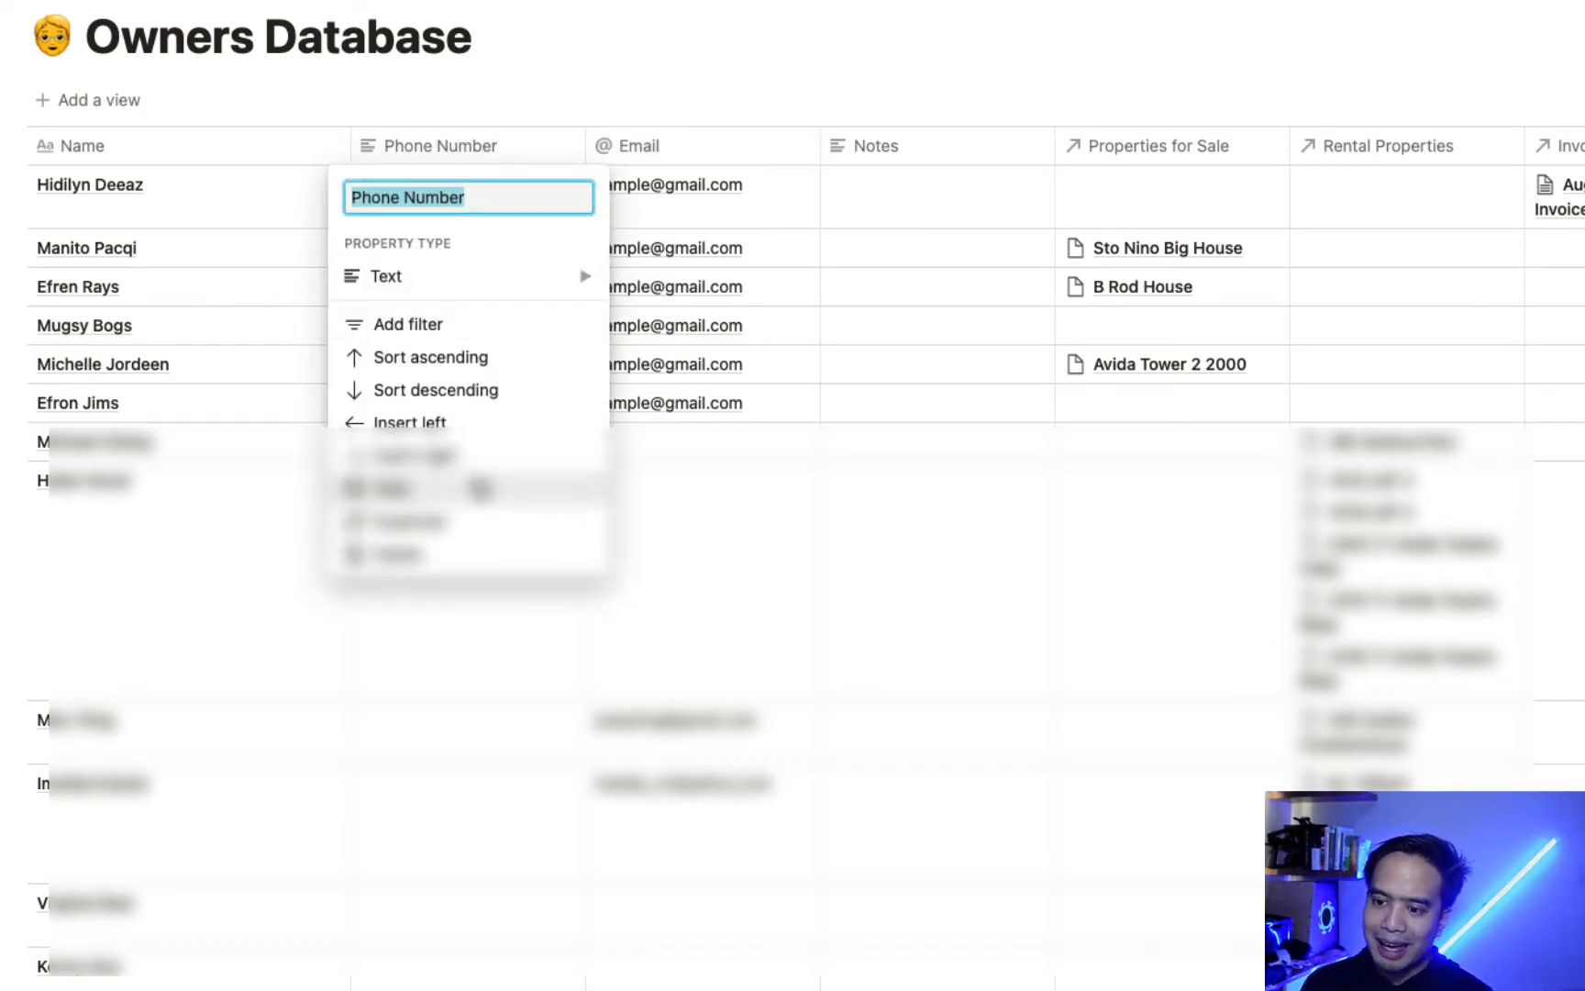
click(488, 421)
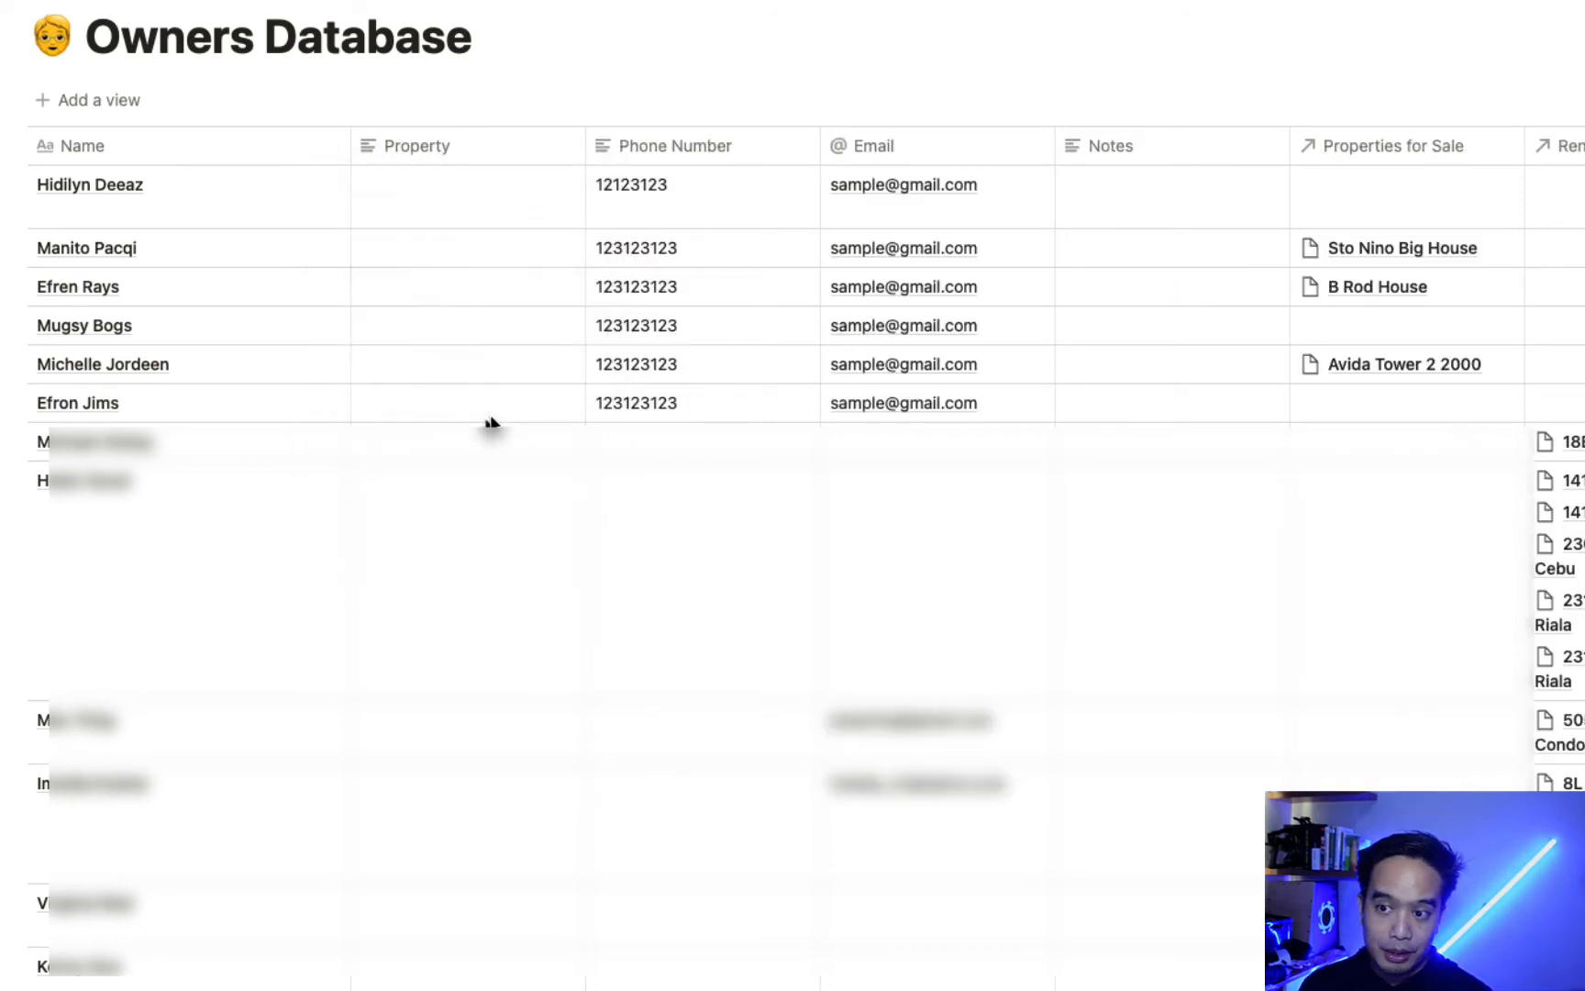
click(559, 158)
mouse_move(524, 279)
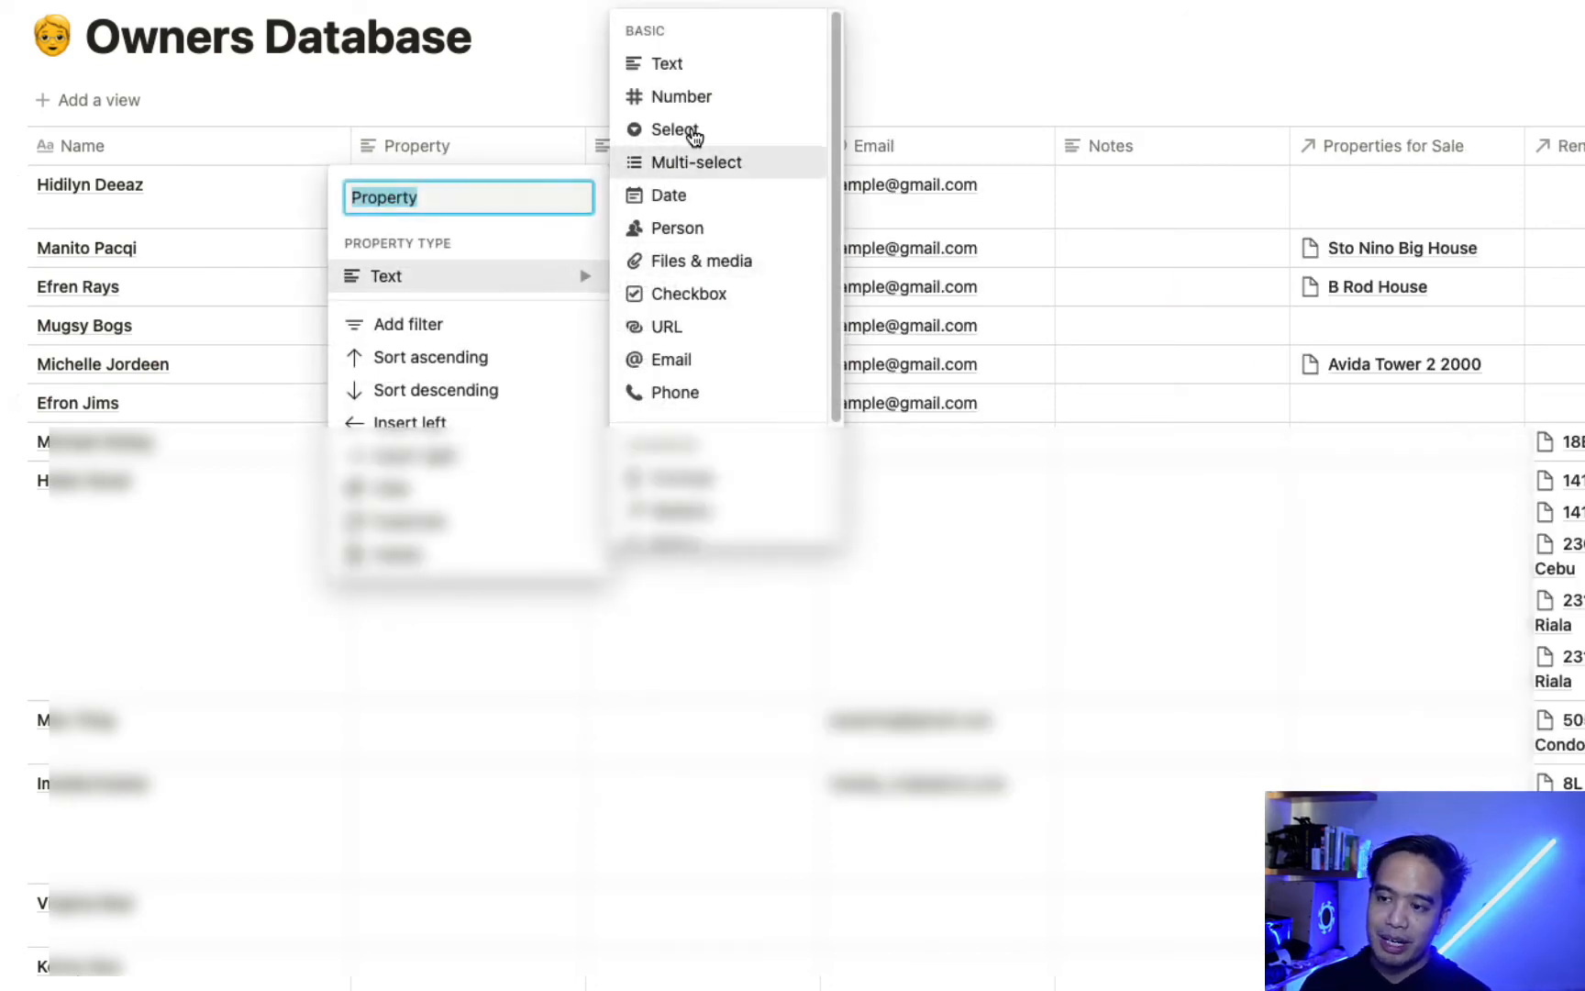
click(663, 336)
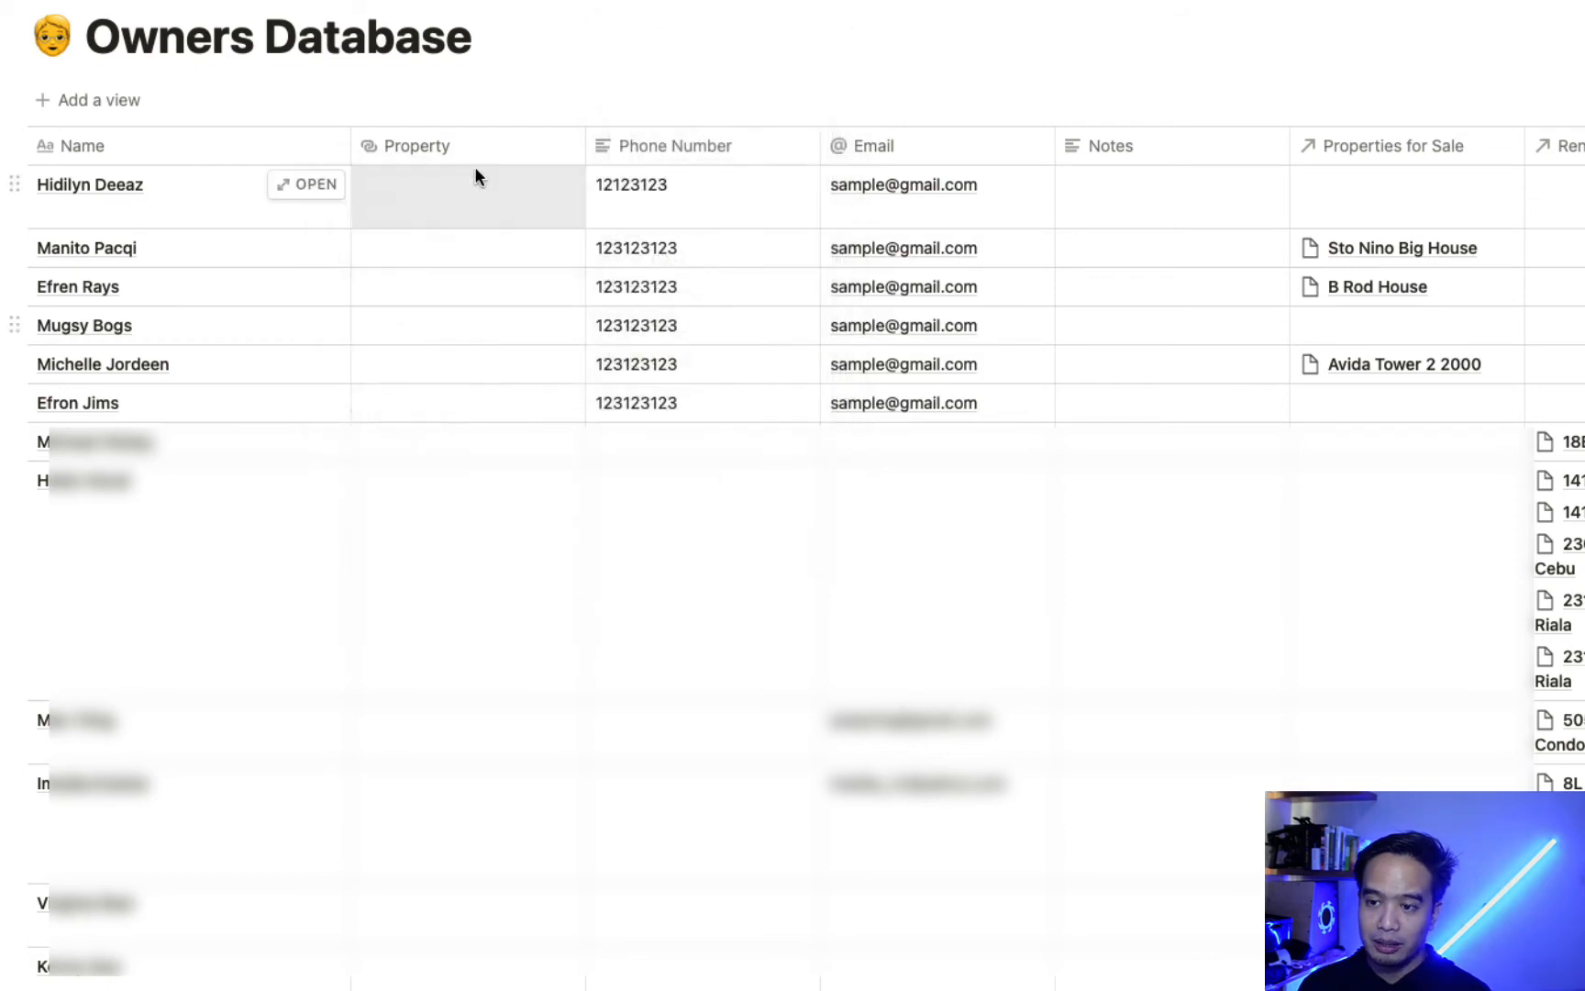
Rename the new URL column as Website
click(474, 161)
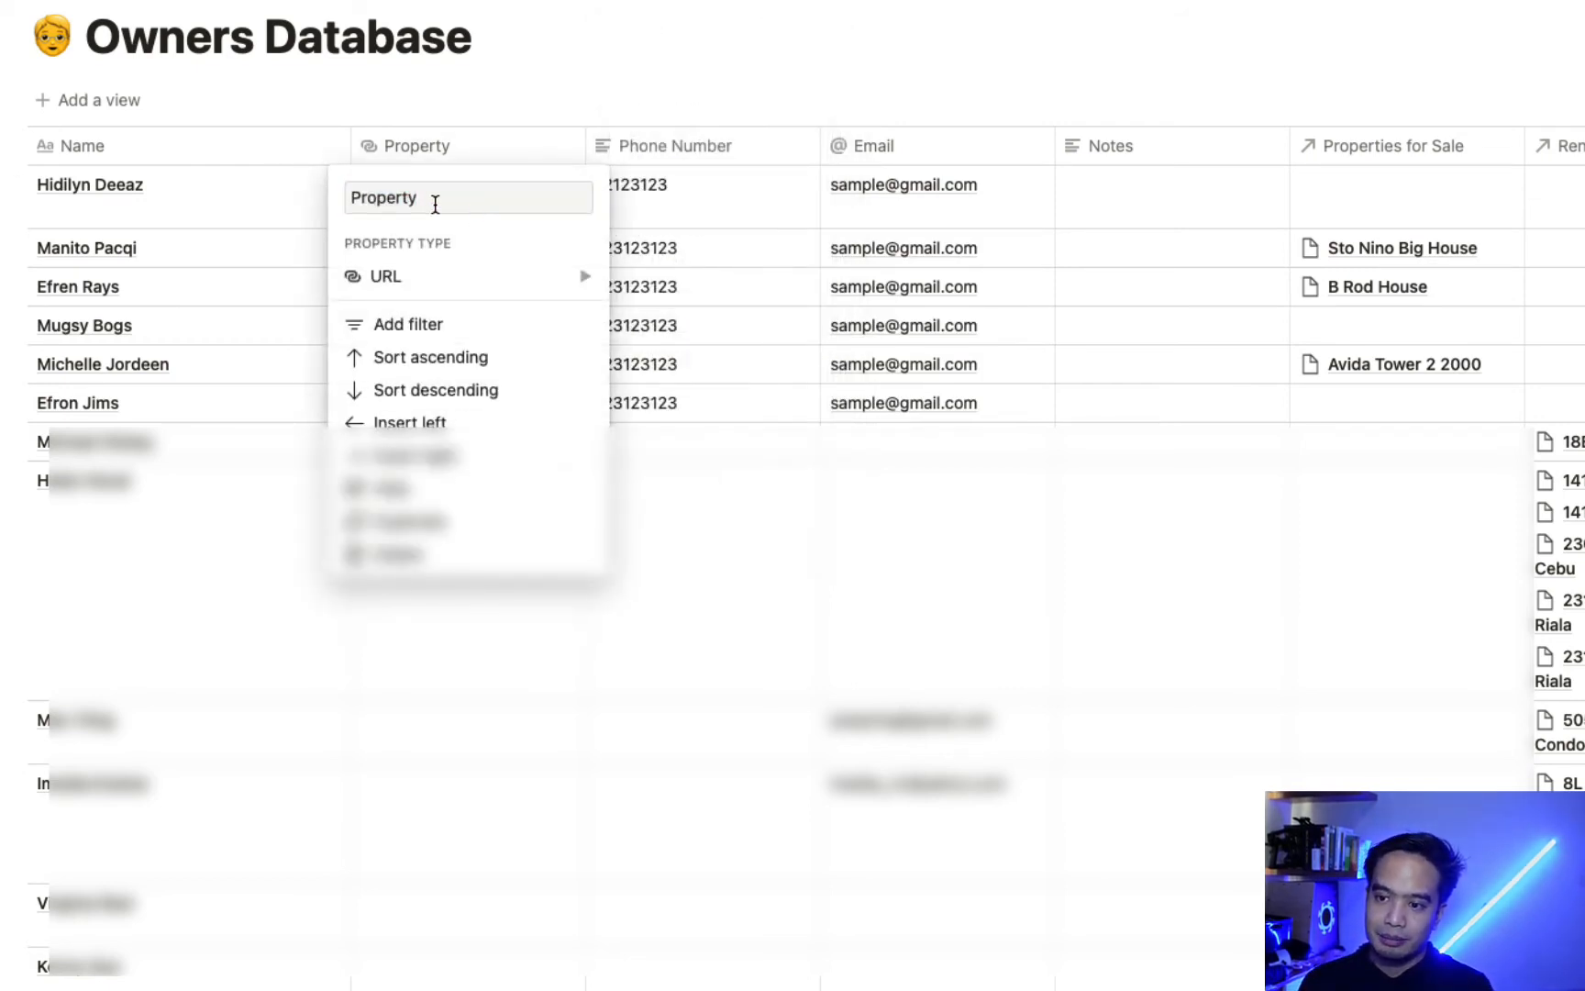
double_click(436, 203)
text(Website)
key(Return)
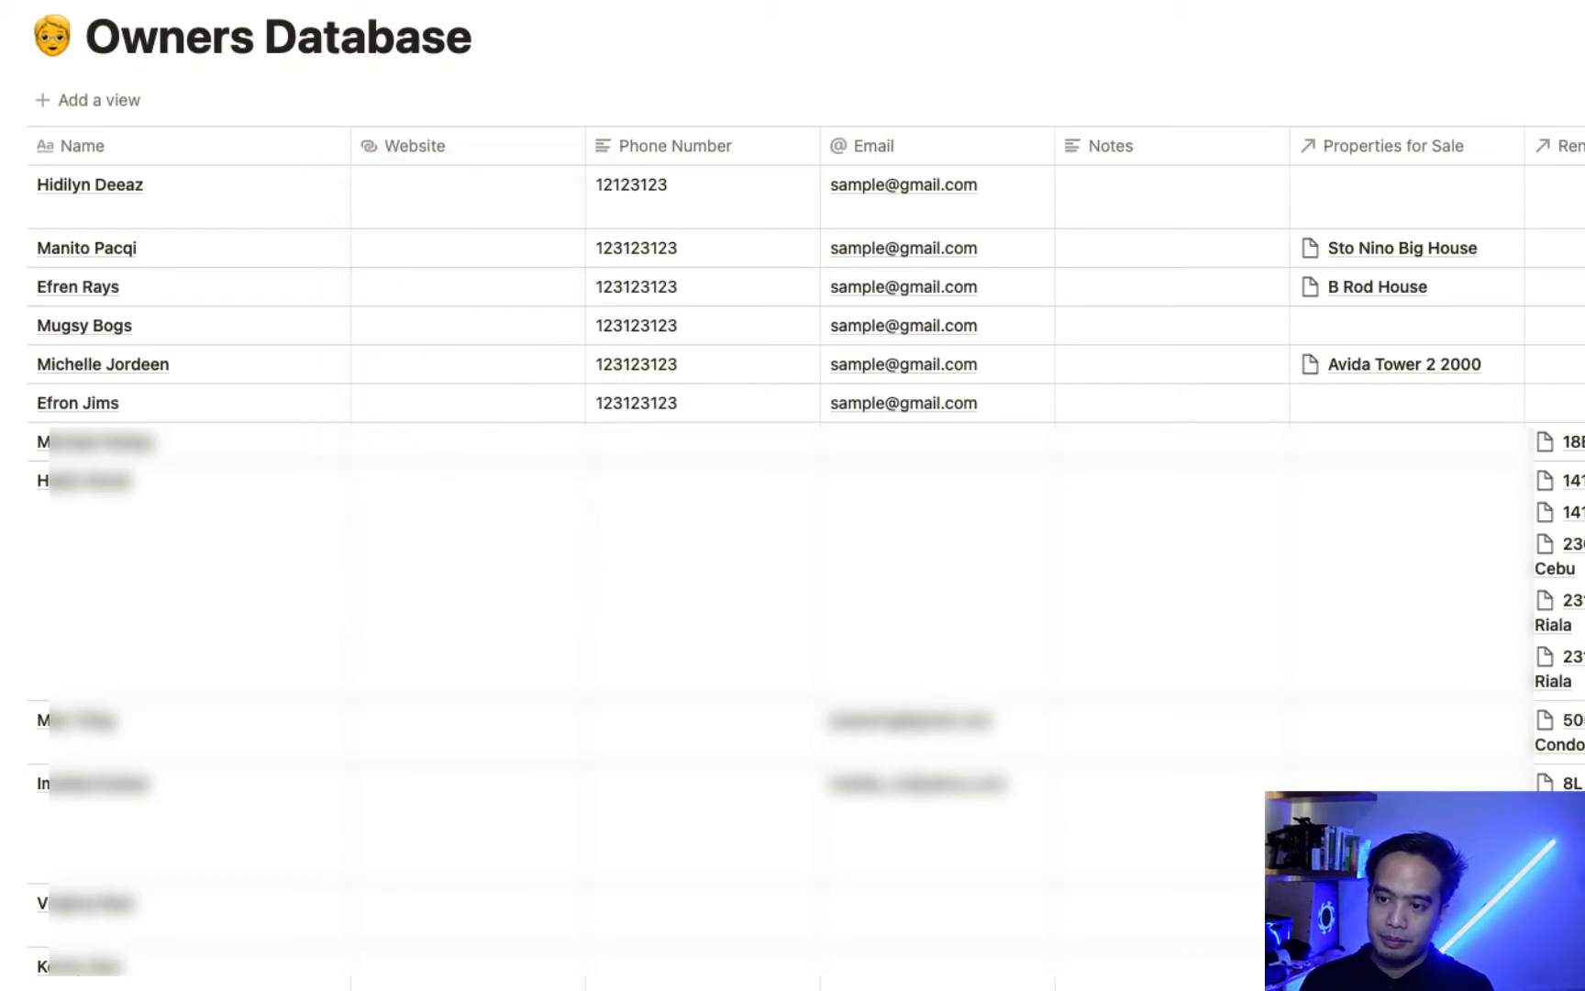
Delete the Website column from the Owners Database
click(438, 148)
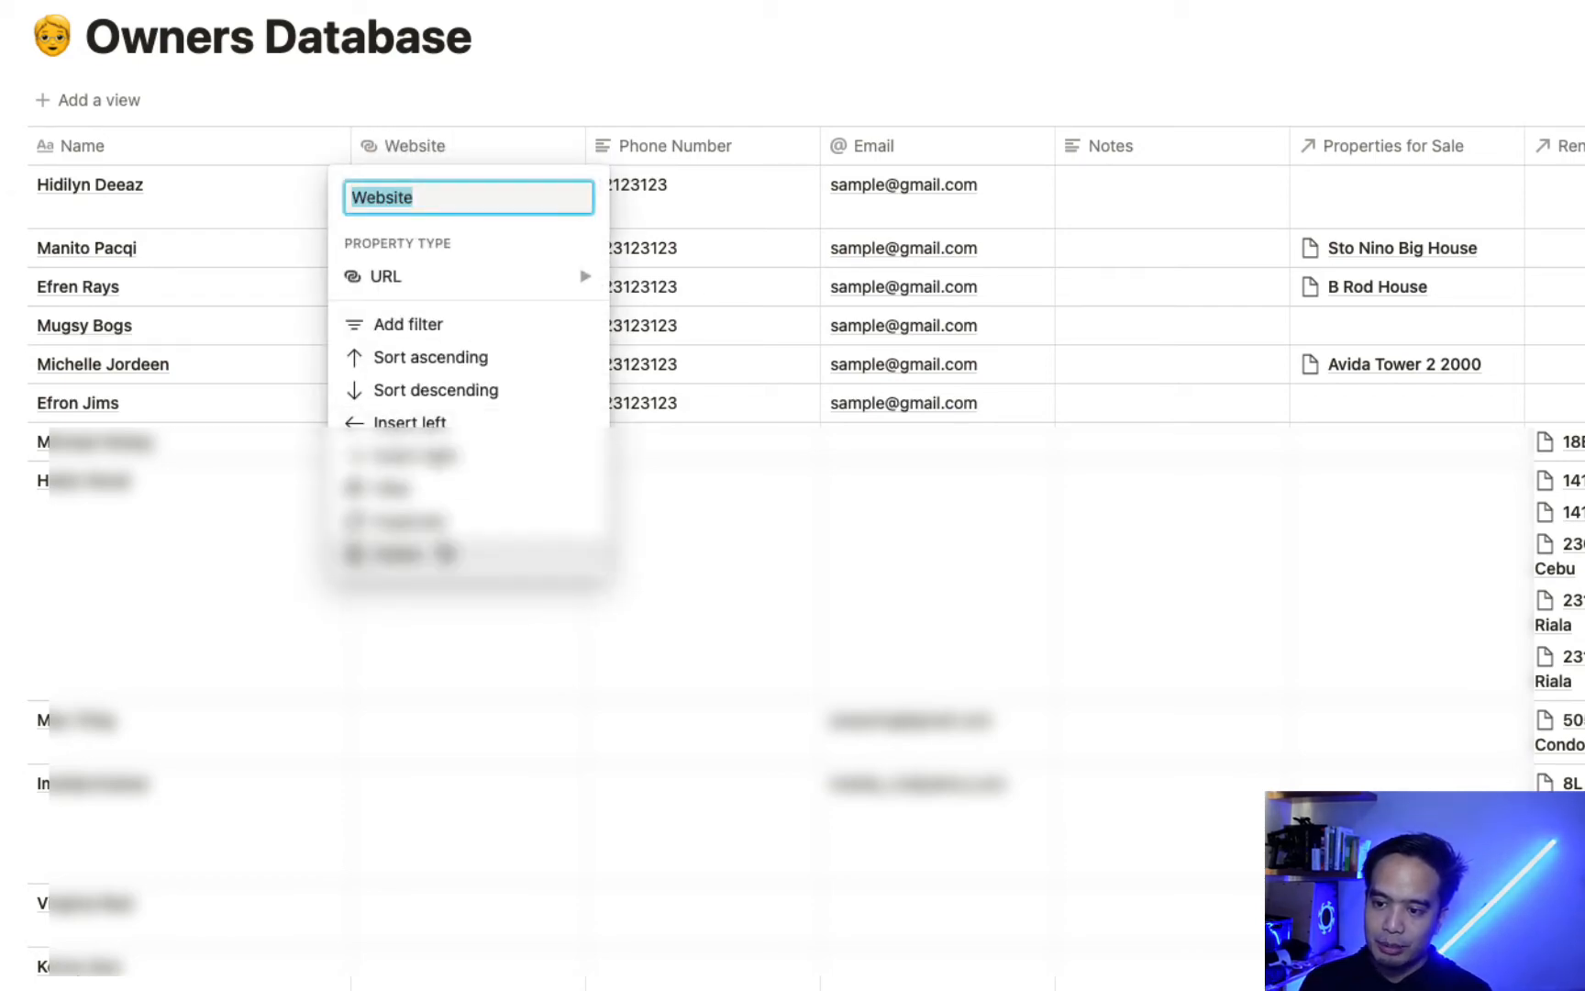
click(394, 553)
click(1146, 598)
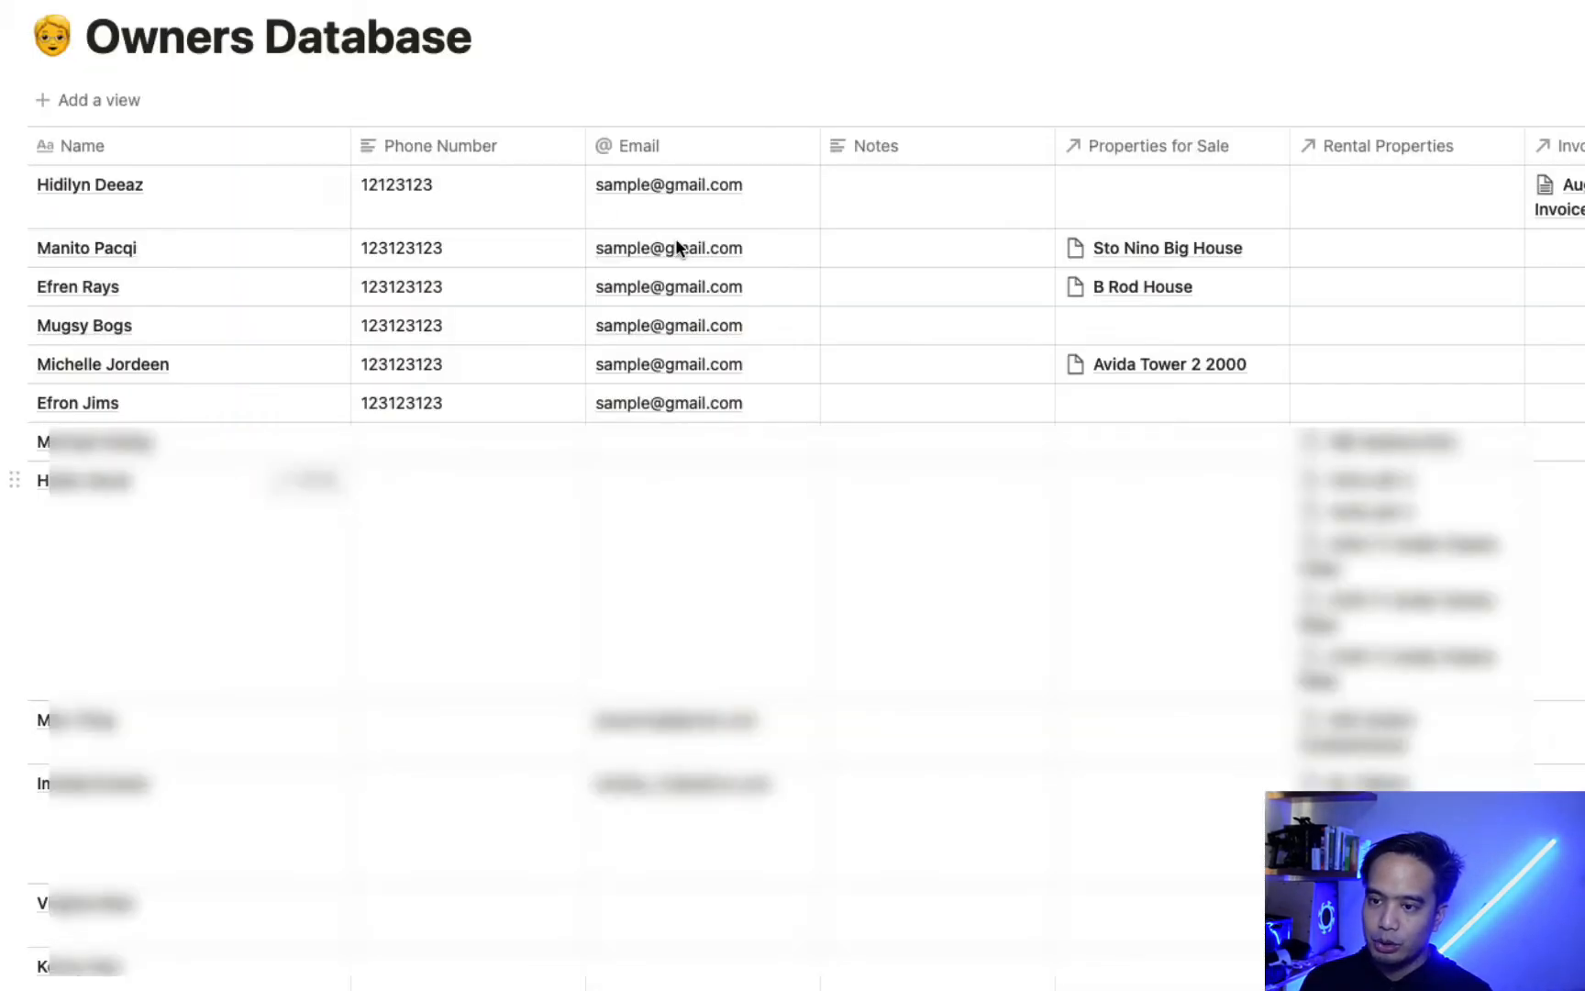
Return to the dashboard and open the Tasks Kanban page from the Work section
click(138, 3)
scroll(704, 619, down, 12)
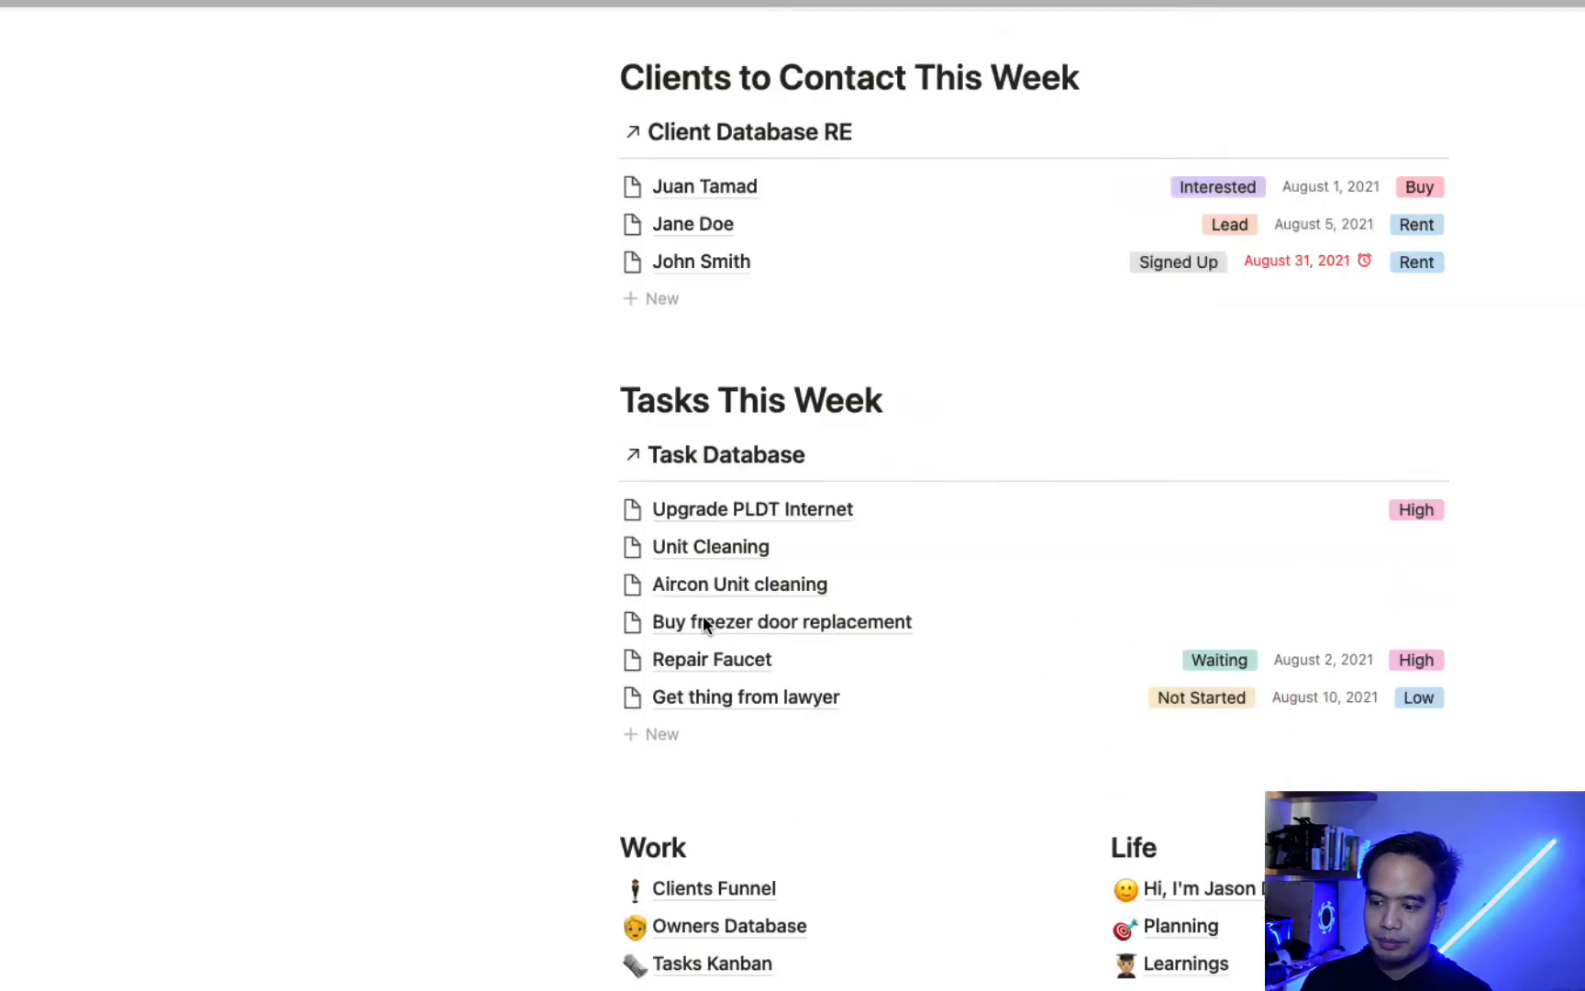
scroll(702, 614, down, 3)
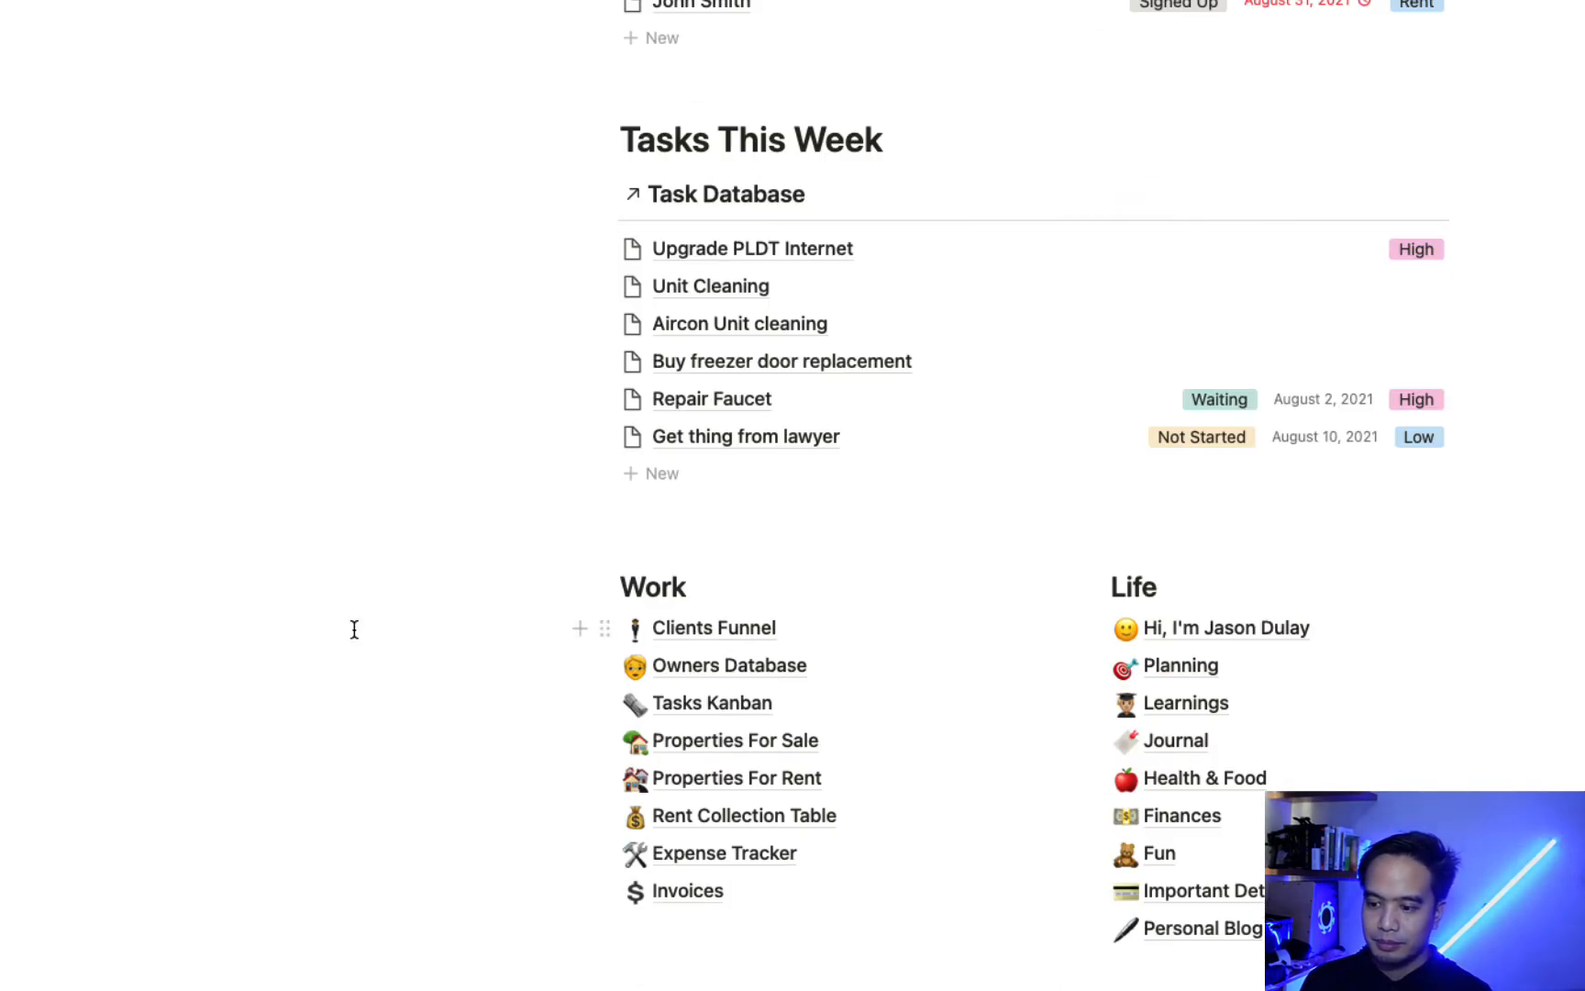
click(725, 703)
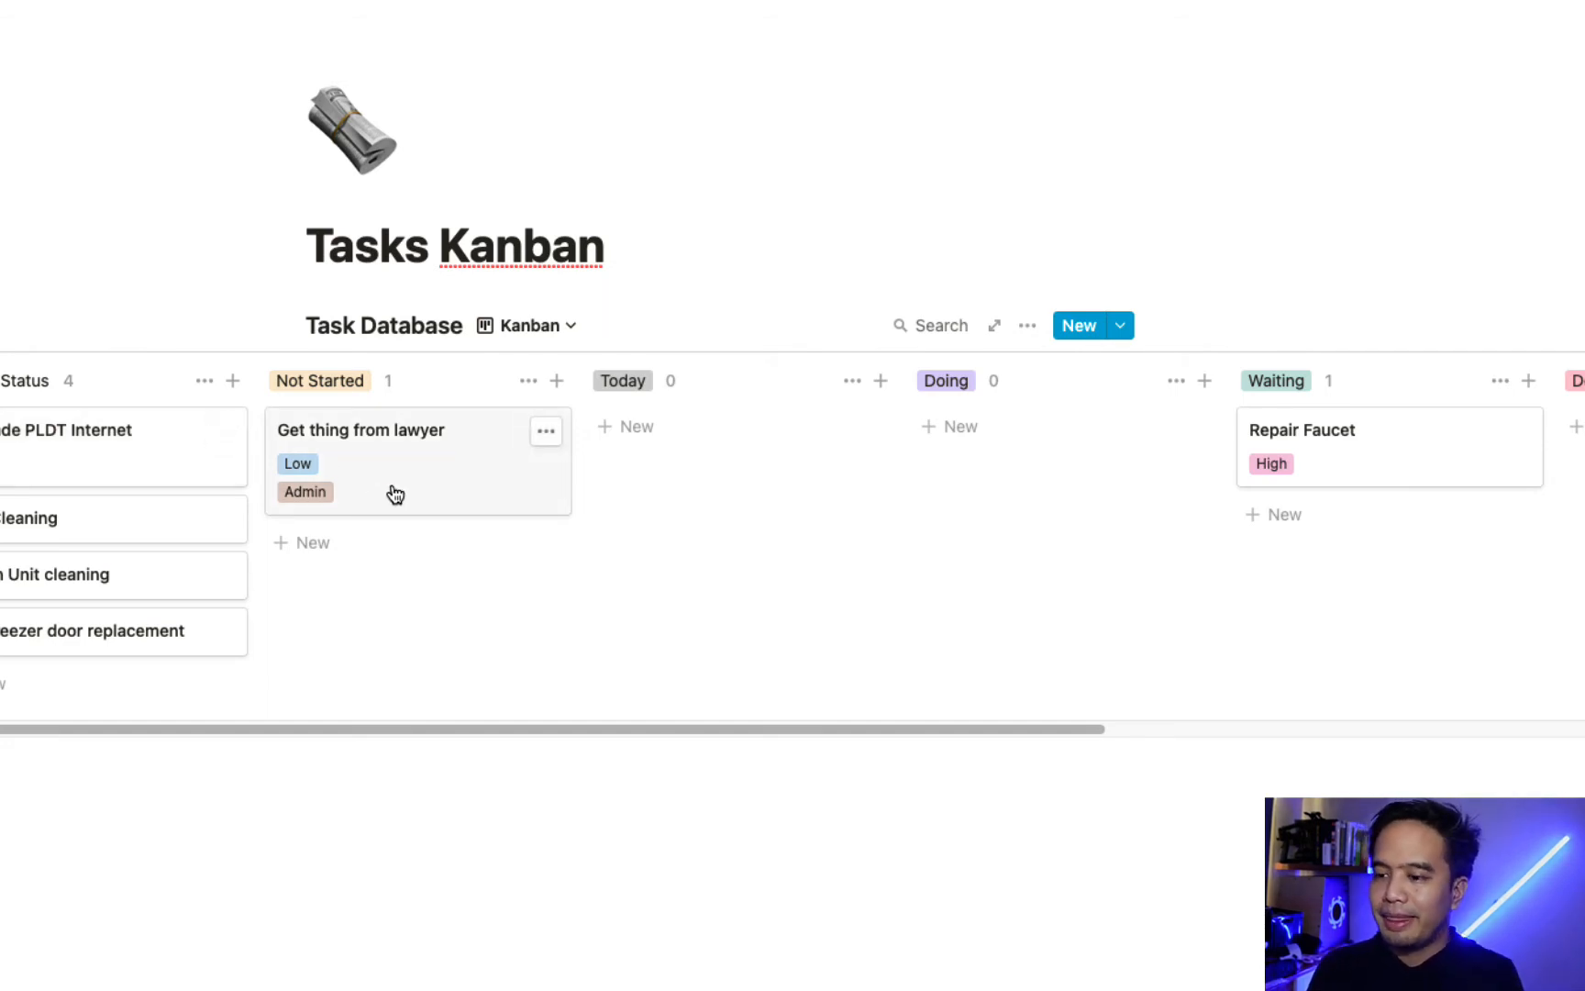
drag(395, 496, 457, 484)
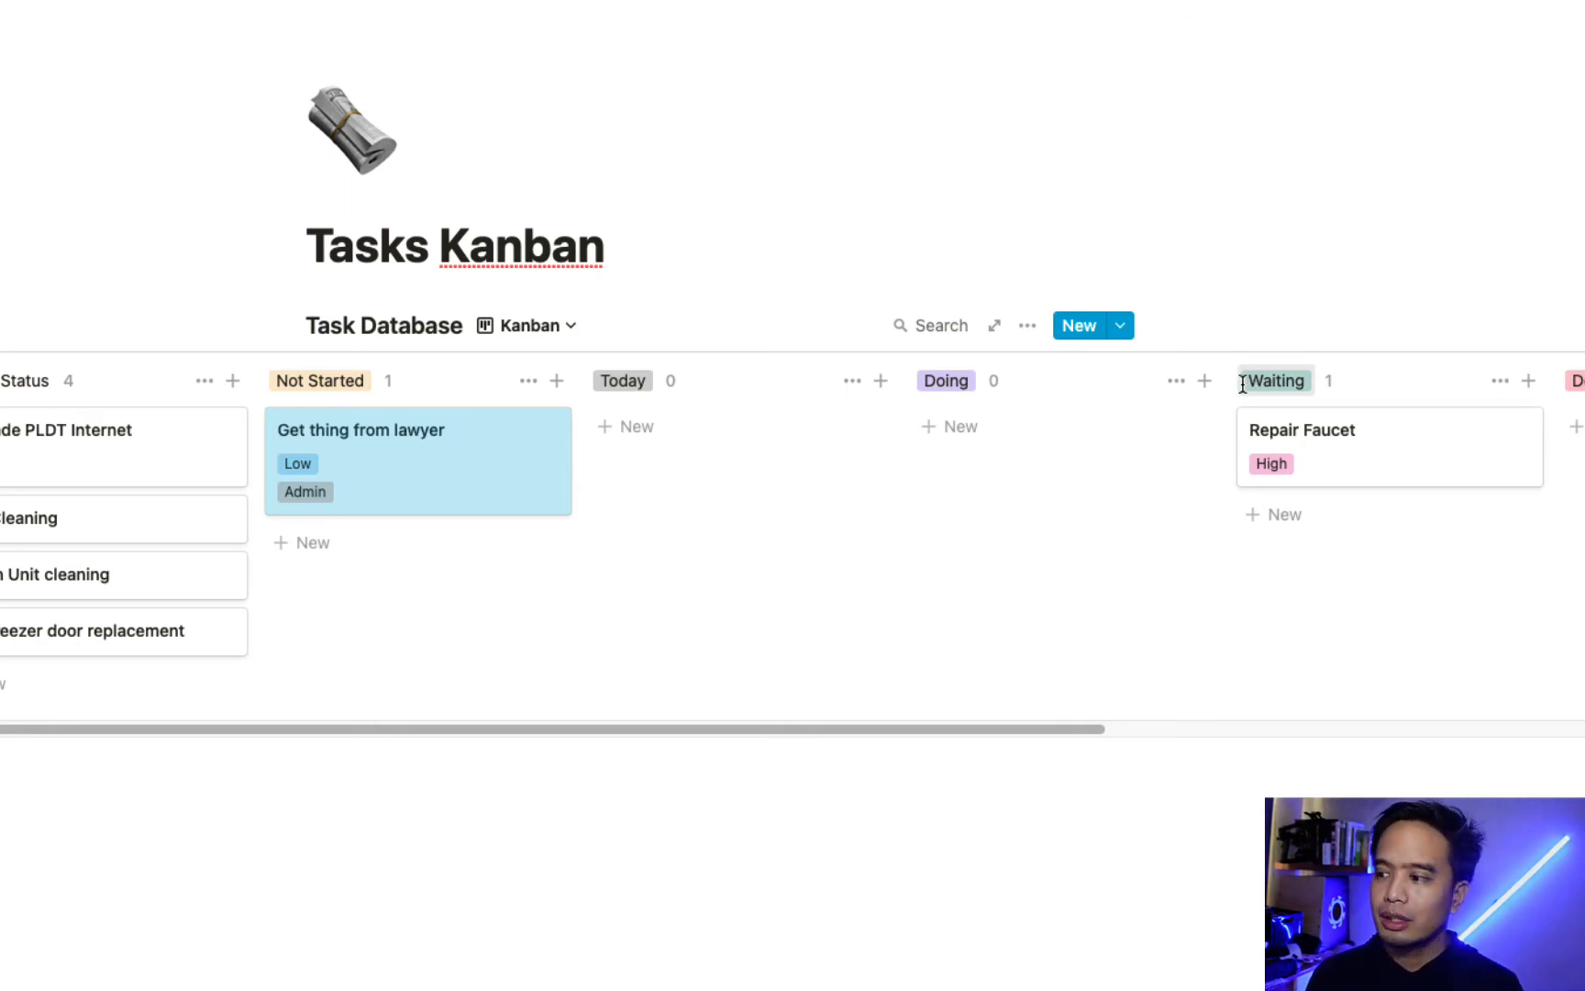
triple_click(533, 250)
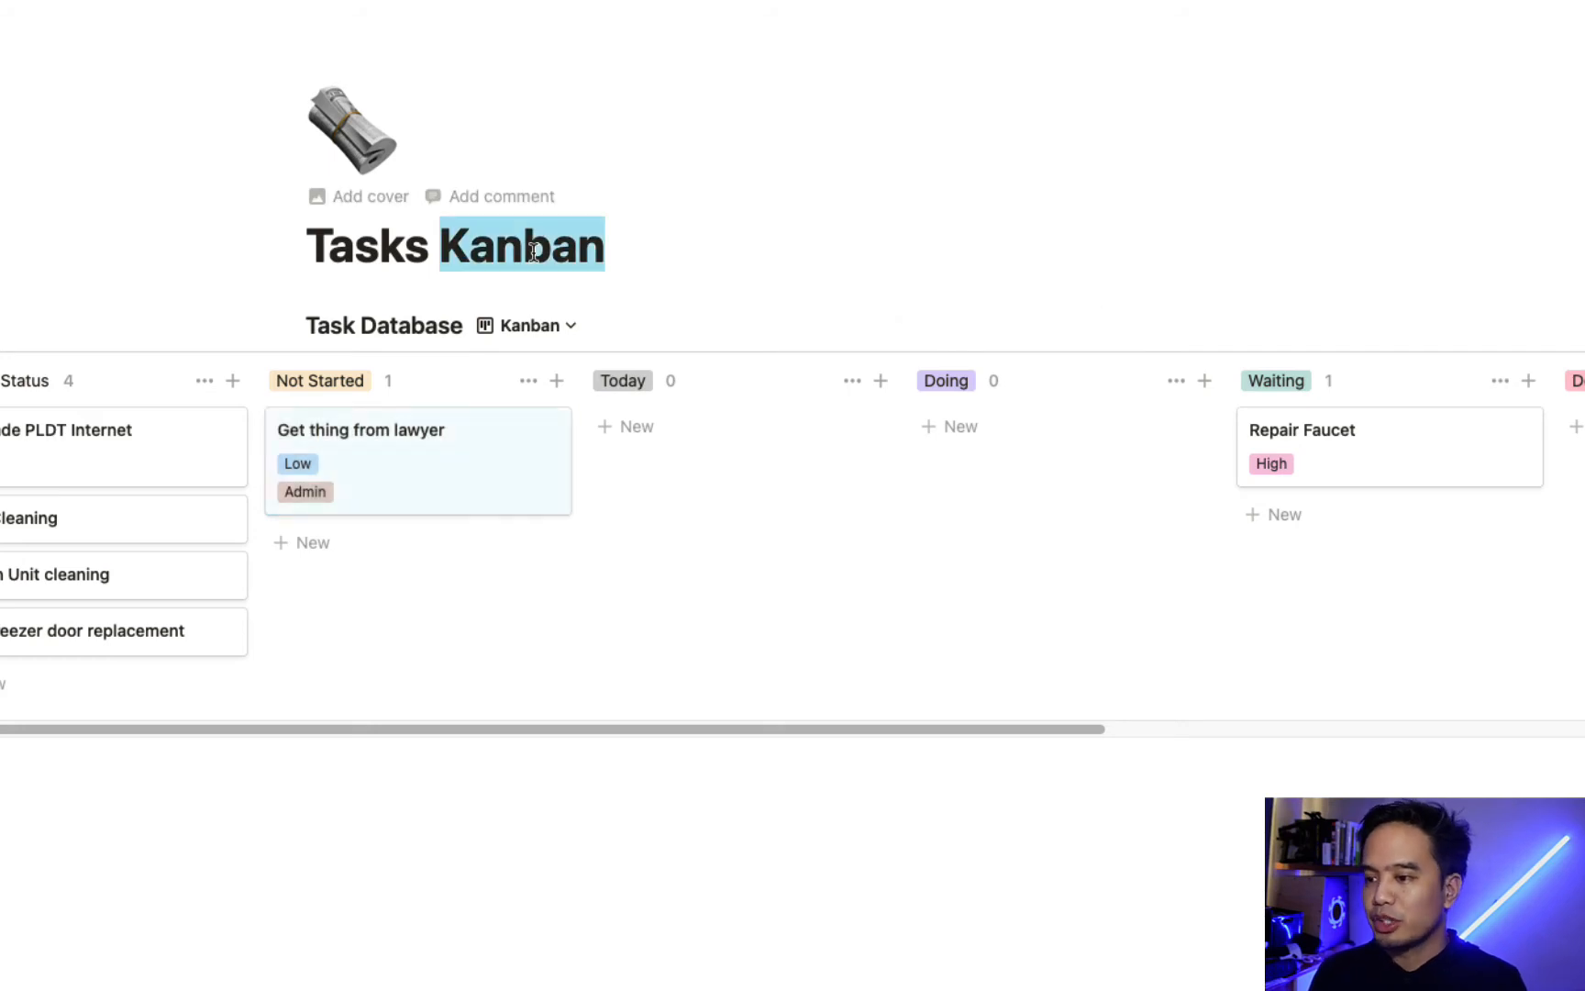
click(533, 250)
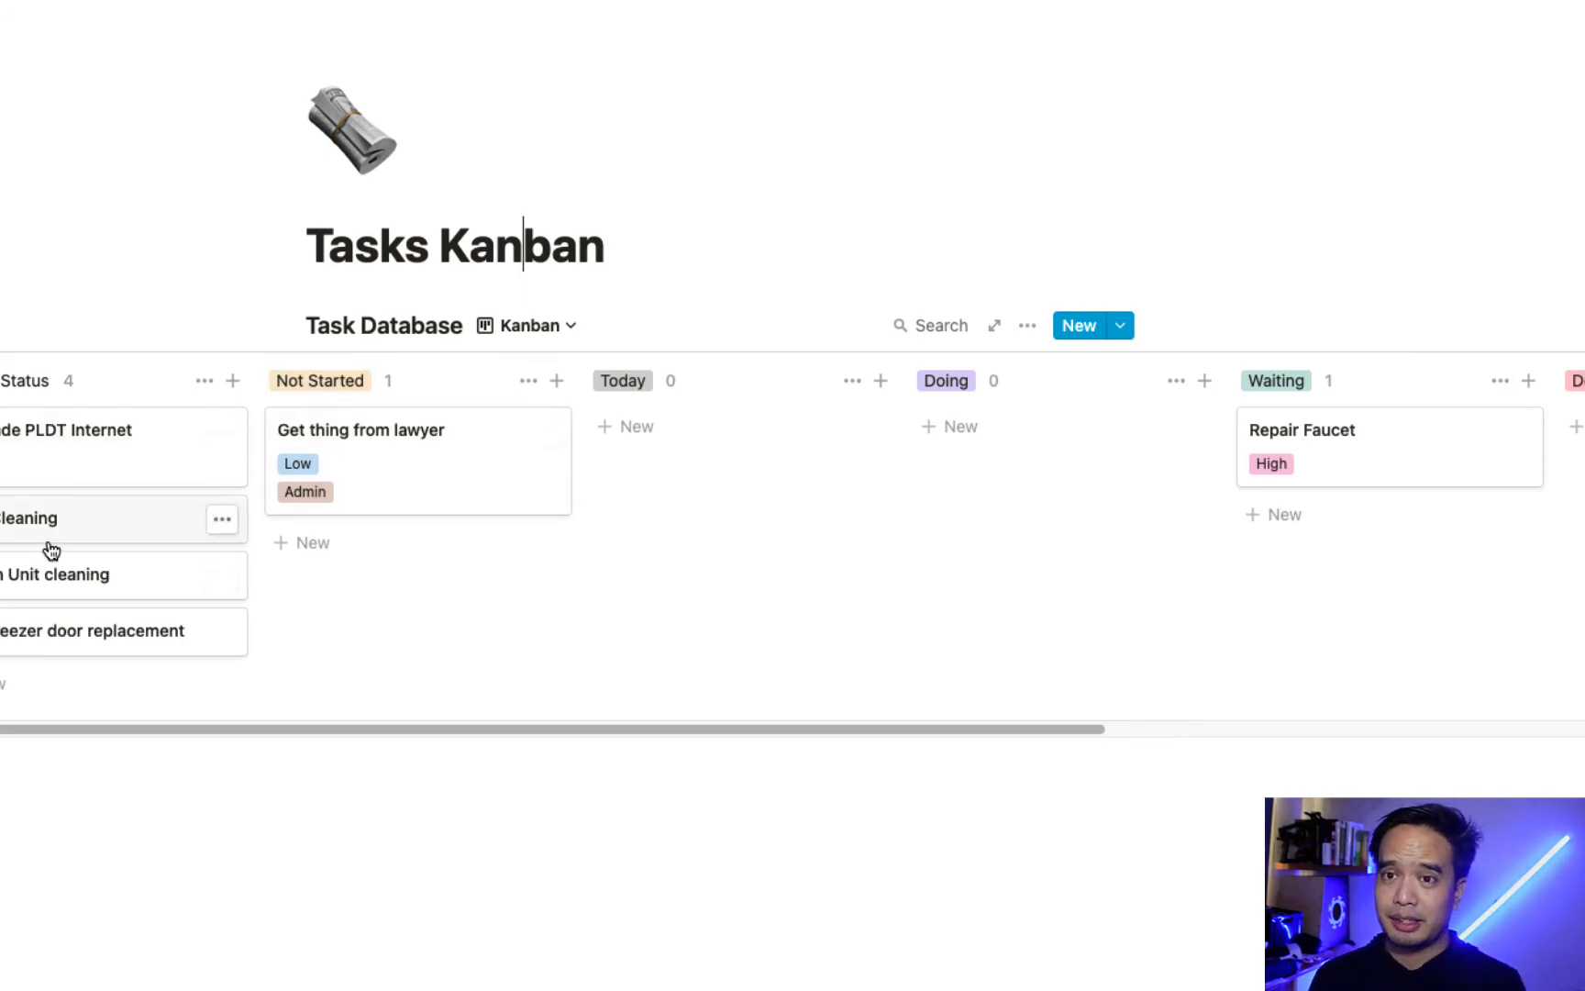
Add a task card to the No Status column with a name ending in "for rental in 9222"
click(5, 684)
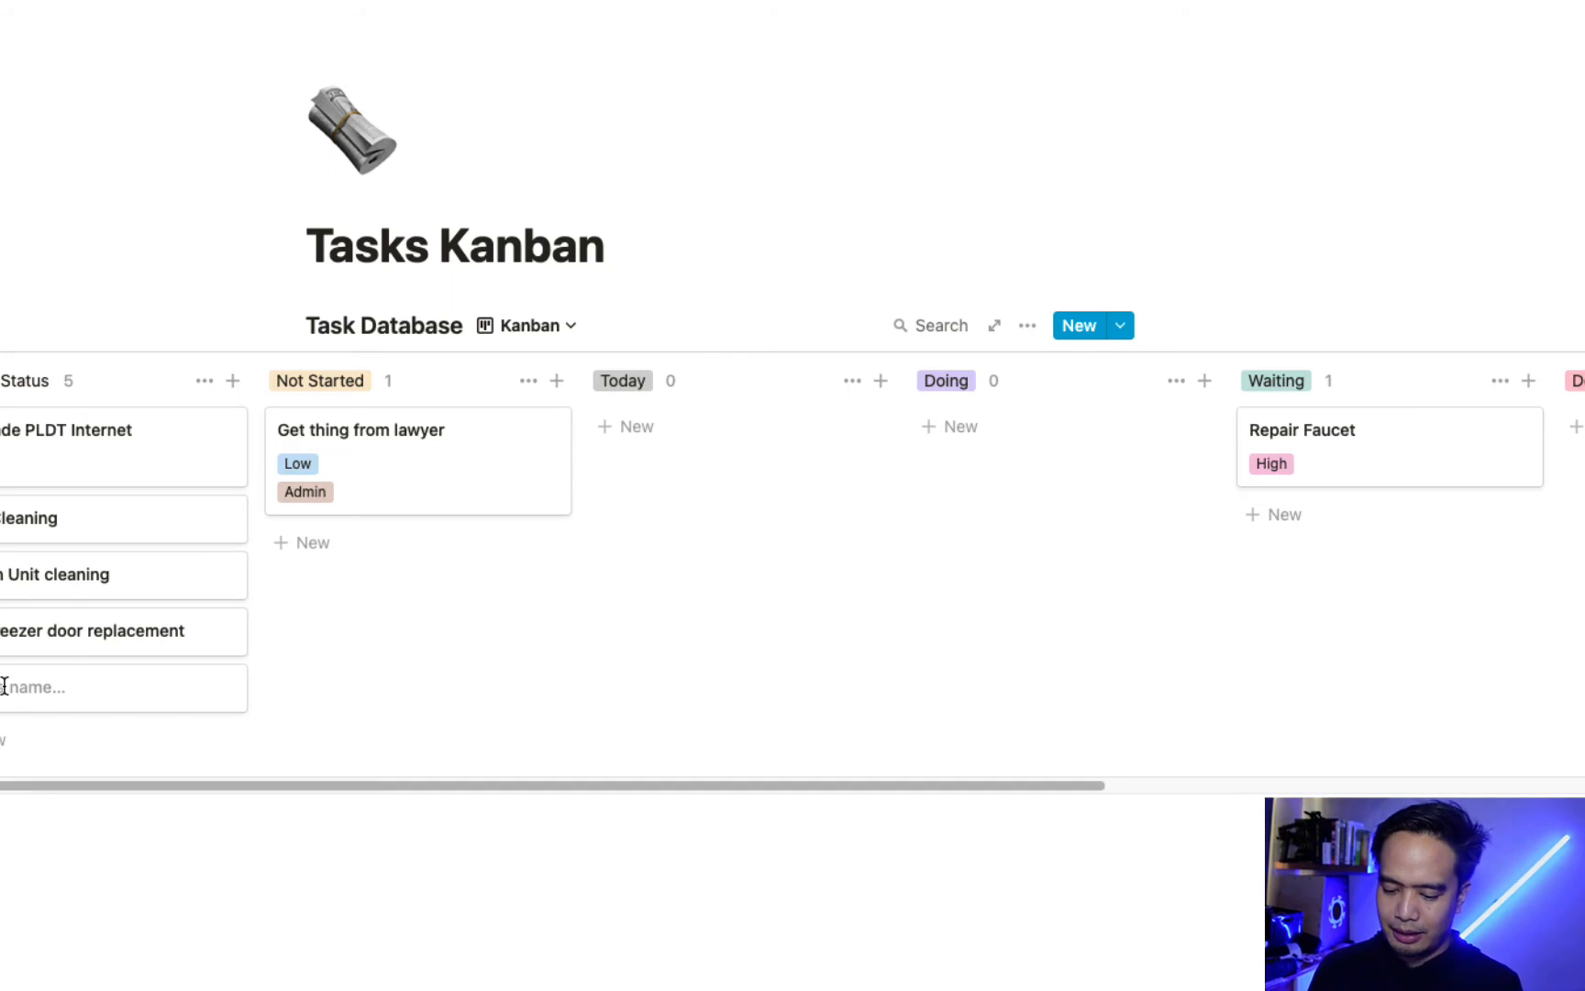
text(Cock)
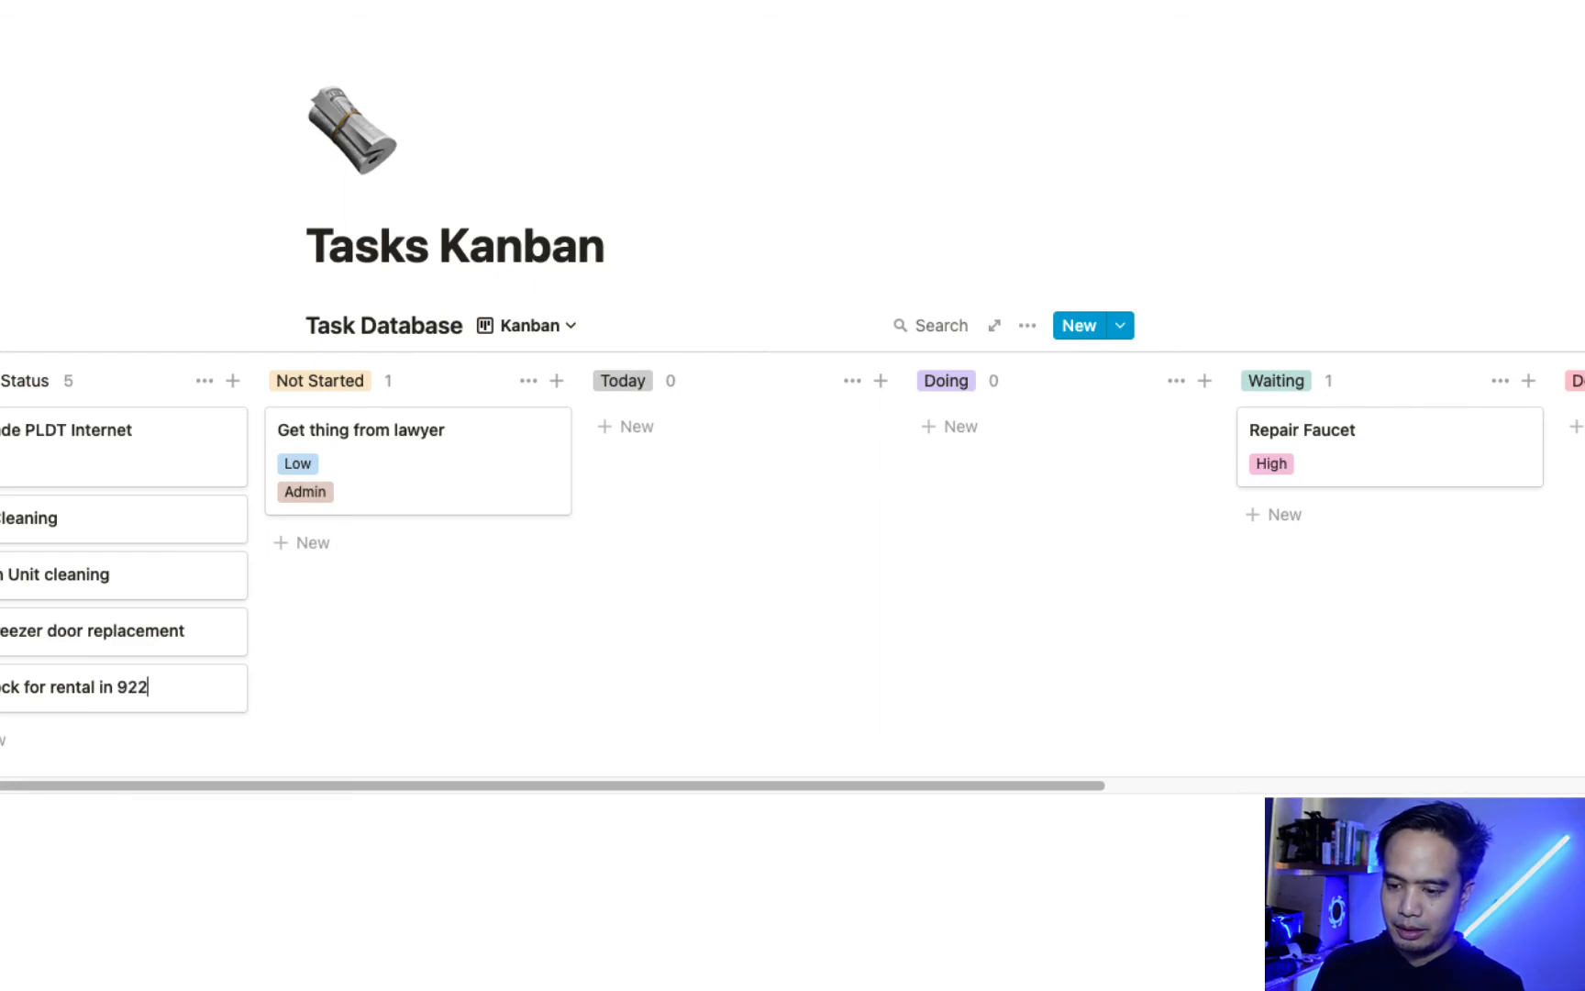
key(Return)
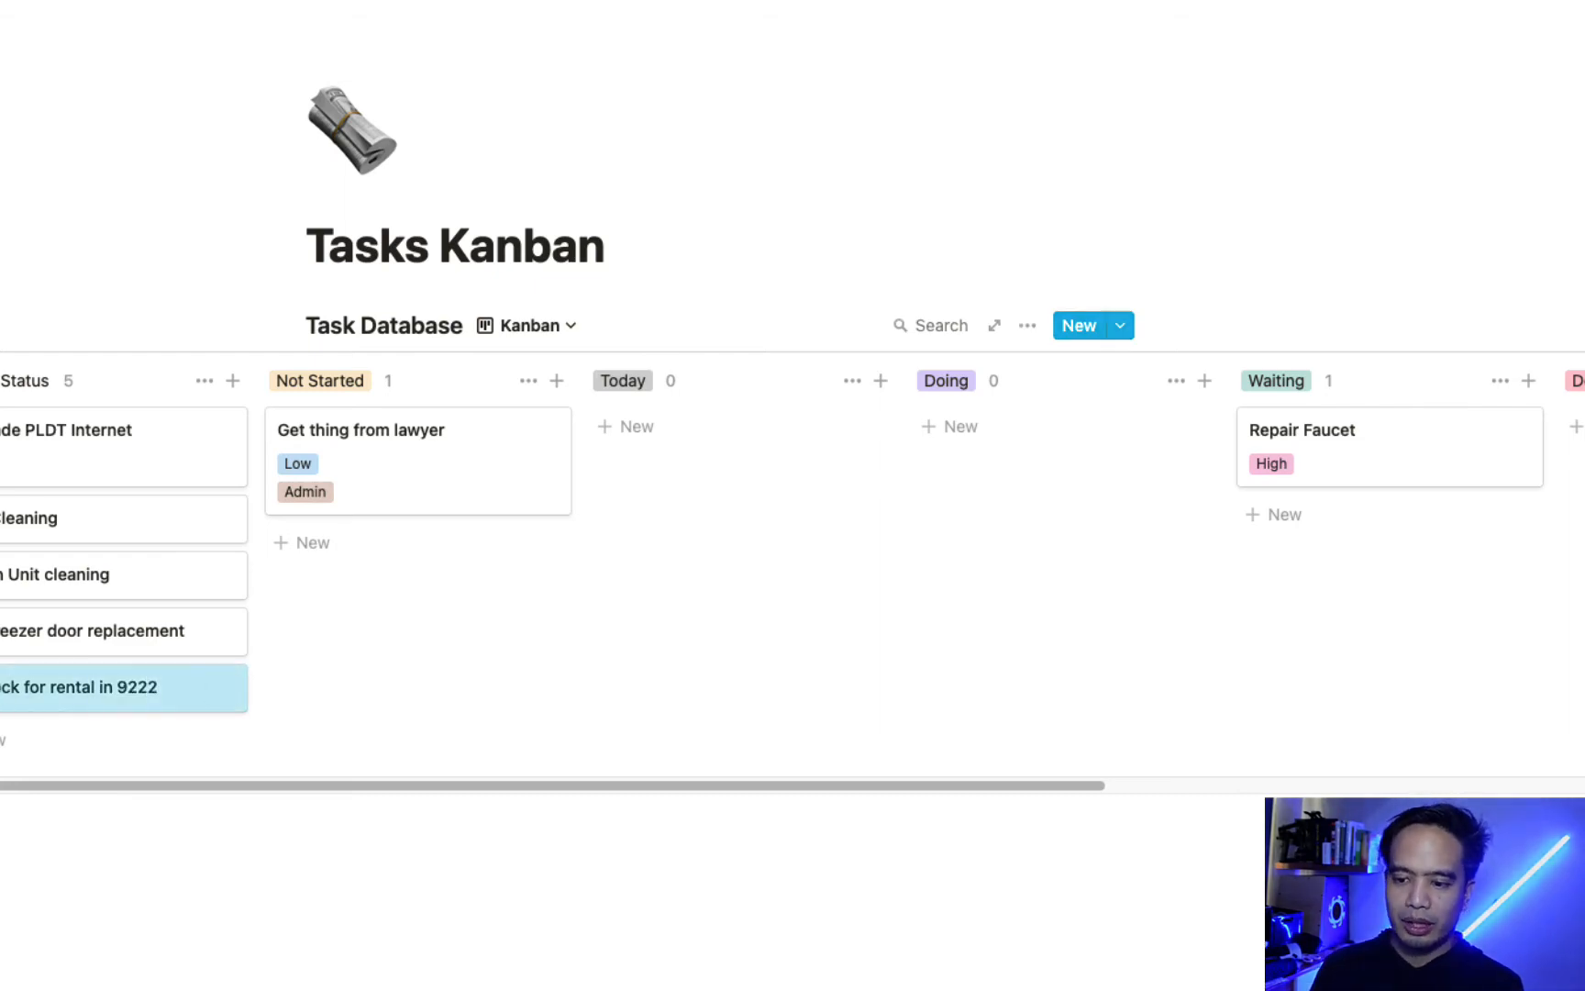
Go back from the Tasks Kanban to the workspace's home page
key(super+[)
key(Return)
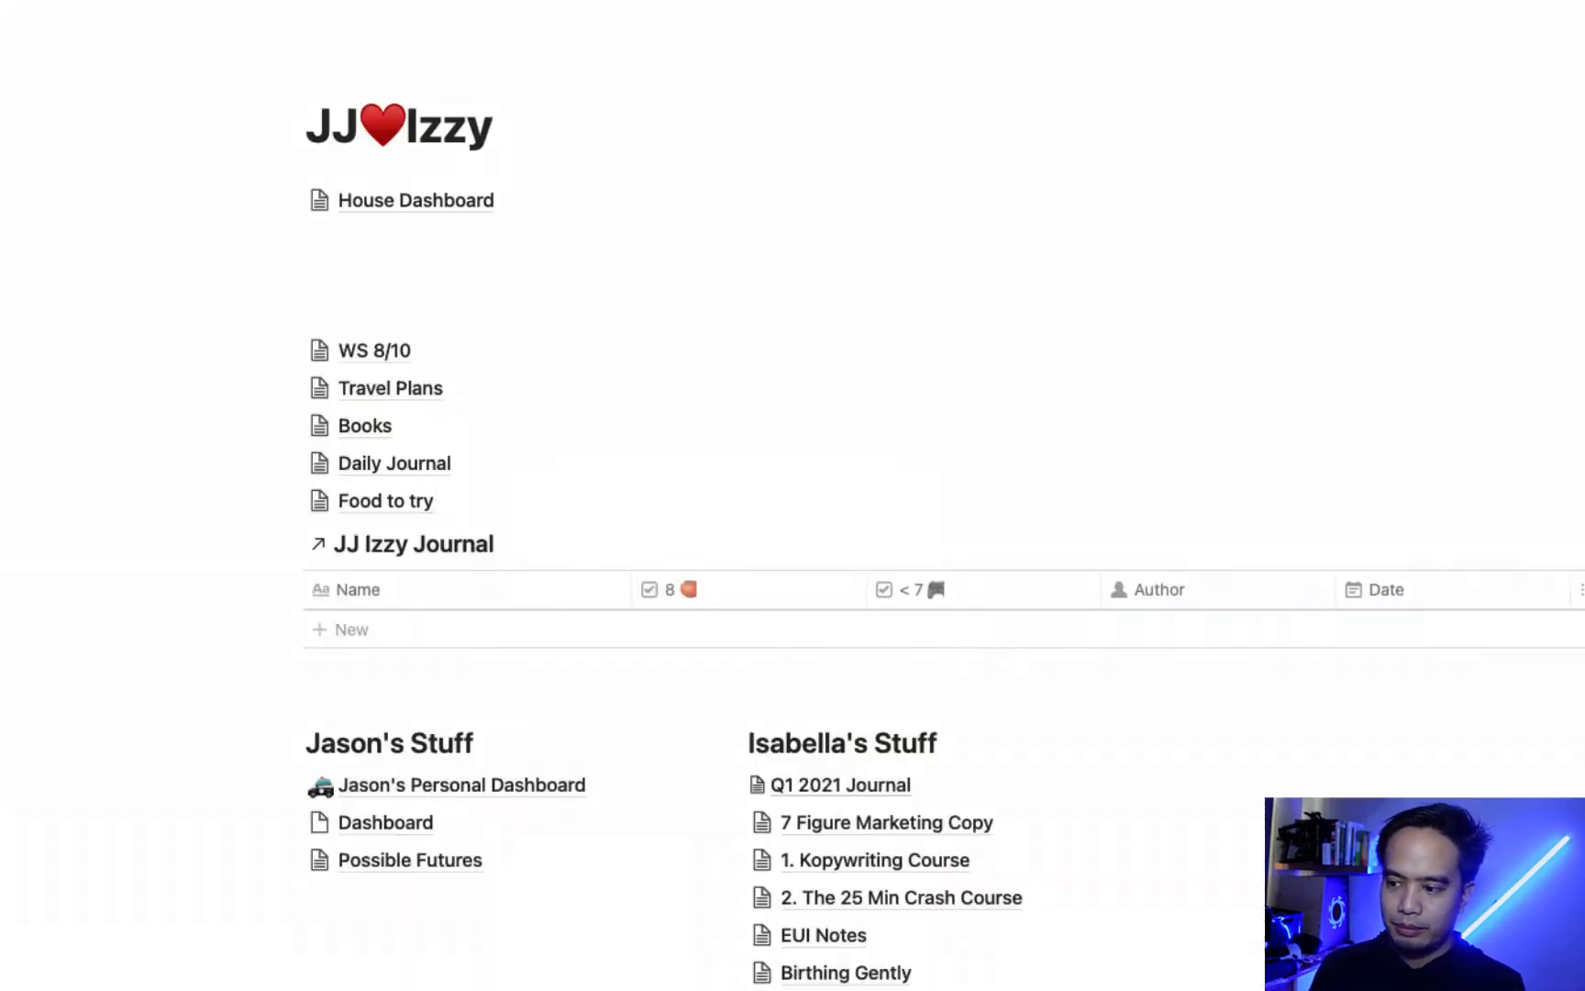
Return to the Tasks Kanban and check the Status options of the "Buy lock for rental in 9222" card
key(super+])
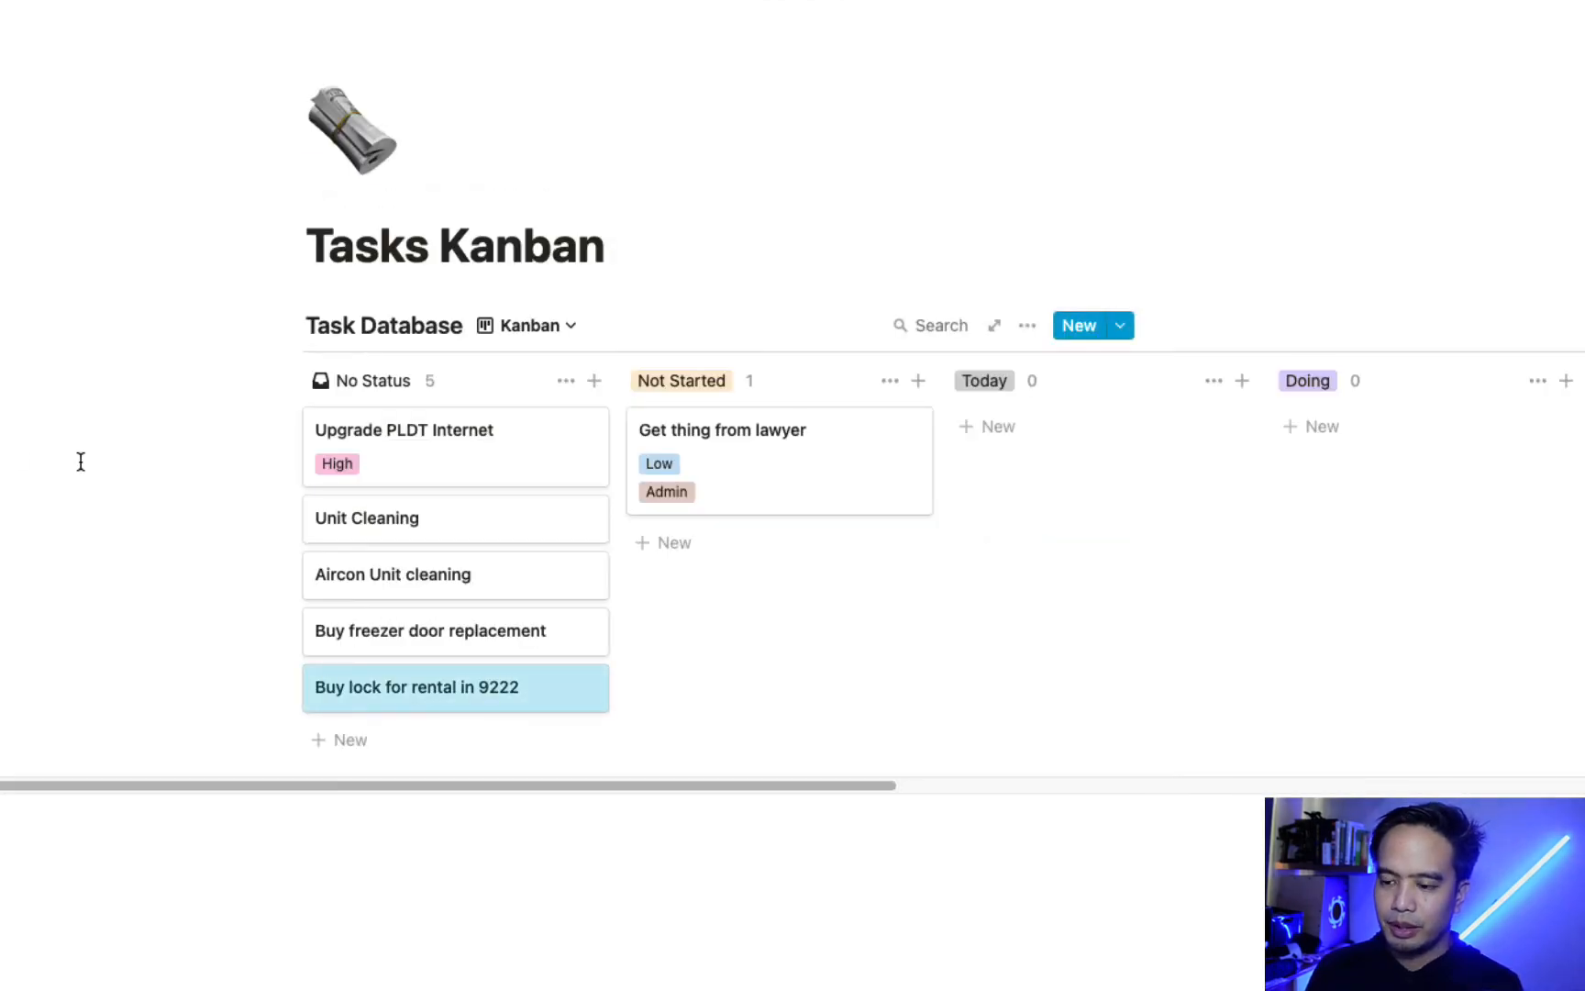
click(452, 699)
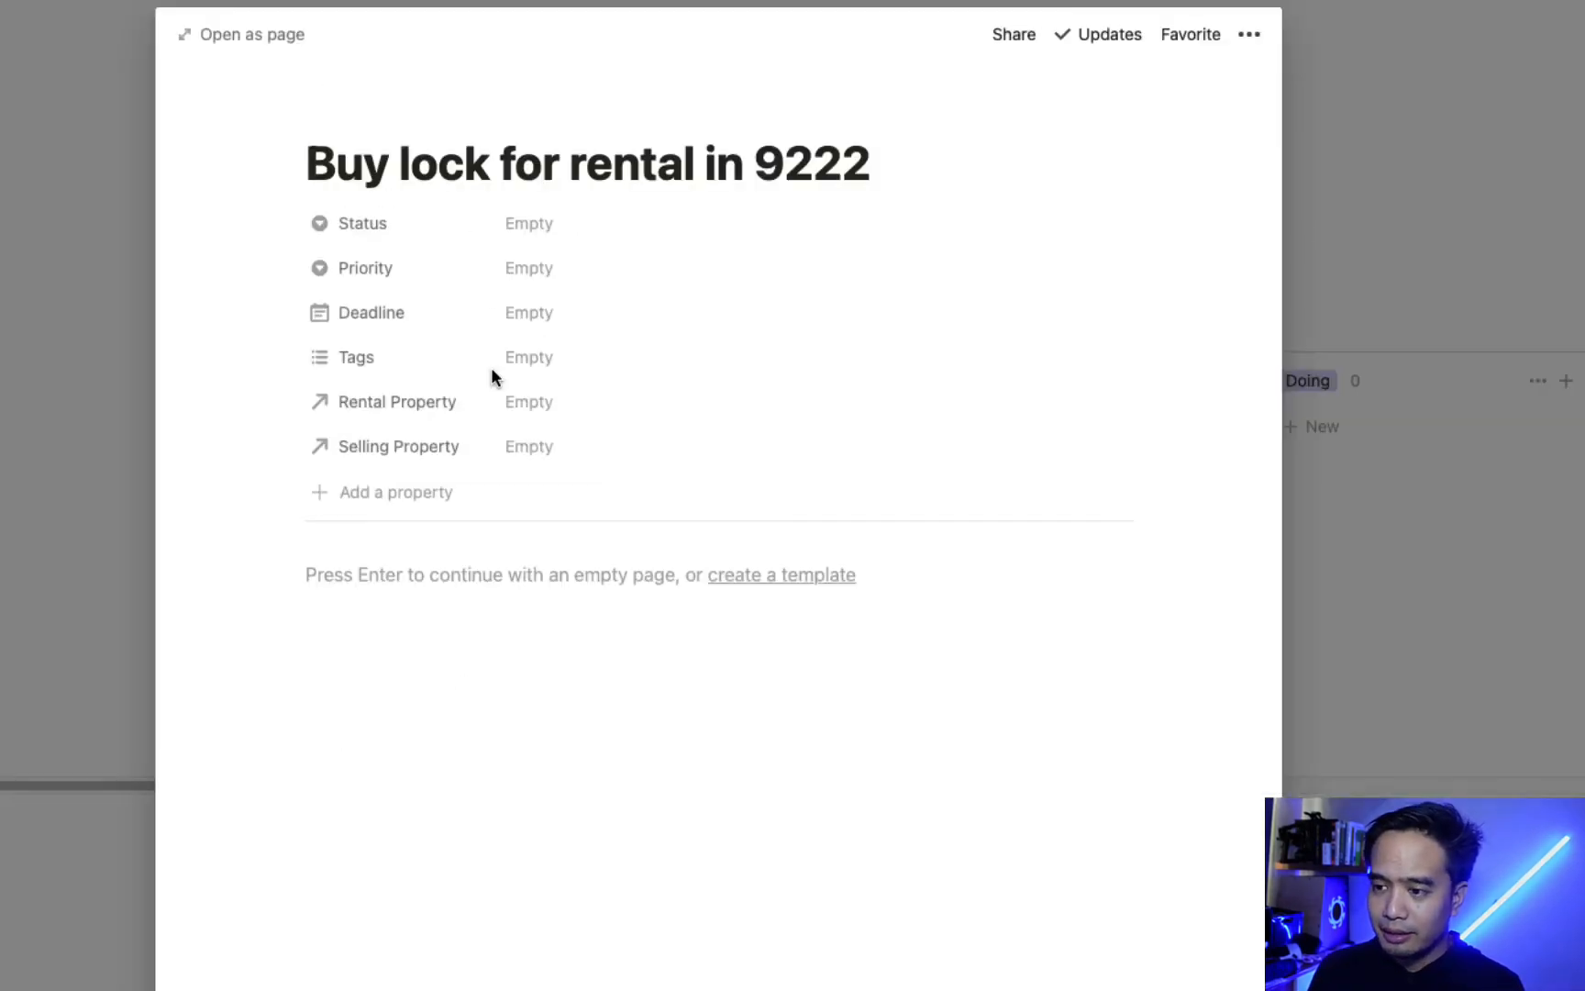
click(530, 225)
click(538, 621)
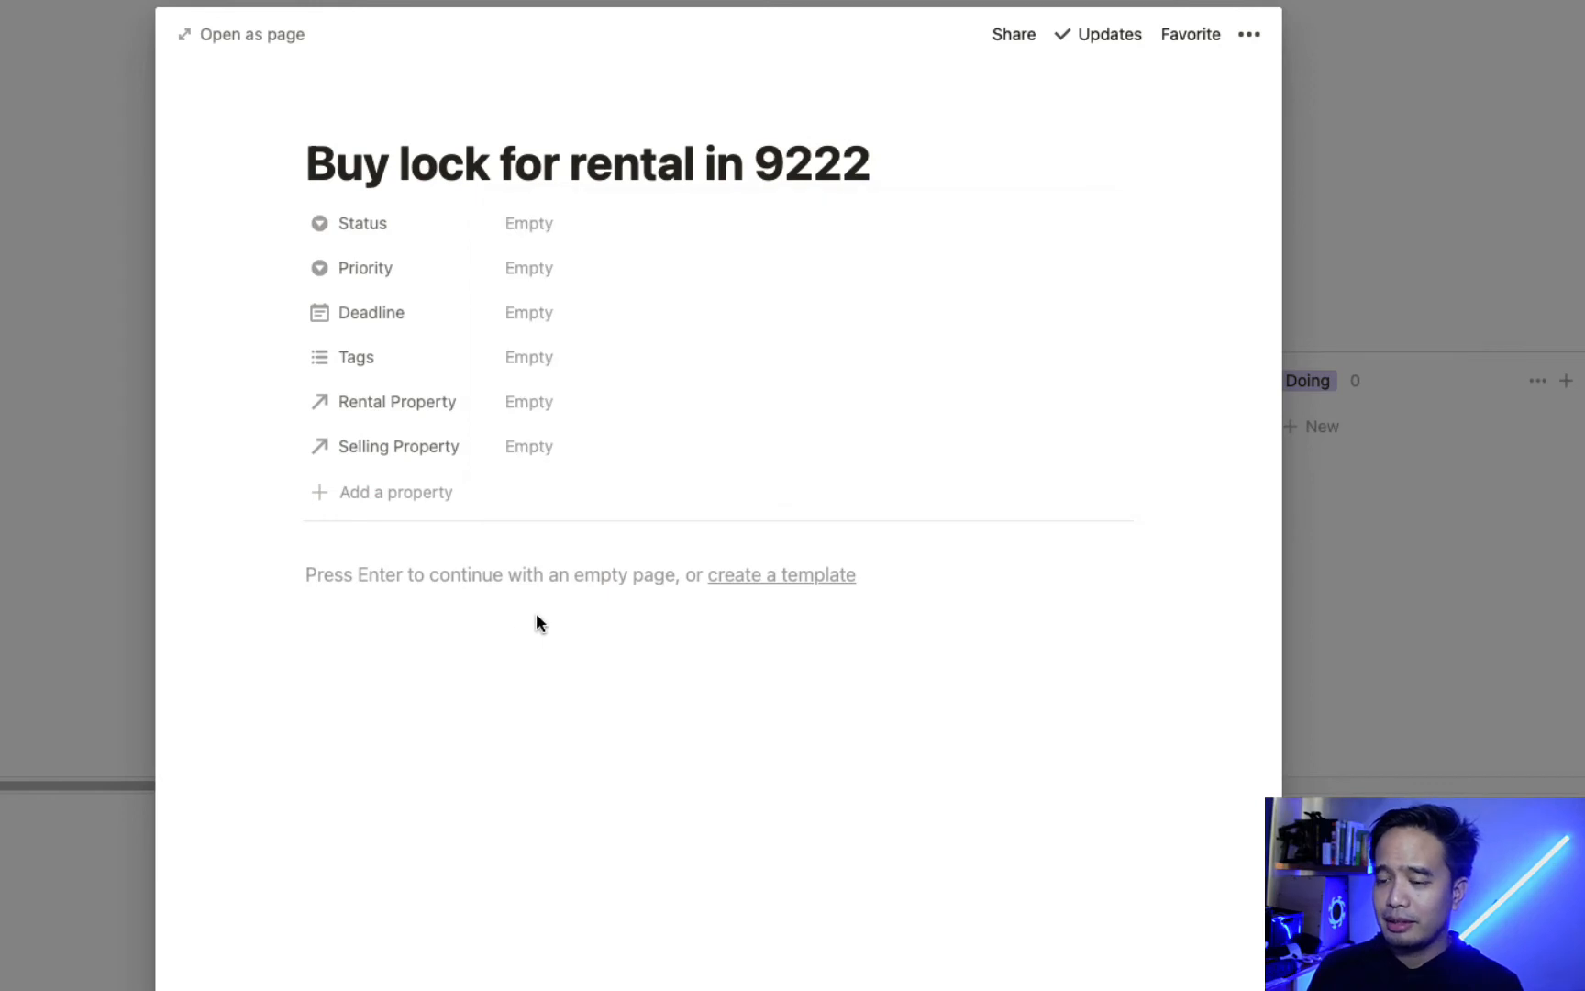
click(110, 467)
drag(399, 701, 450, 702)
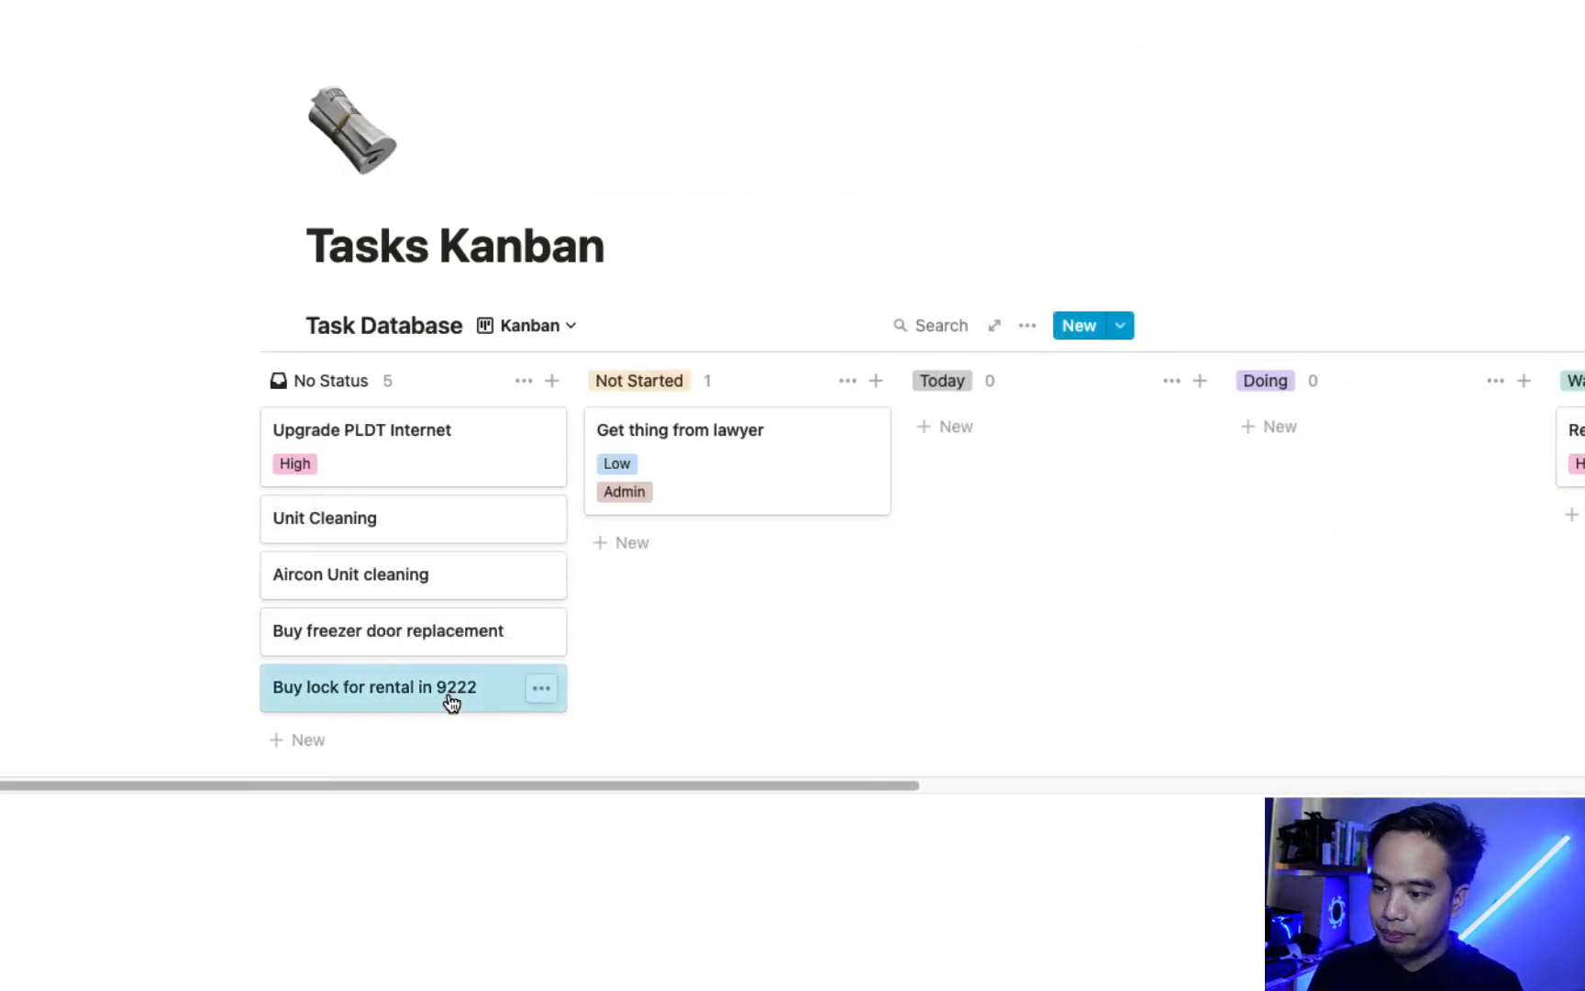
Try to create an "Ultra" Priority option on the "Buy lock for rental in 9222" task
click(451, 702)
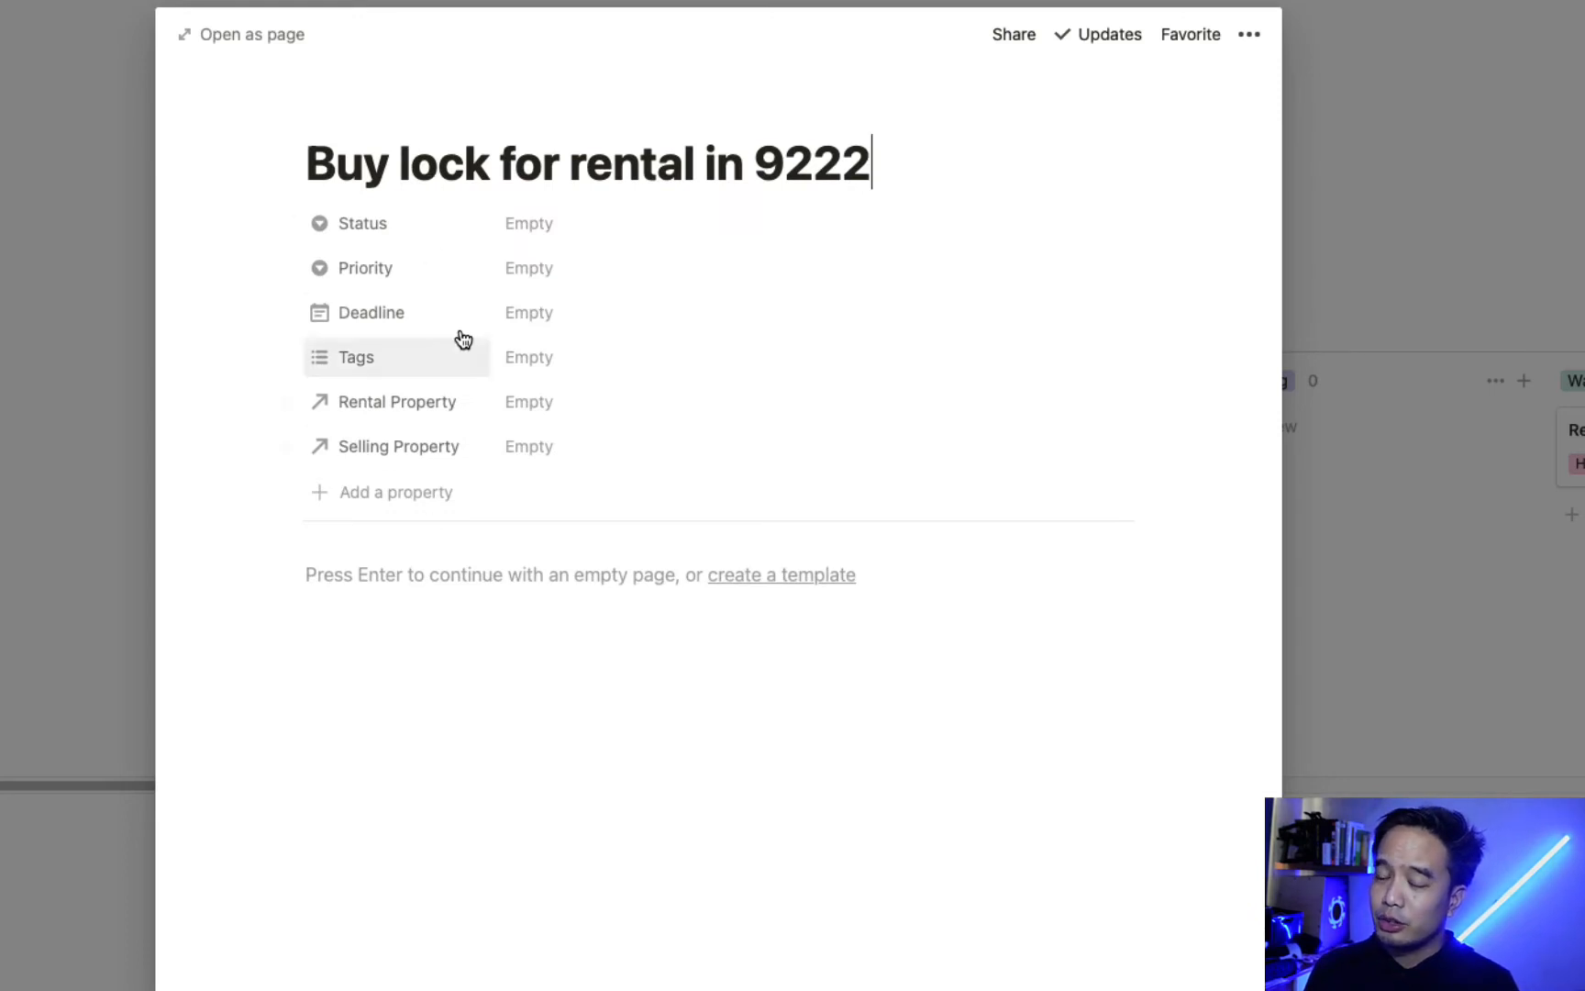
click(560, 268)
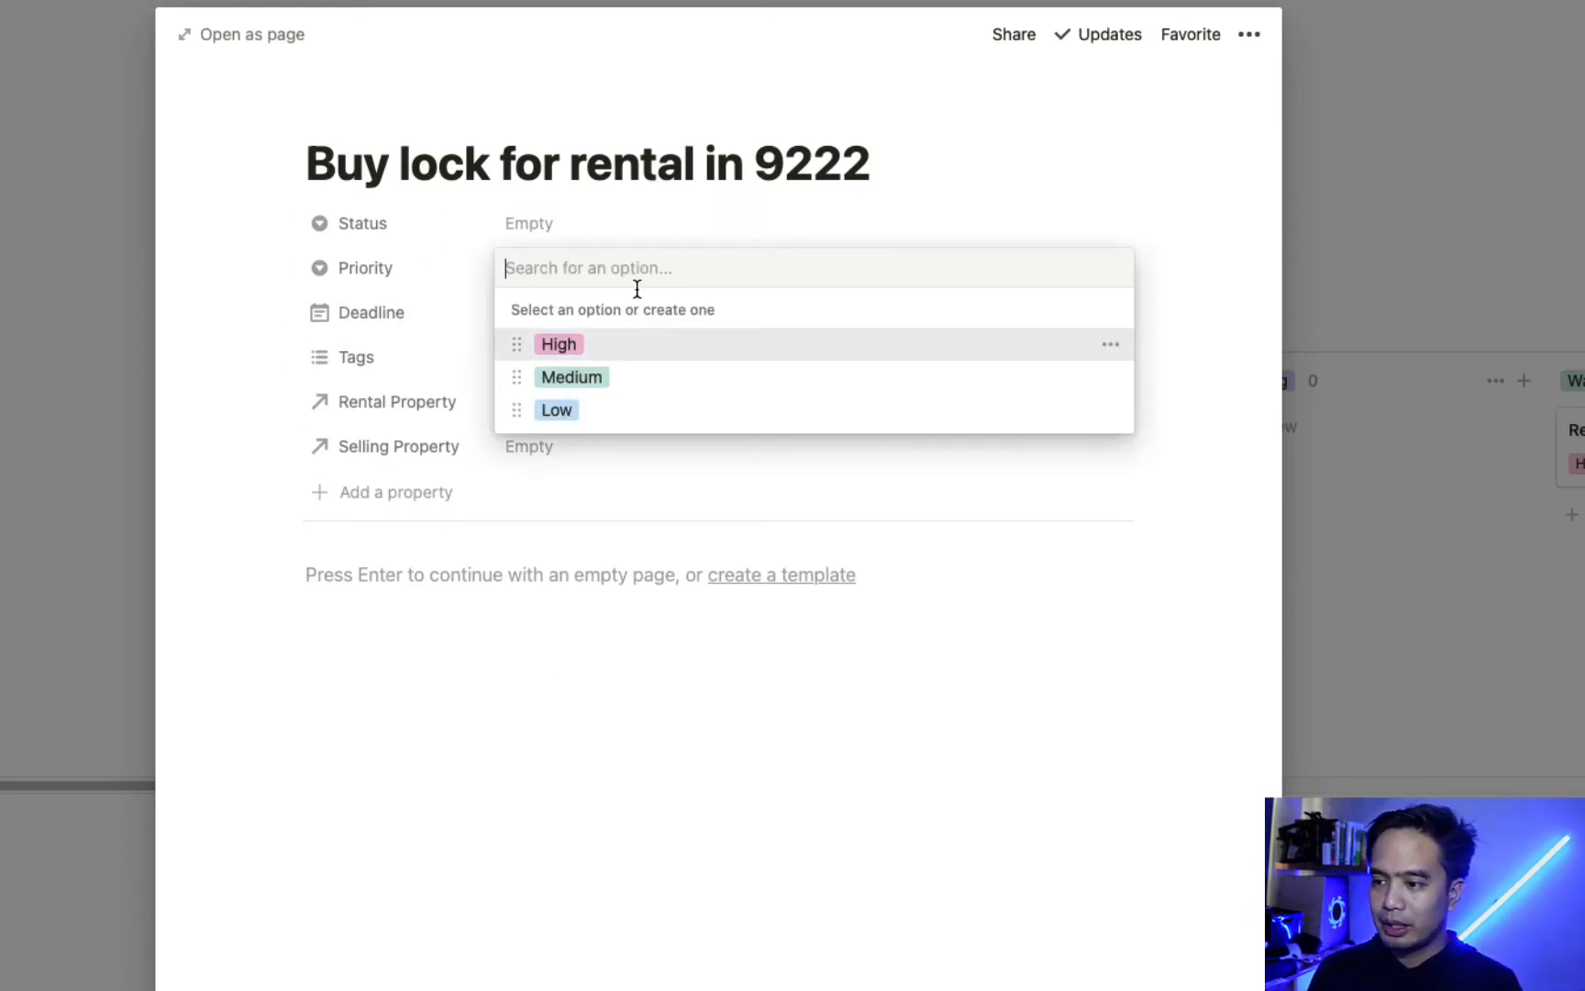
text(Ultra)
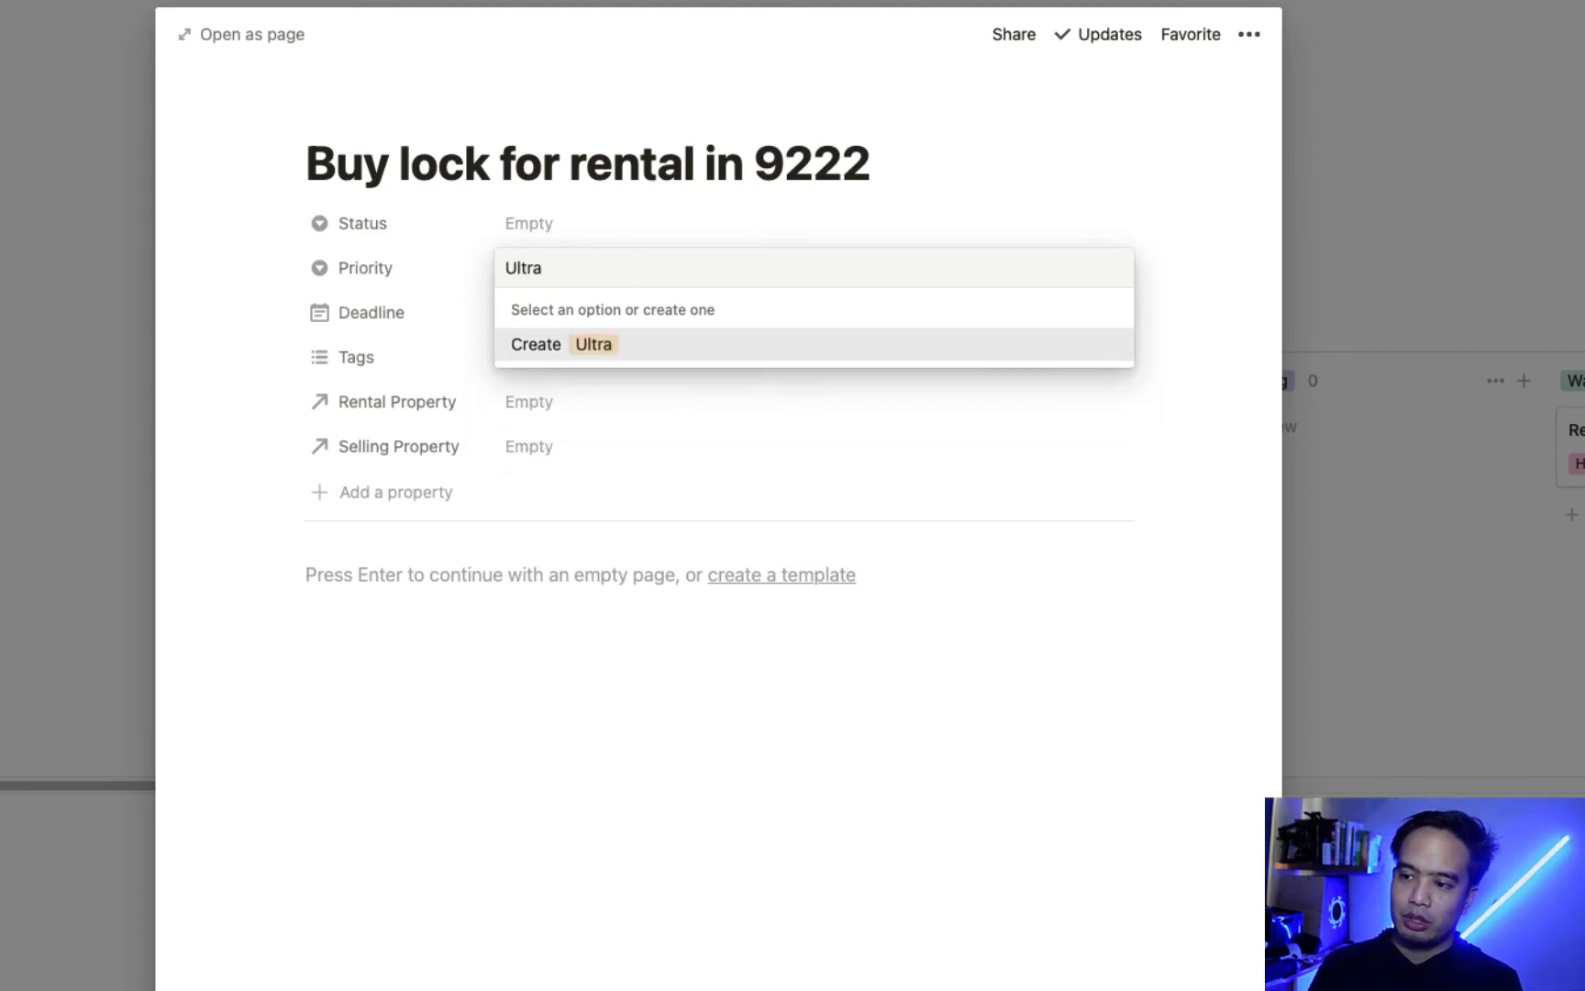
key(Escape)
Look through the task's Deadline, Tags, Rental Property and Selling Property fields, and close the card
click(529, 308)
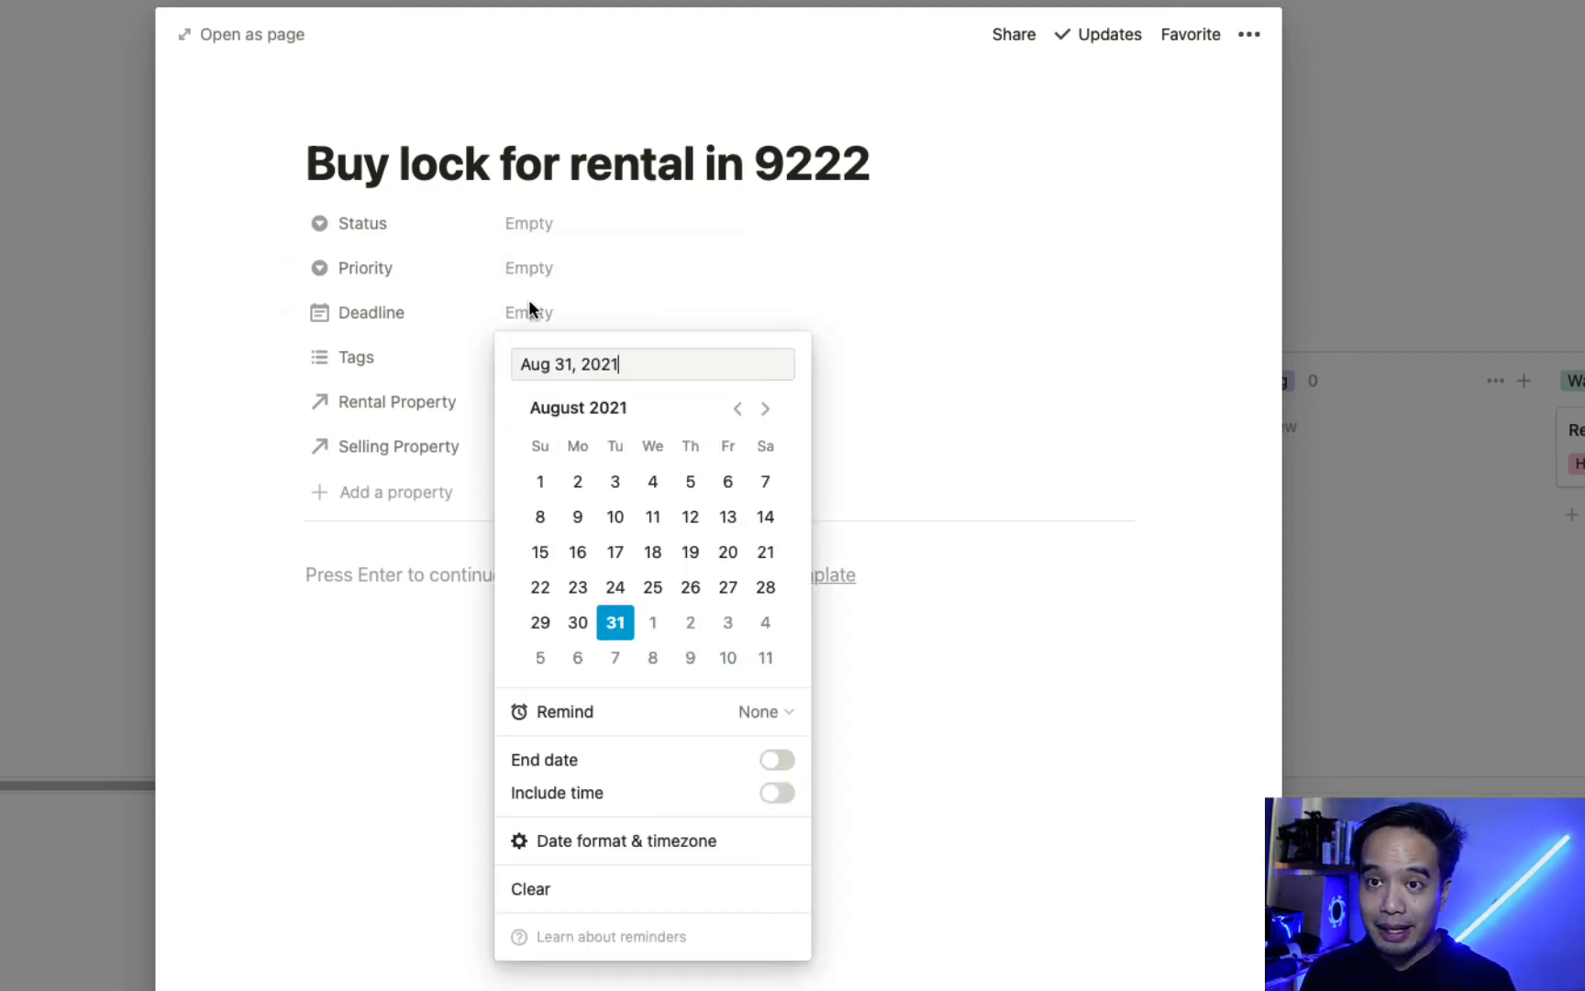
click(392, 748)
click(534, 357)
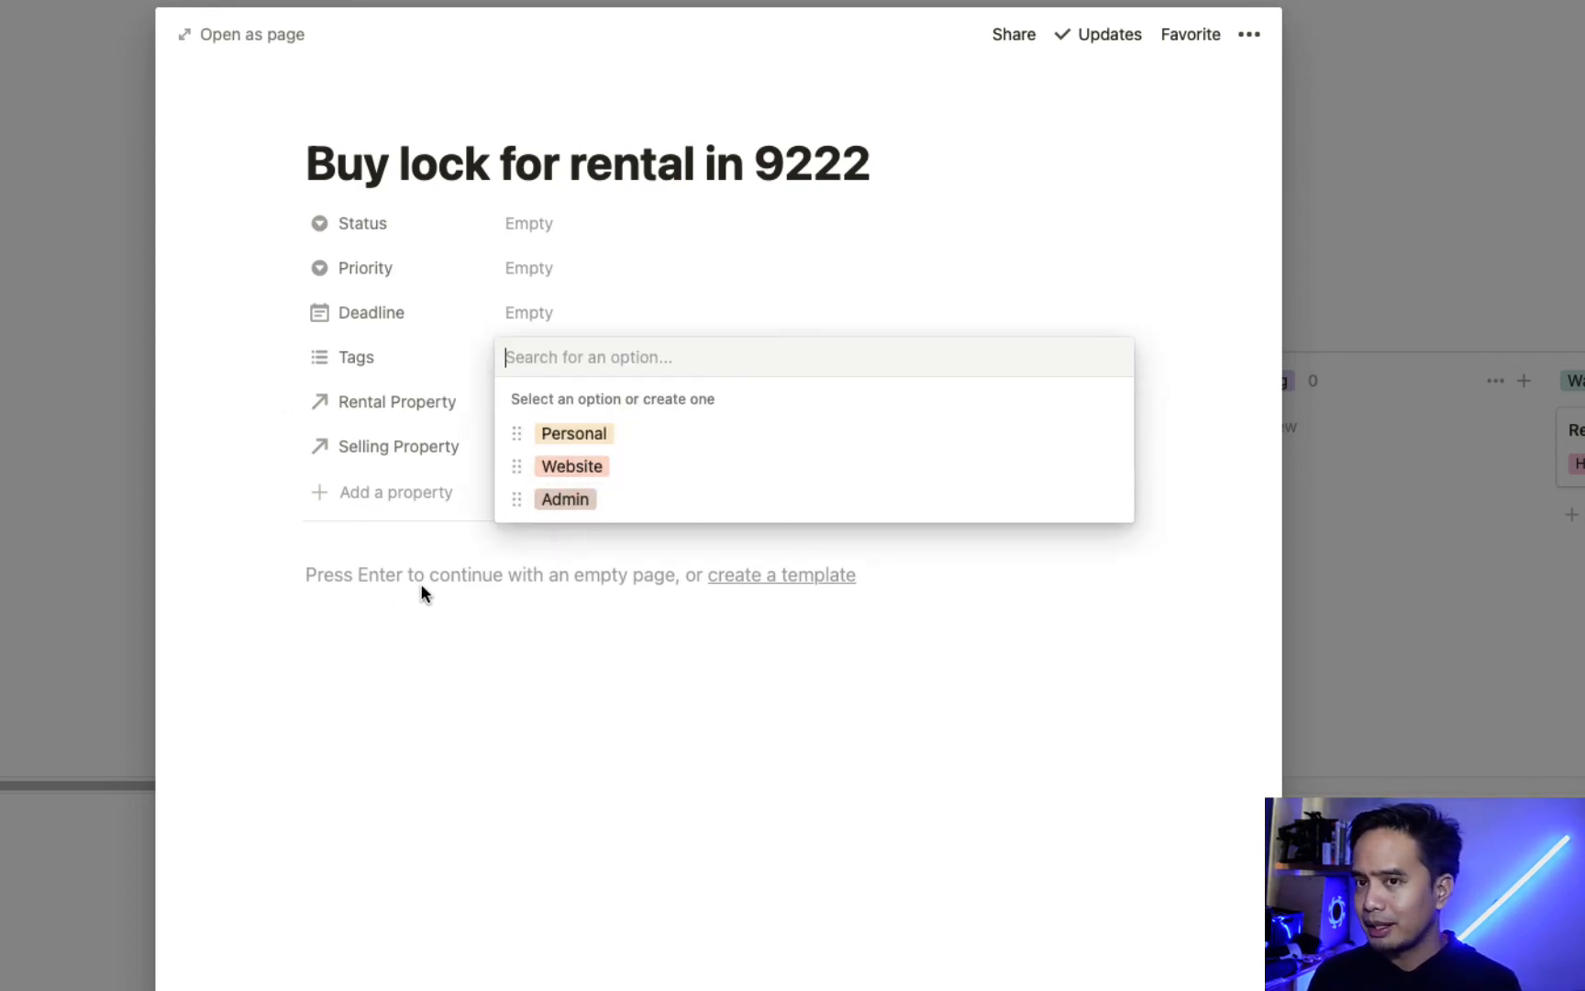
click(491, 625)
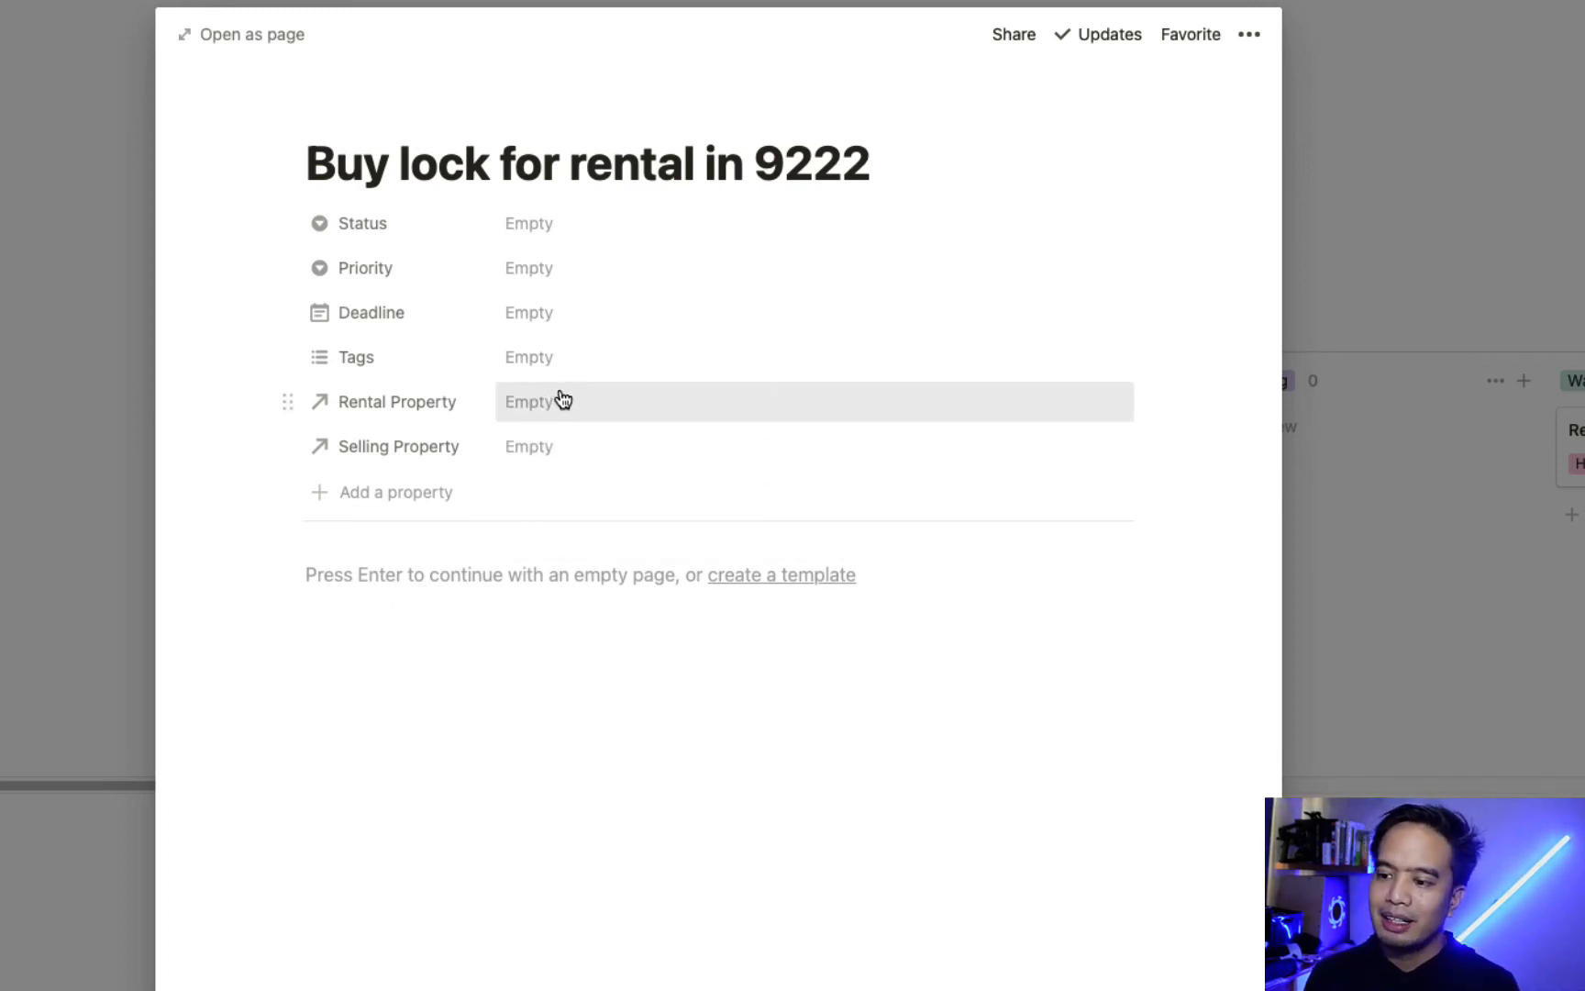
click(563, 400)
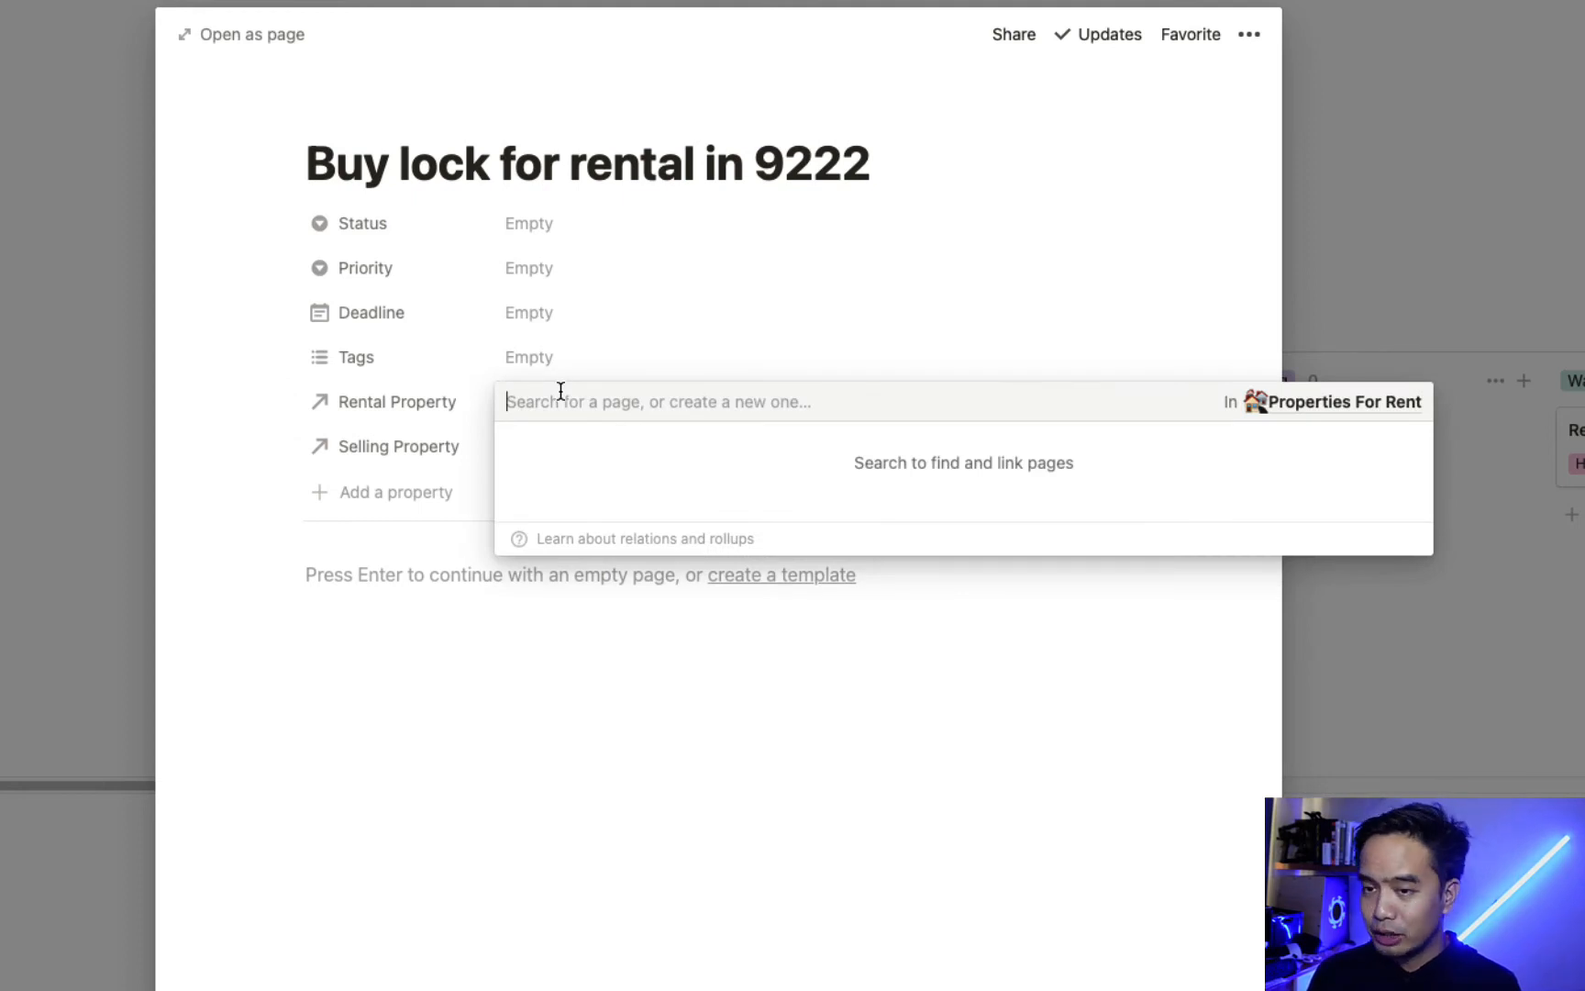
click(448, 732)
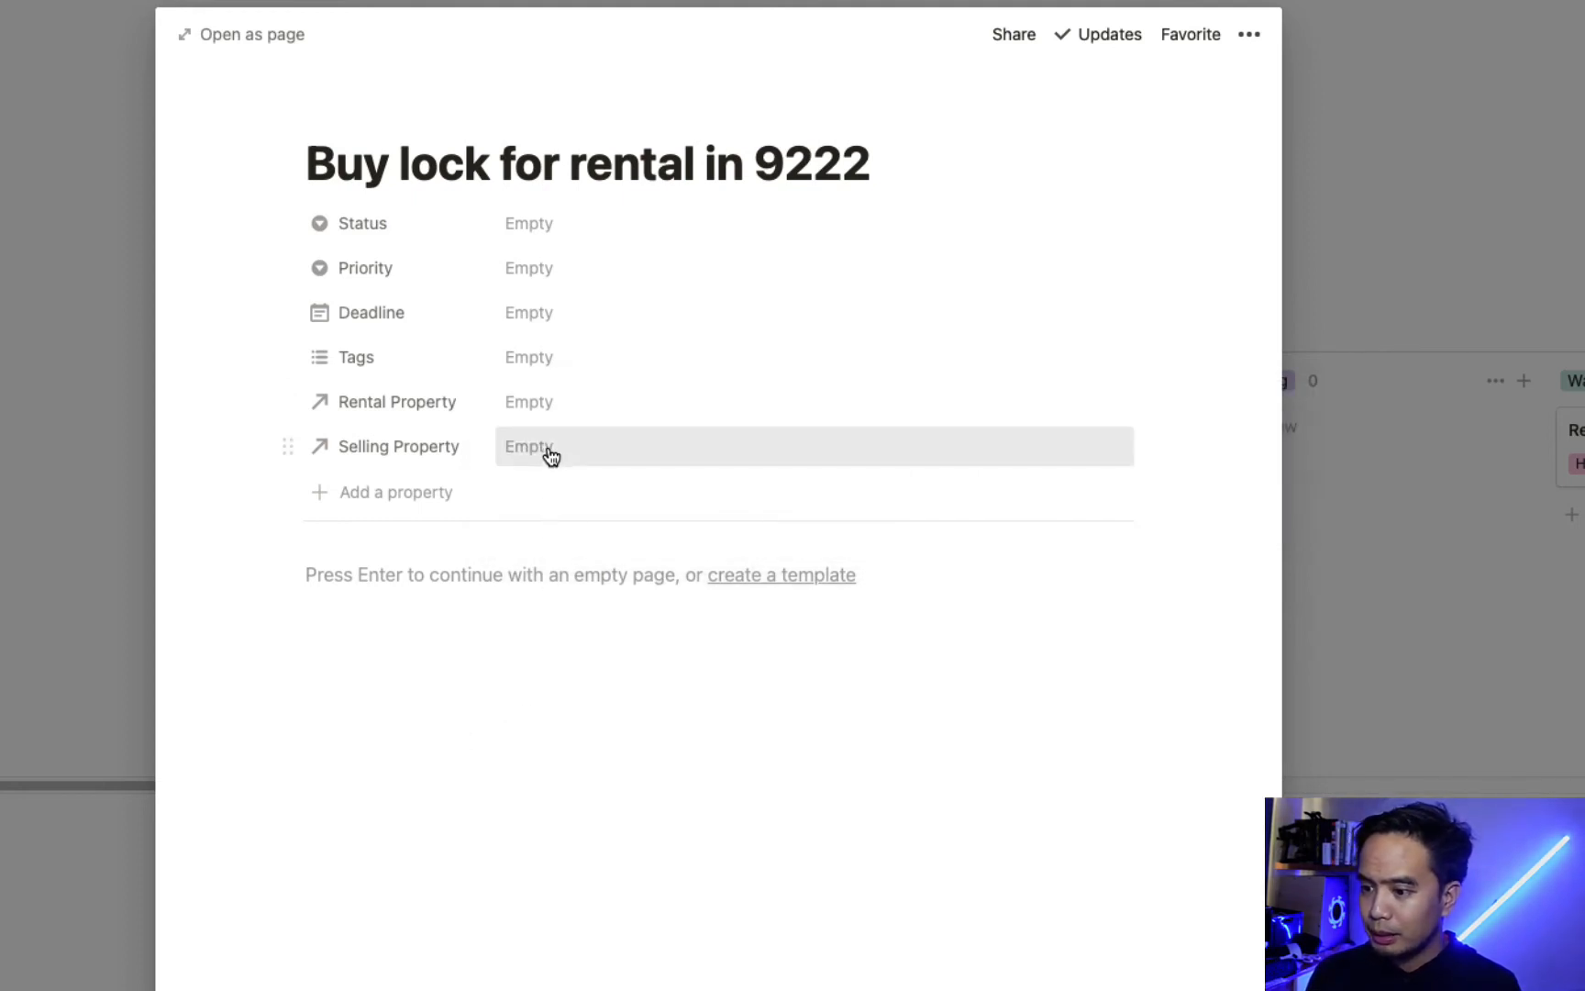
click(548, 450)
click(510, 690)
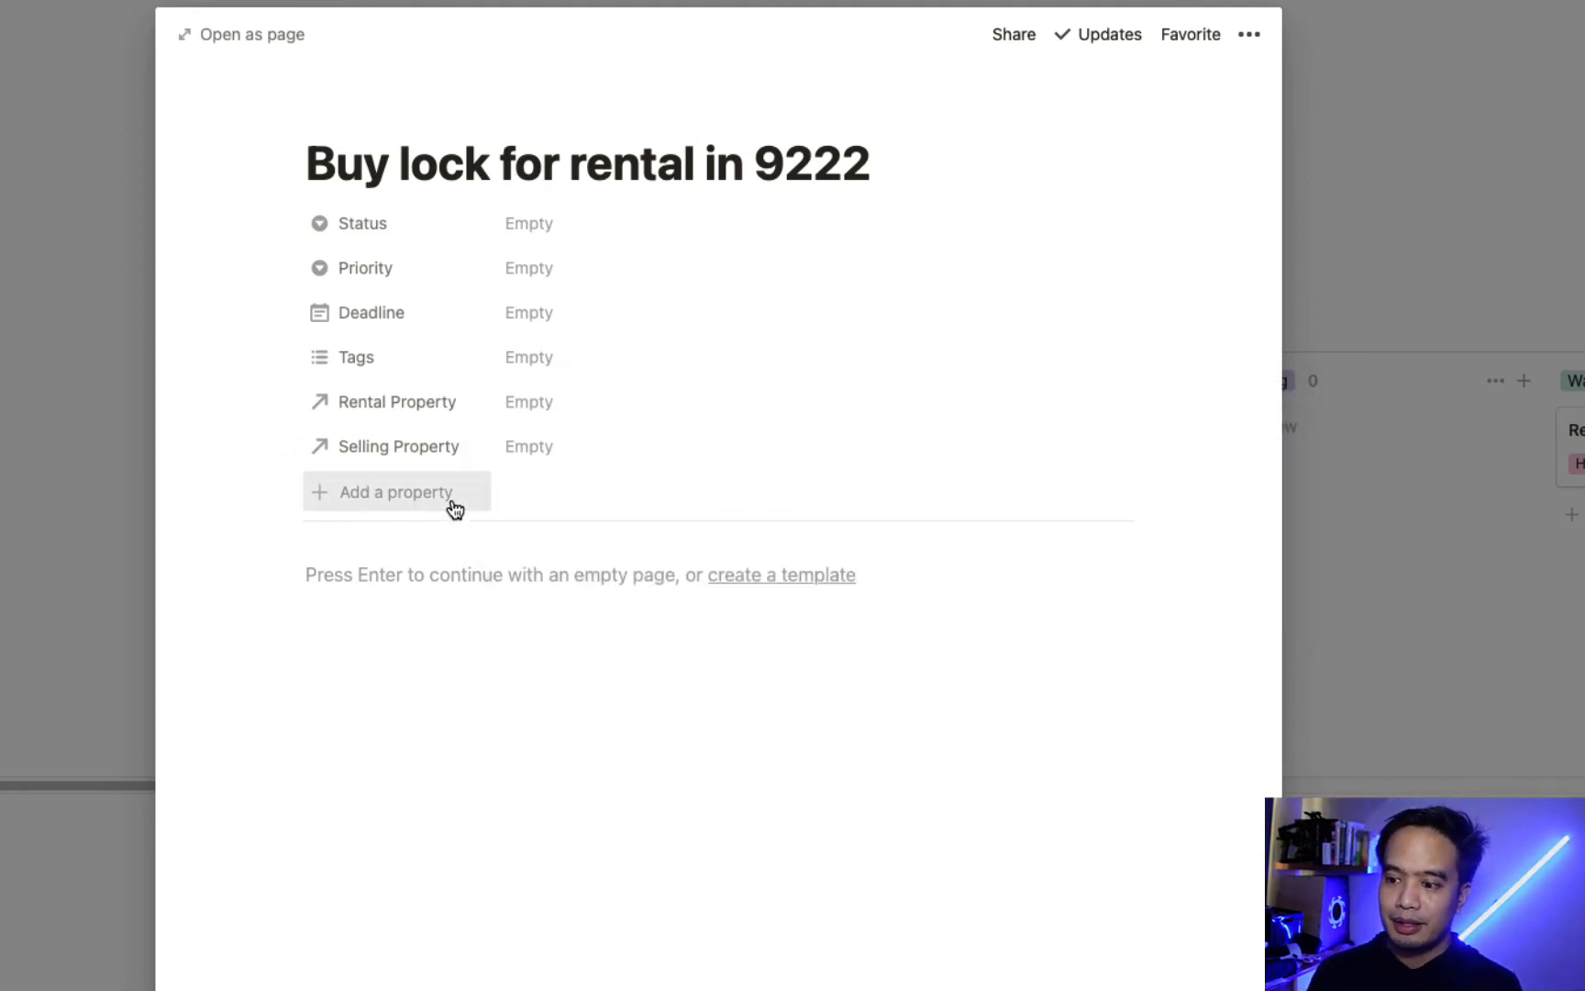
click(42, 496)
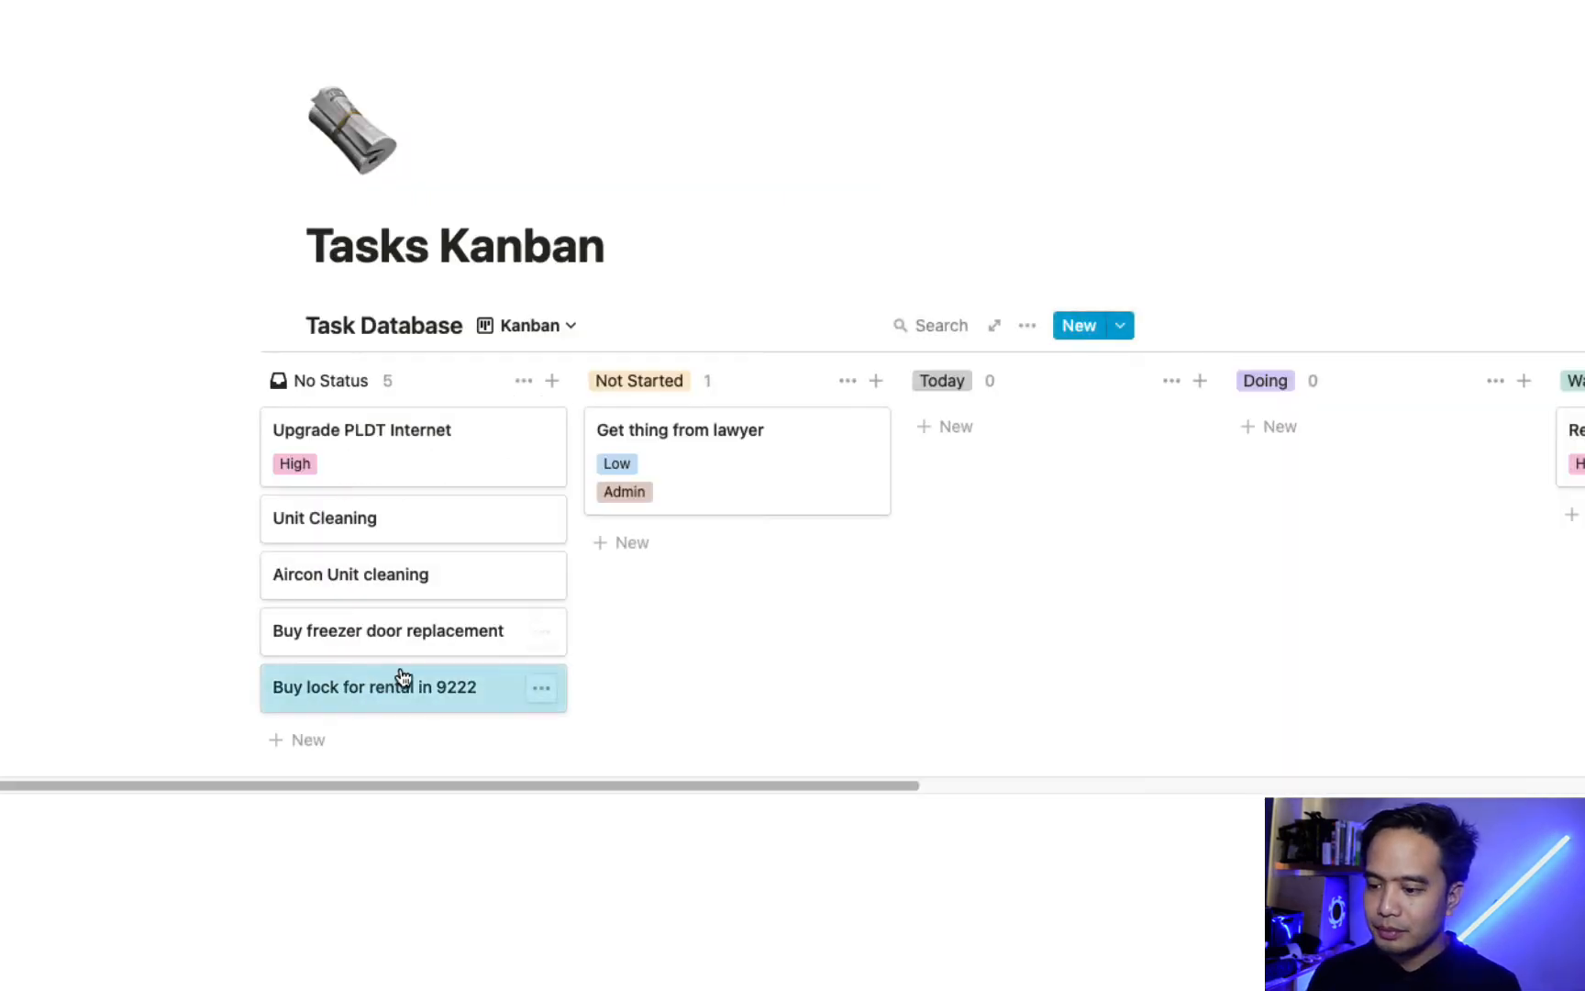
Link B Rod House as the Selling Property of the "Buy lock for rental in 9222" task and close the card
click(449, 686)
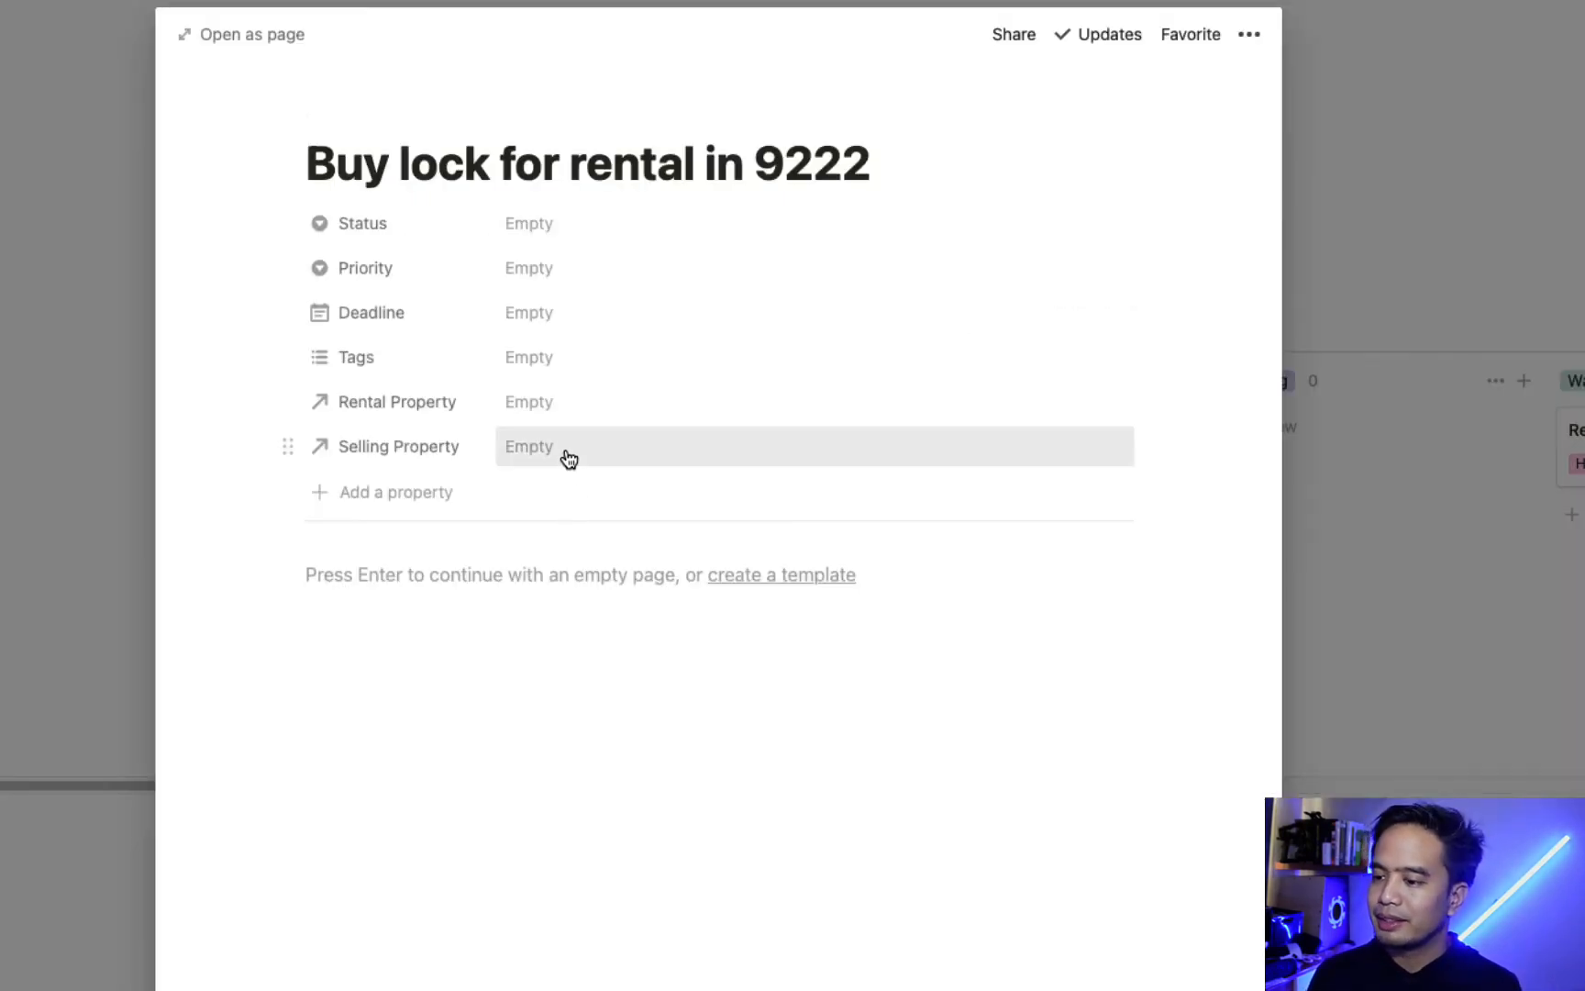
drag(503, 164, 745, 165)
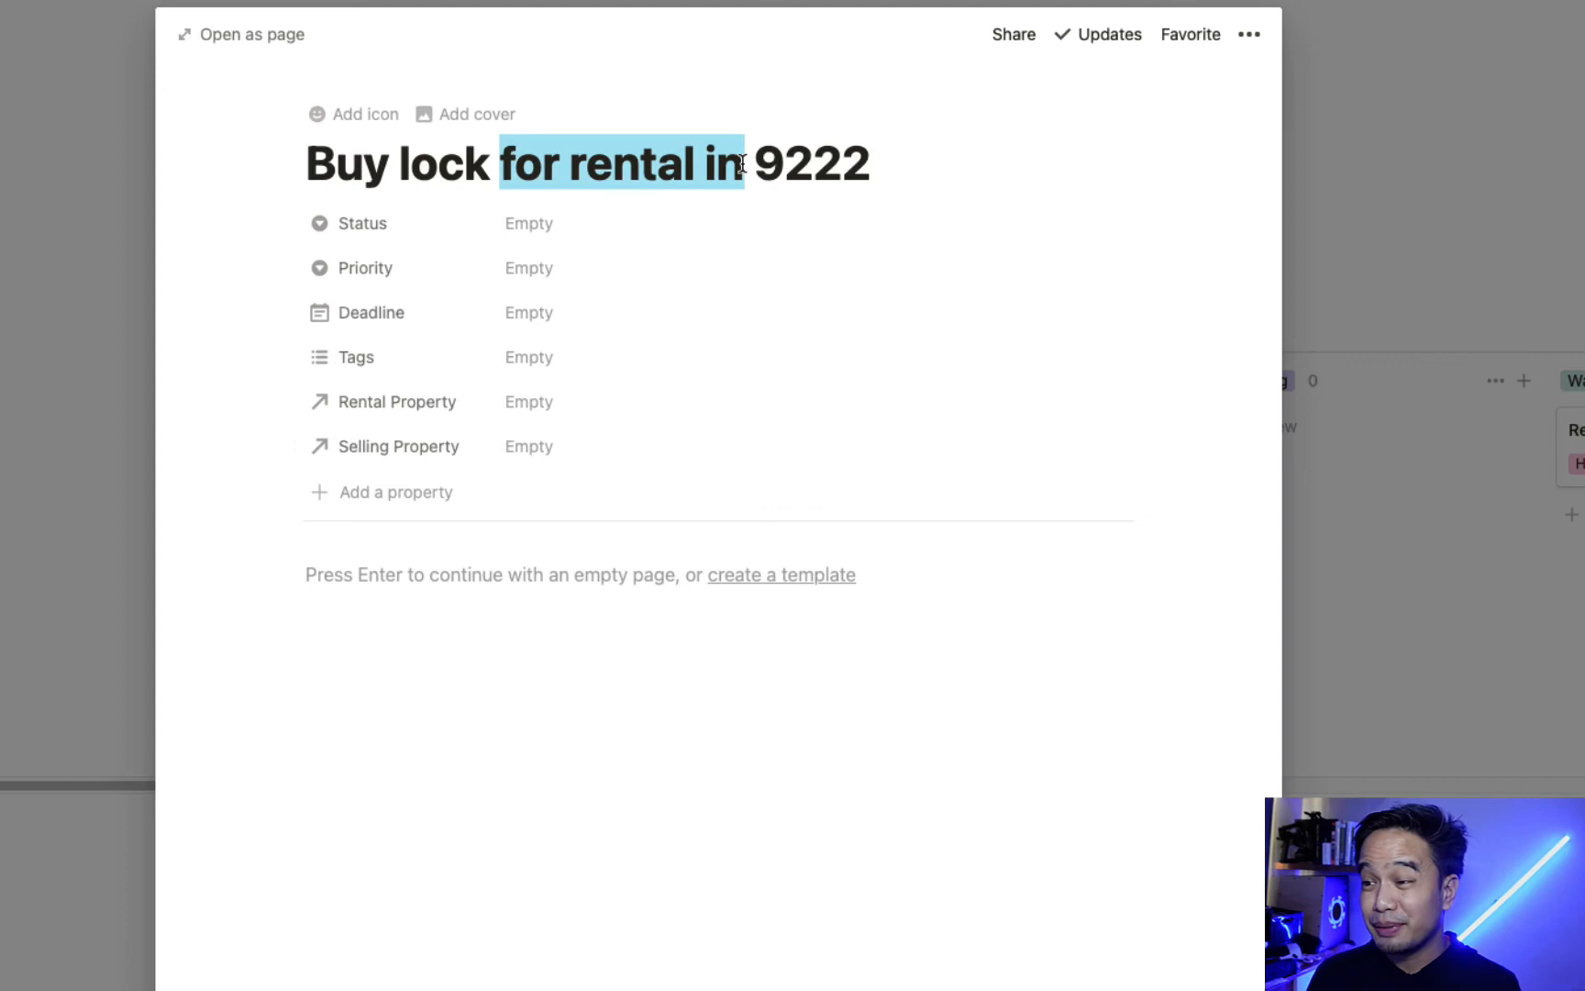
click(545, 450)
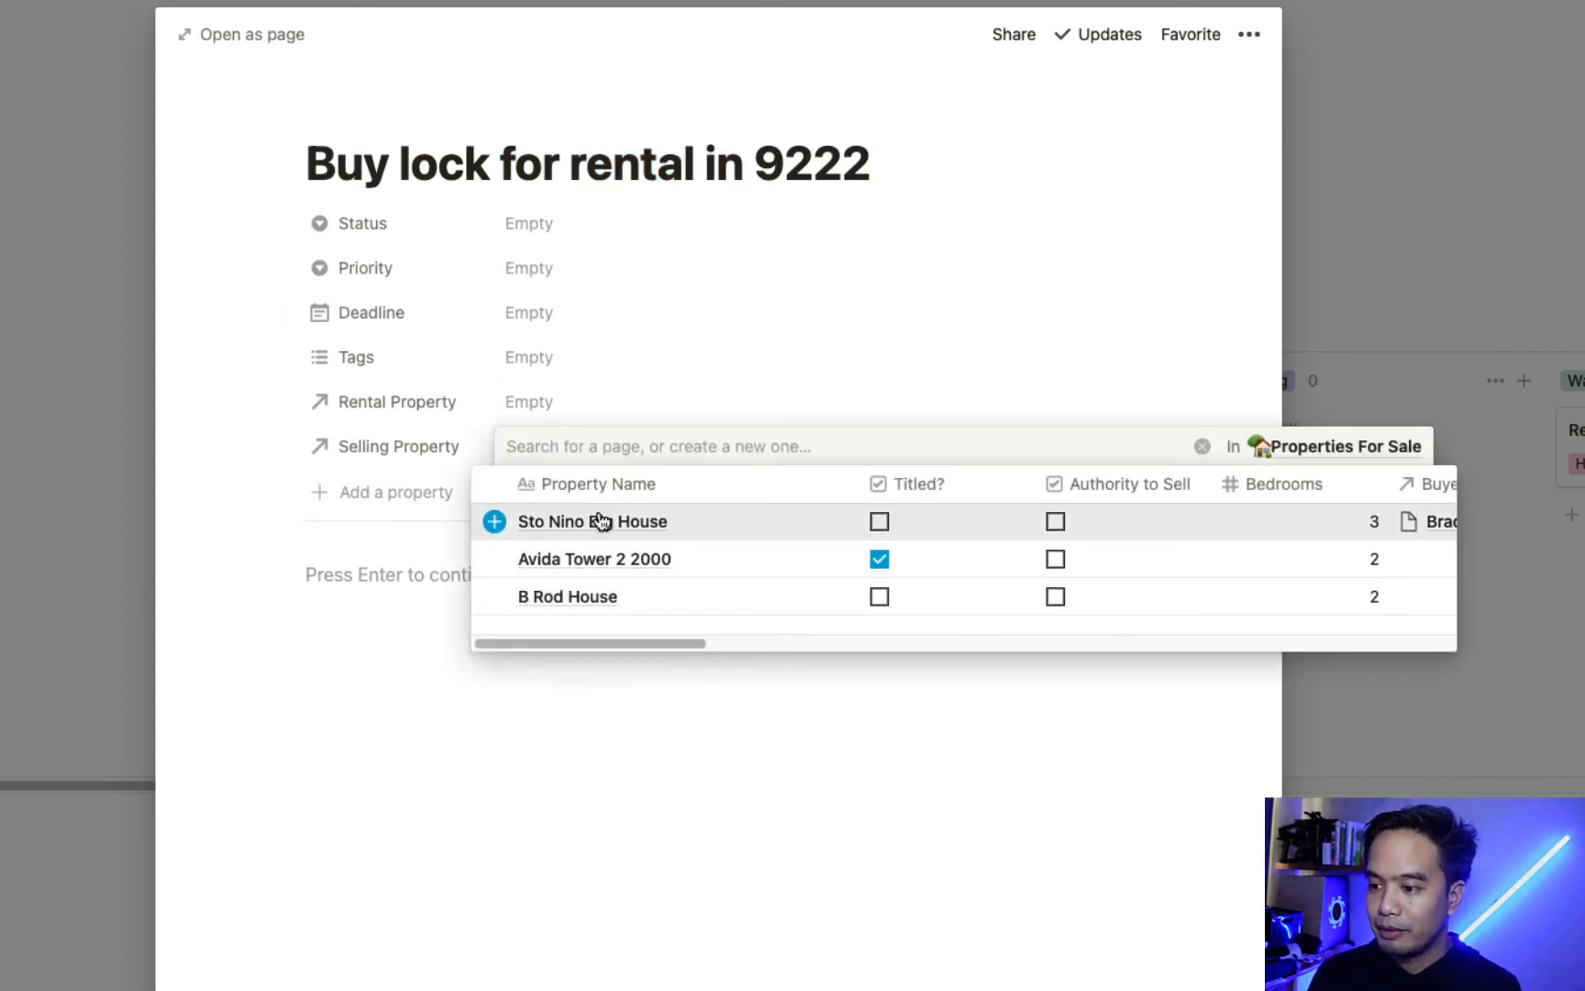
click(879, 606)
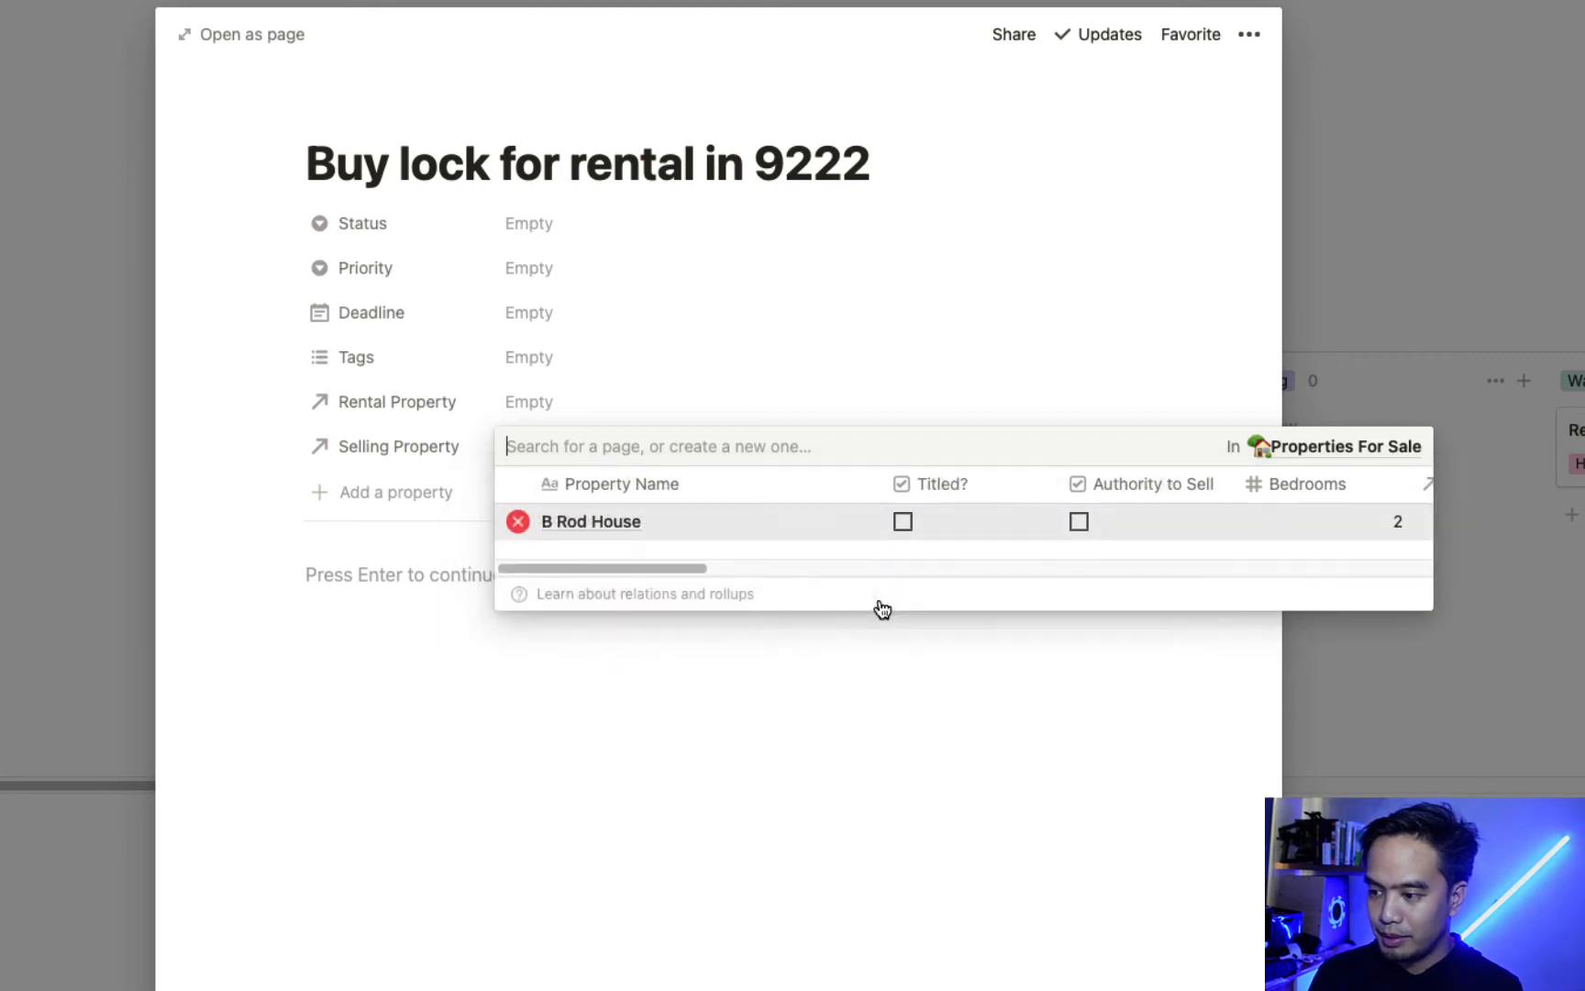
click(639, 698)
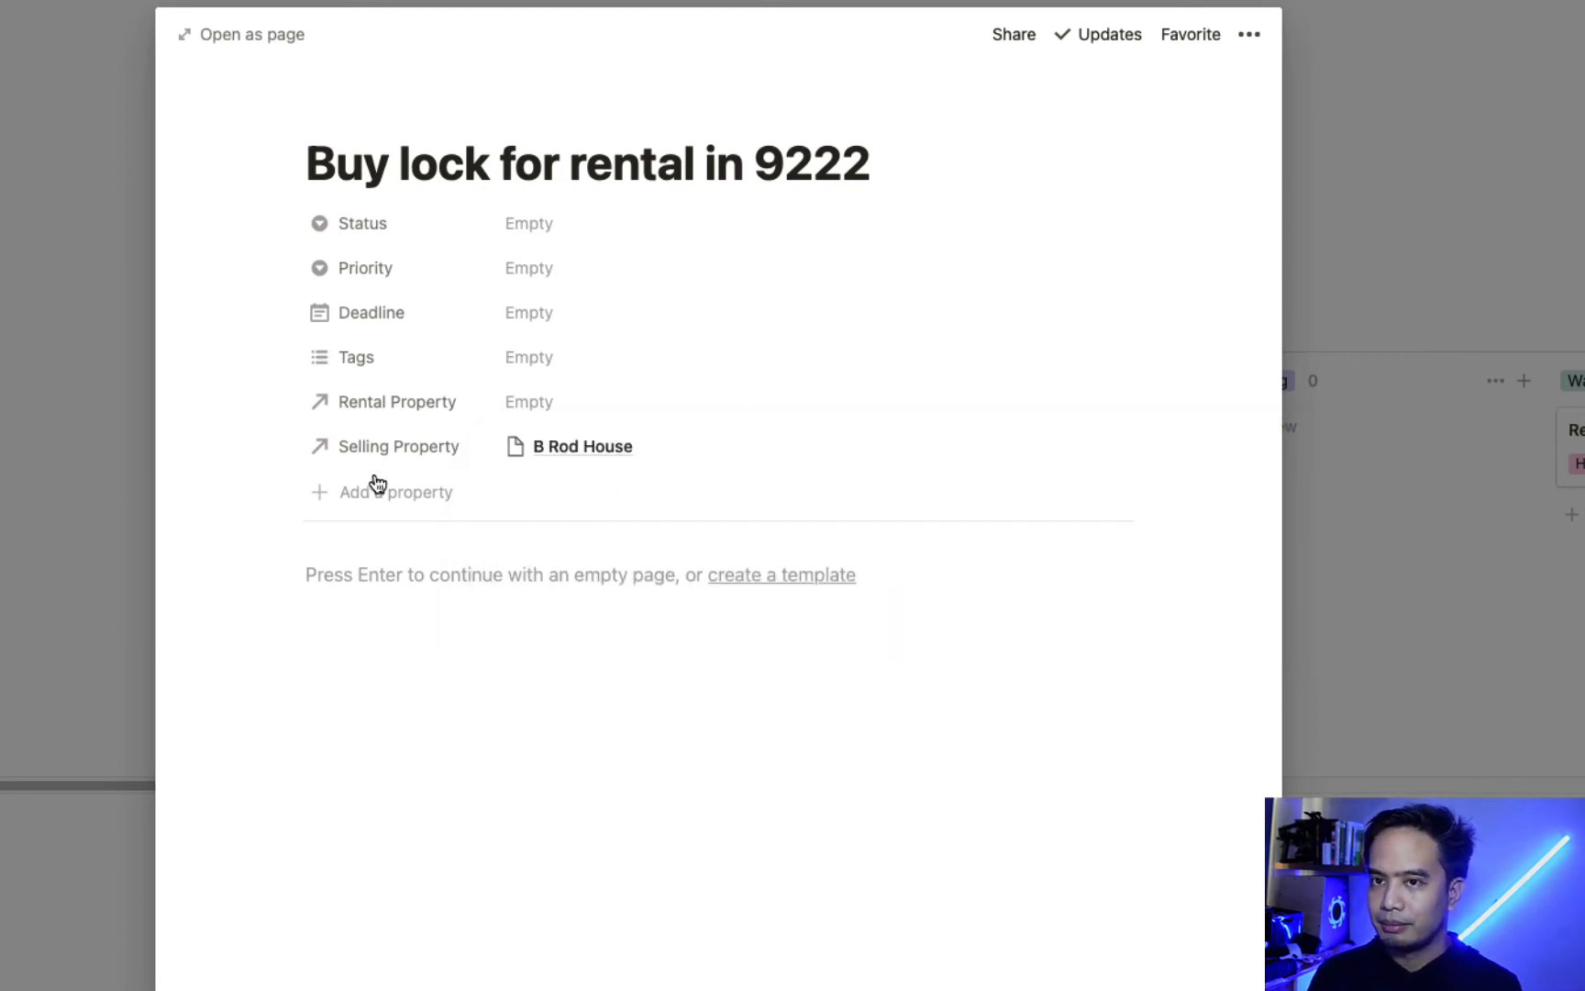
click(204, 426)
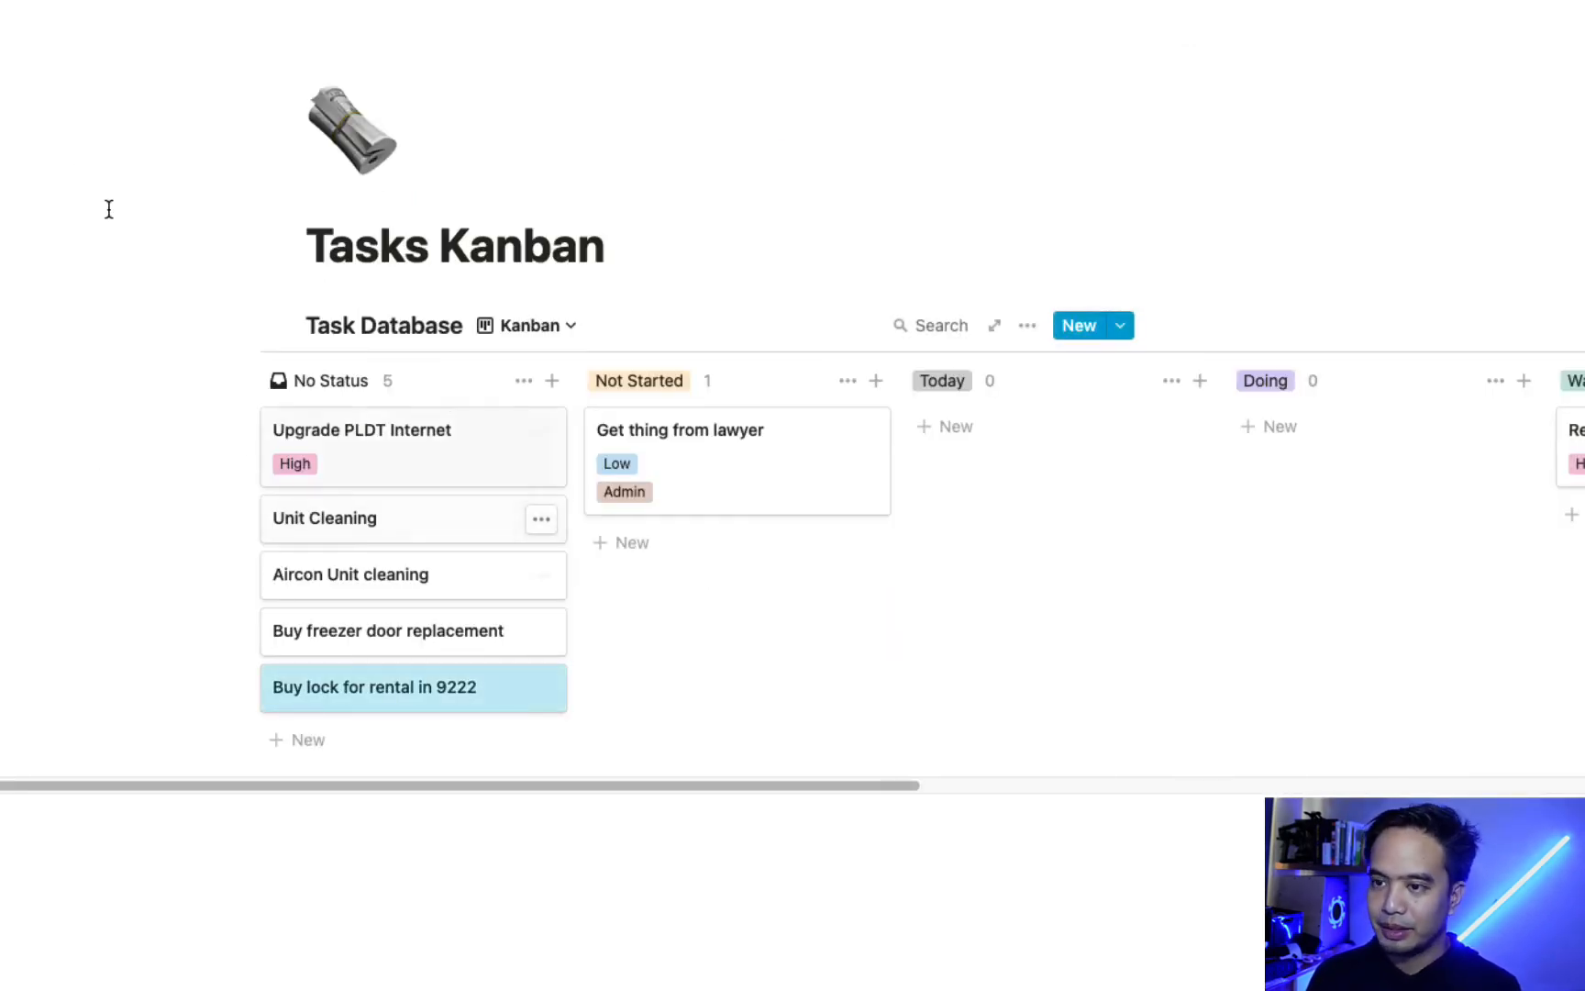
Return to the dashboard and open the Properties For Sale page from the Work section
click(27, 3)
scroll(549, 404, down, 15)
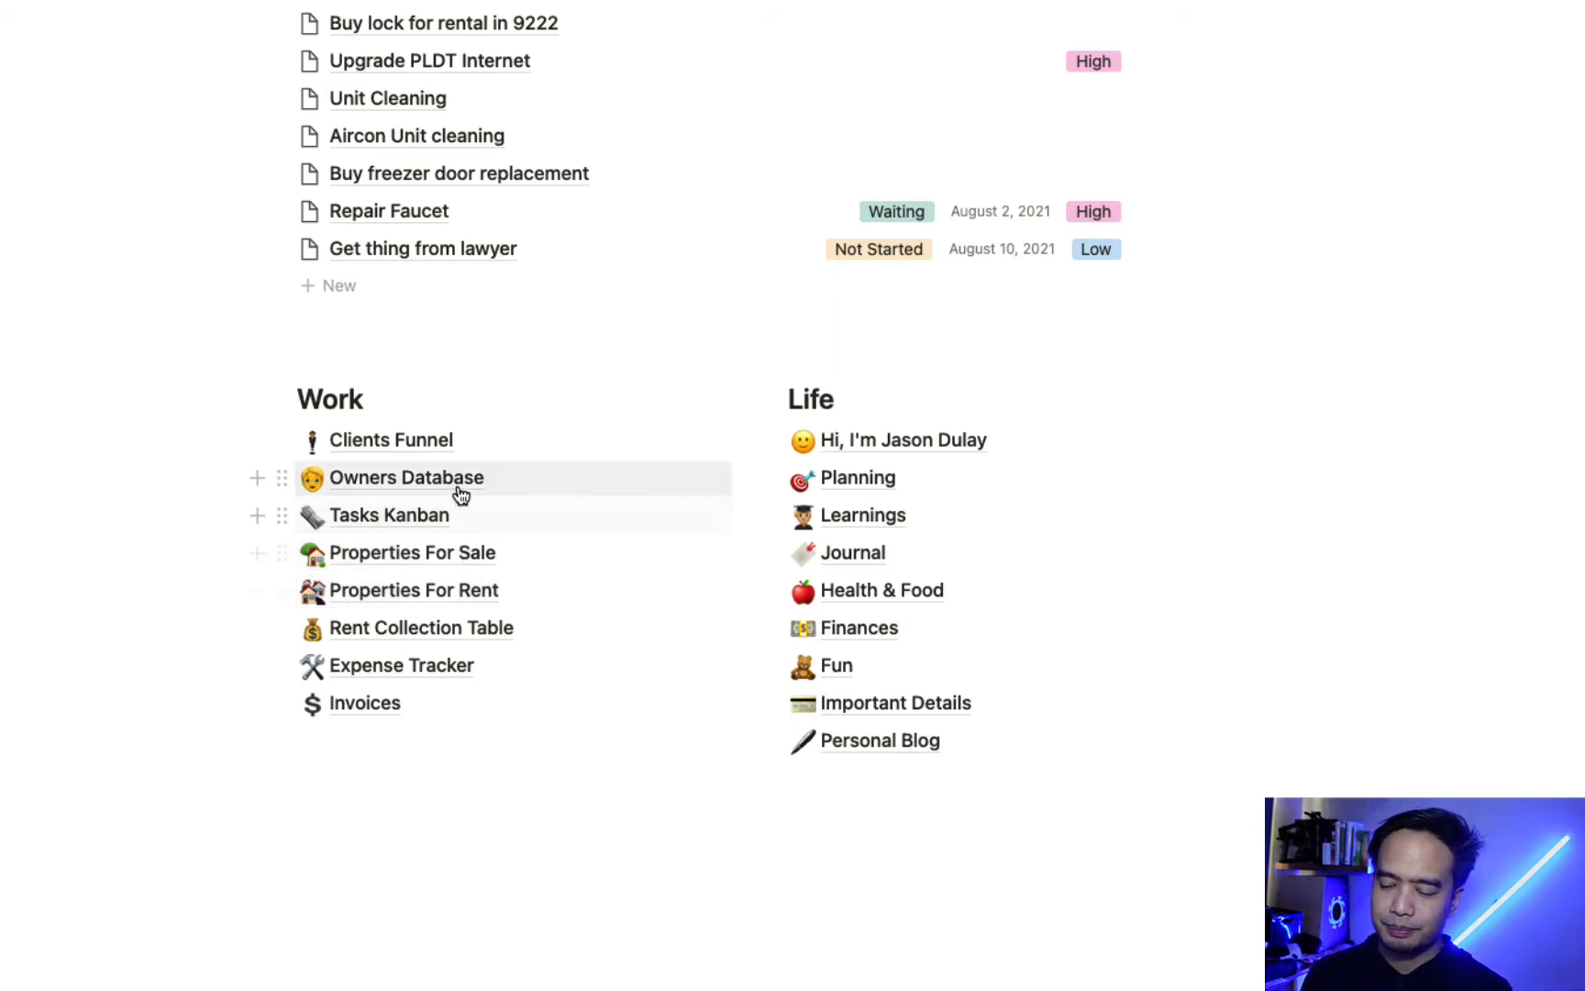
click(751, 559)
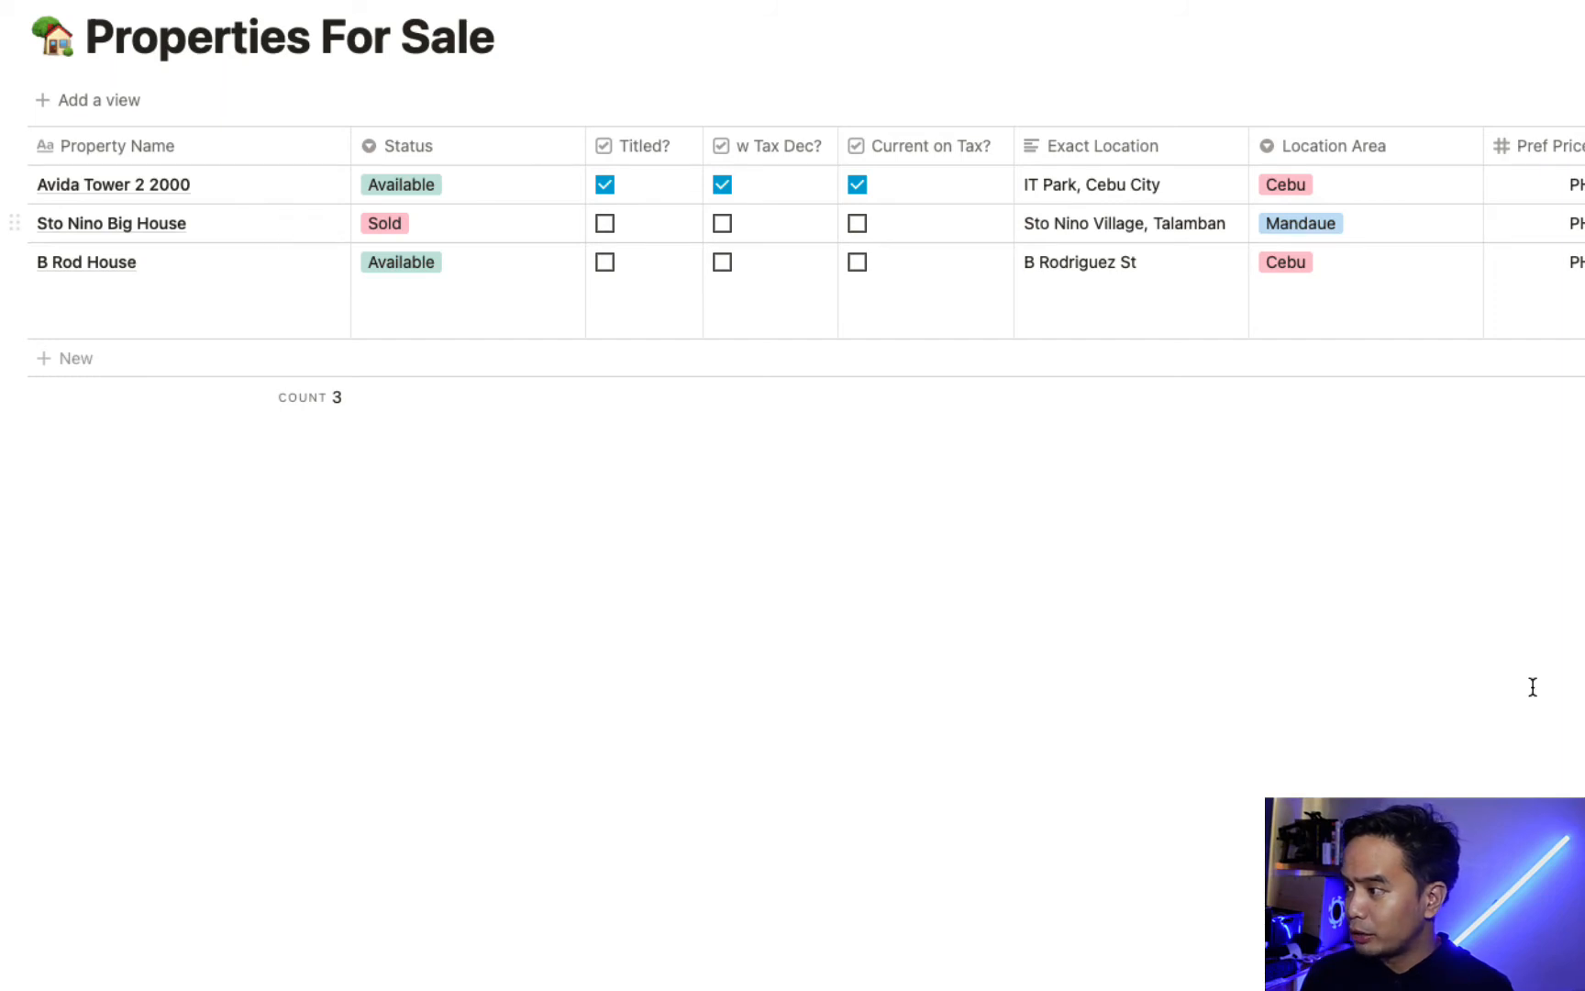
Examine the Properties For Sale columns from Status through Tasks, and the Status options available for Avida Tower 2 2000
scroll(792, 238, right, 10)
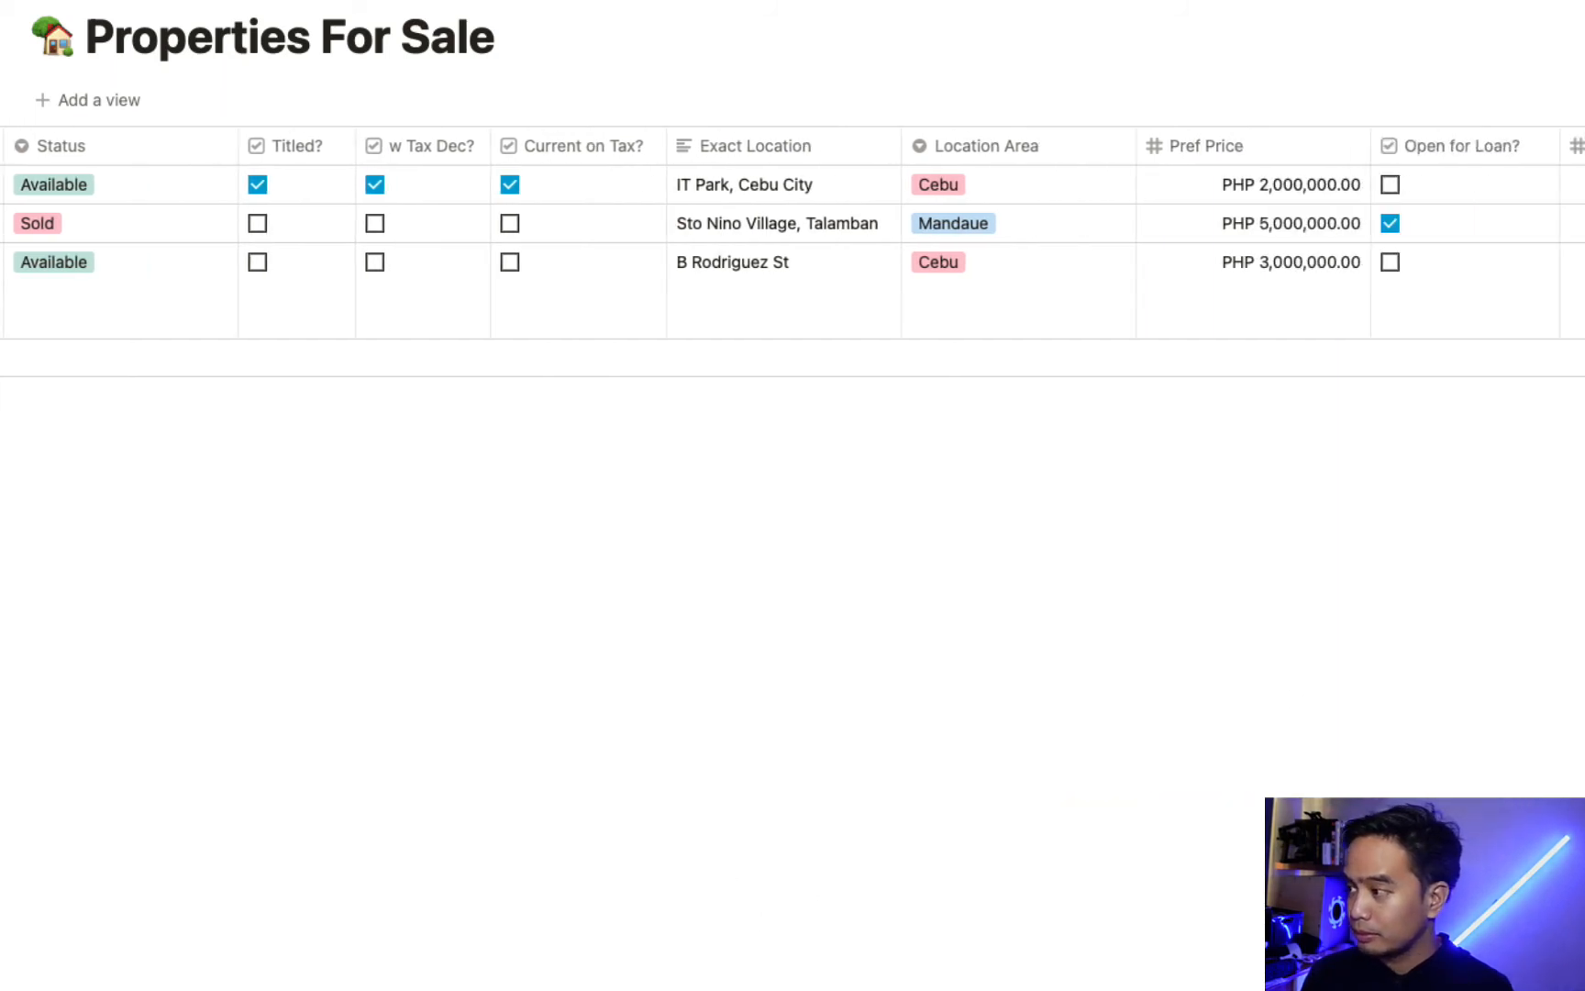
scroll(793, 239, right, 10)
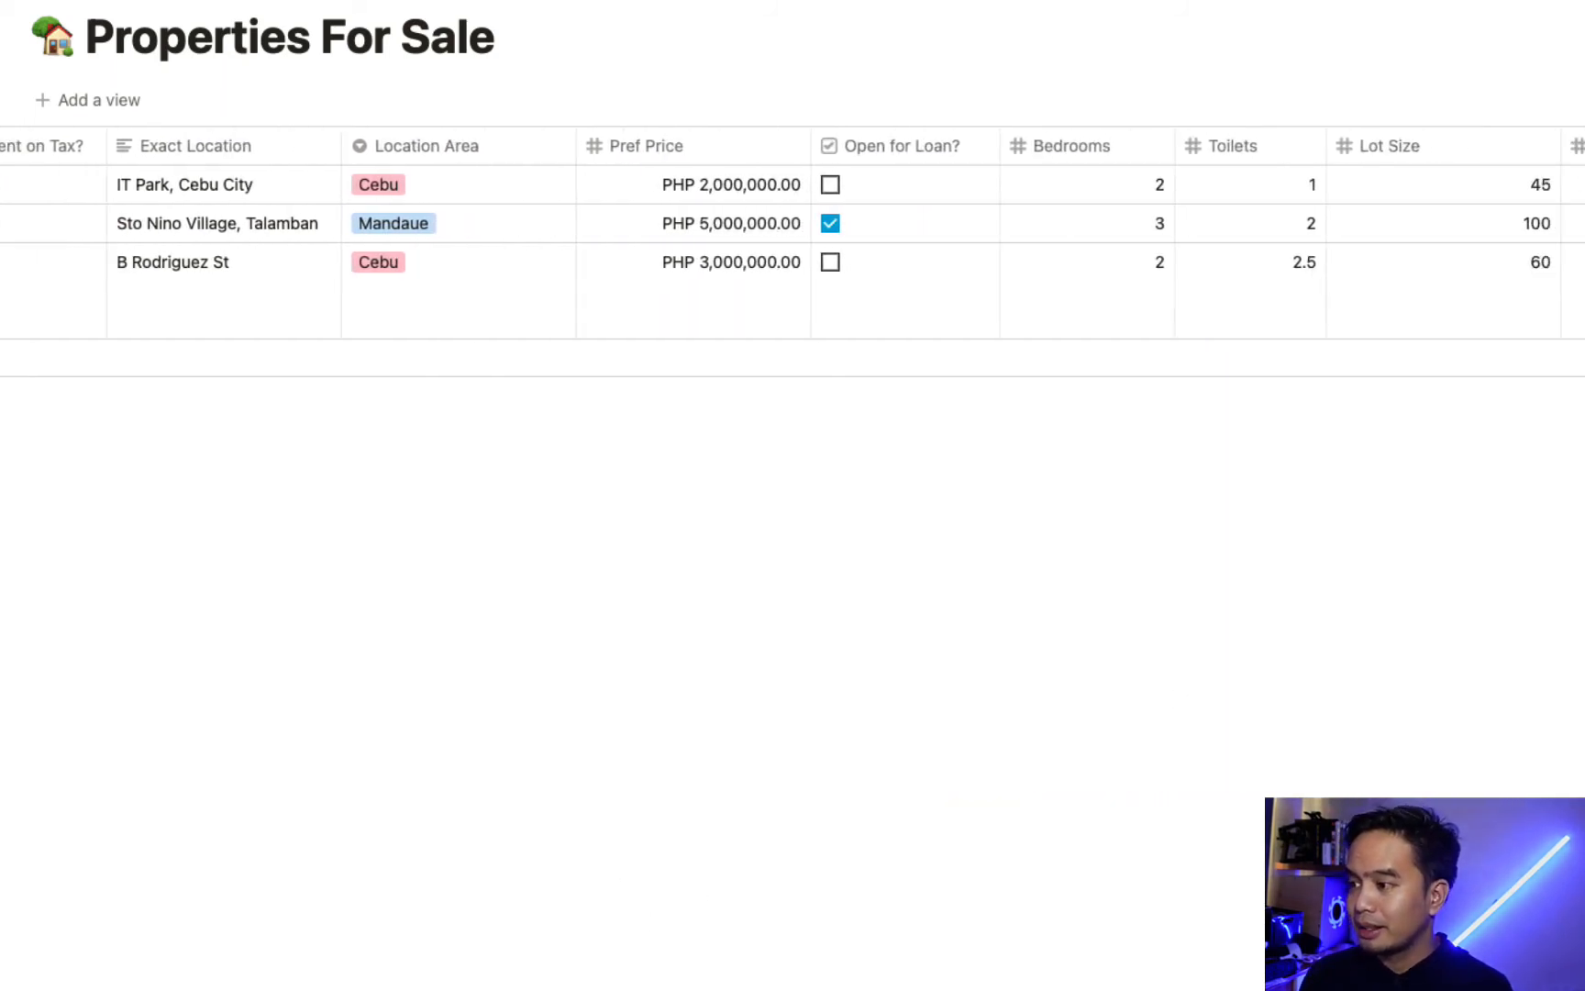
scroll(793, 239, right, 2)
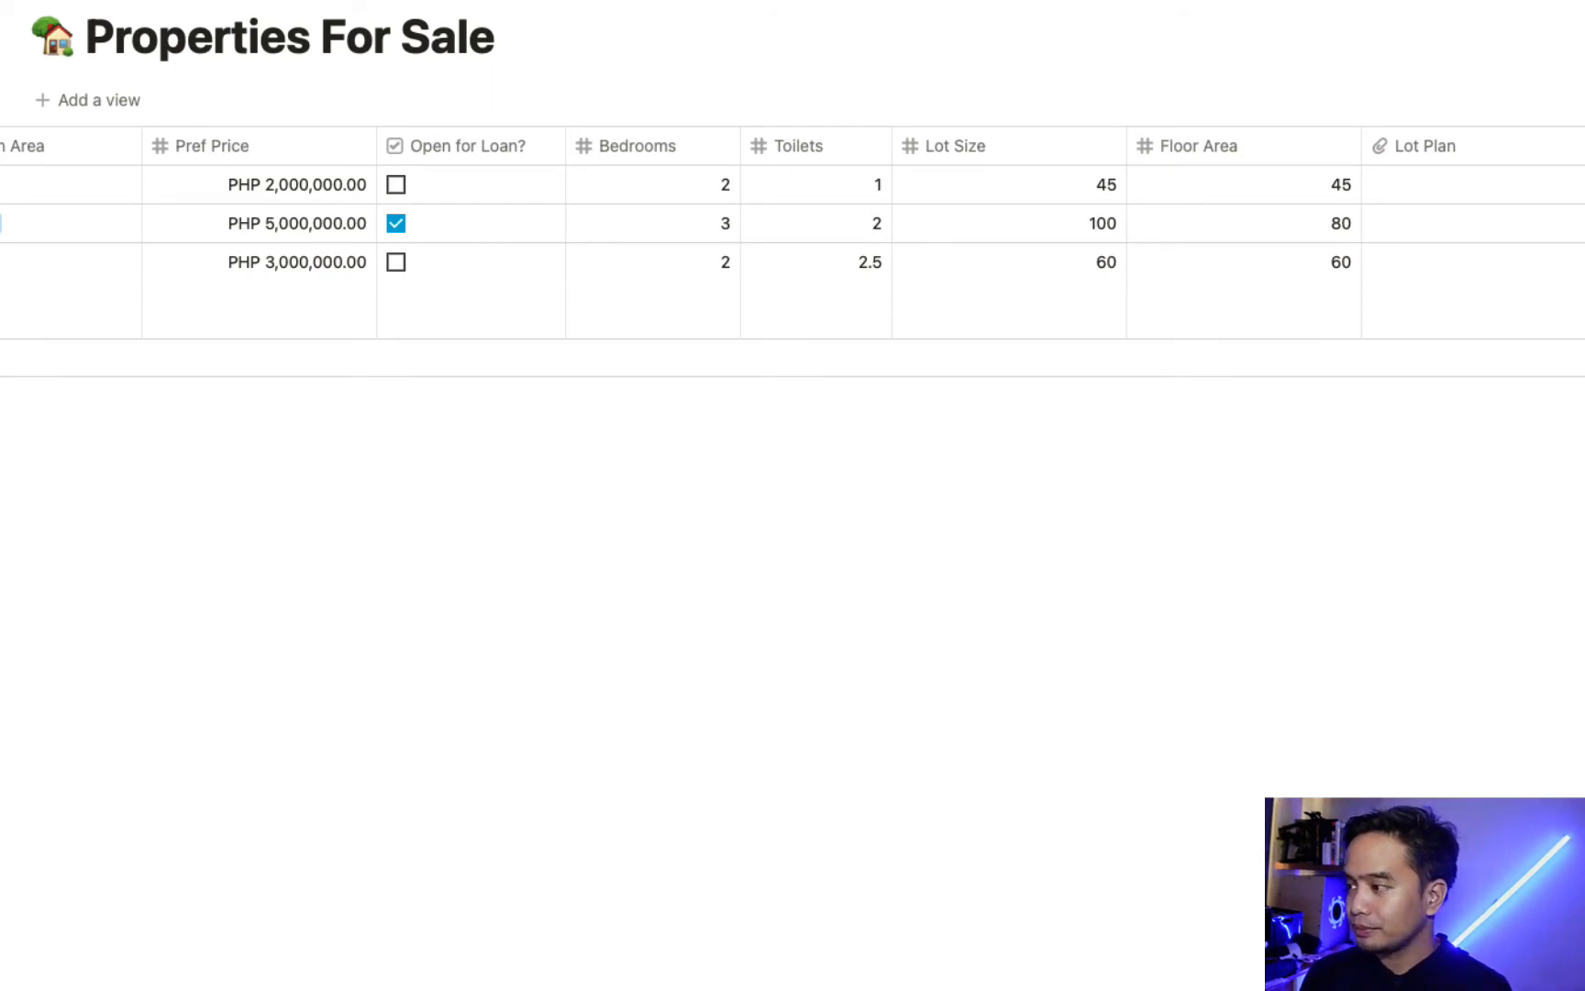
scroll(793, 234, right, 10)
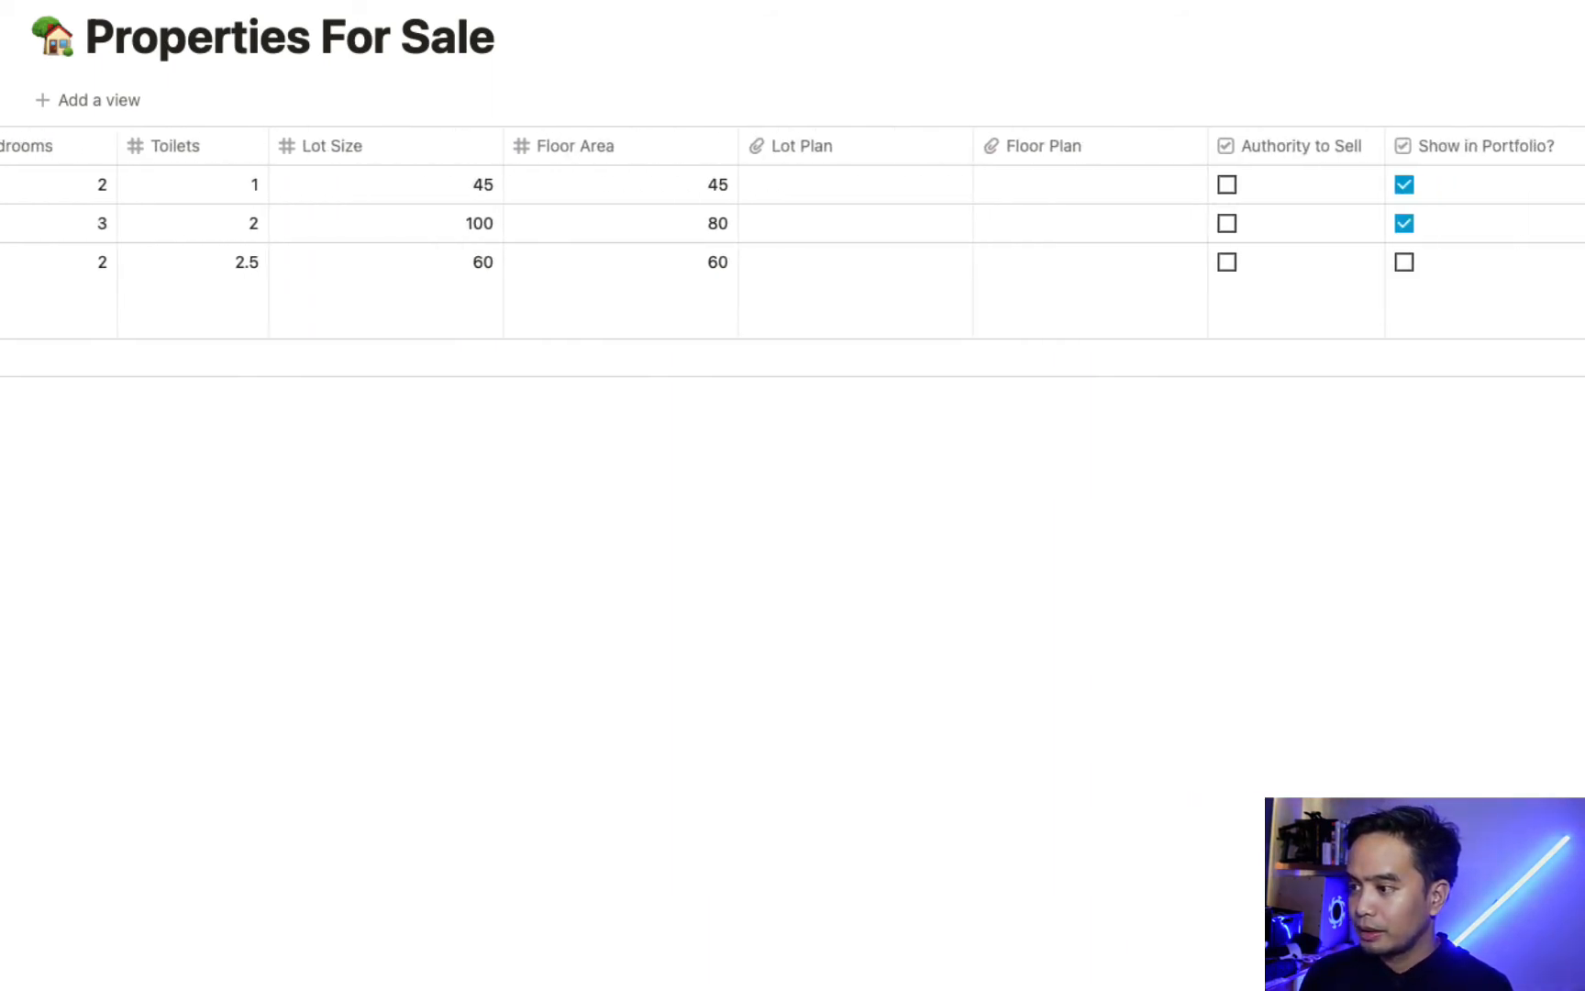
scroll(793, 234, right, 6)
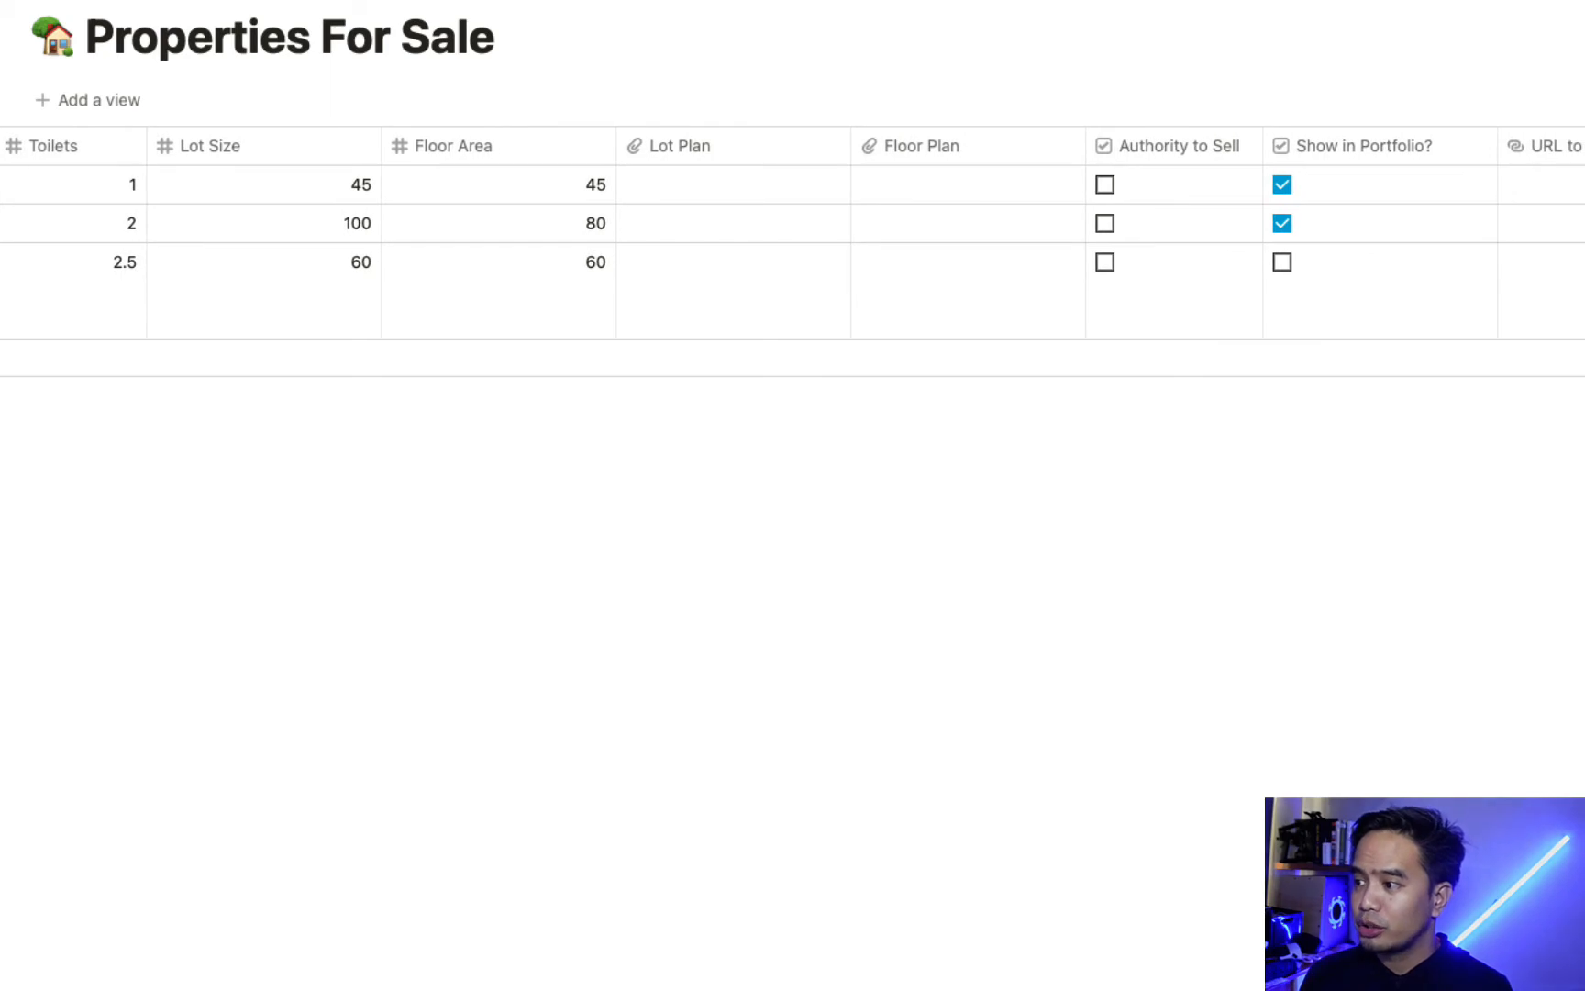
scroll(792, 234, right, 5)
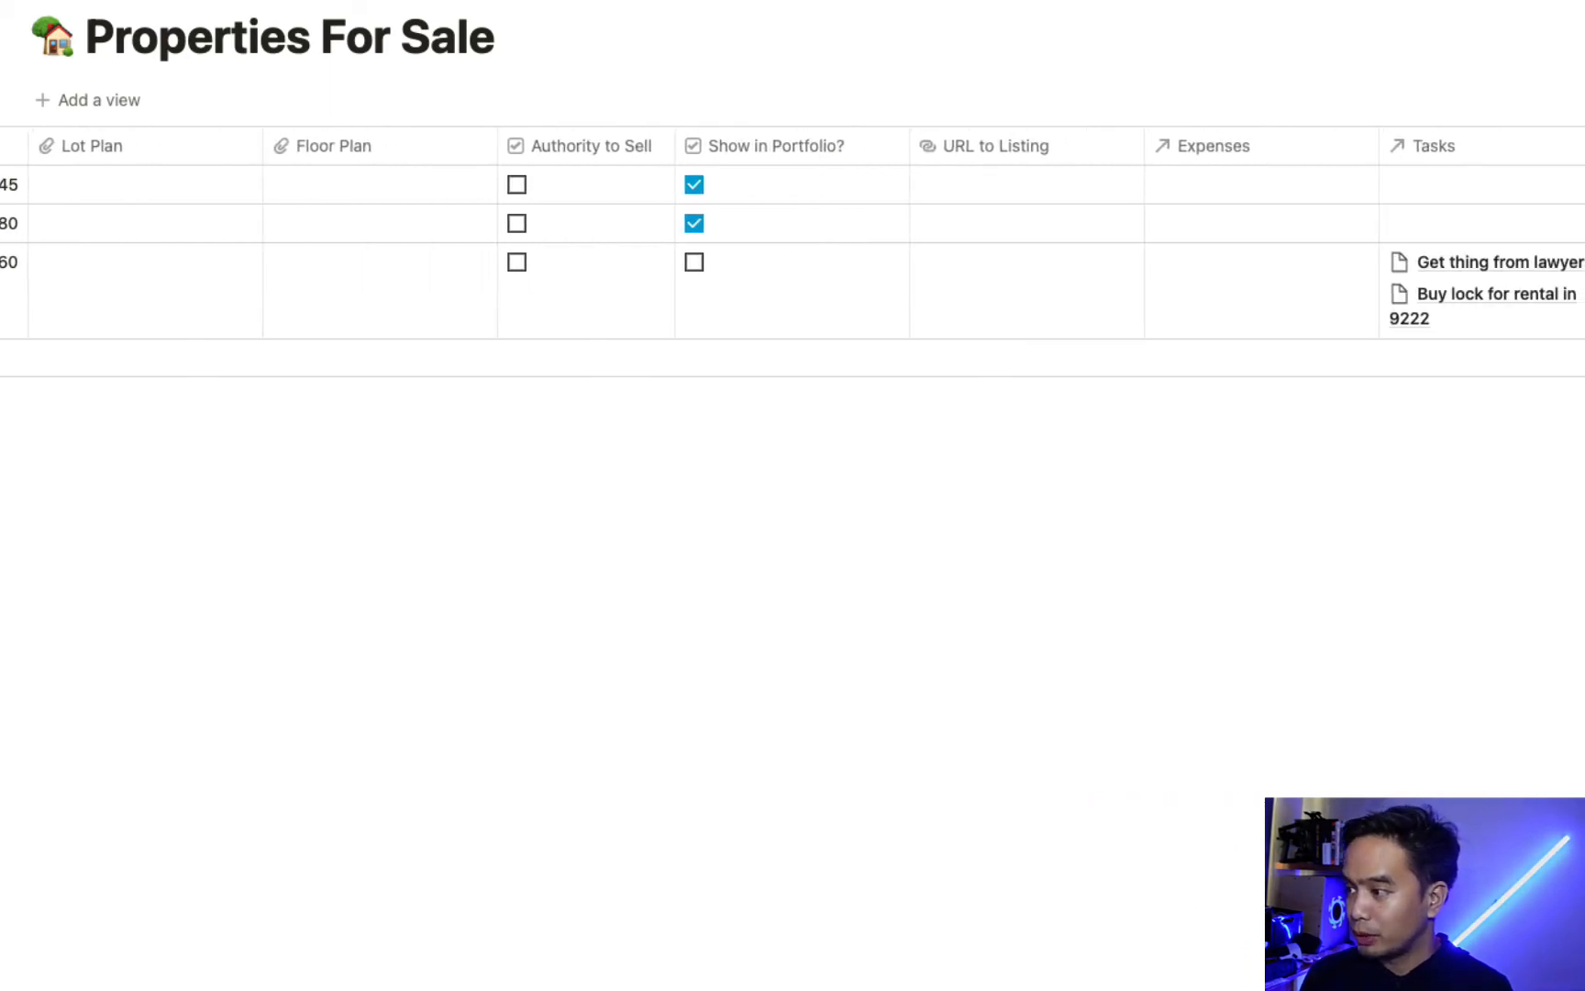
scroll(792, 233, right, 1)
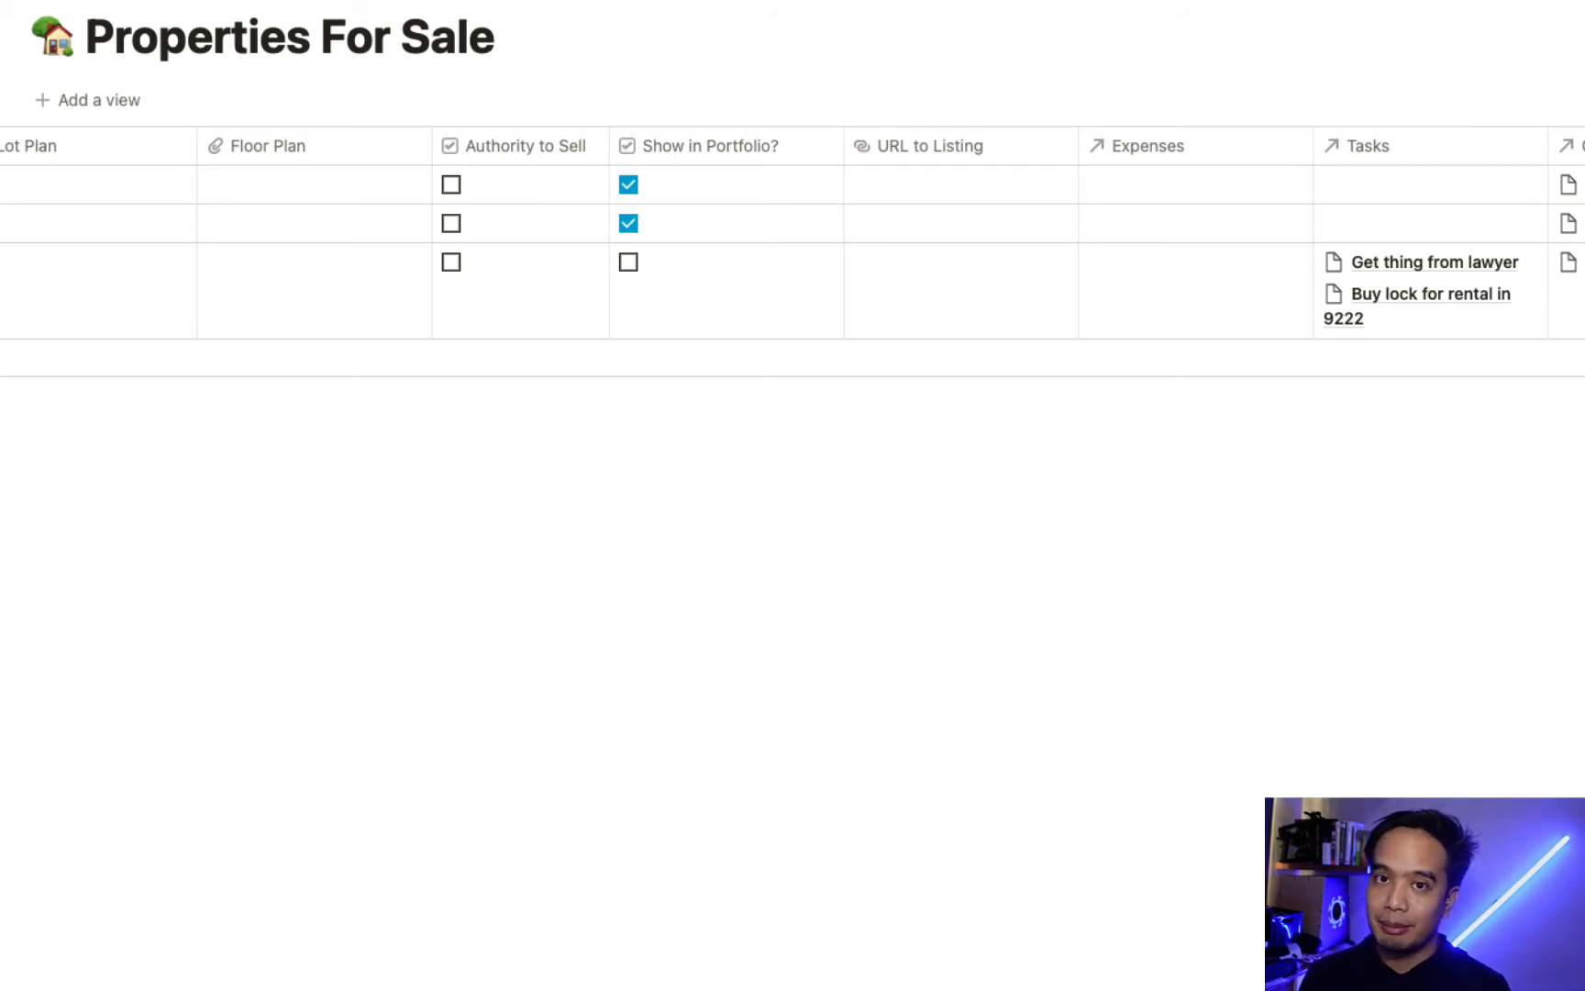
scroll(627, 248, left, 15)
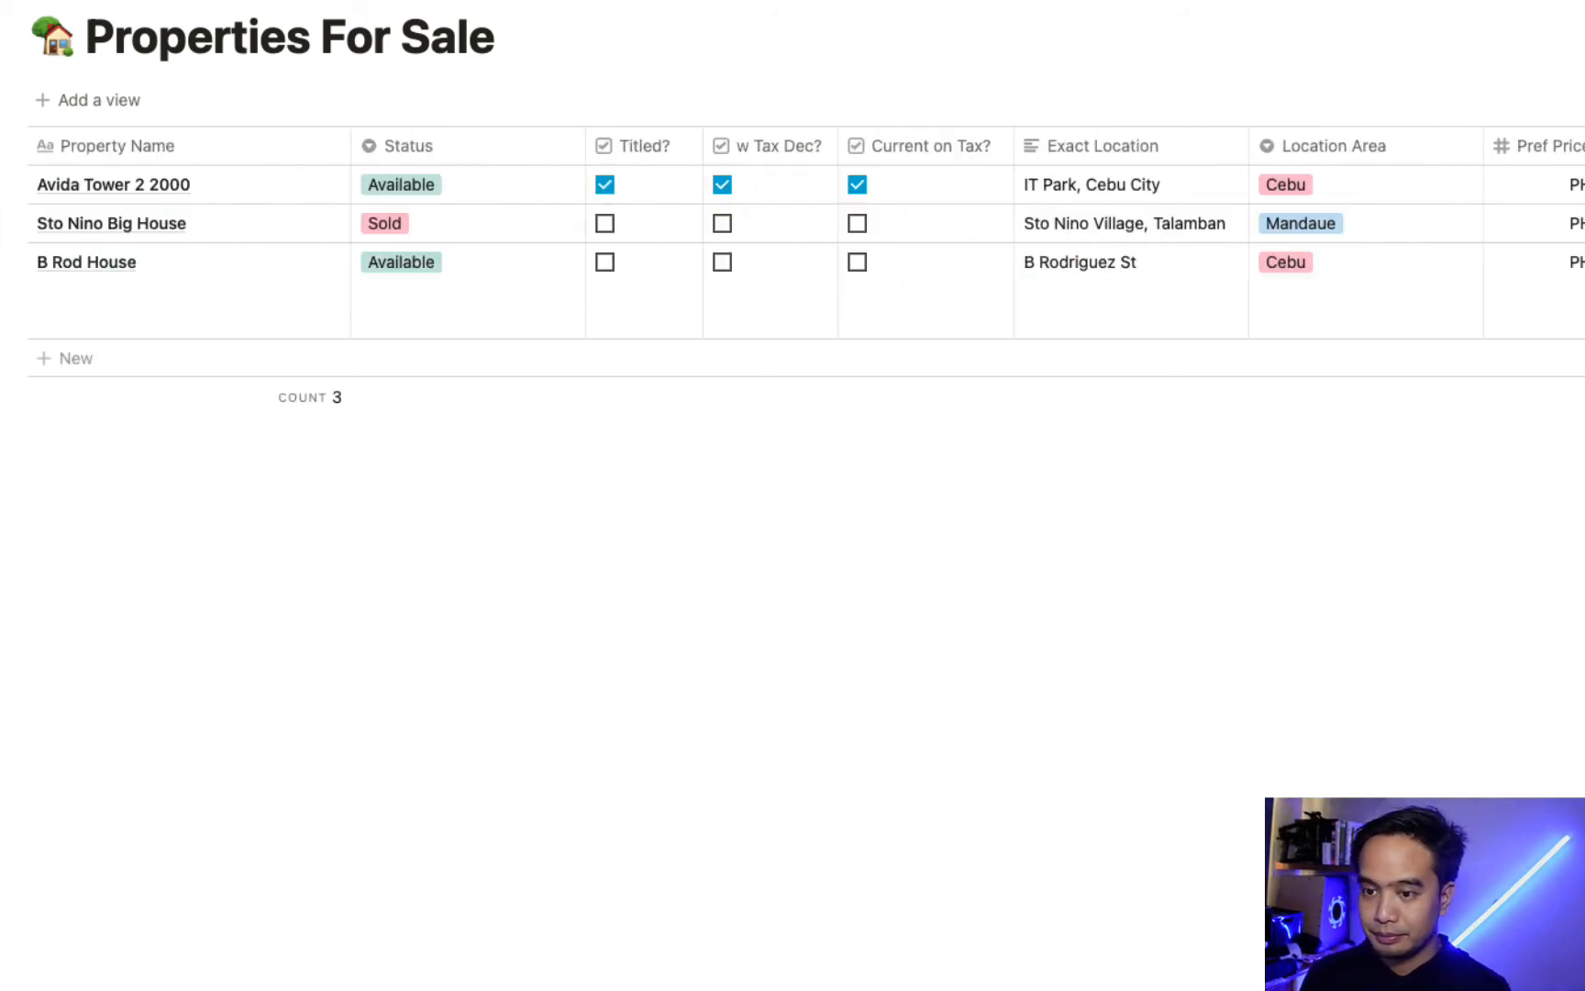
click(445, 197)
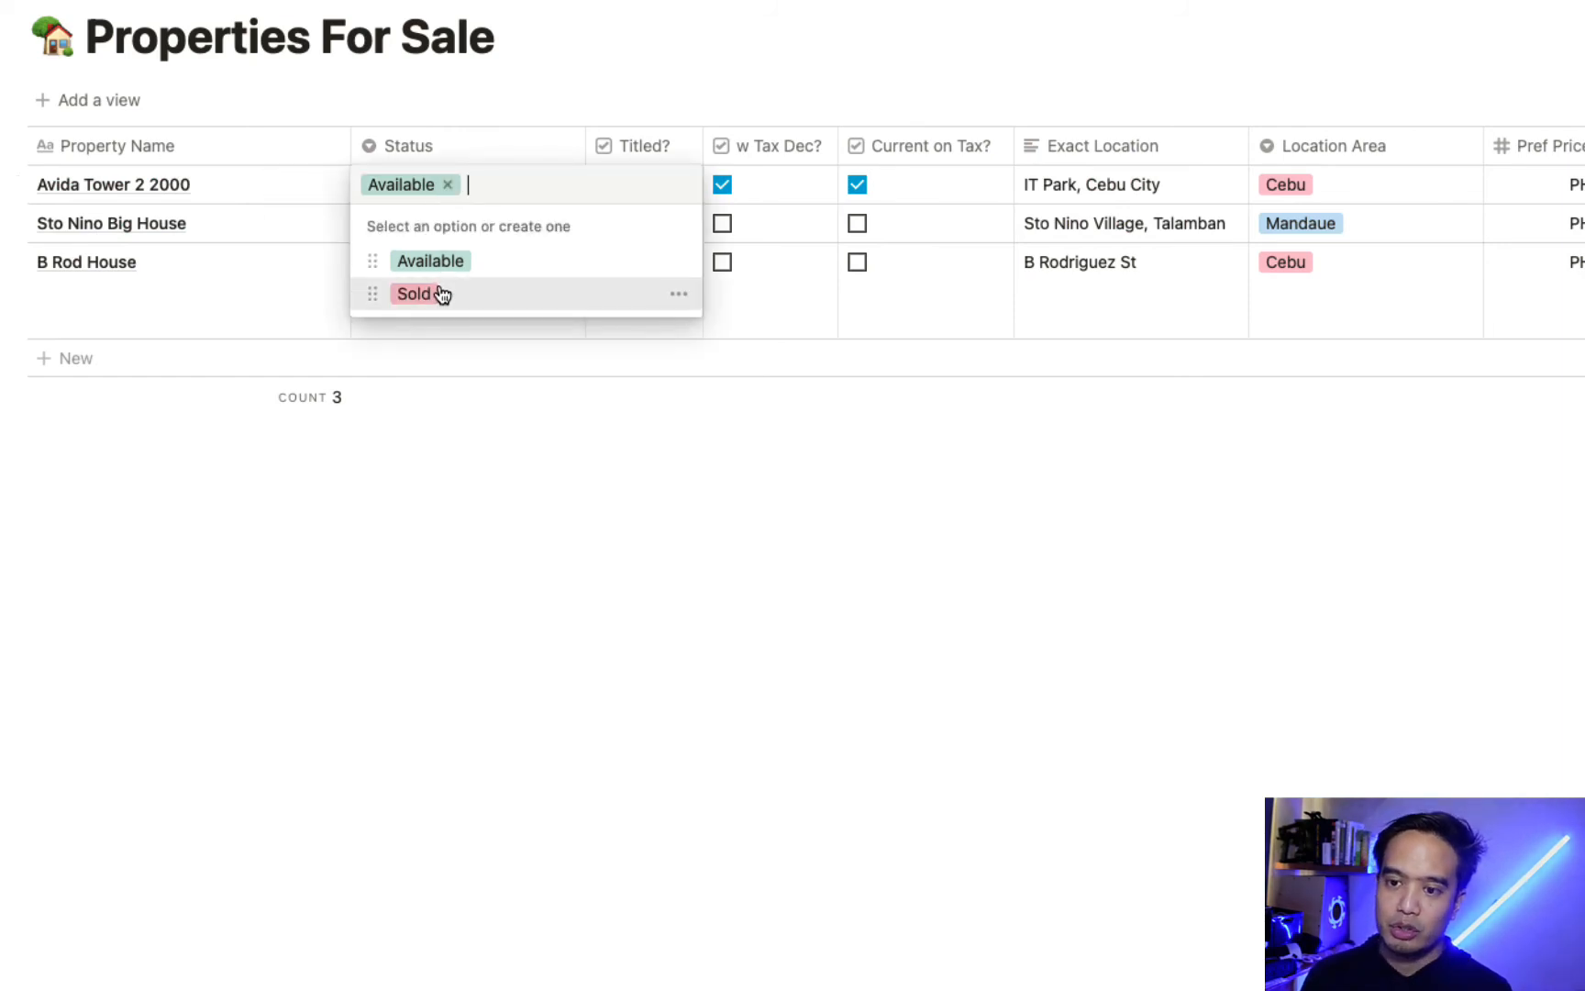
key(Escape)
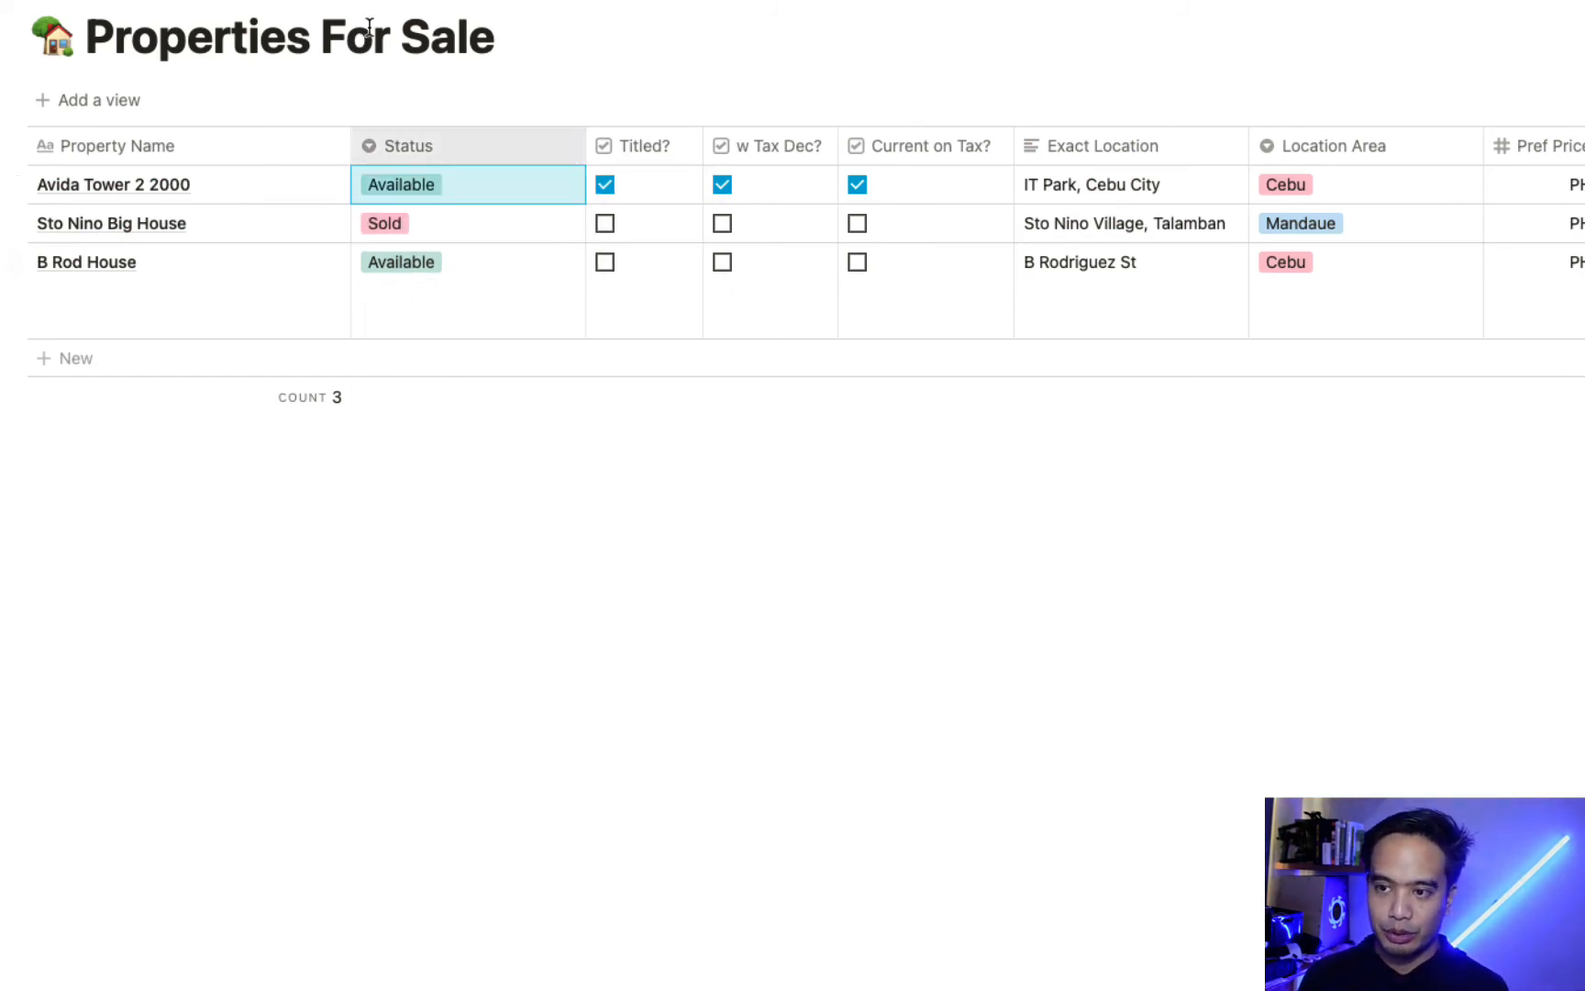
Return to the dashboard and open the Properties For Rent page from the Work section
key(super+bracketleft)
scroll(603, 627, down, 20)
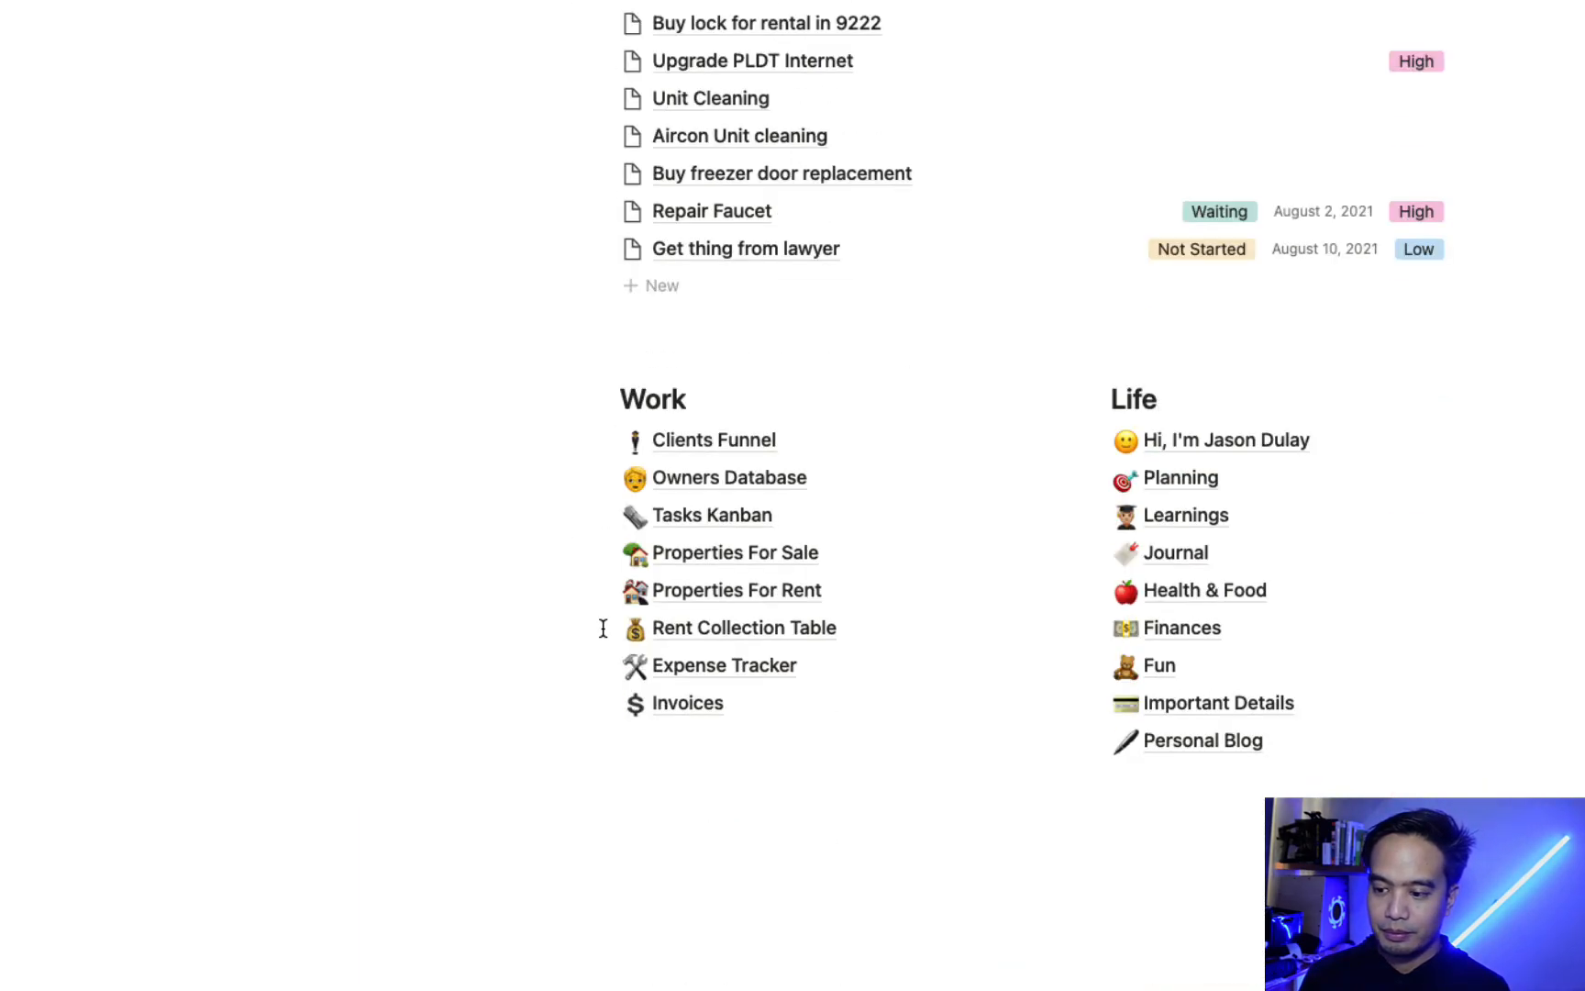
click(696, 596)
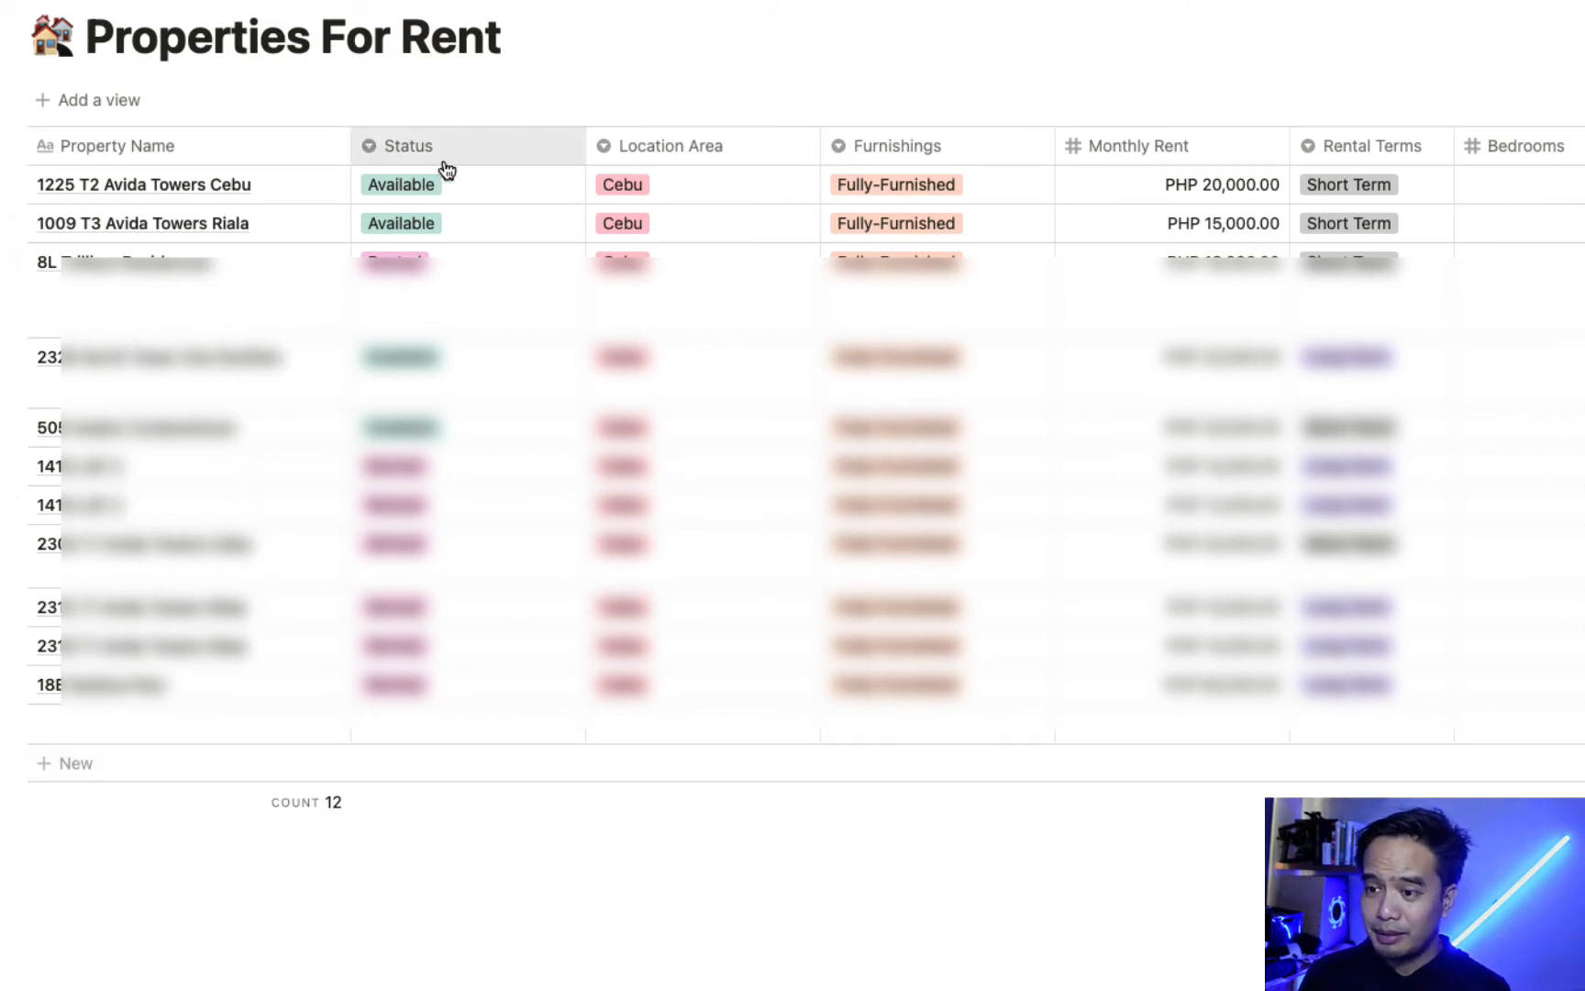
Examine the Properties For Rent columns through Rent Collections, including the Furnishings and Type options available for 1225 T2 Avida Towers Cebu
click(1028, 190)
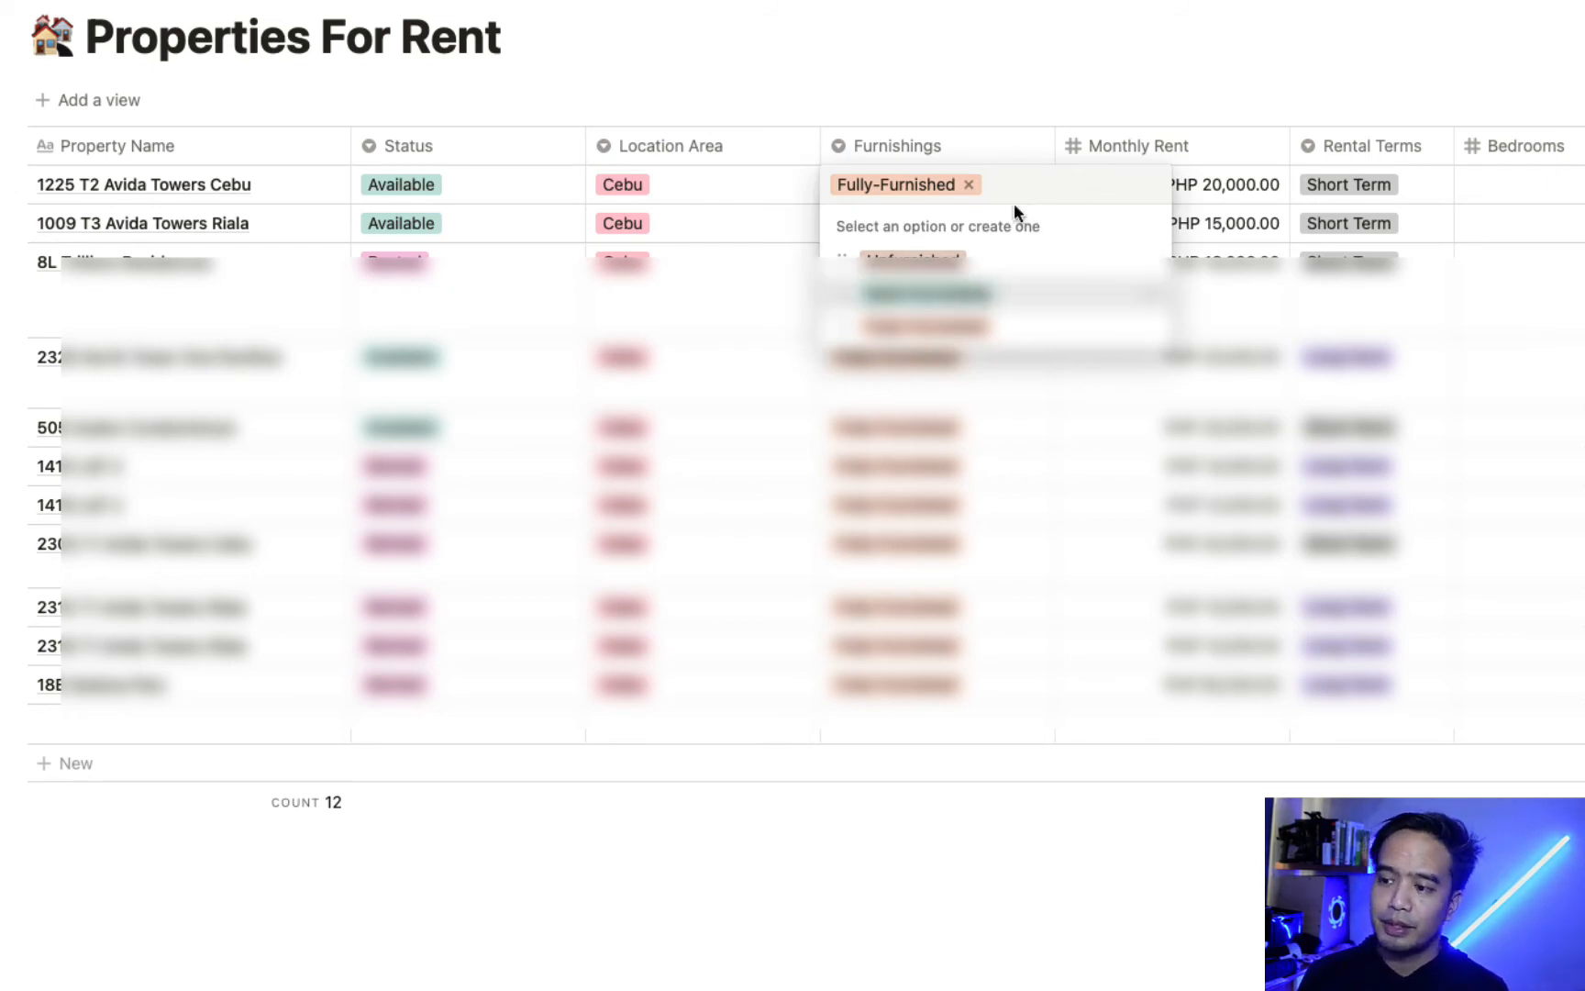
click(1024, 91)
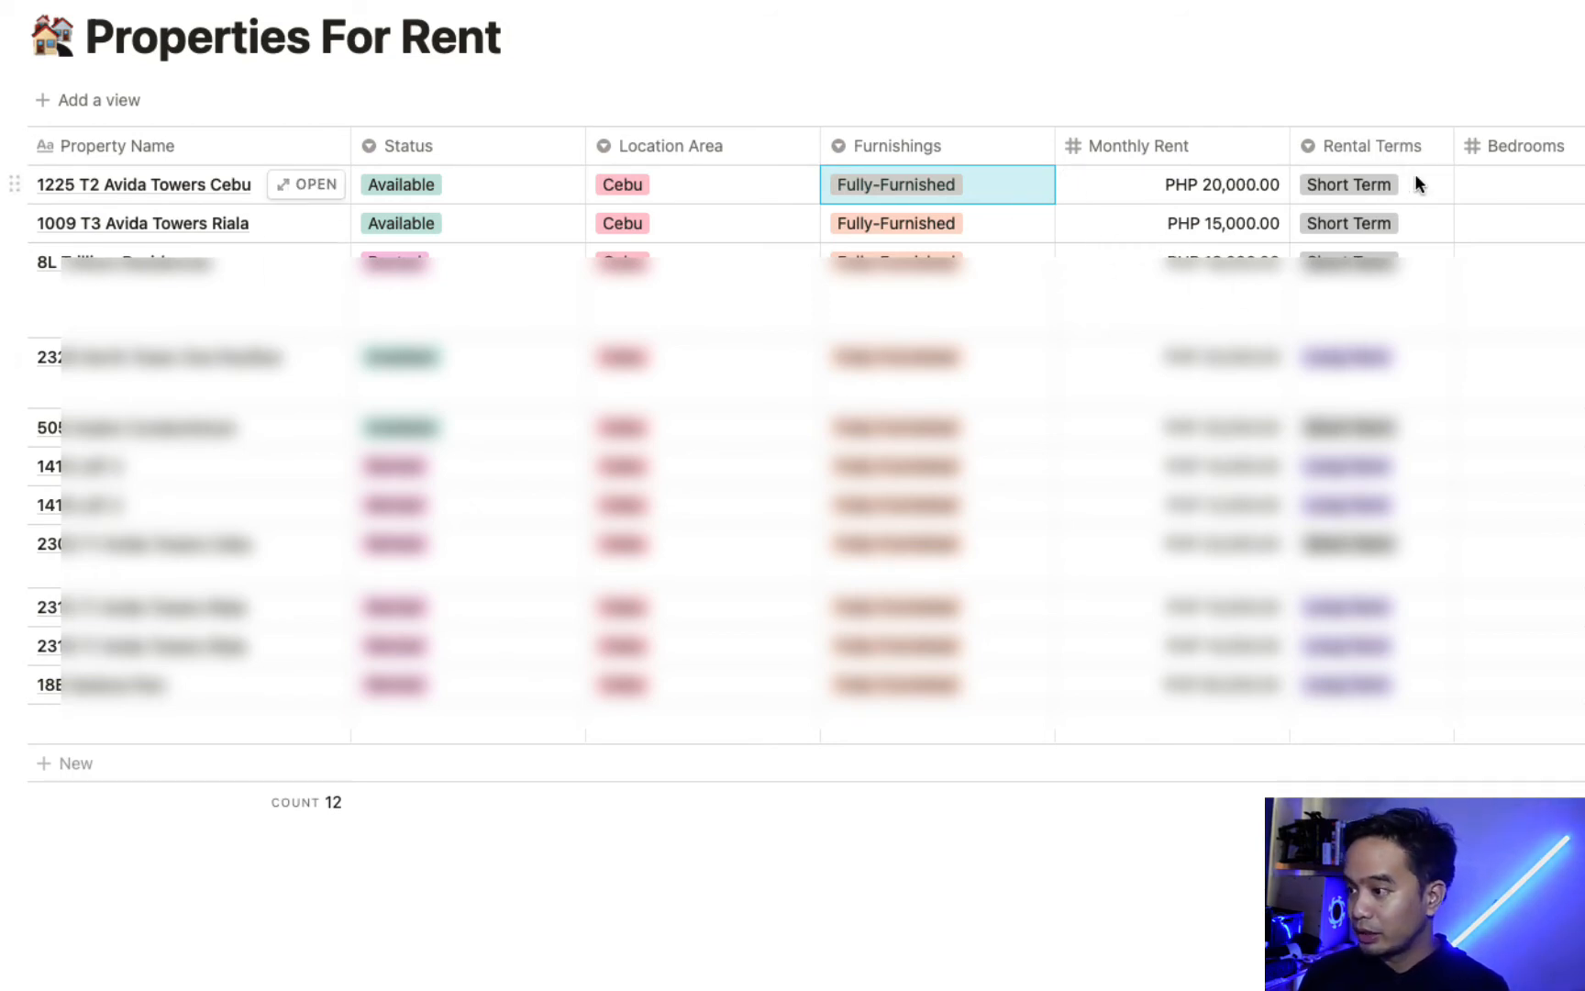
scroll(792, 441, right, 10)
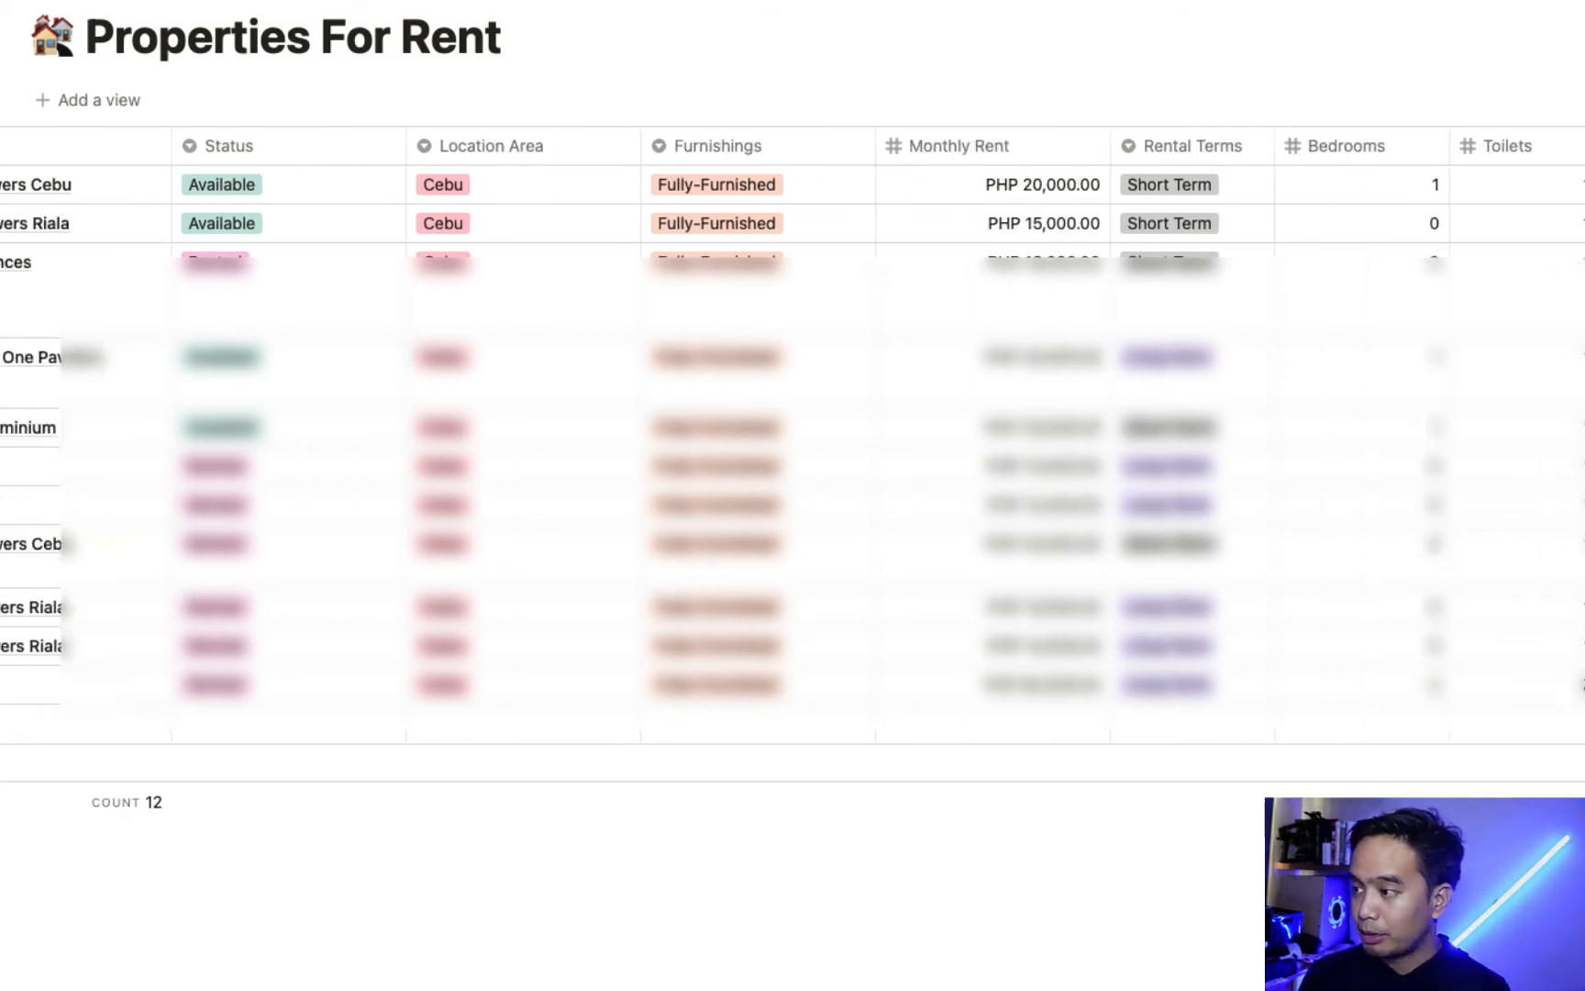
scroll(1026, 463, right, 10)
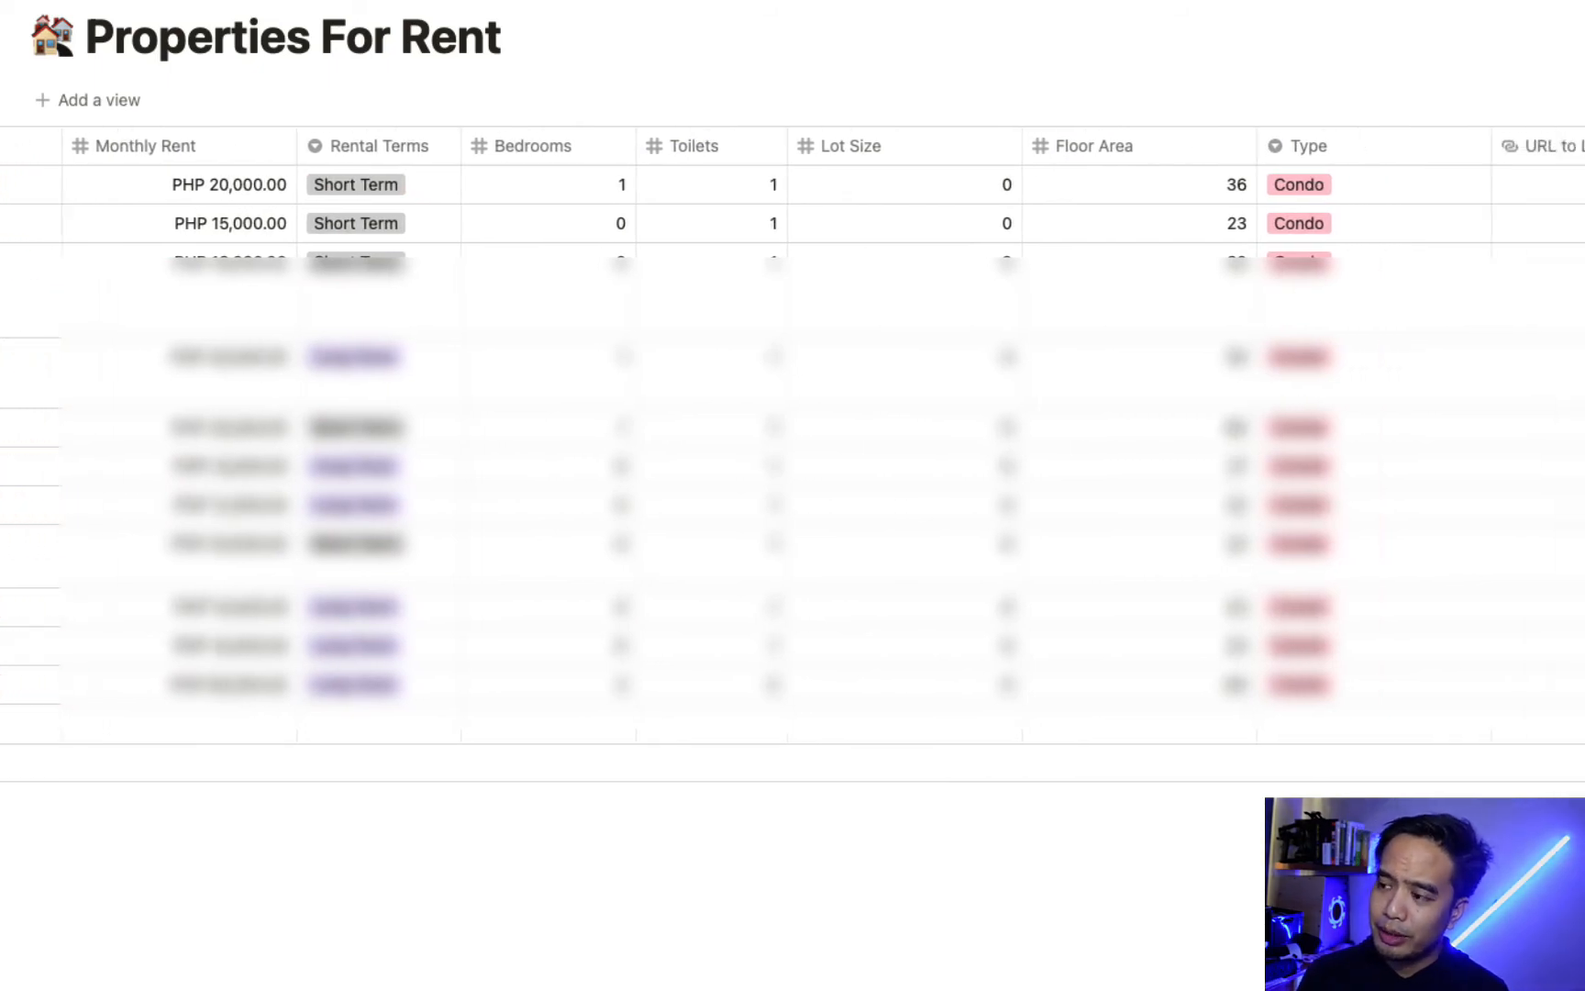
click(955, 184)
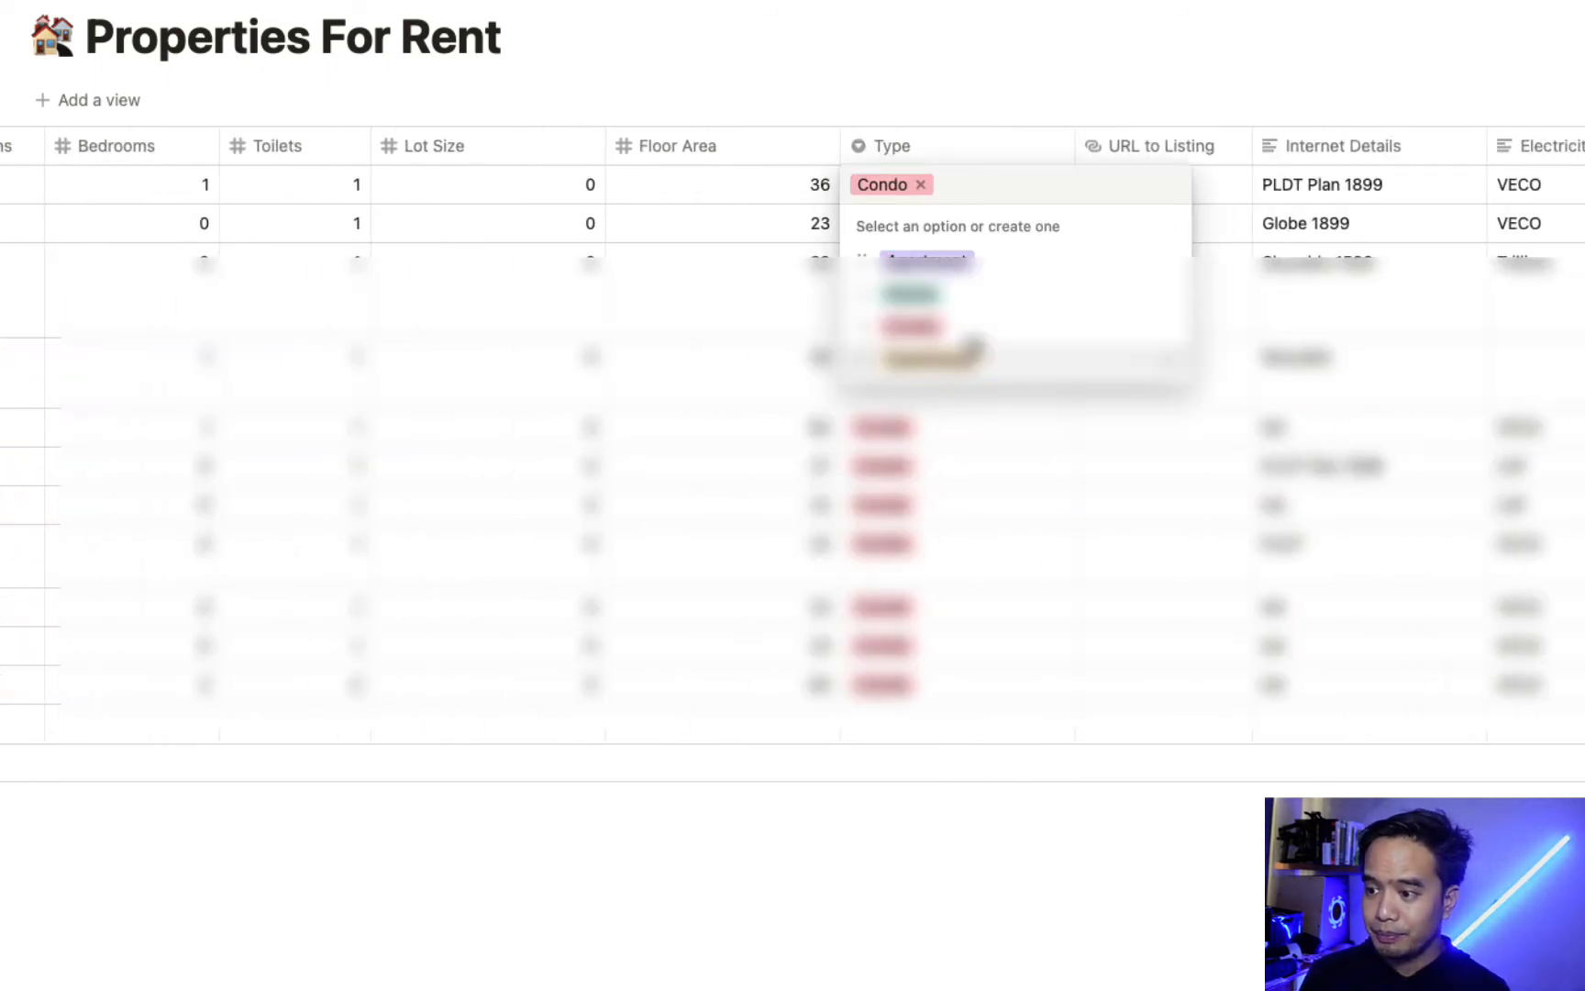
key(Escape)
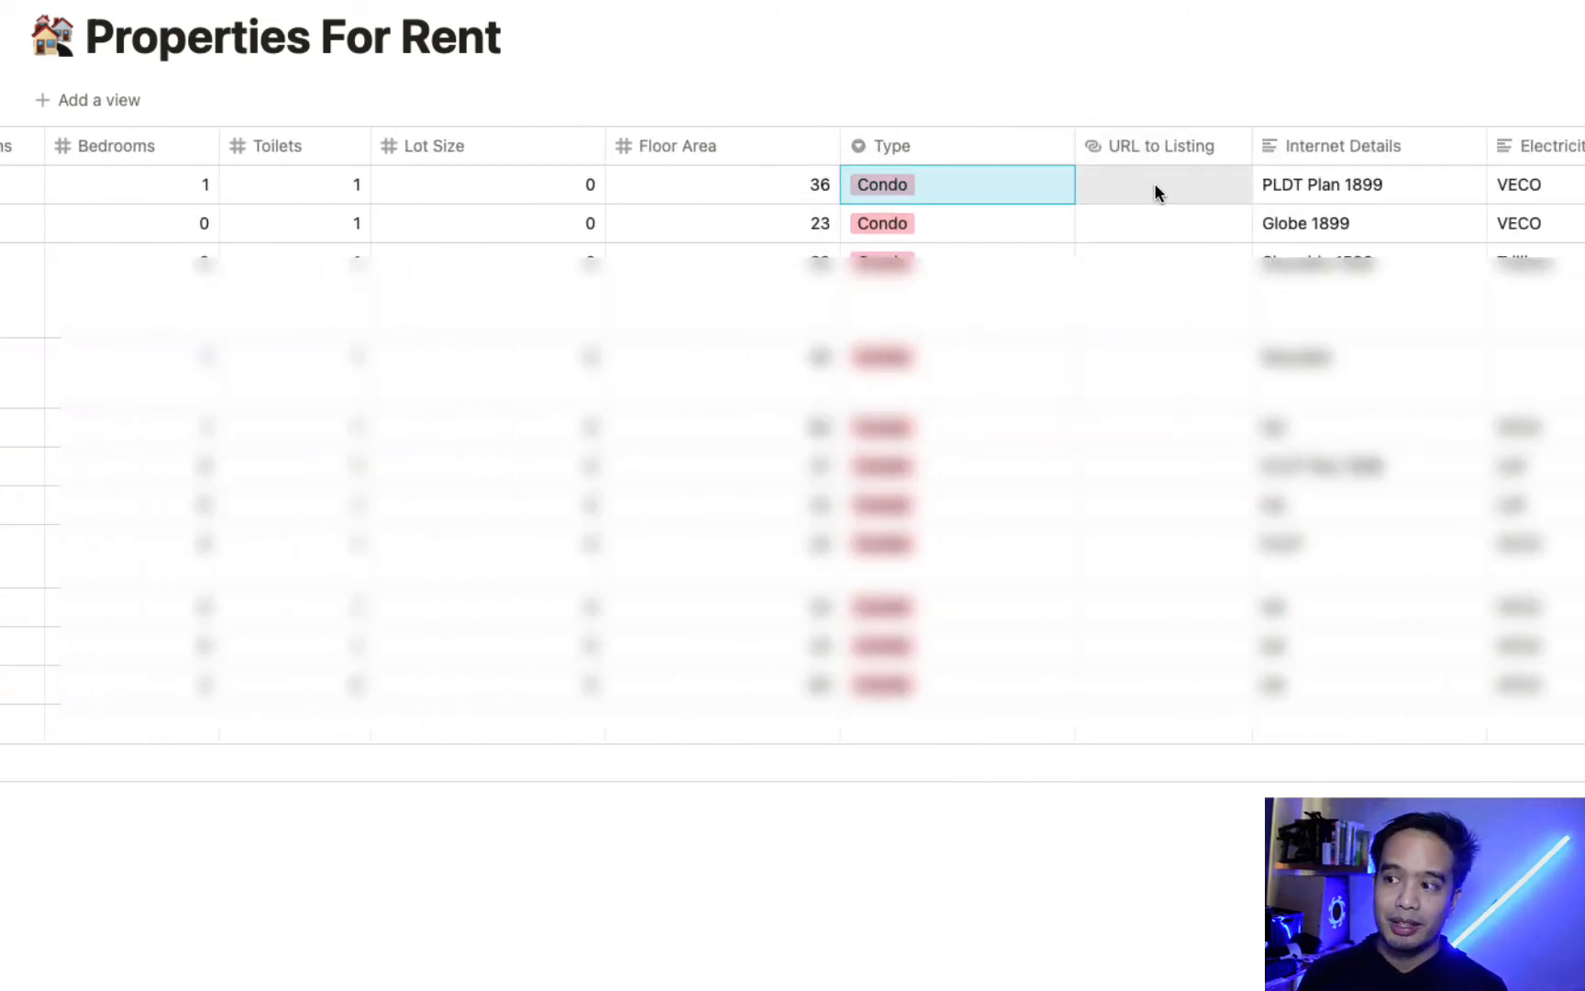
scroll(1319, 178, right, 10)
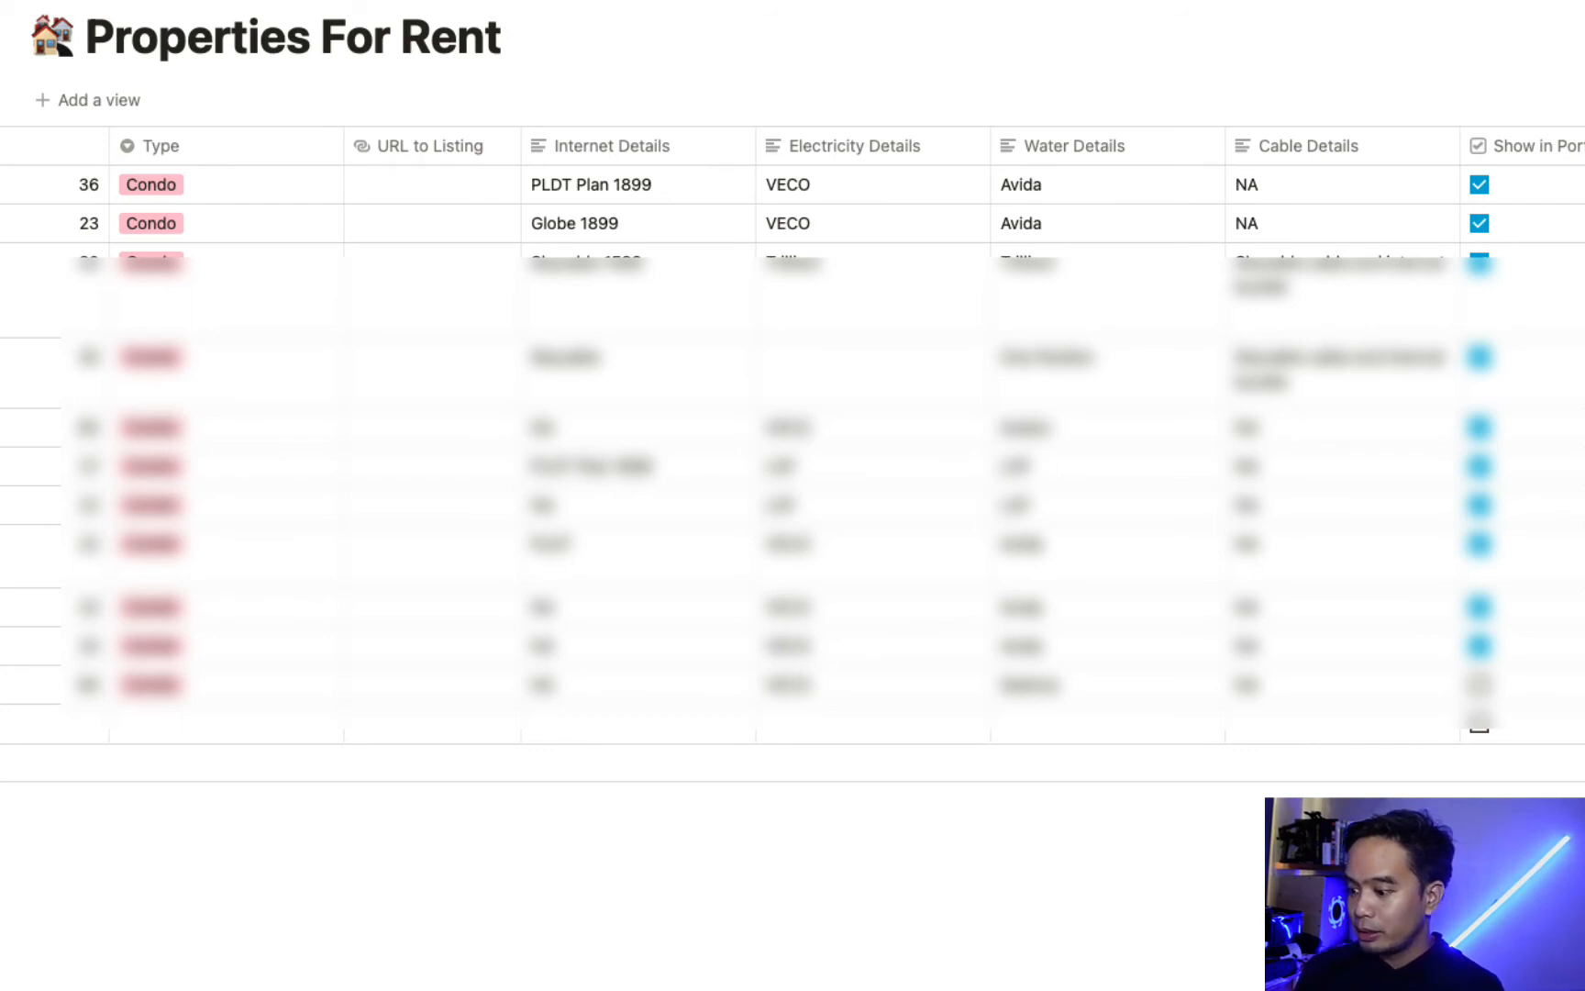
scroll(793, 431, right, 10)
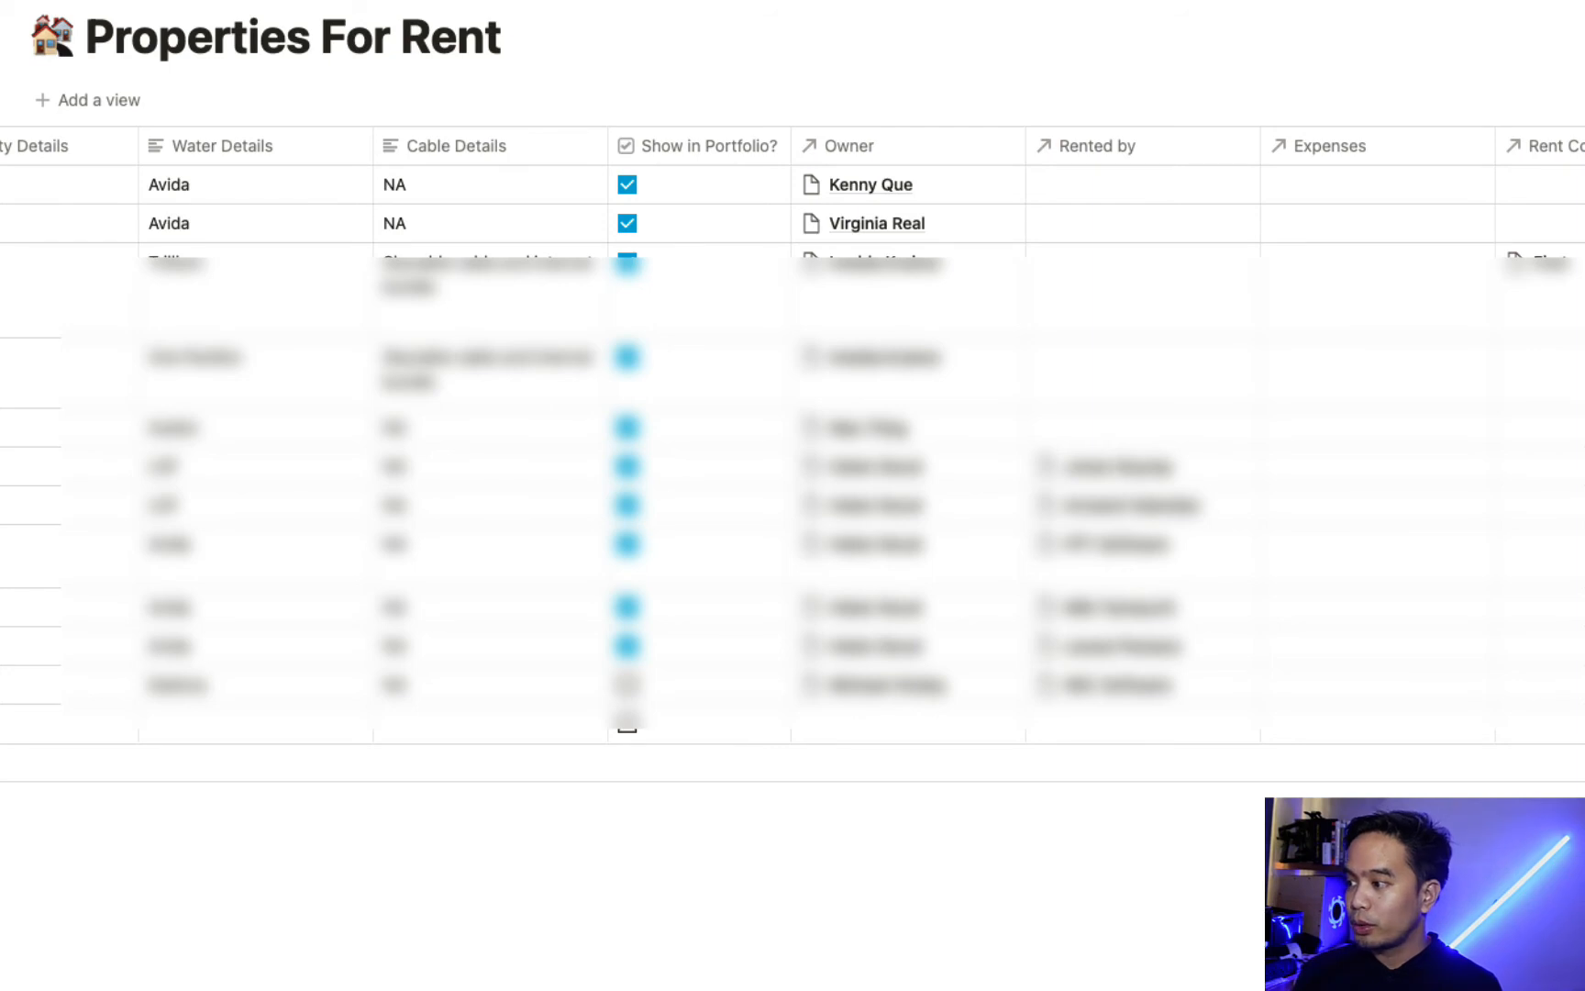
scroll(415, 602, left, 10)
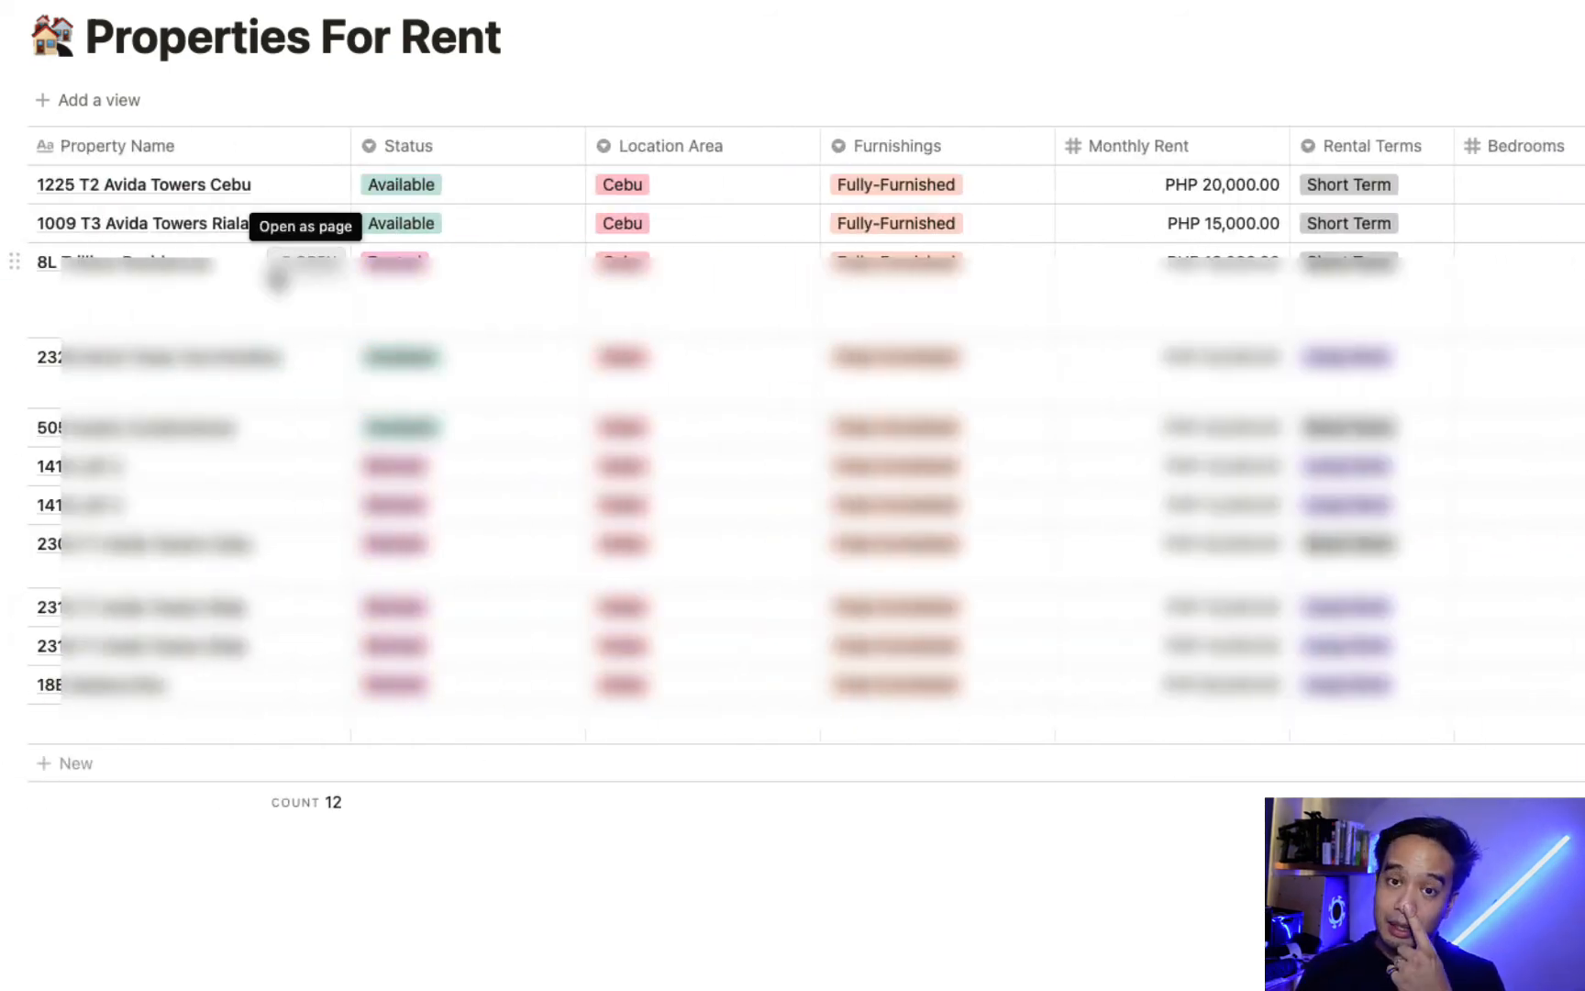
Look through the property pages of 1225 T2 Avida Towers Cebu and 1419 LGF 2, and close them
click(311, 184)
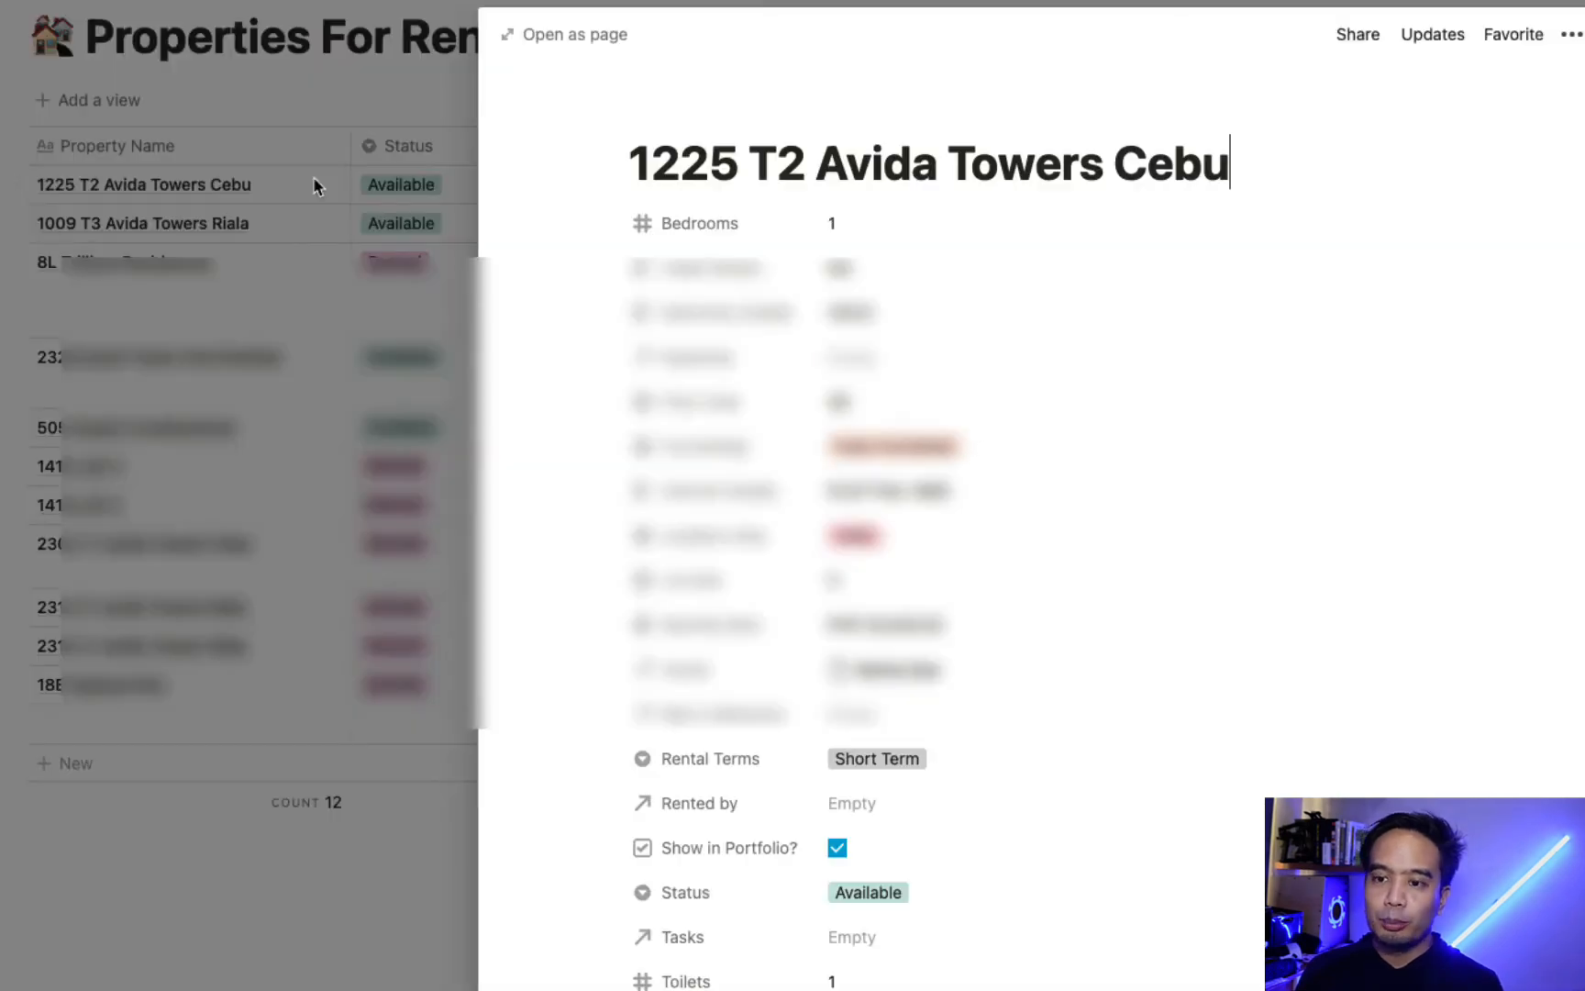
click(231, 556)
click(312, 505)
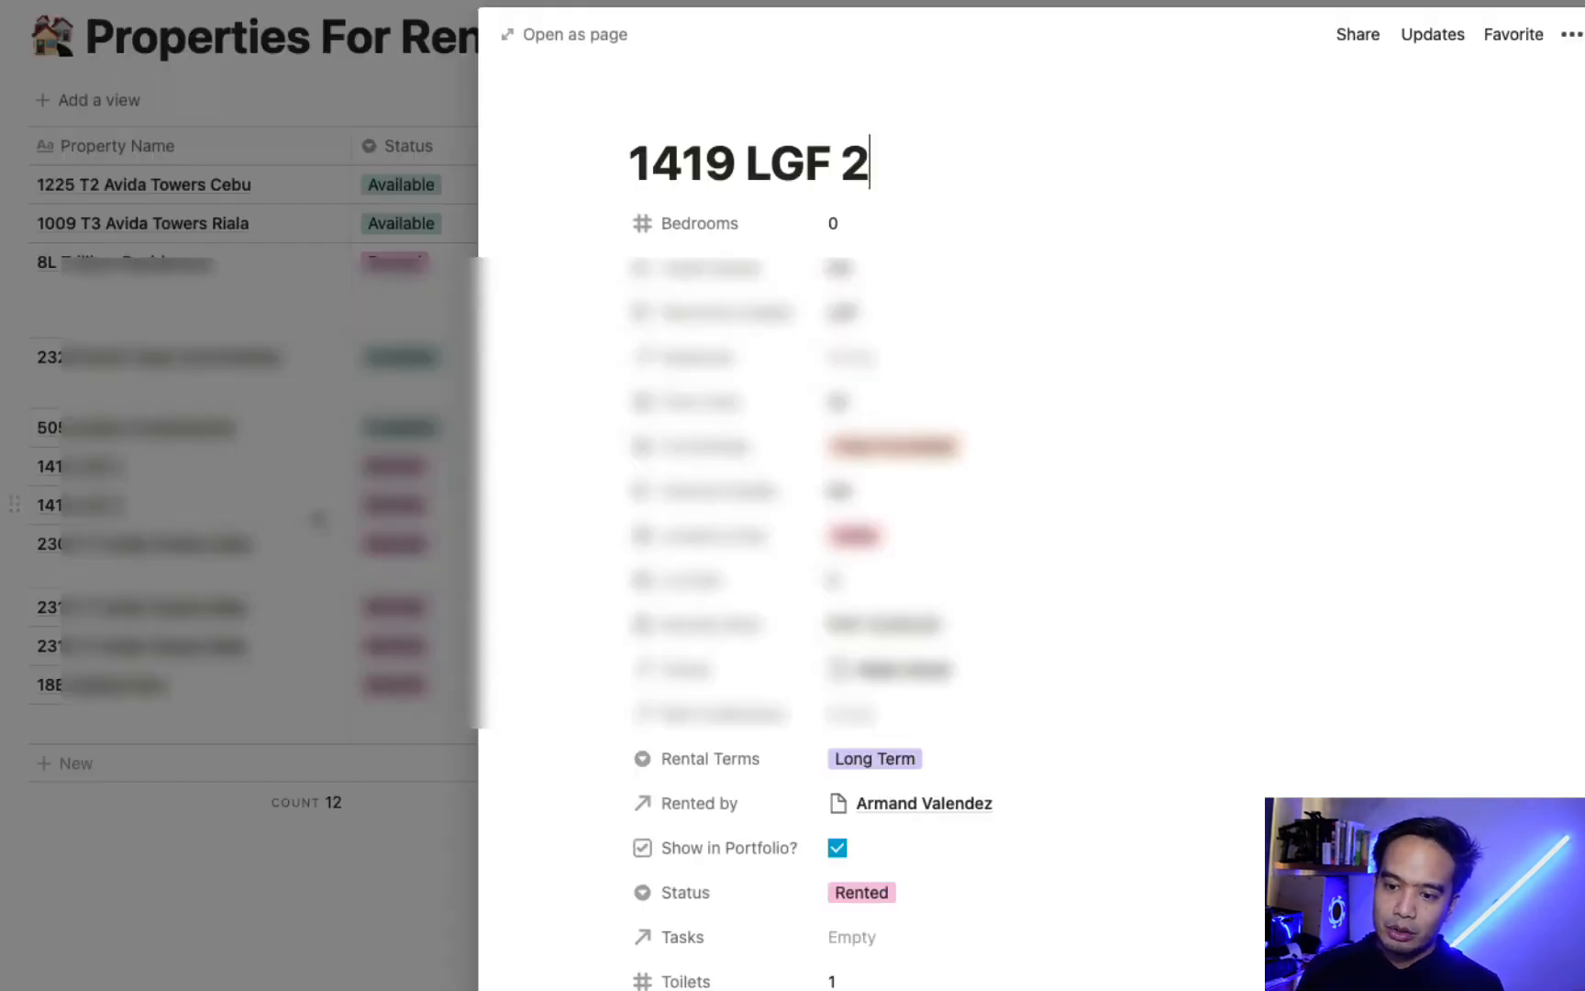
scroll(613, 517, down, 1)
scroll(615, 514, down, 6)
scroll(617, 513, up, 7)
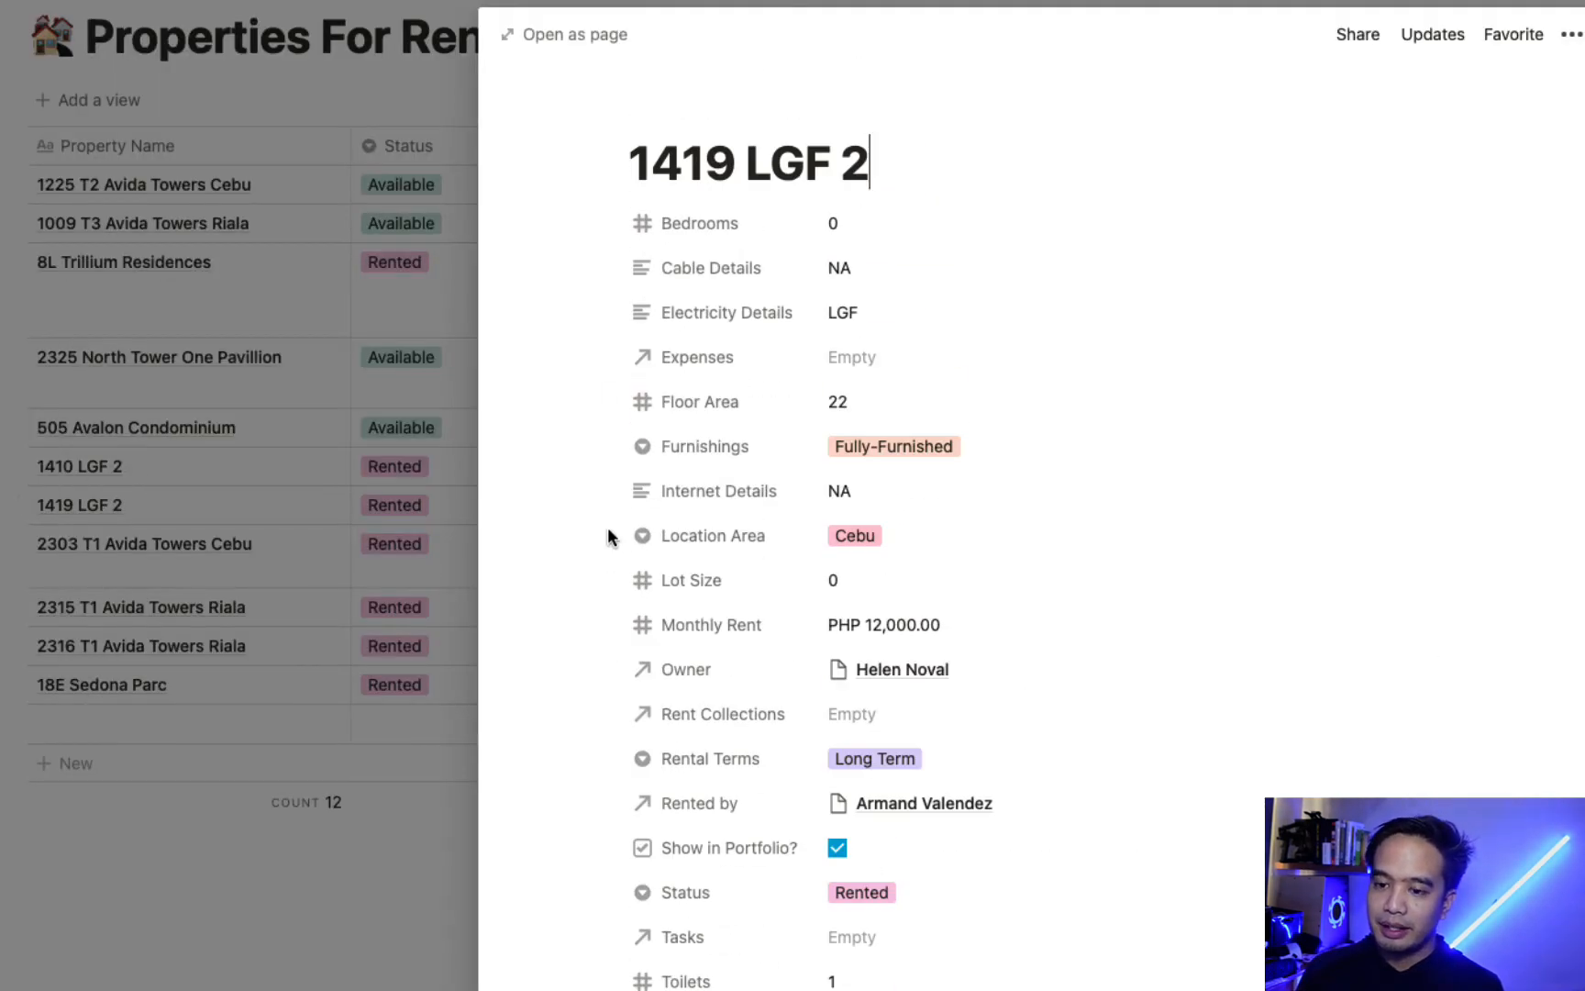
click(280, 380)
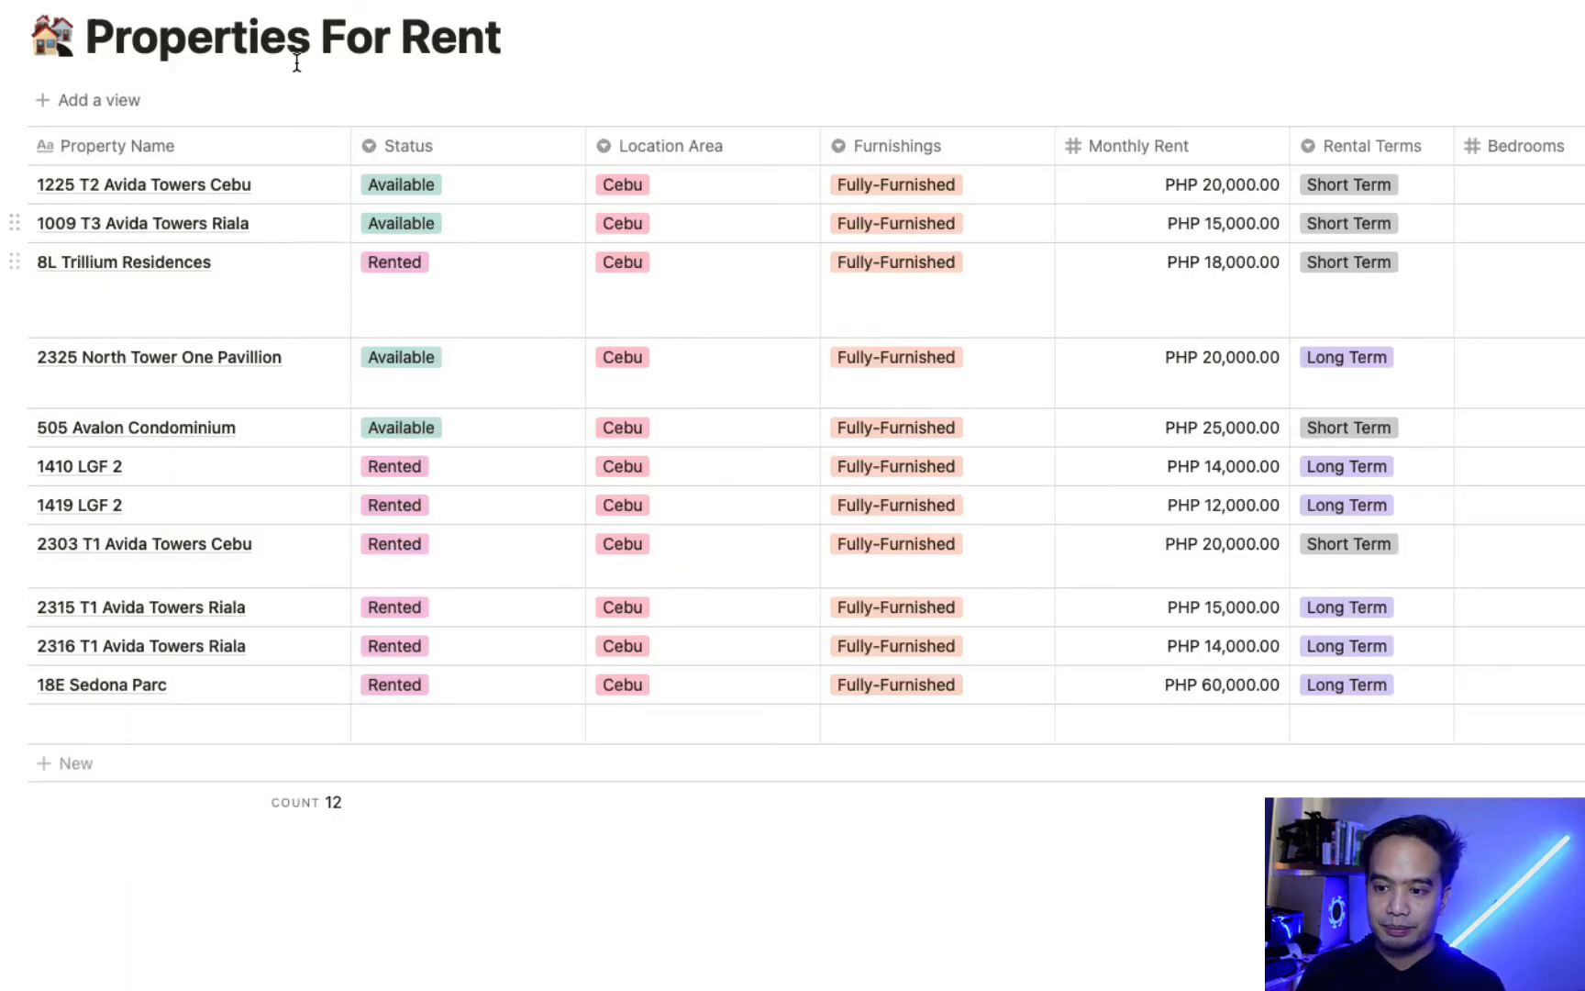
Open the Rent Collection Table from the dashboard's Work section and delete its empty first row
click(312, 2)
scroll(573, 807, down, 8)
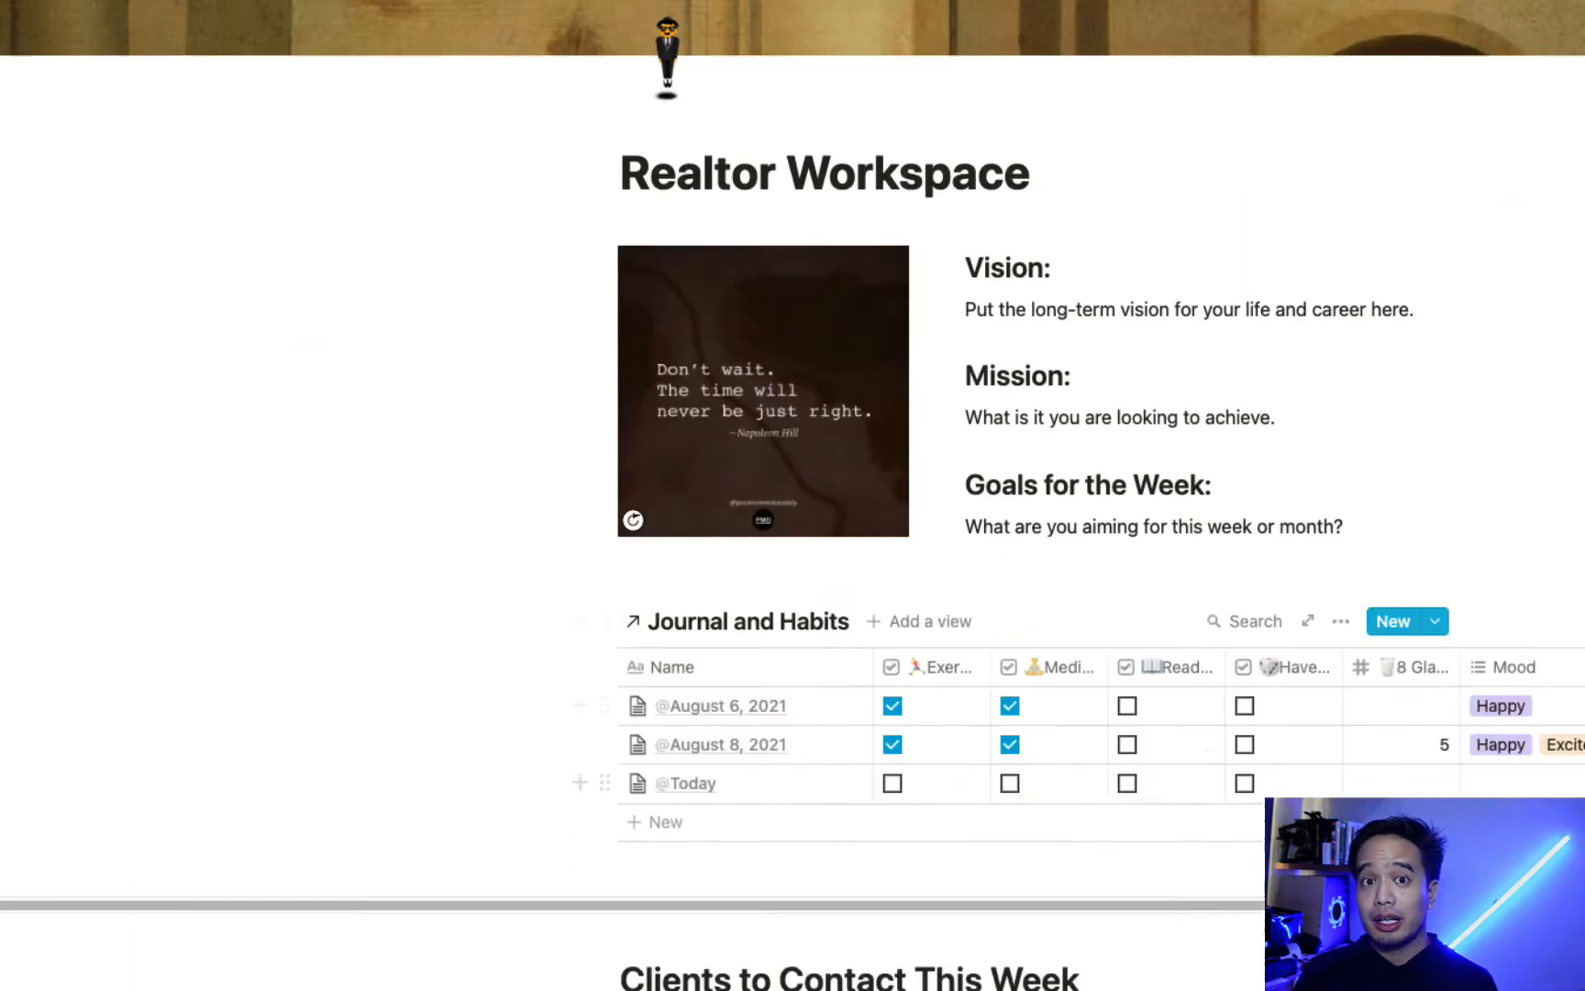
scroll(789, 697, down, 11)
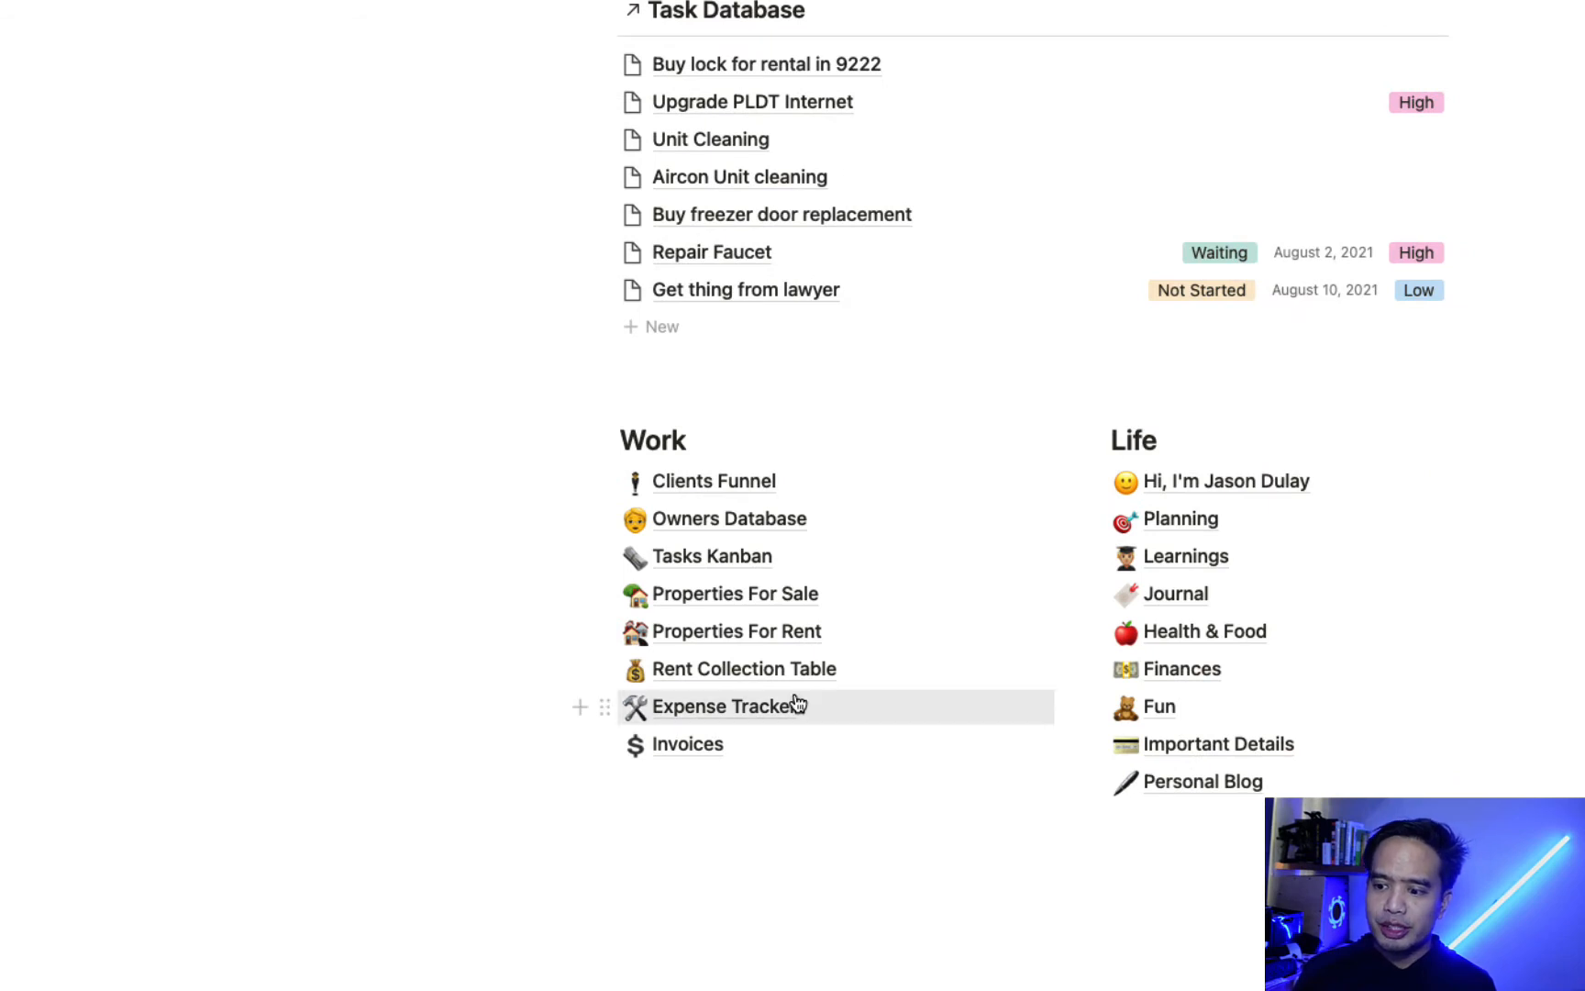
click(779, 670)
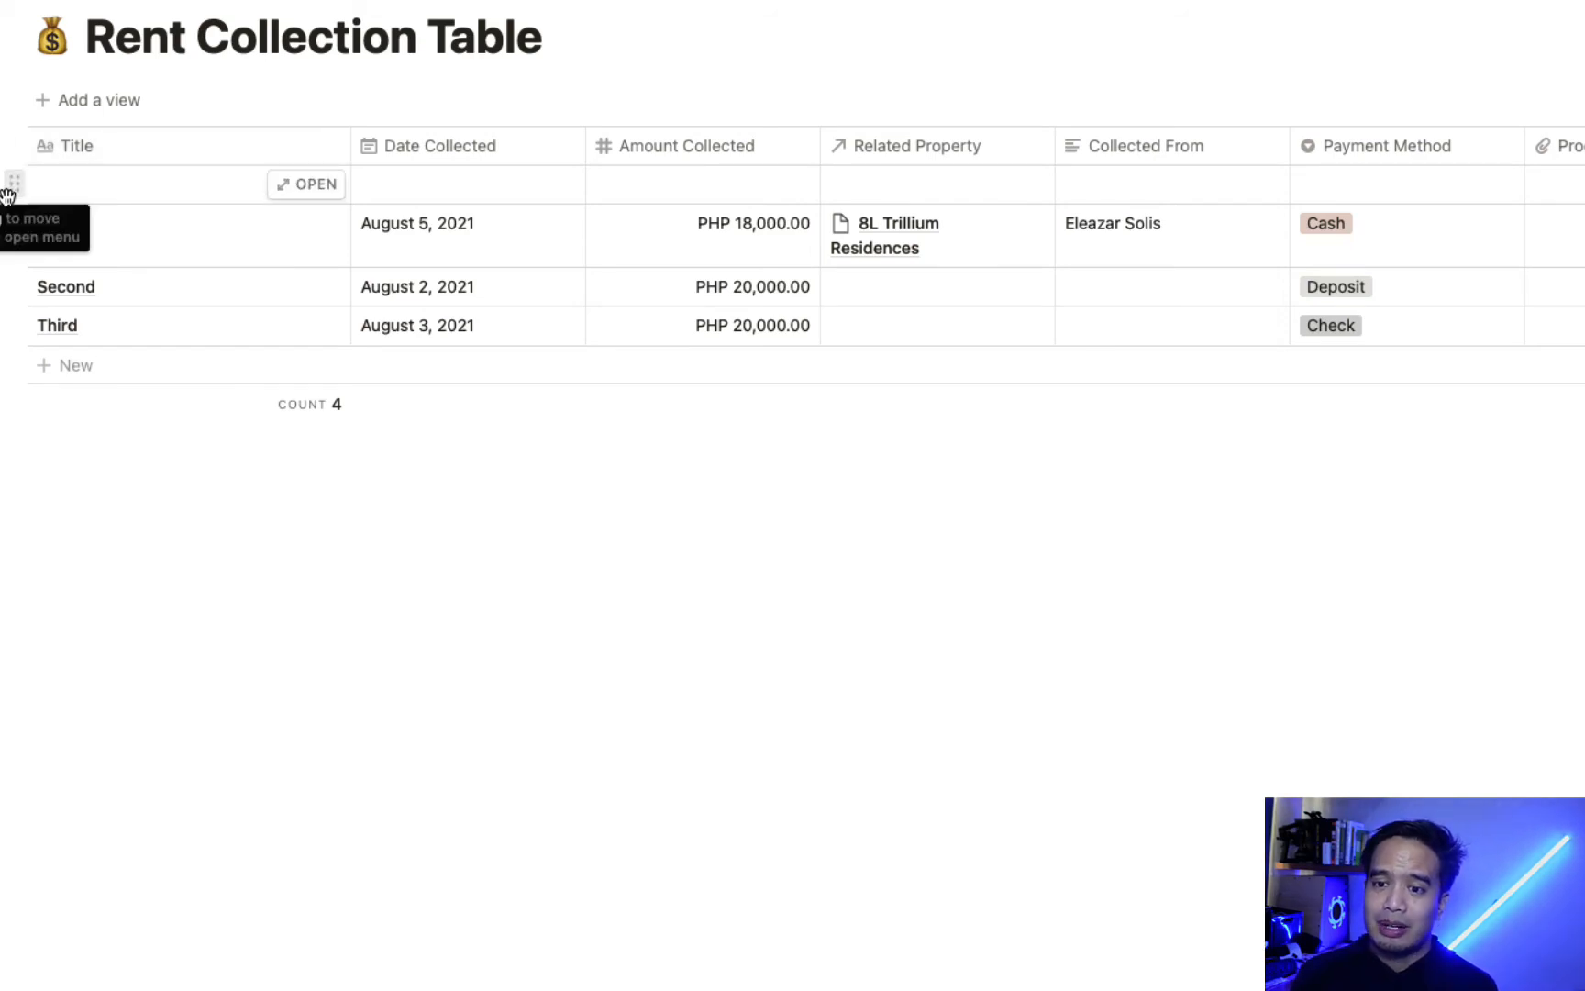
click(9, 189)
click(98, 111)
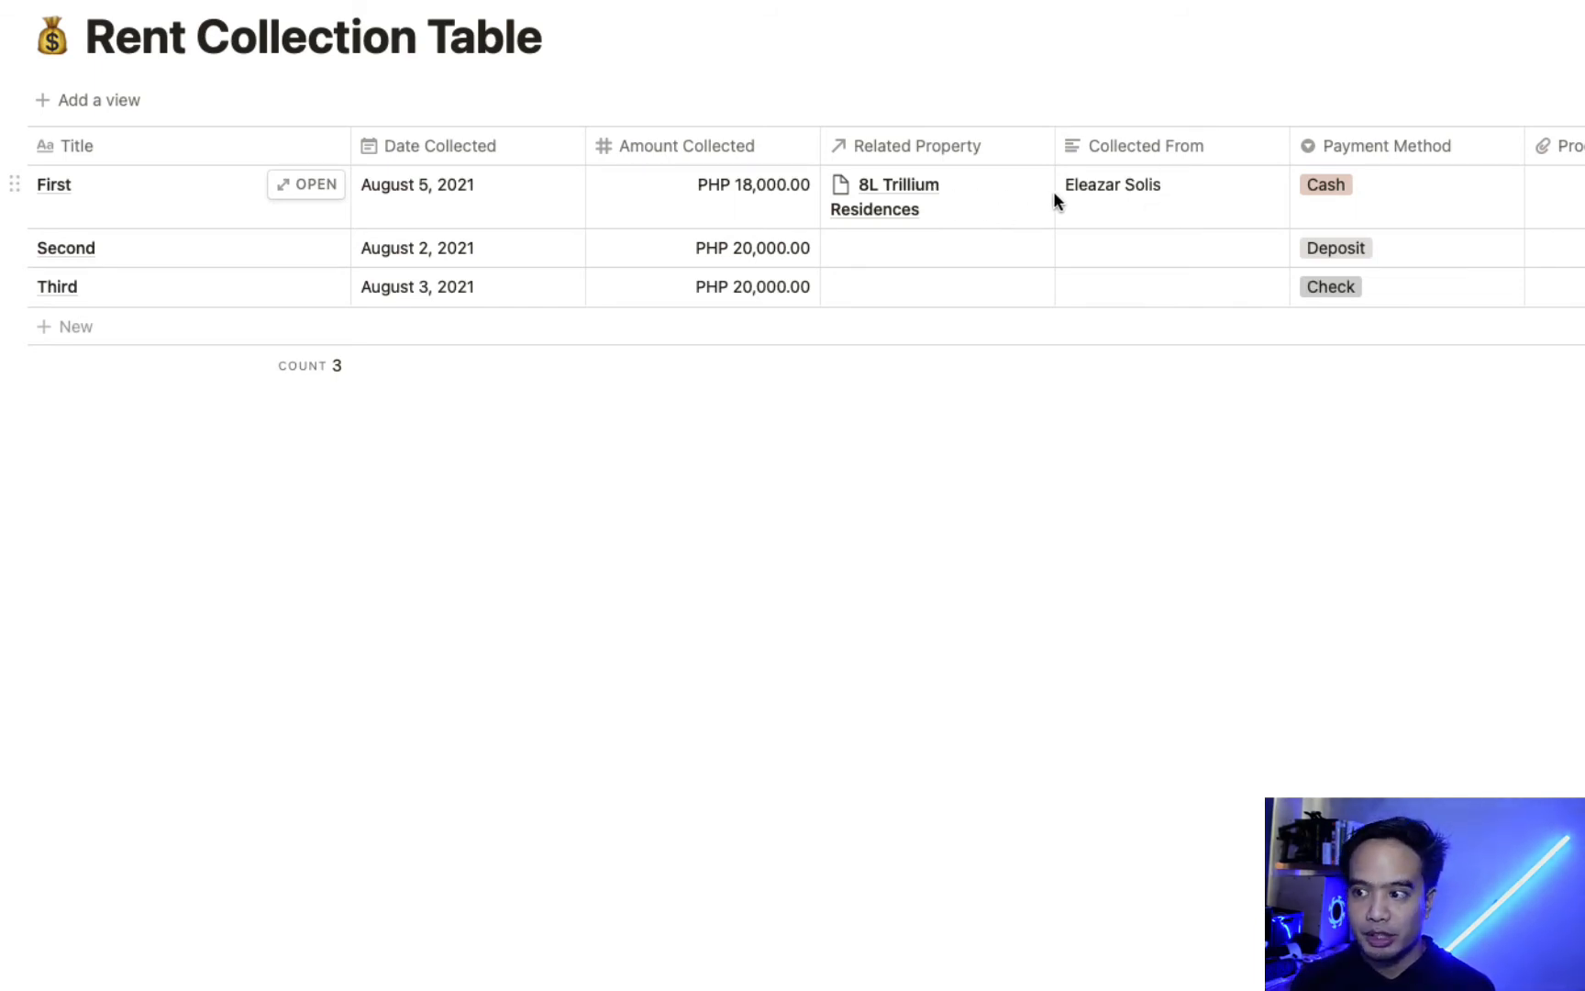
Check the Payment Method options of the First rent collection entry and the table's Proof of Payment column
click(1447, 185)
key(Escape)
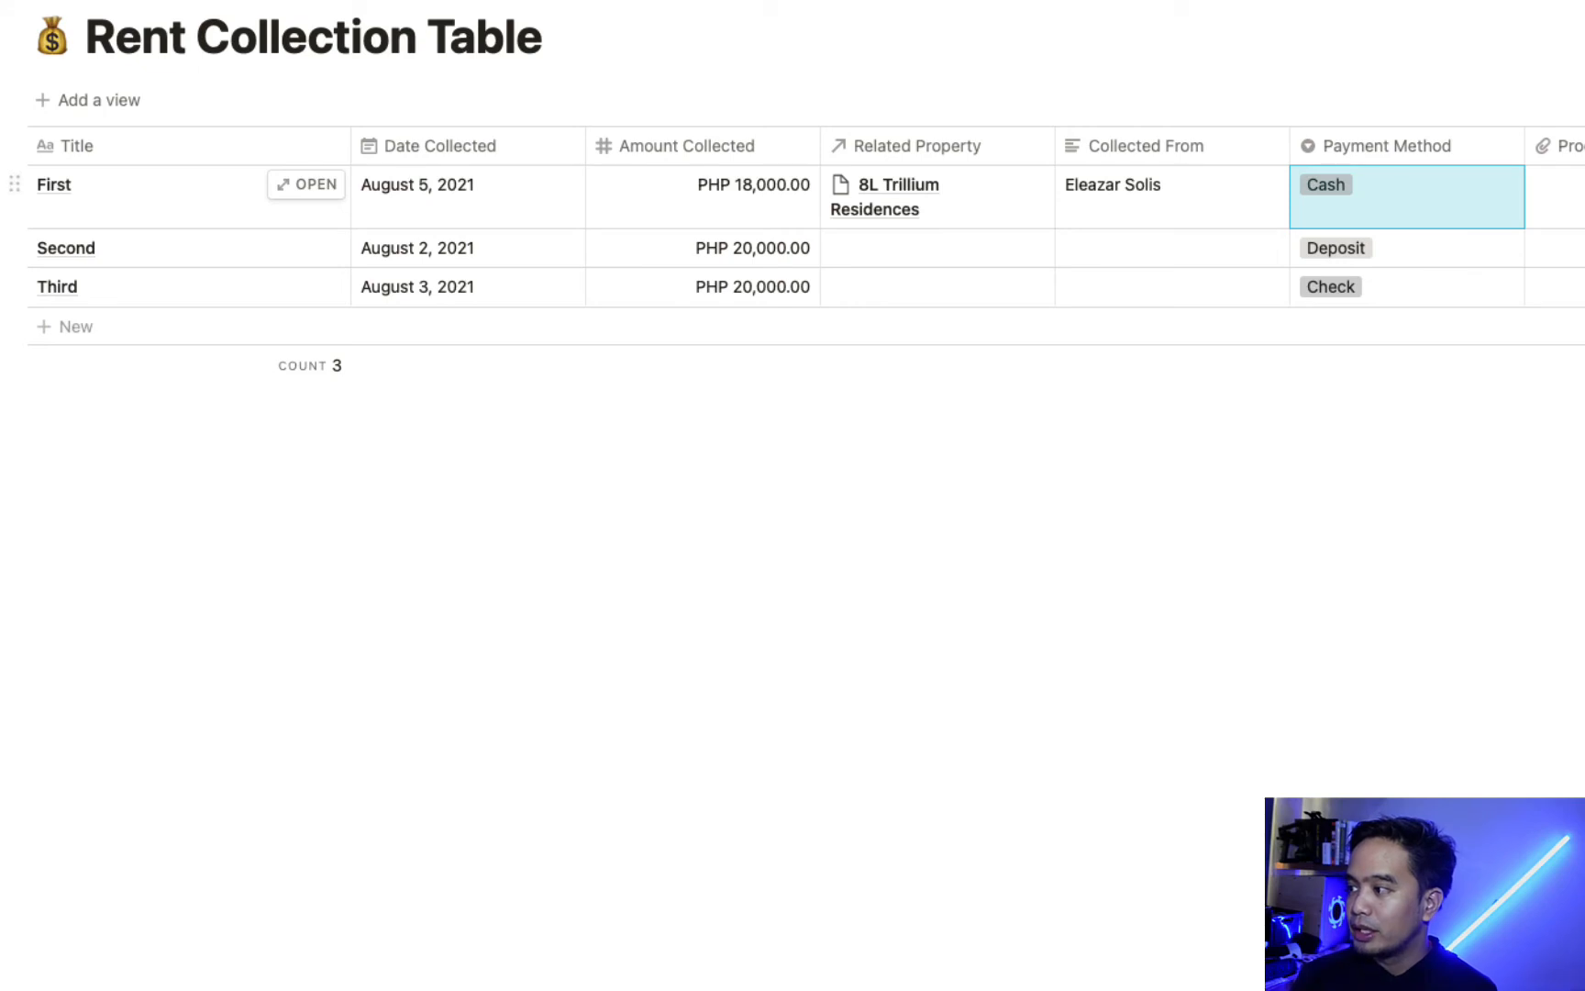
key(Escape)
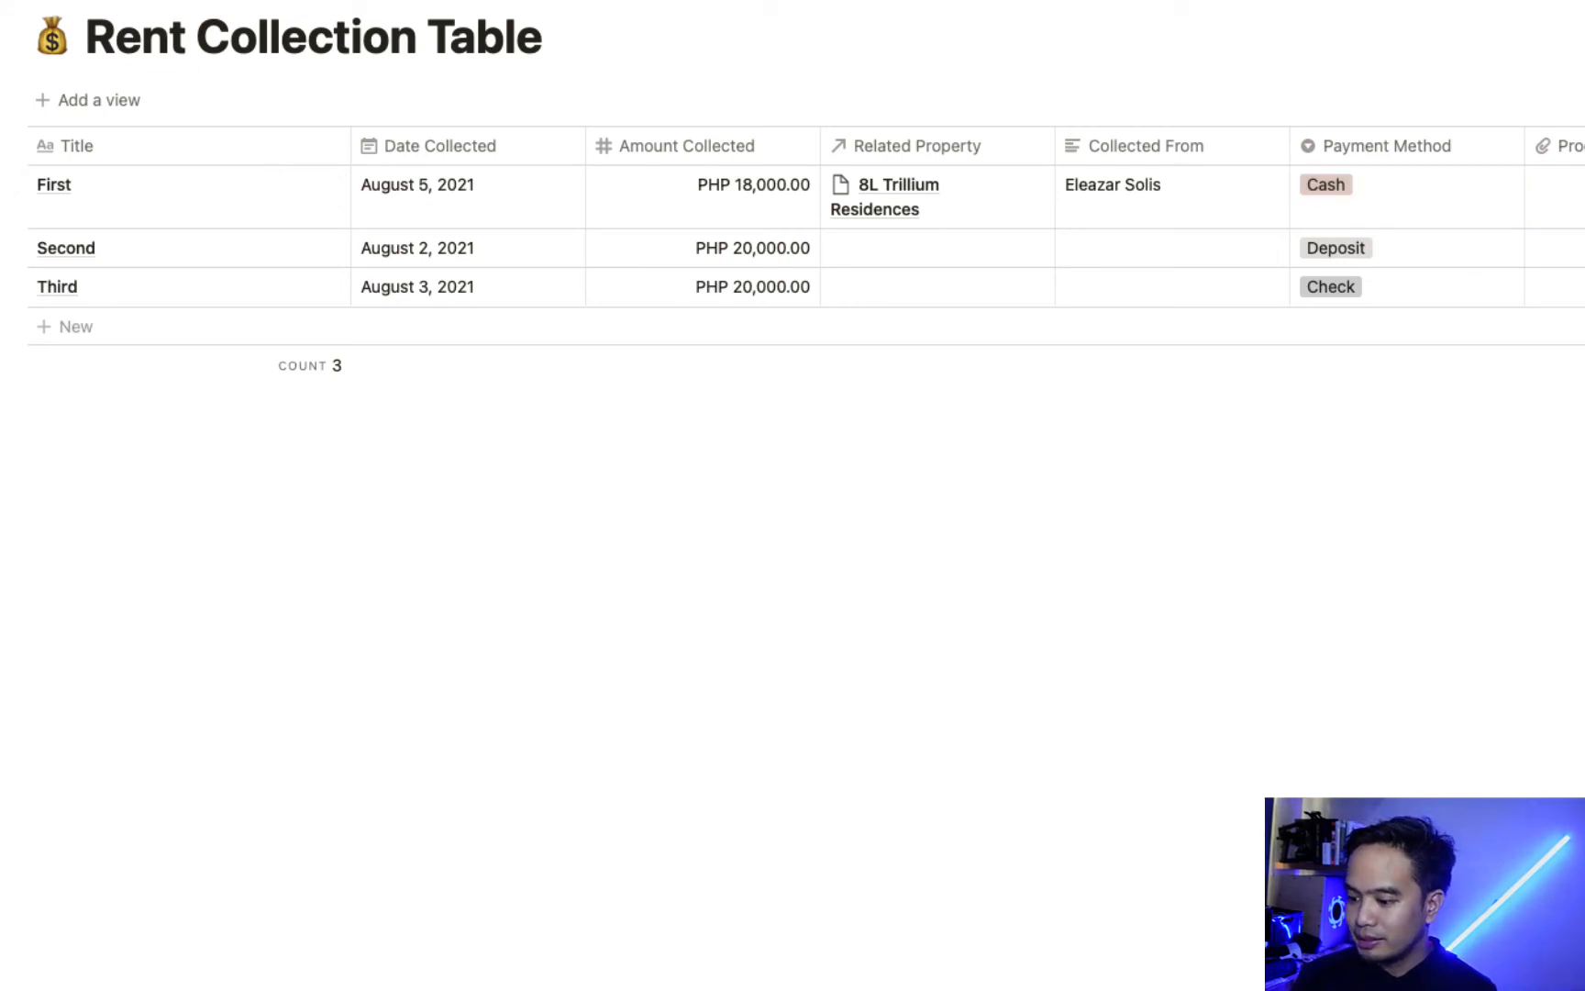
scroll(792, 239, right, 5)
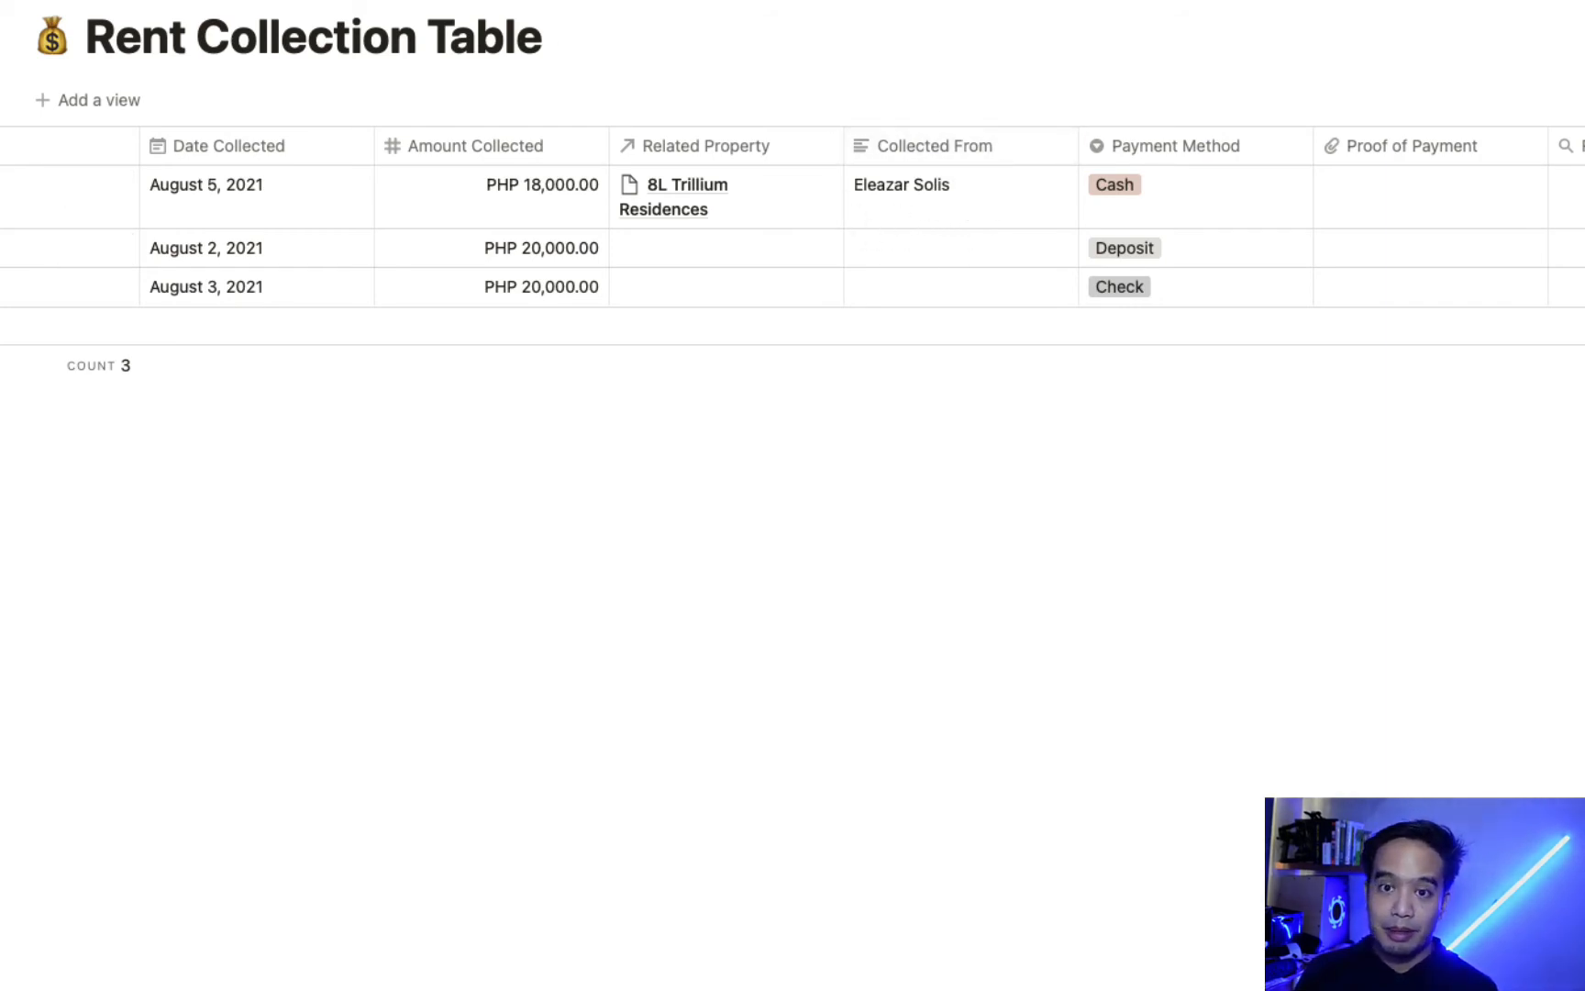
Return to the dashboard and open the Expense Tracker page from the Work section
click(715, 3)
scroll(693, 582, down, 15)
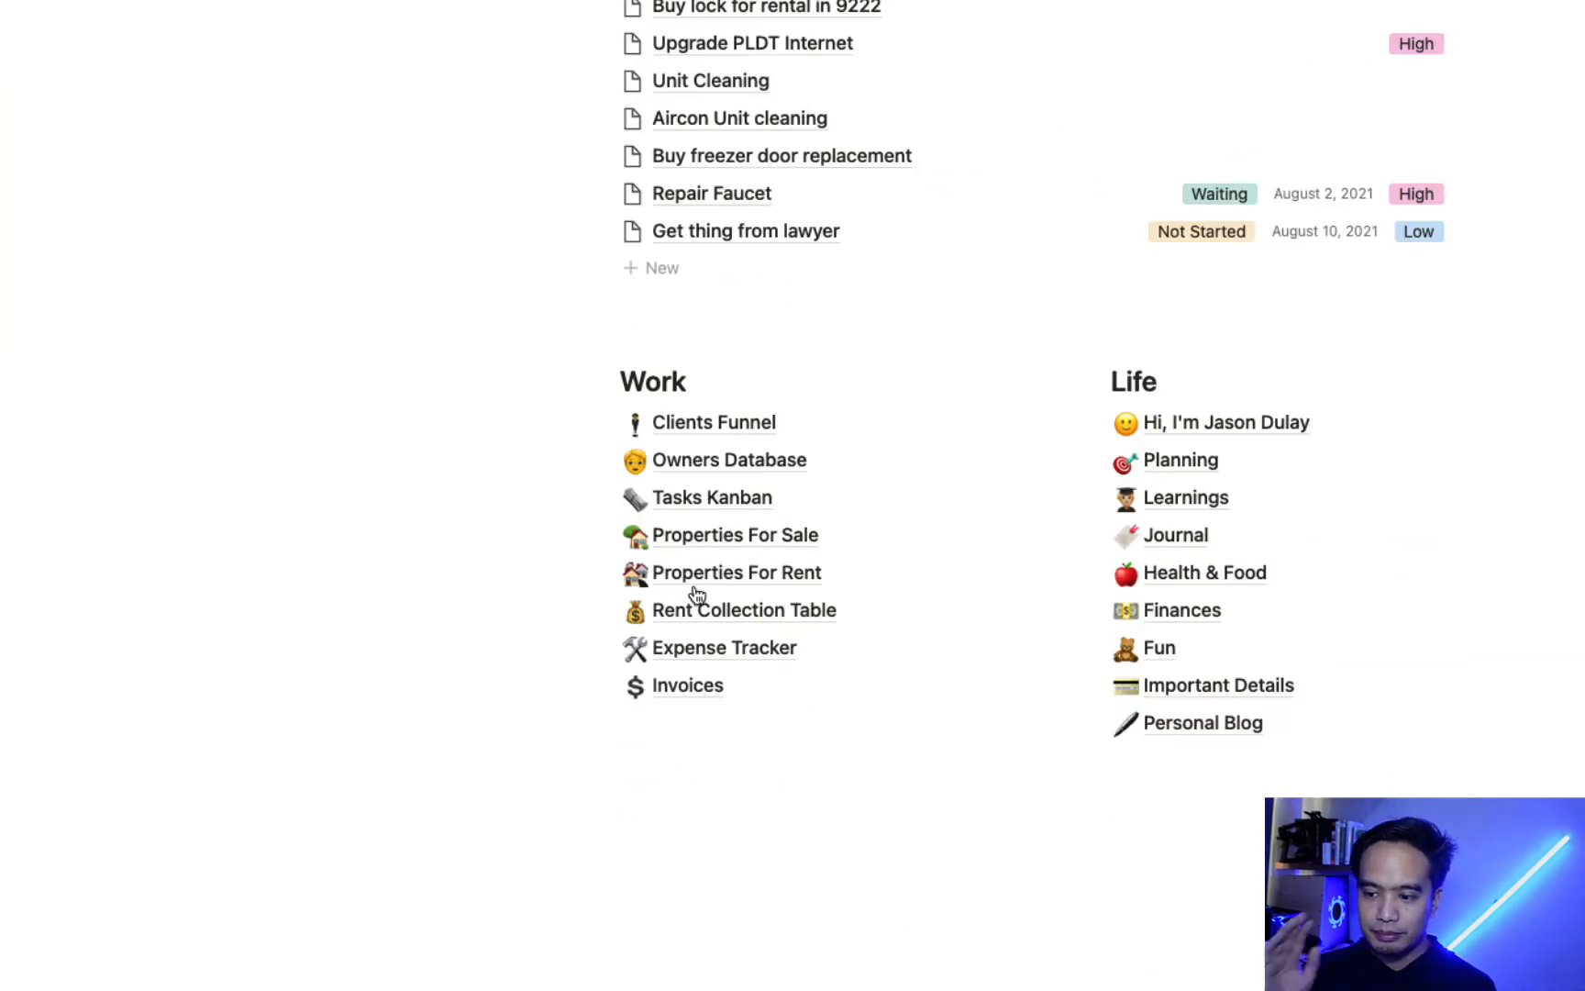
scroll(696, 596, up, 1)
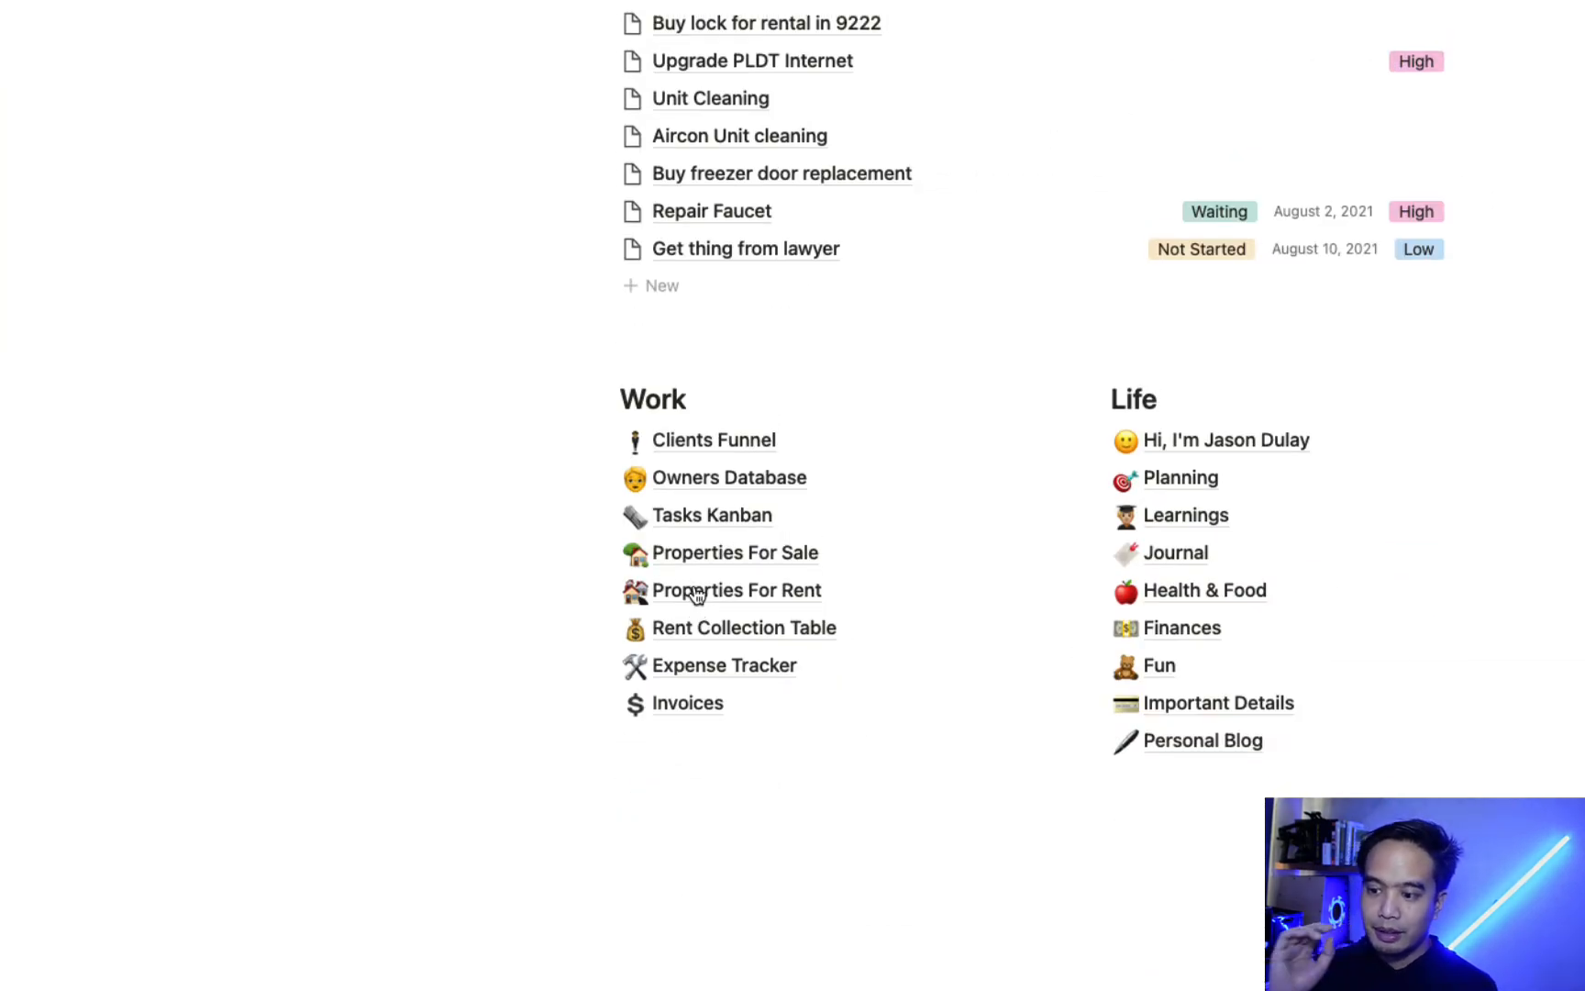
click(699, 663)
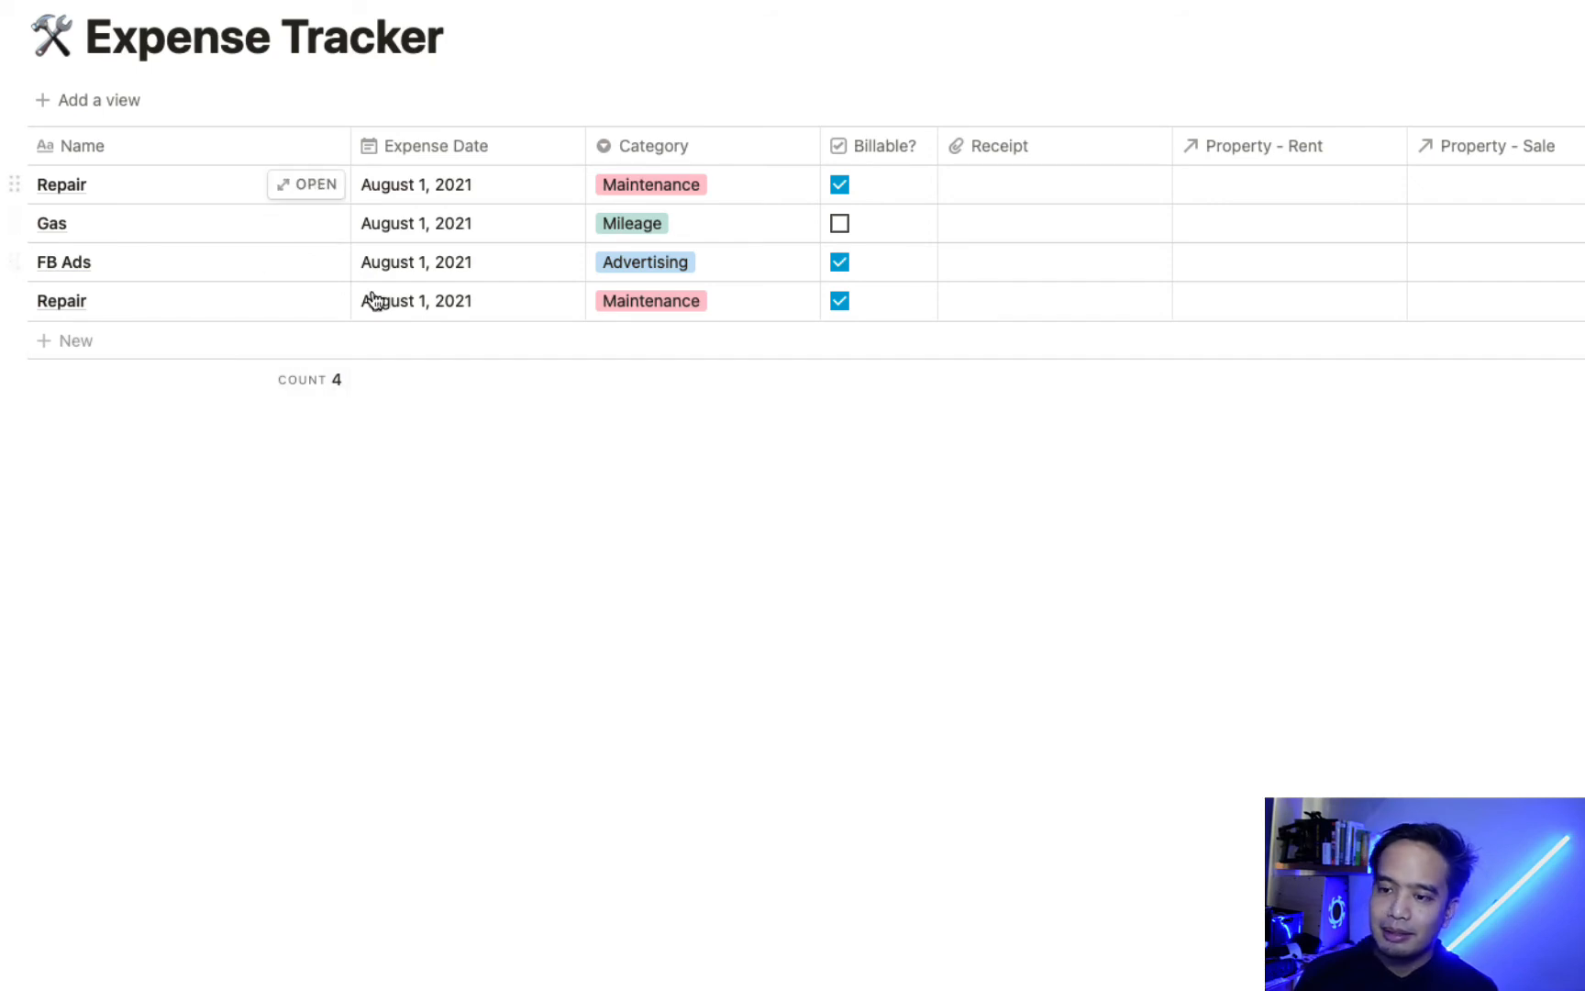
Examine the Category, Receipt and Property - Rent fields of the first Repair expense and the remaining Expense Tracker columns
click(752, 188)
key(Escape)
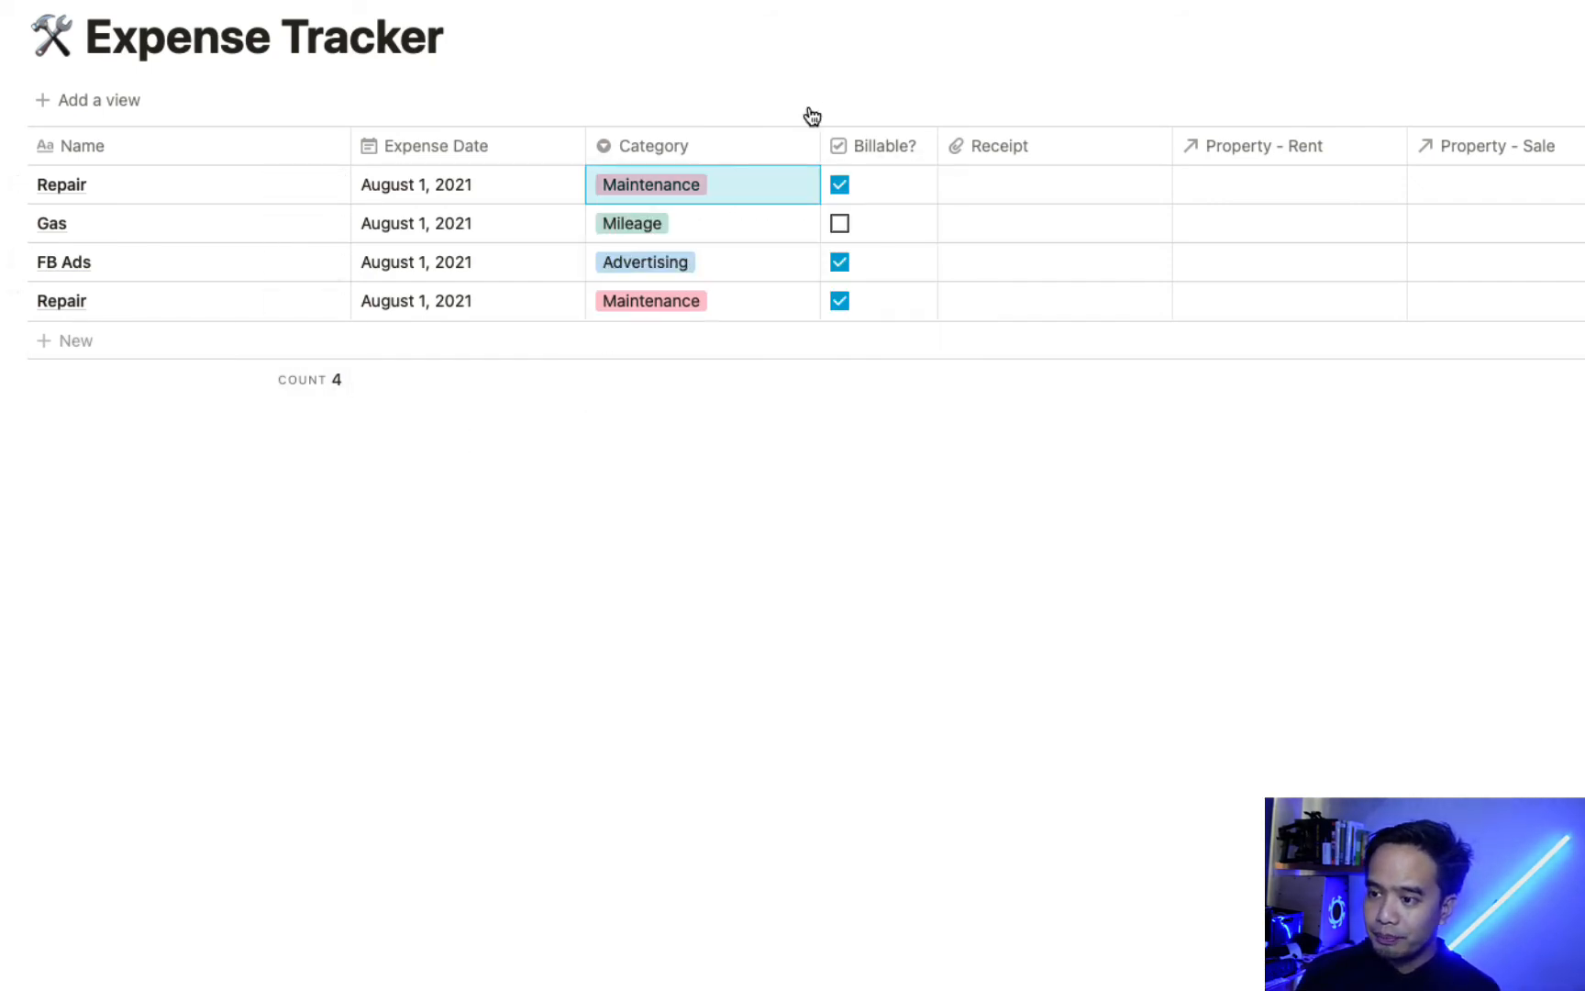
click(984, 179)
click(1040, 74)
key(Escape)
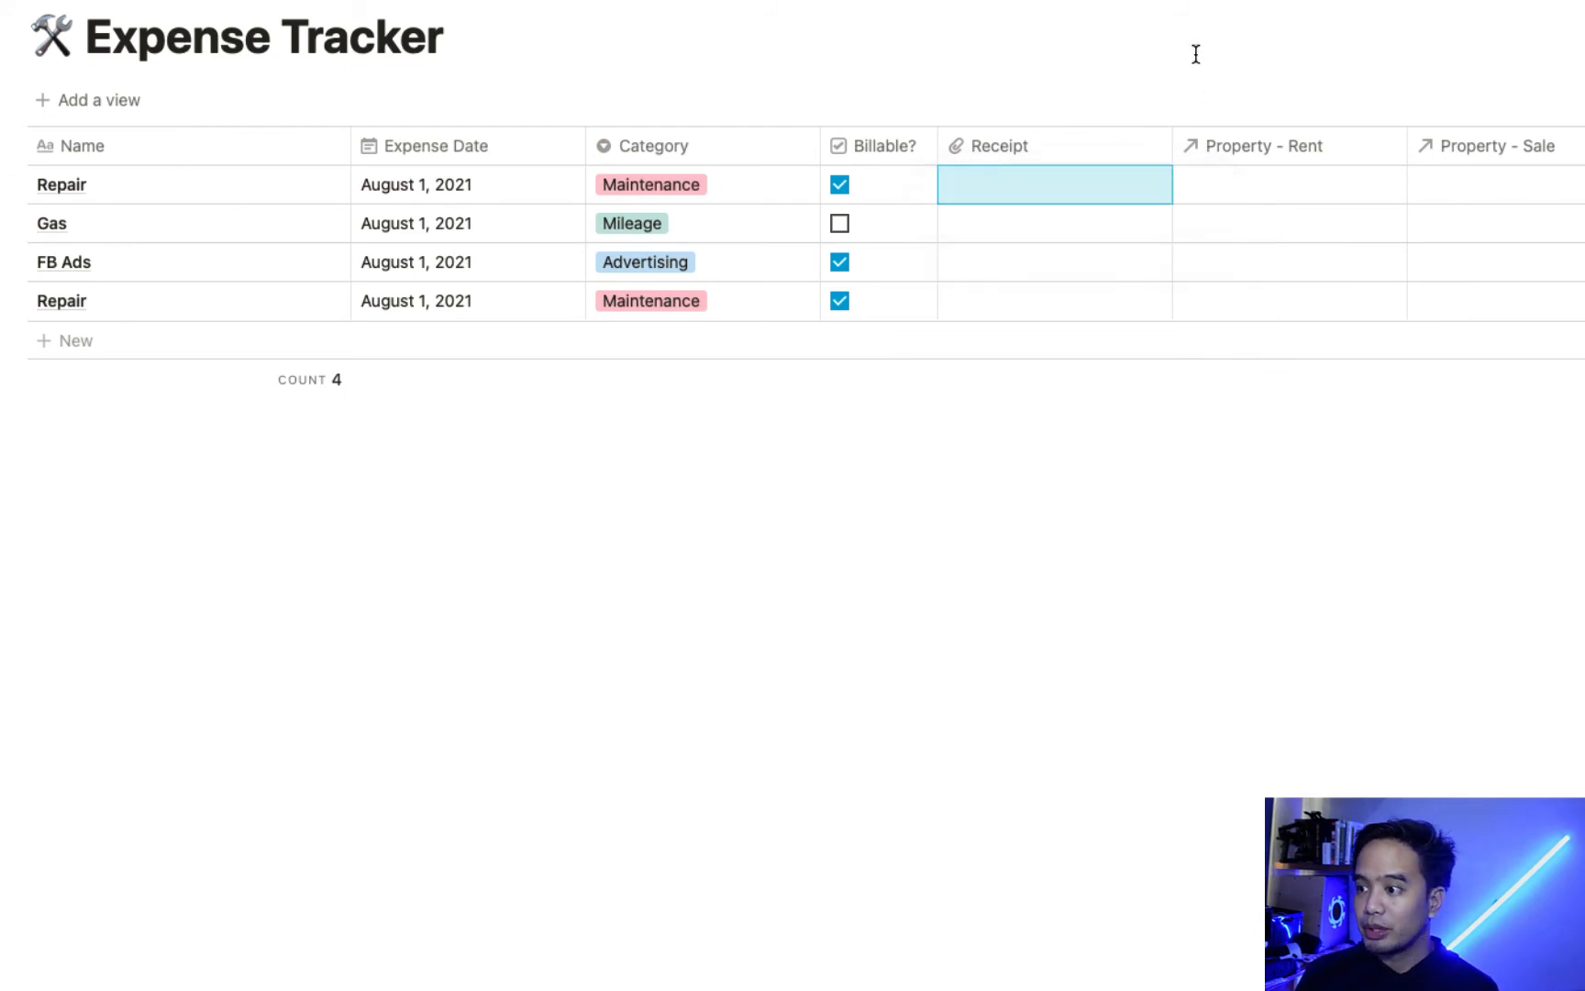
click(1234, 188)
key(Escape)
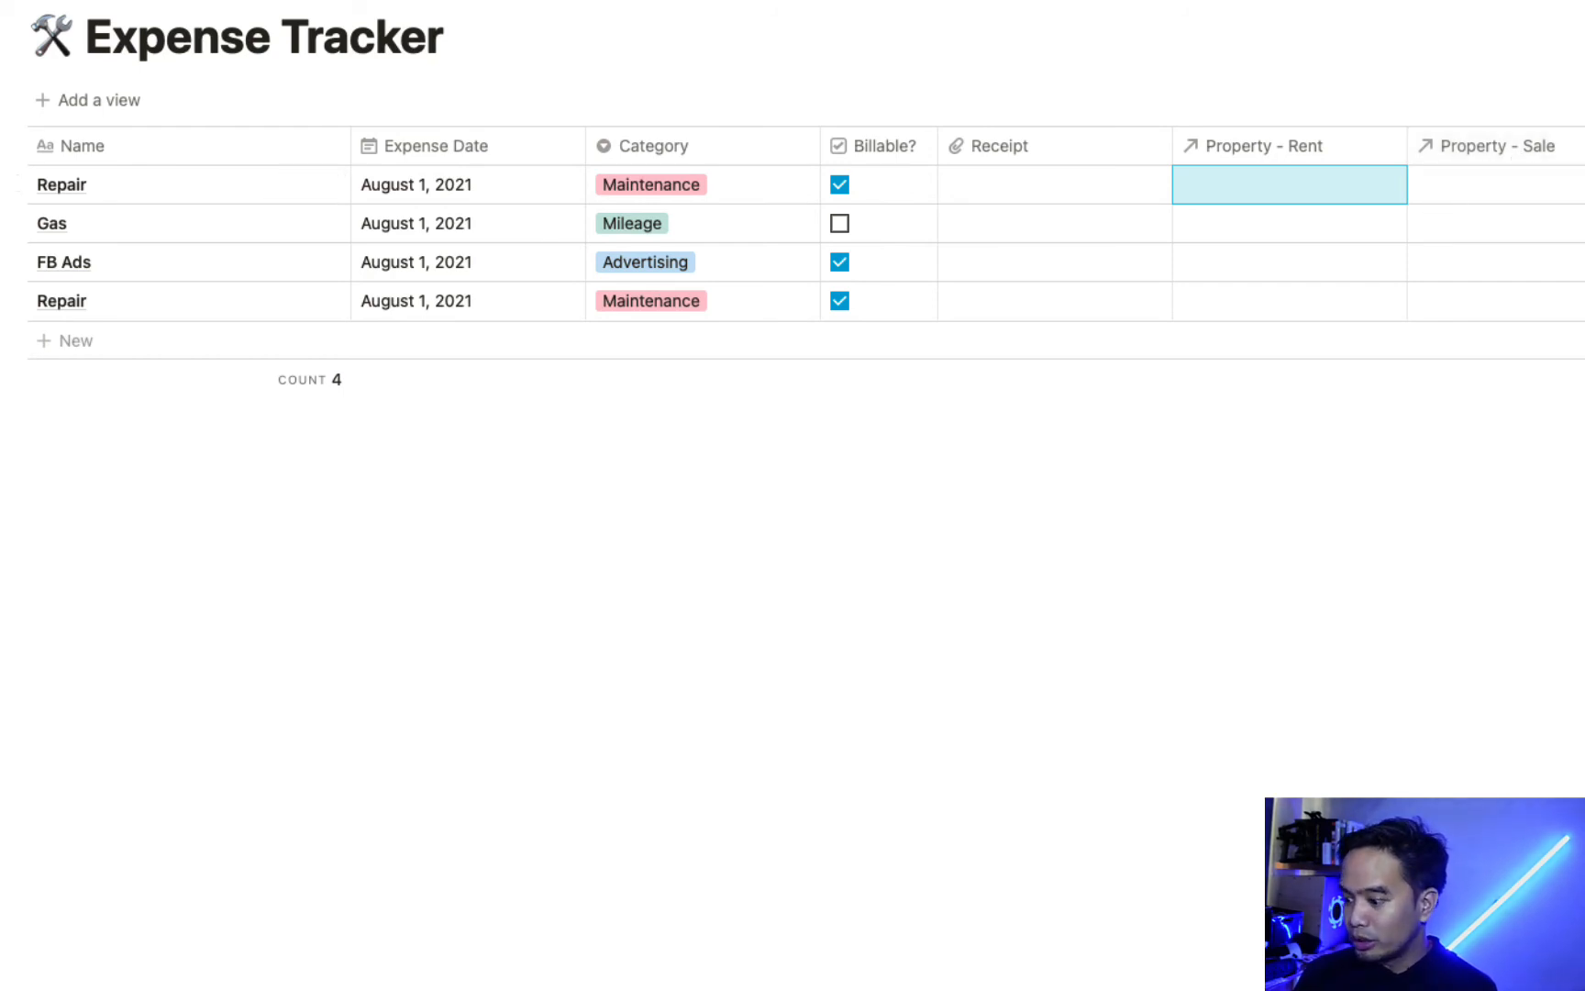
scroll(789, 248, right, 2)
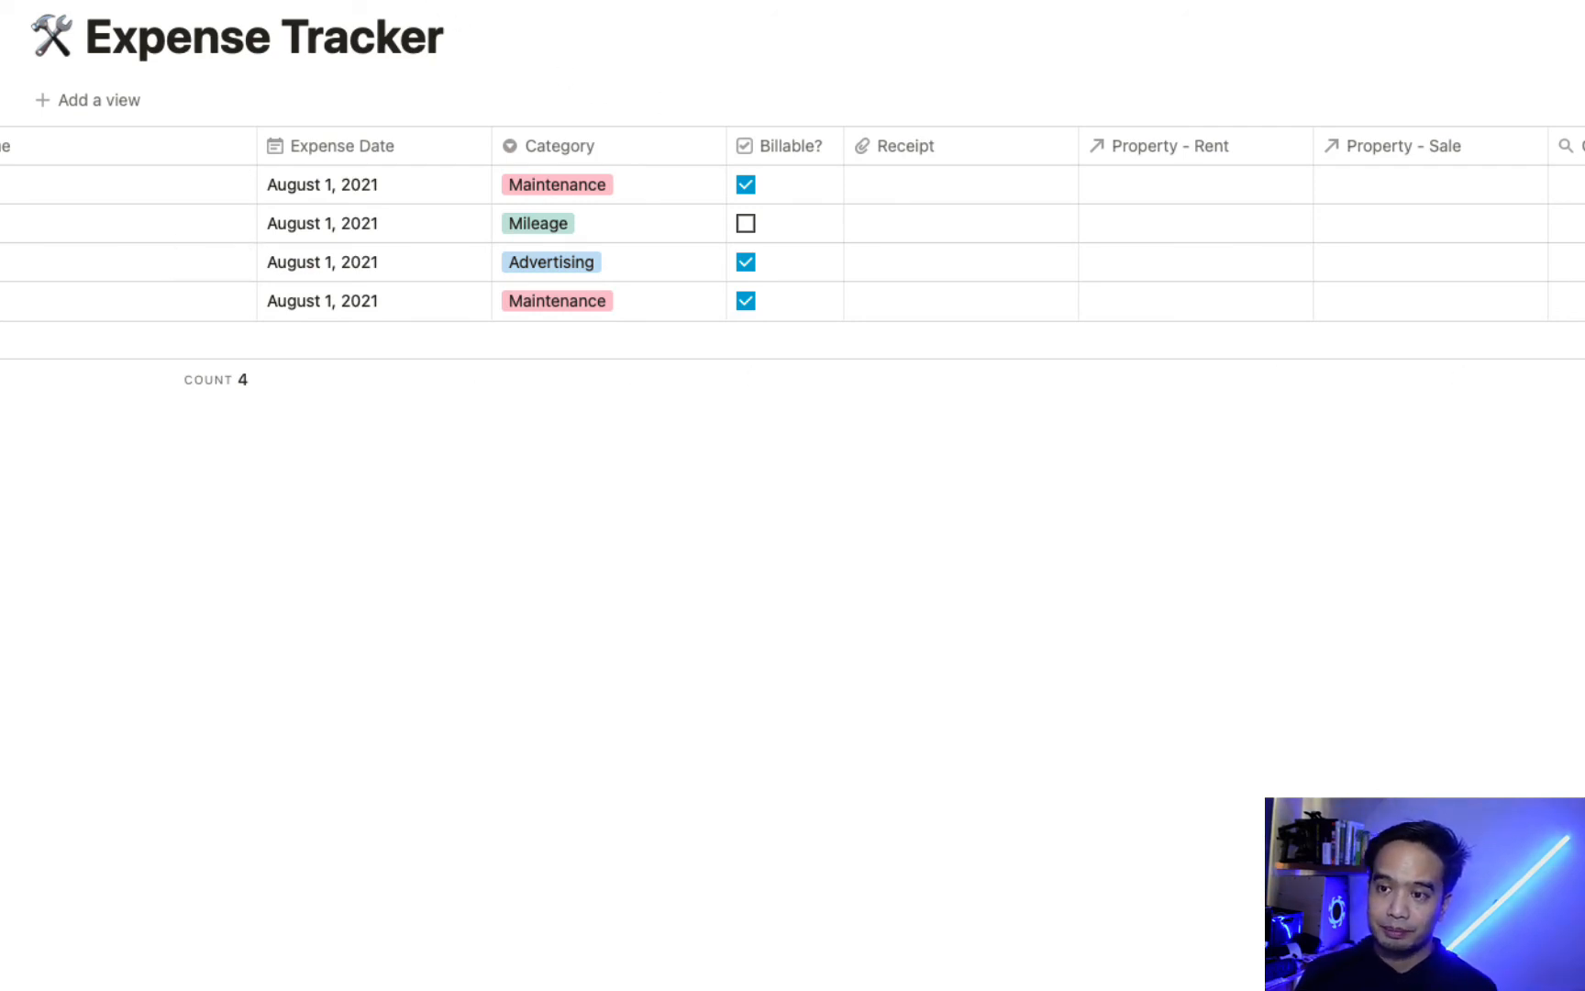
Return to the dashboard and open the Invoices page from the Work section
key(super+[)
scroll(594, 520, down, 18)
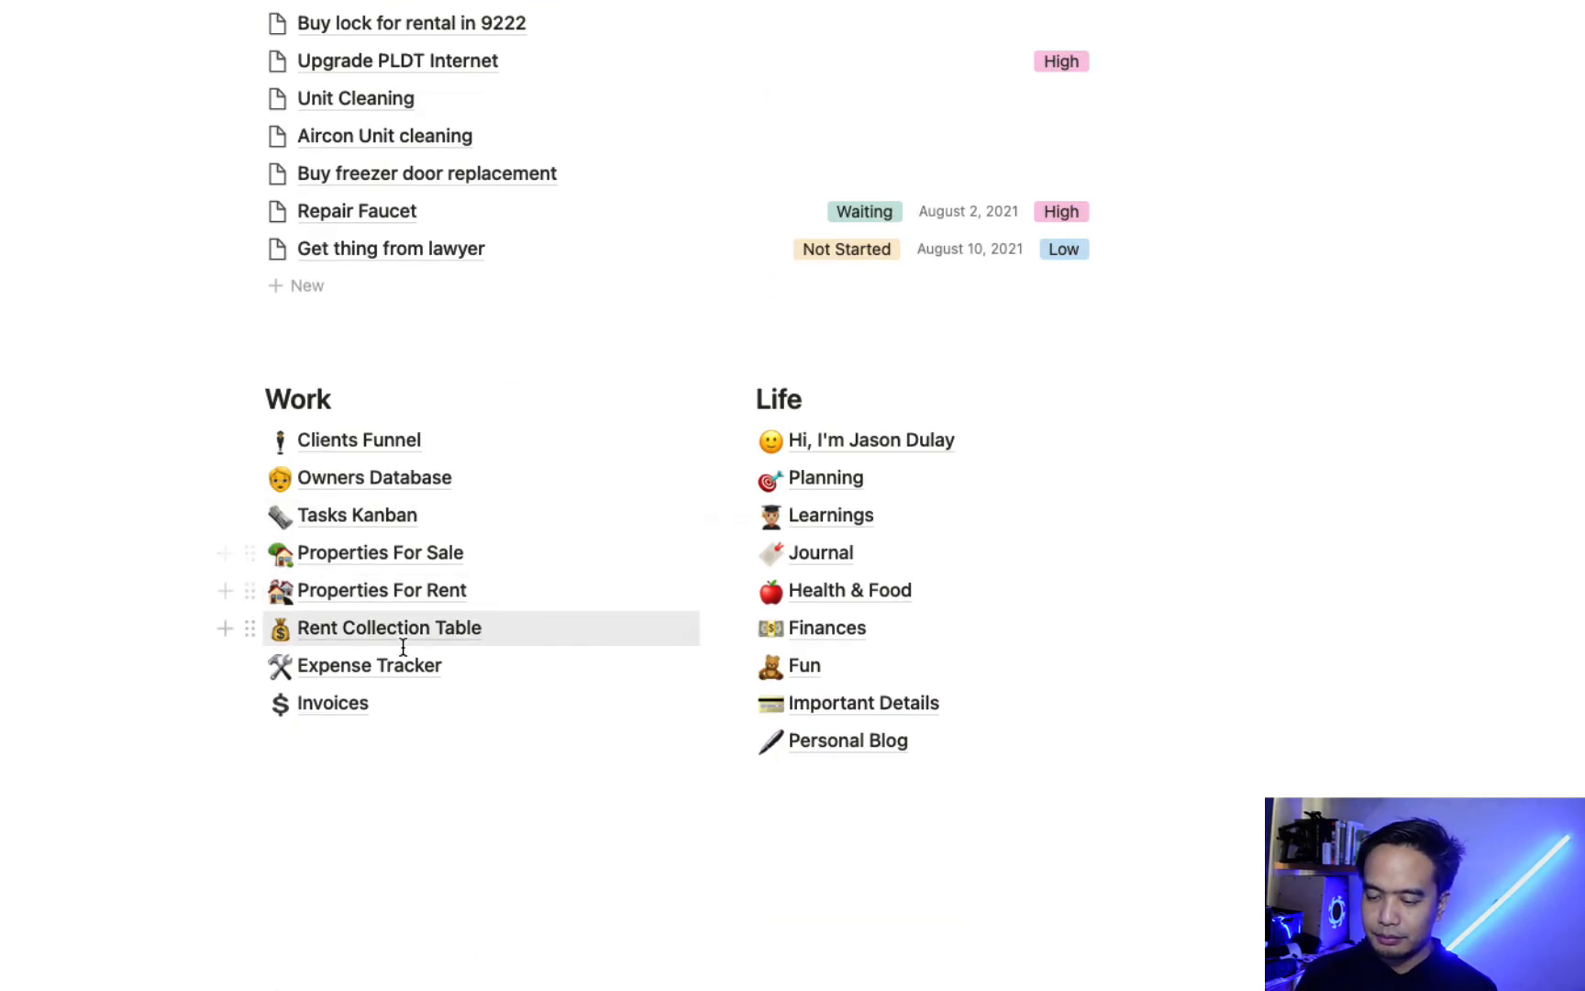
click(332, 705)
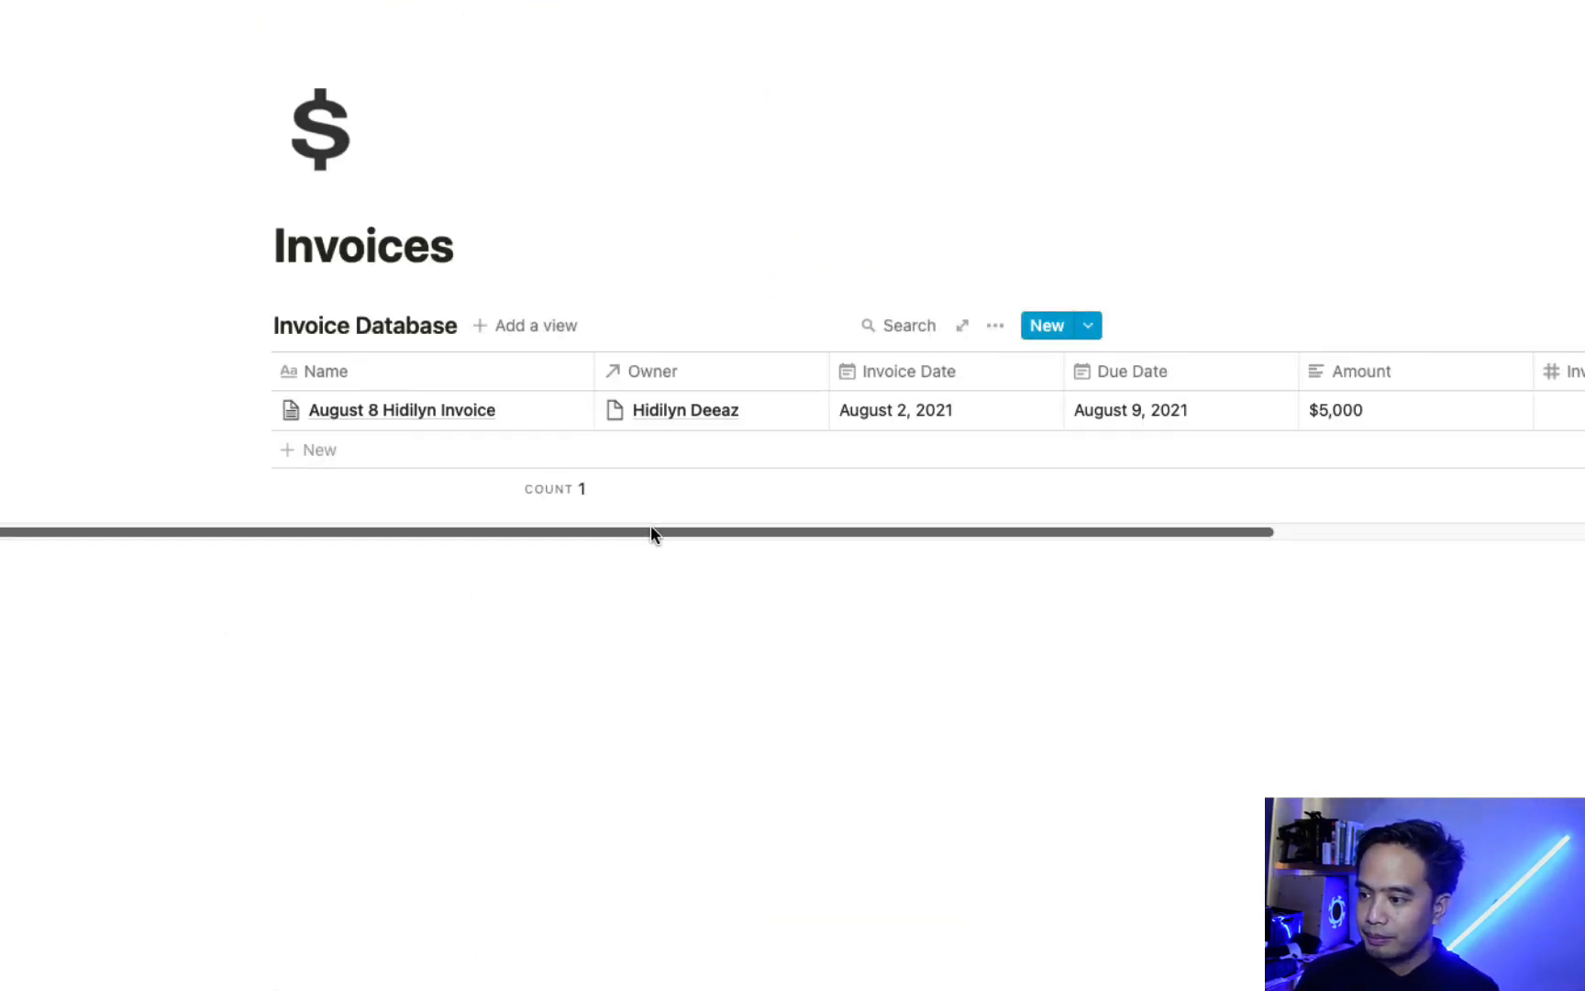
Open the August 8 invoice in the Invoice Database and set its Invoice Number to 801
mouse_move(492, 413)
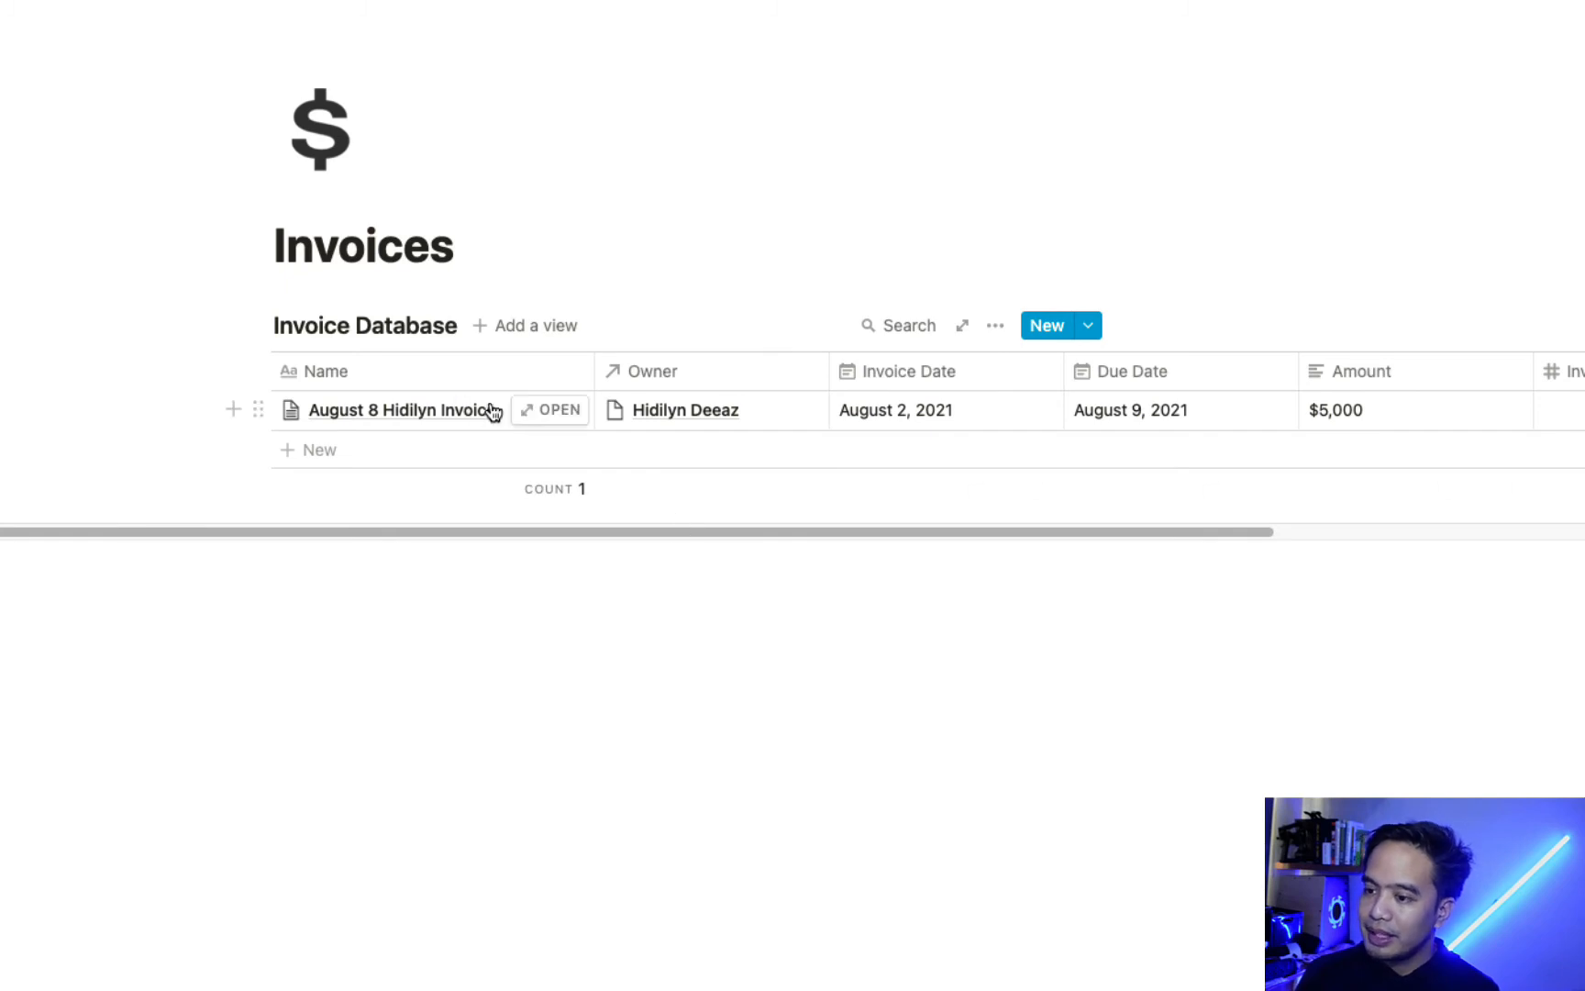
click(540, 417)
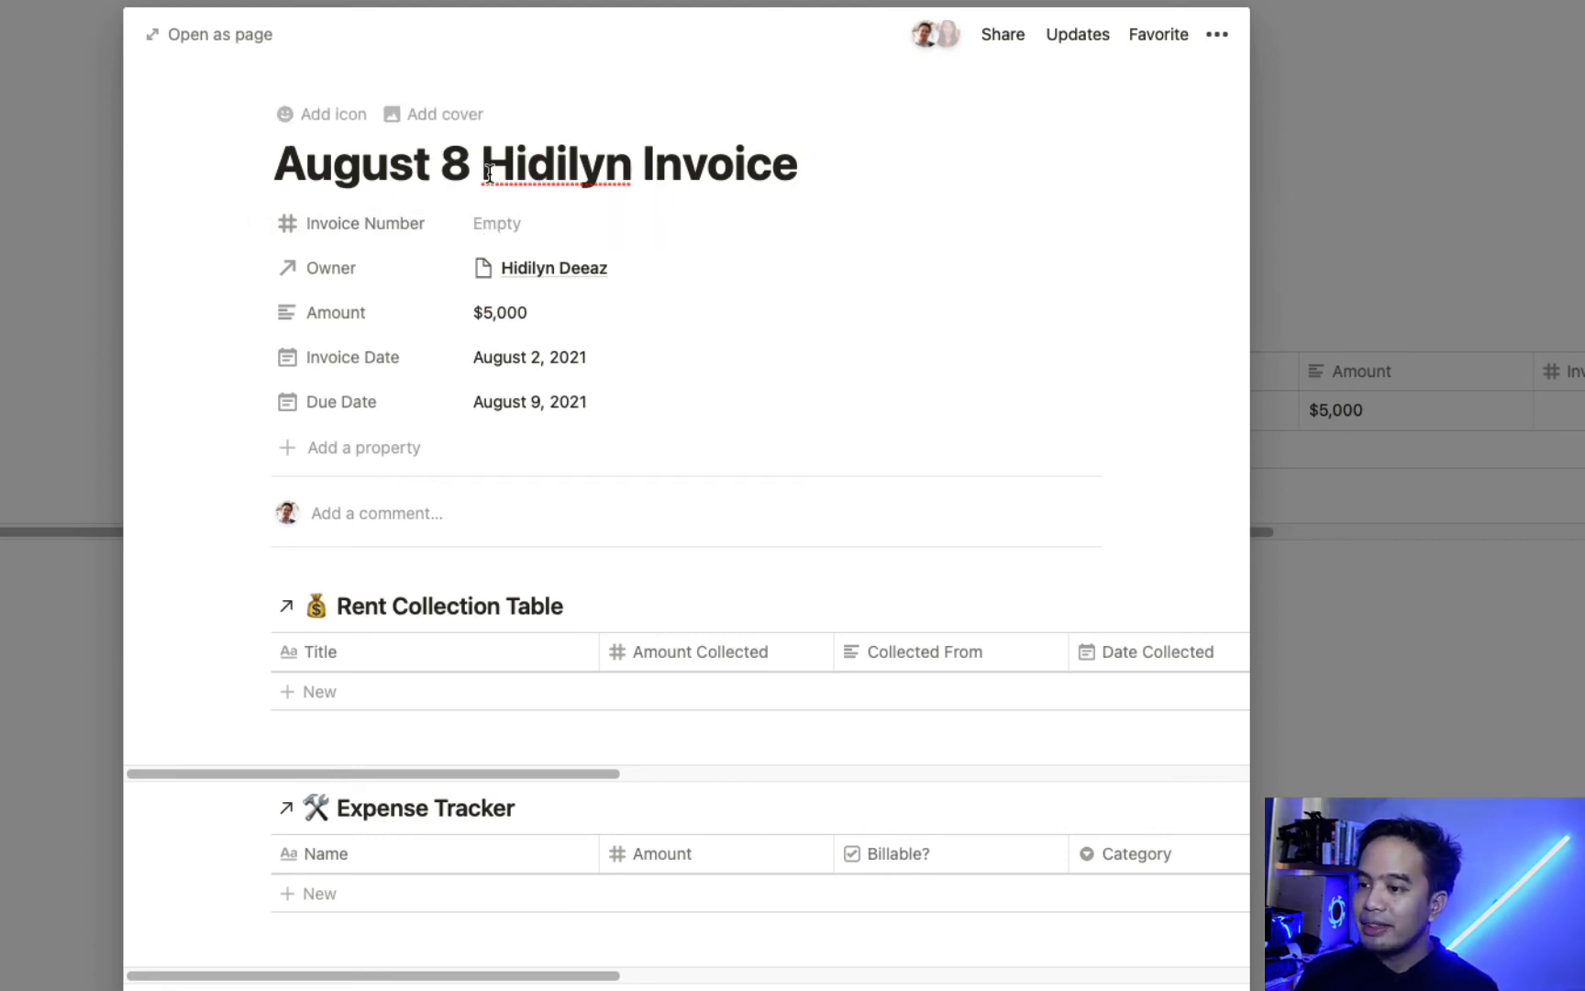
click(499, 221)
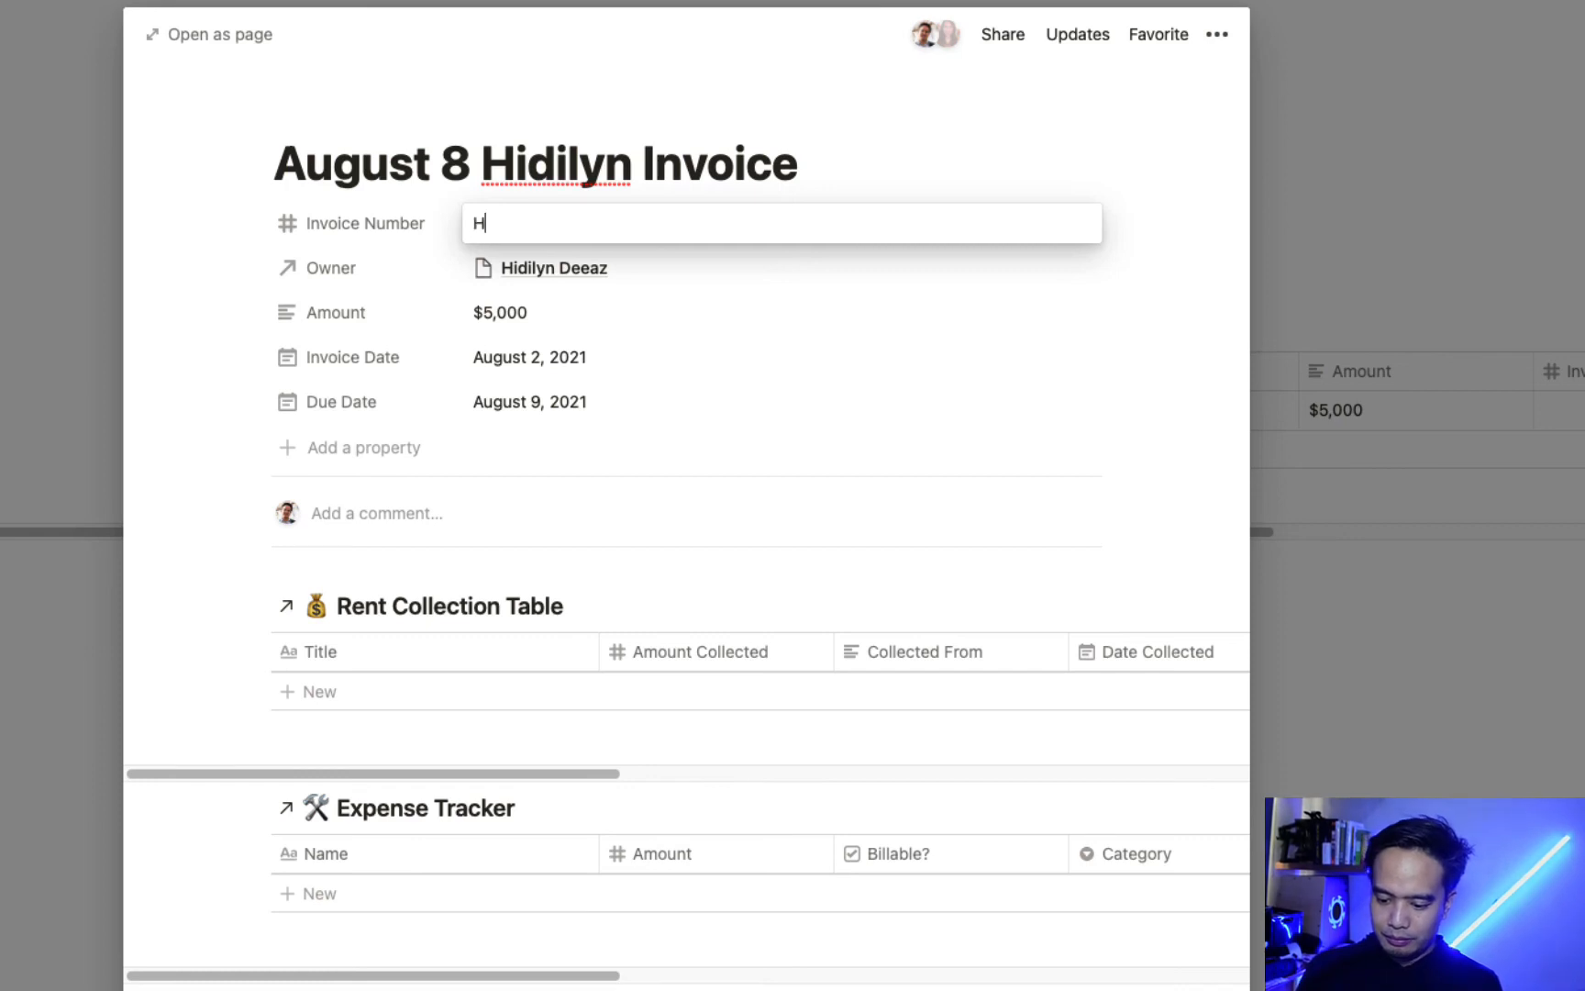
key(Return)
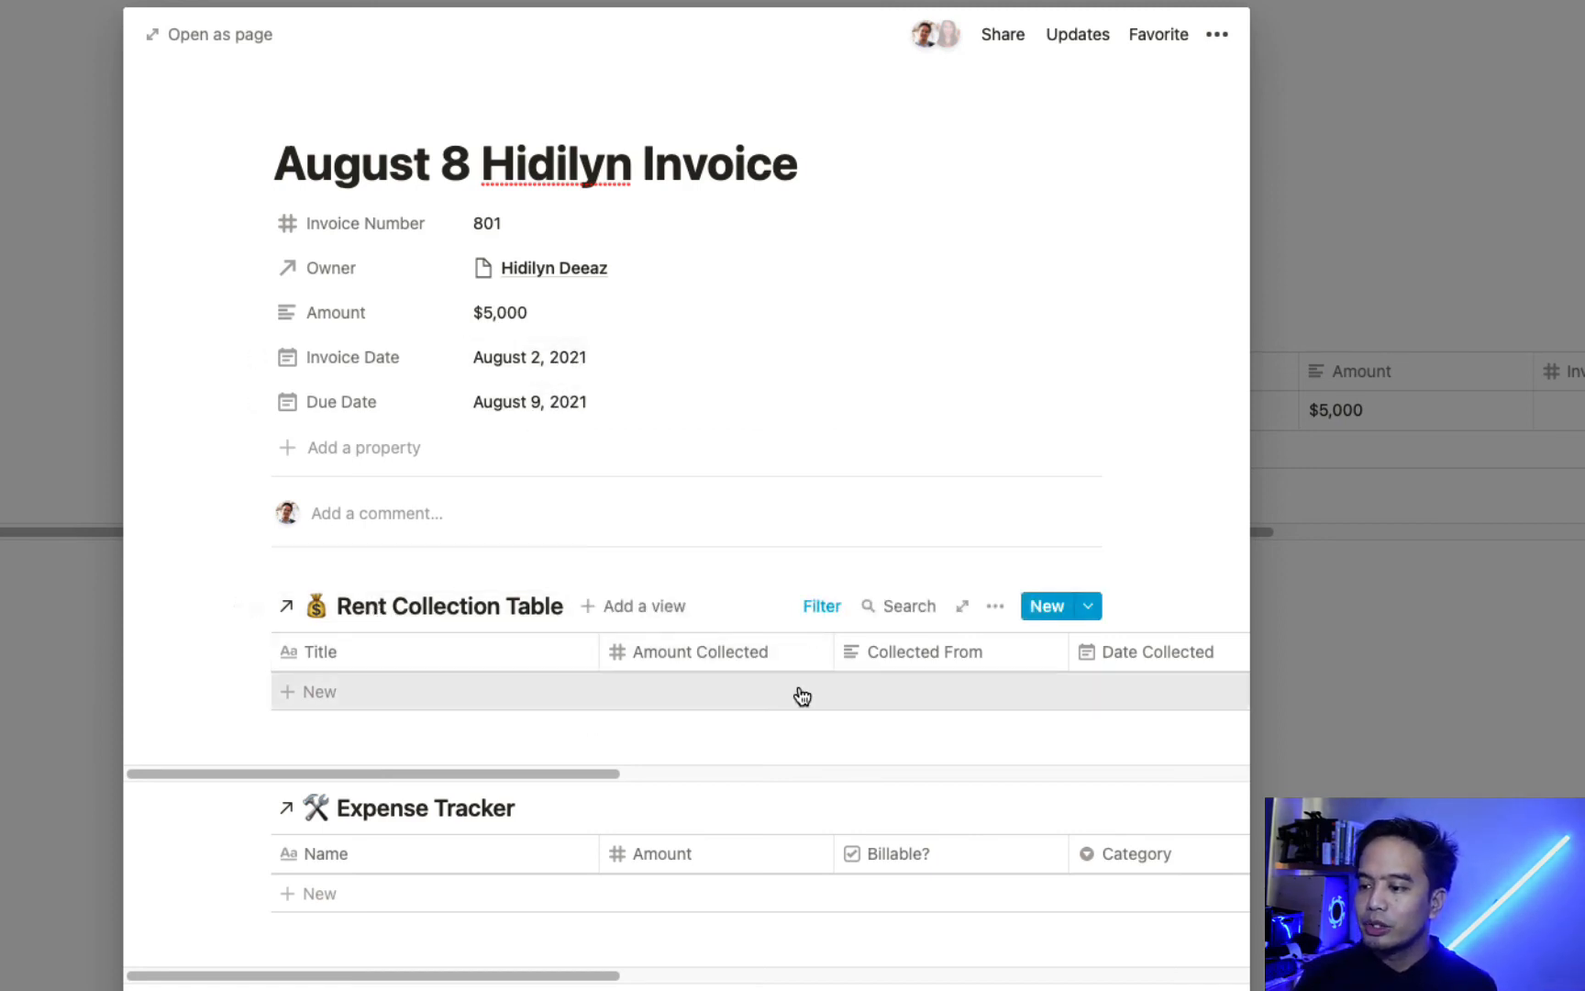
Examine the owner and date filters of the Rent Collection Table and Expense Tracker inside the August 8 invoice
click(814, 608)
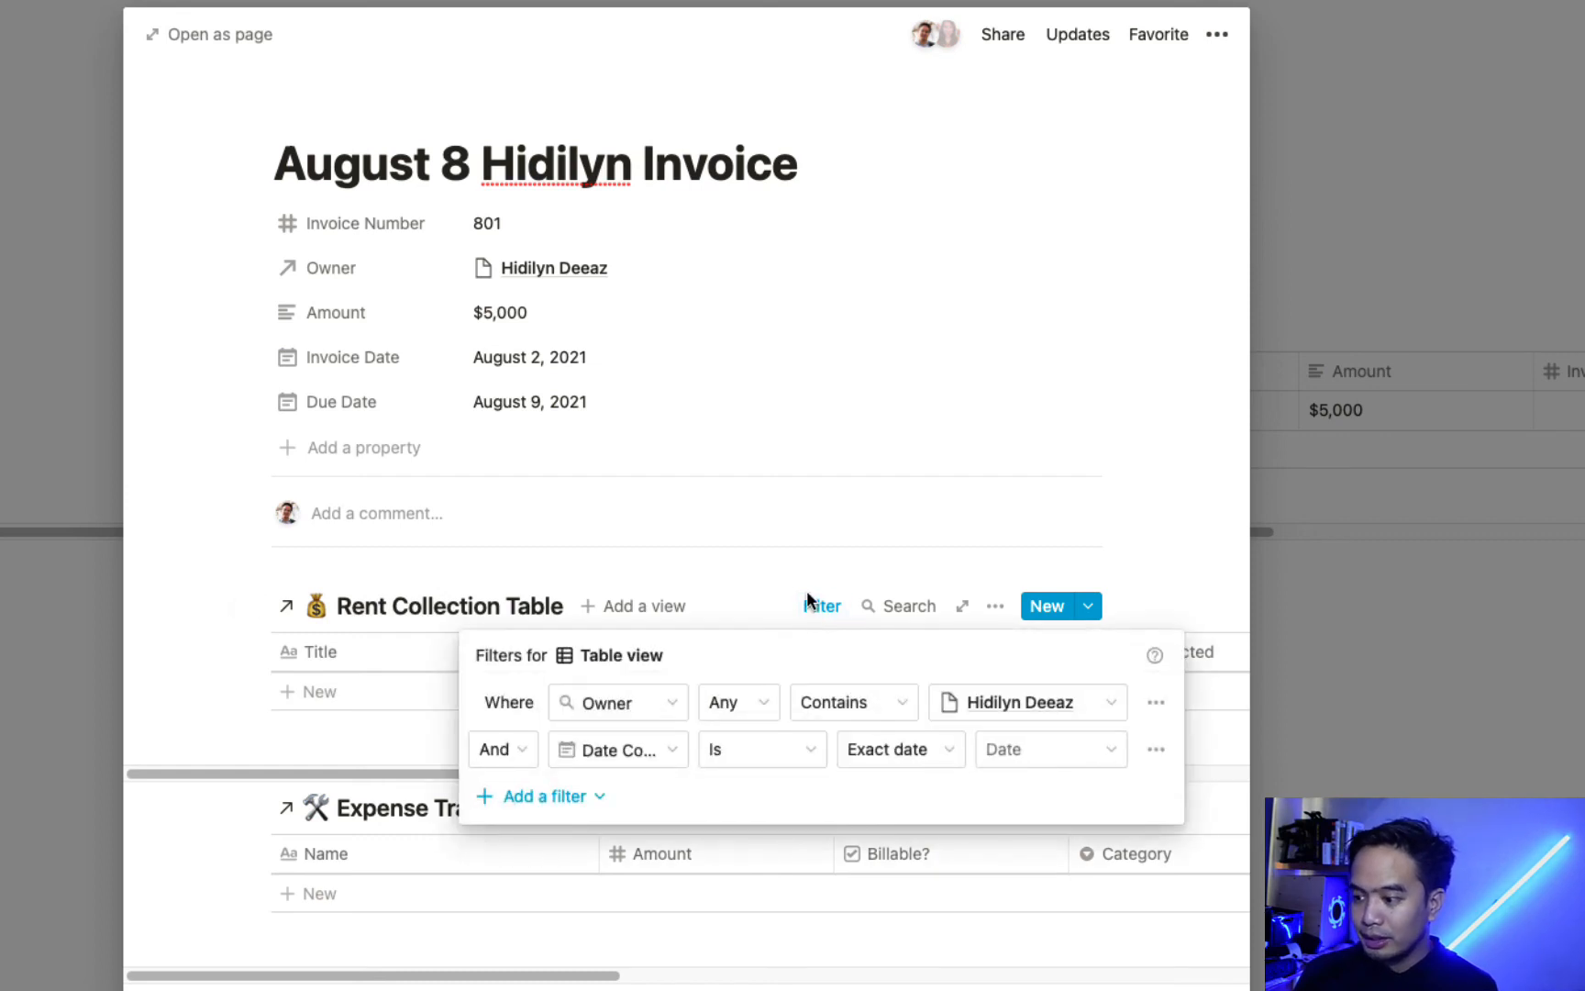
click(732, 574)
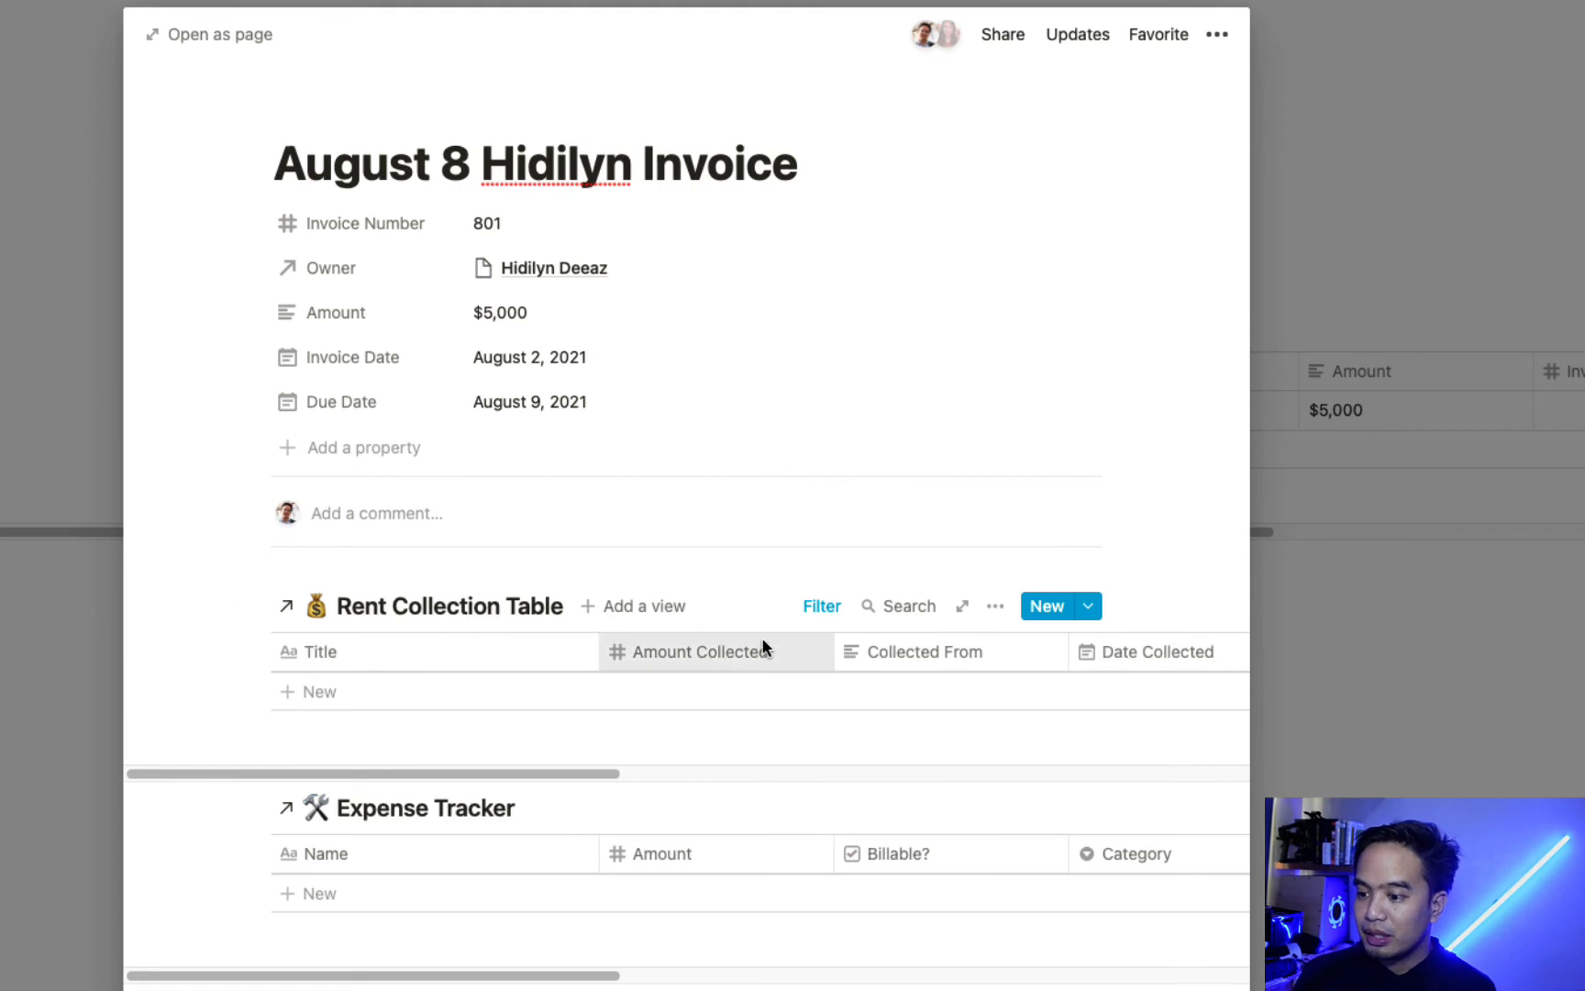
click(818, 612)
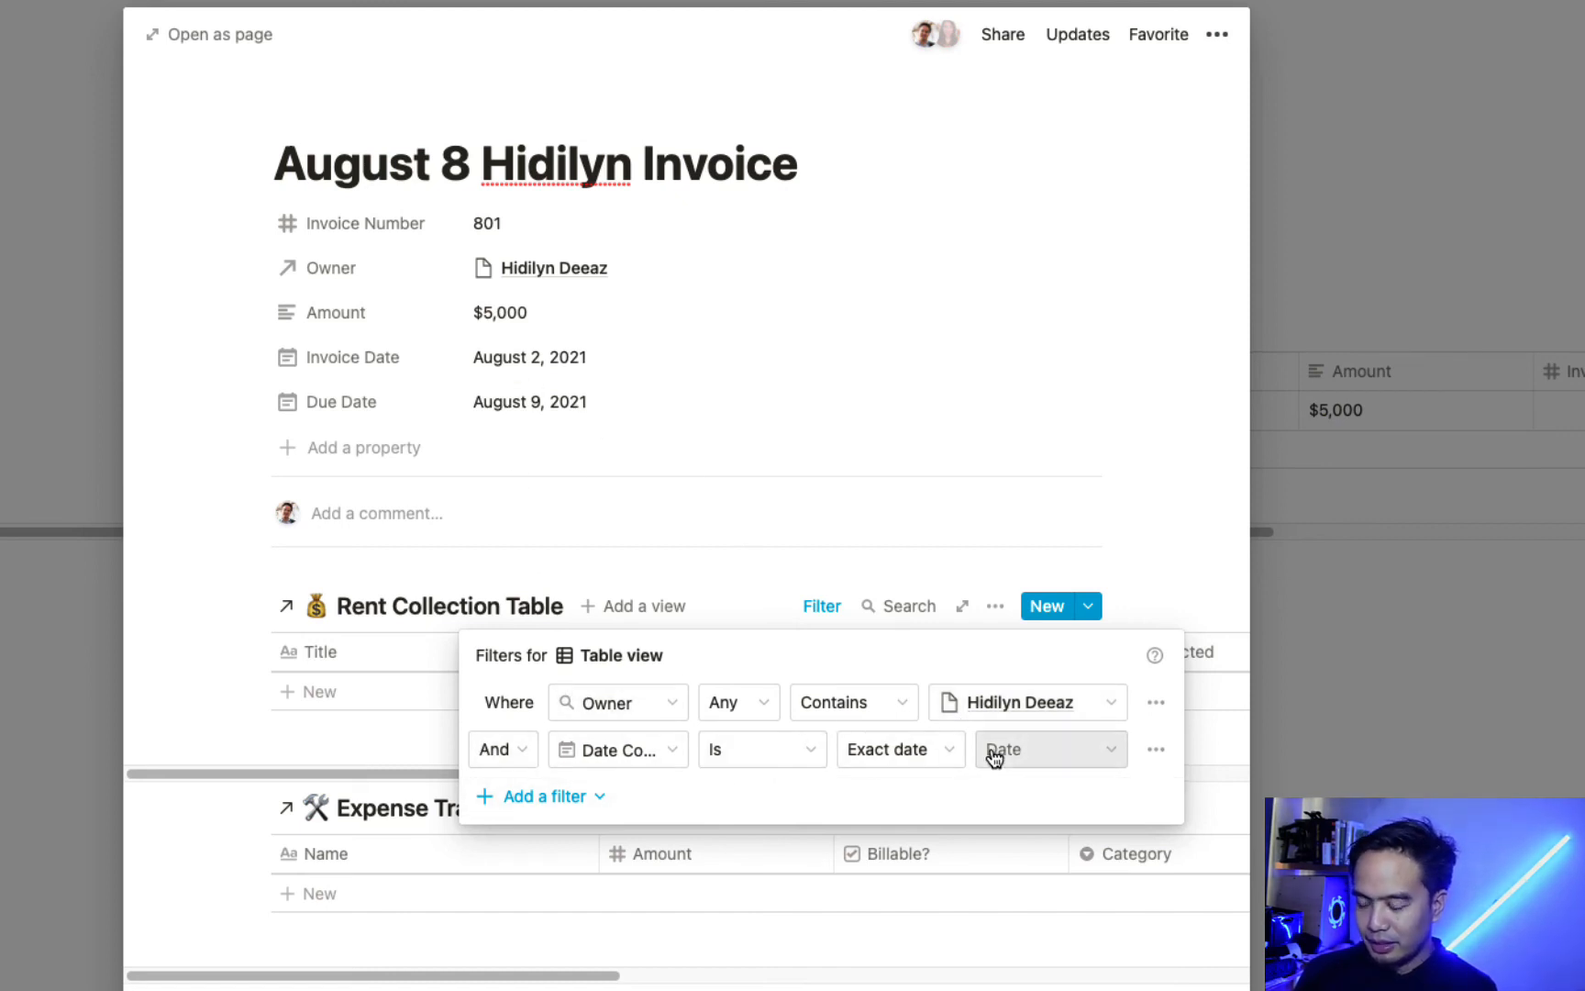
click(799, 370)
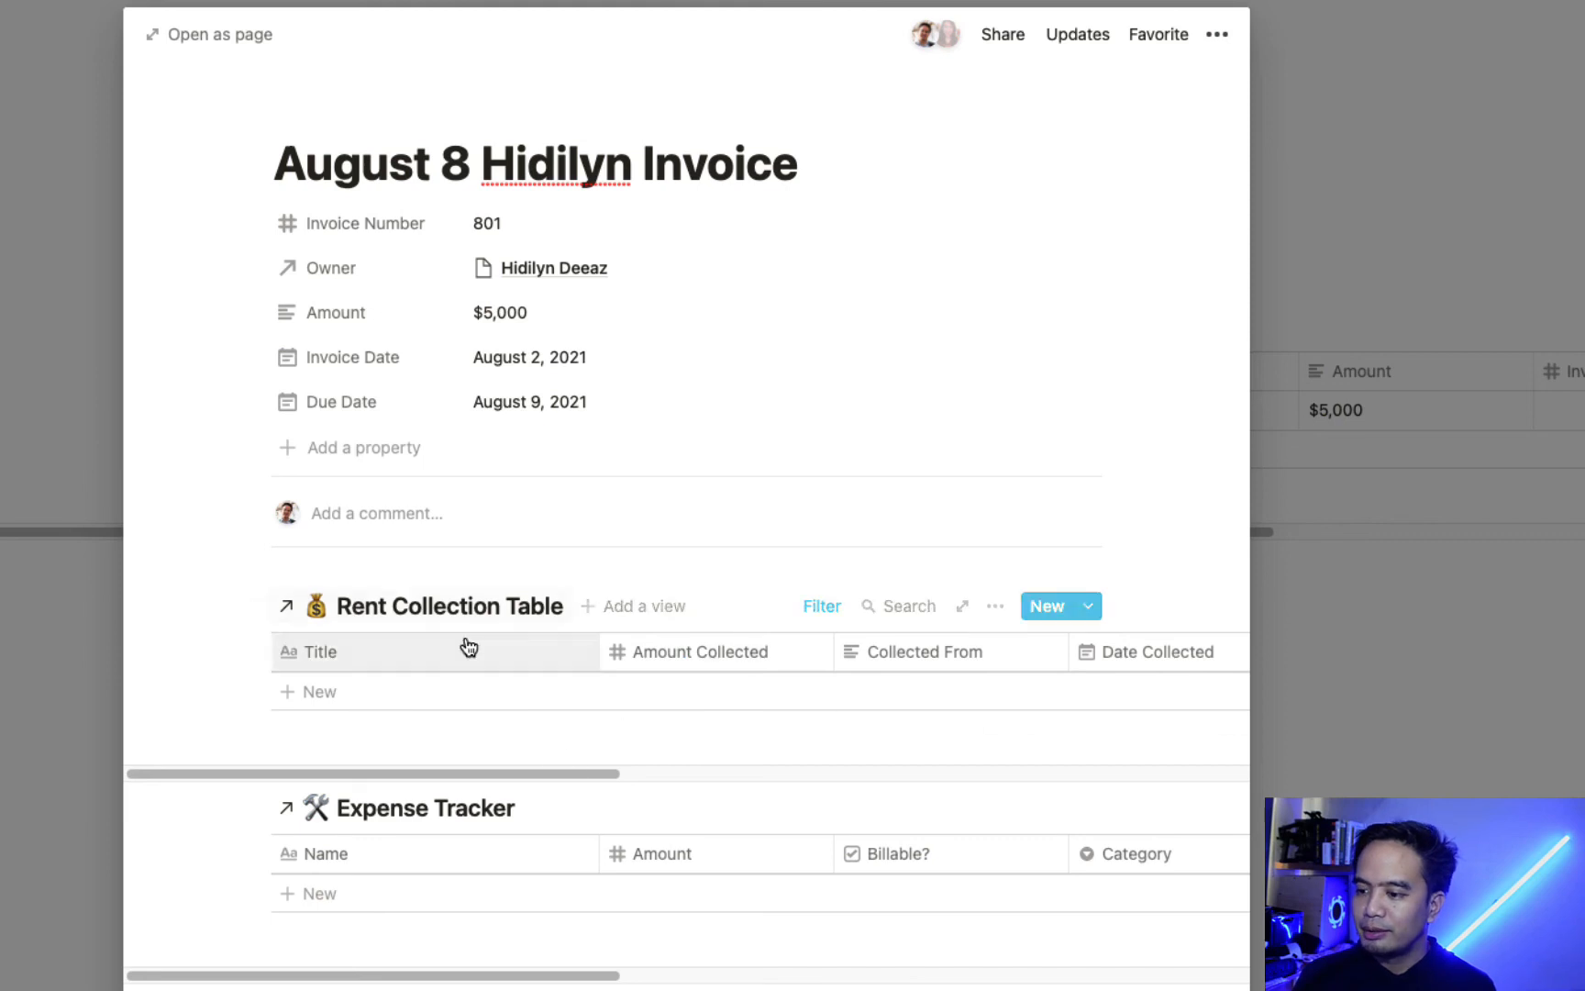
mouse_move(538, 739)
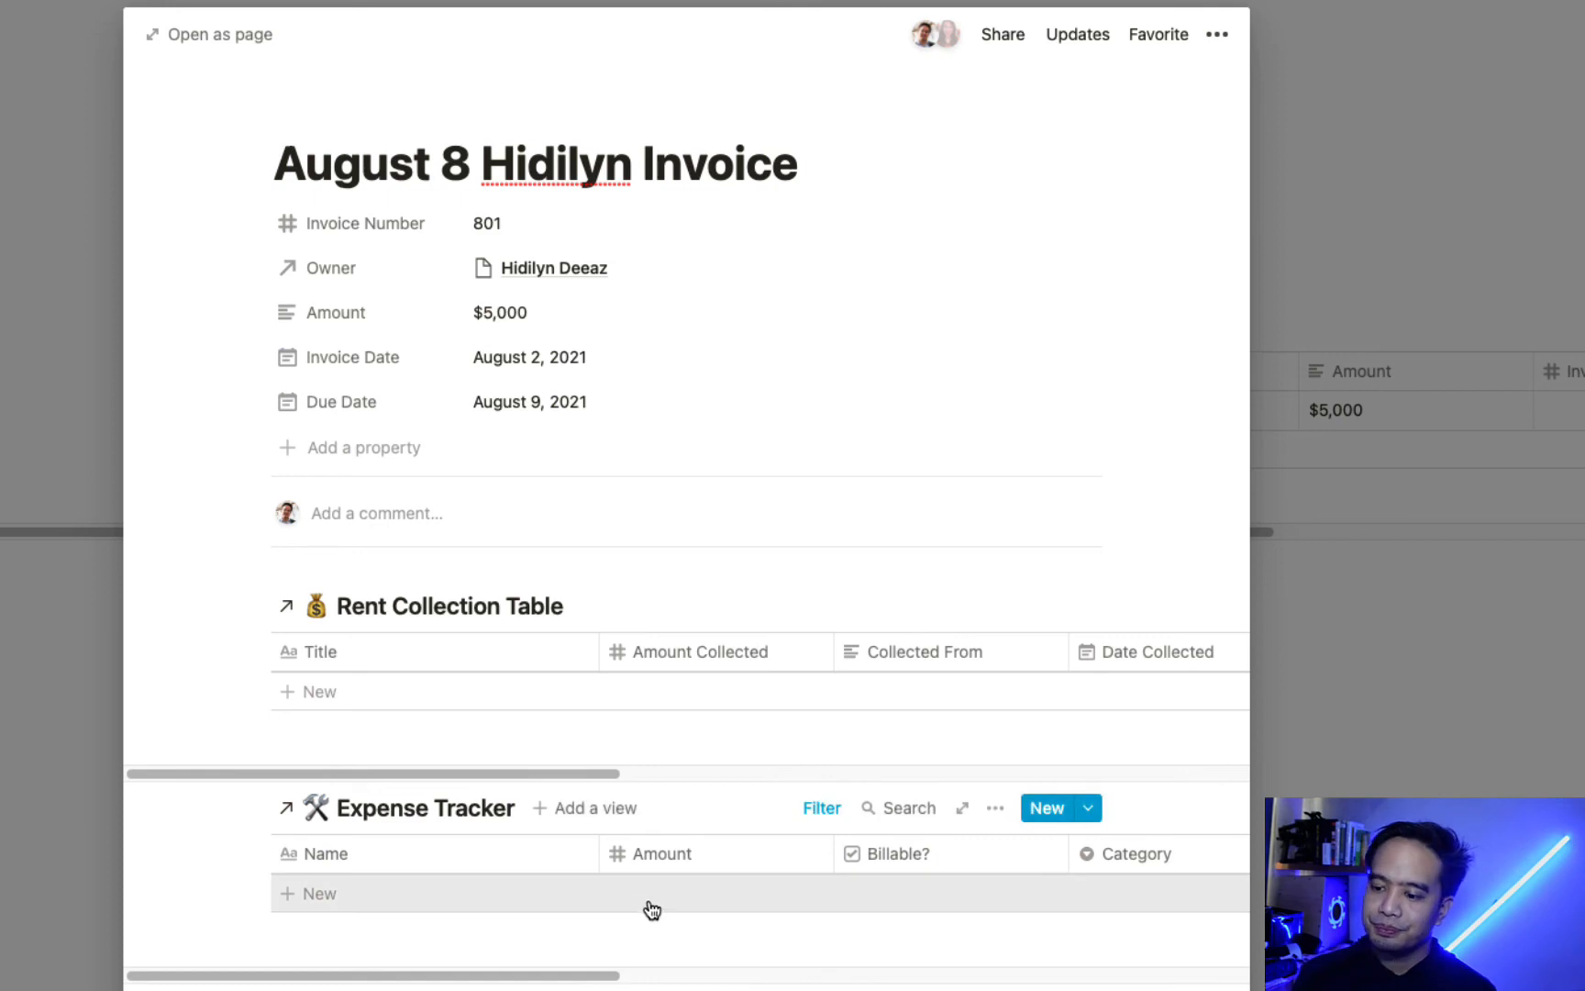
click(818, 813)
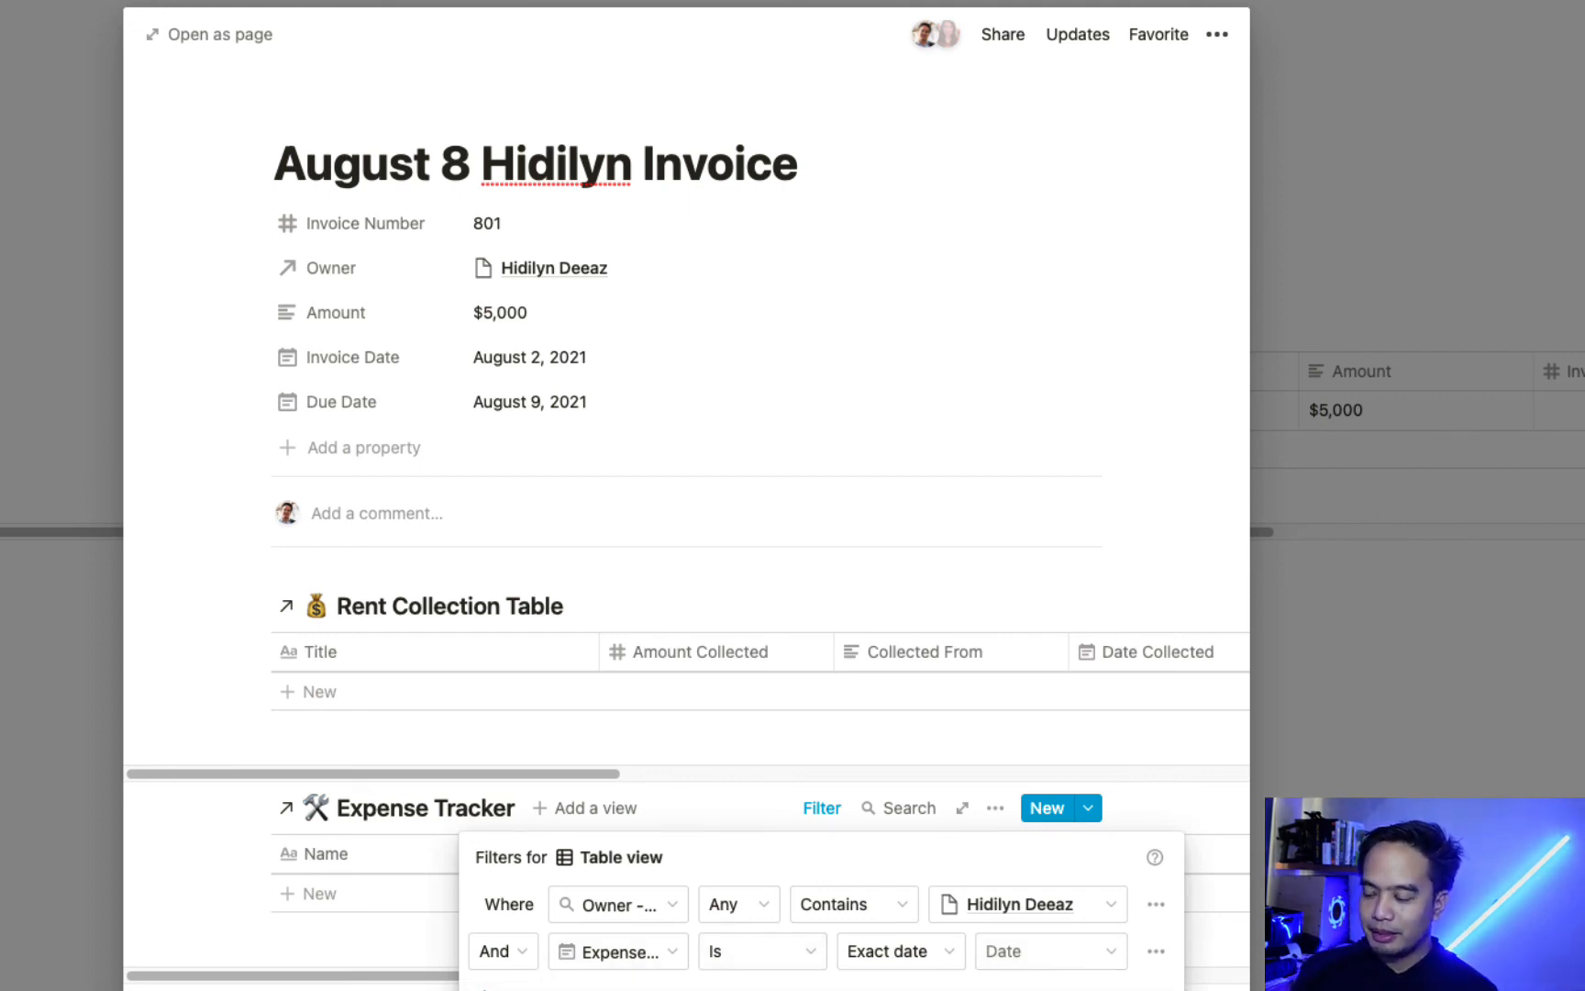
click(954, 653)
Close the invoice, return to the Realtor Workspace dashboard and open the personal introduction page from the Life section
click(56, 147)
key(super+[)
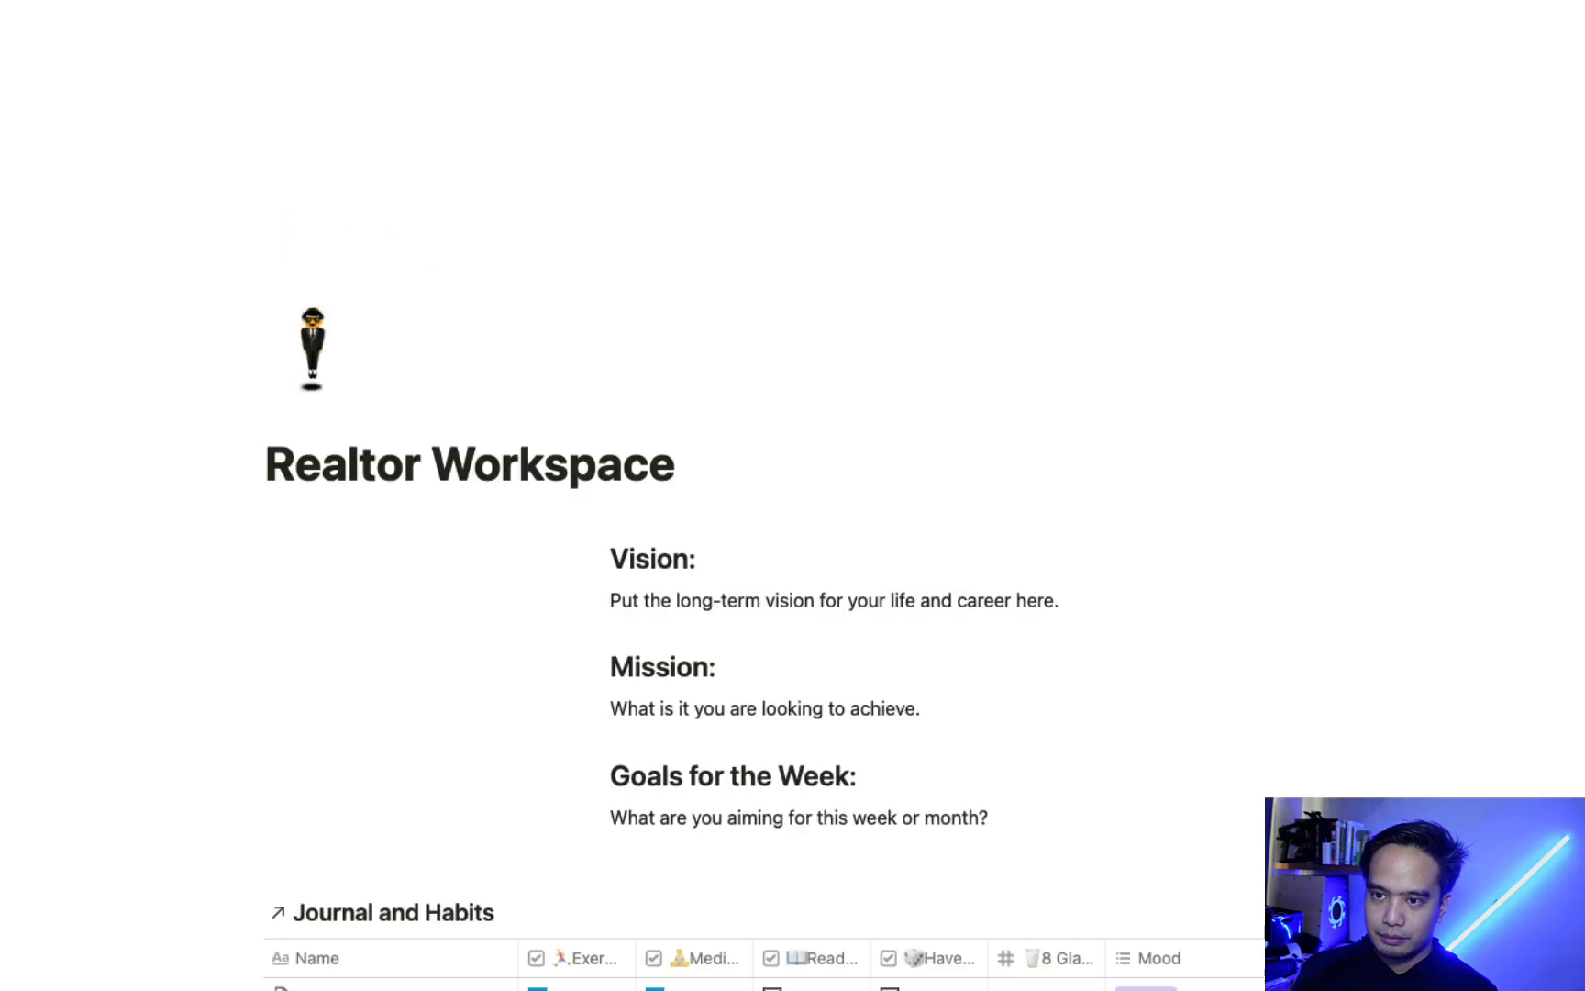
scroll(449, 568, down, 20)
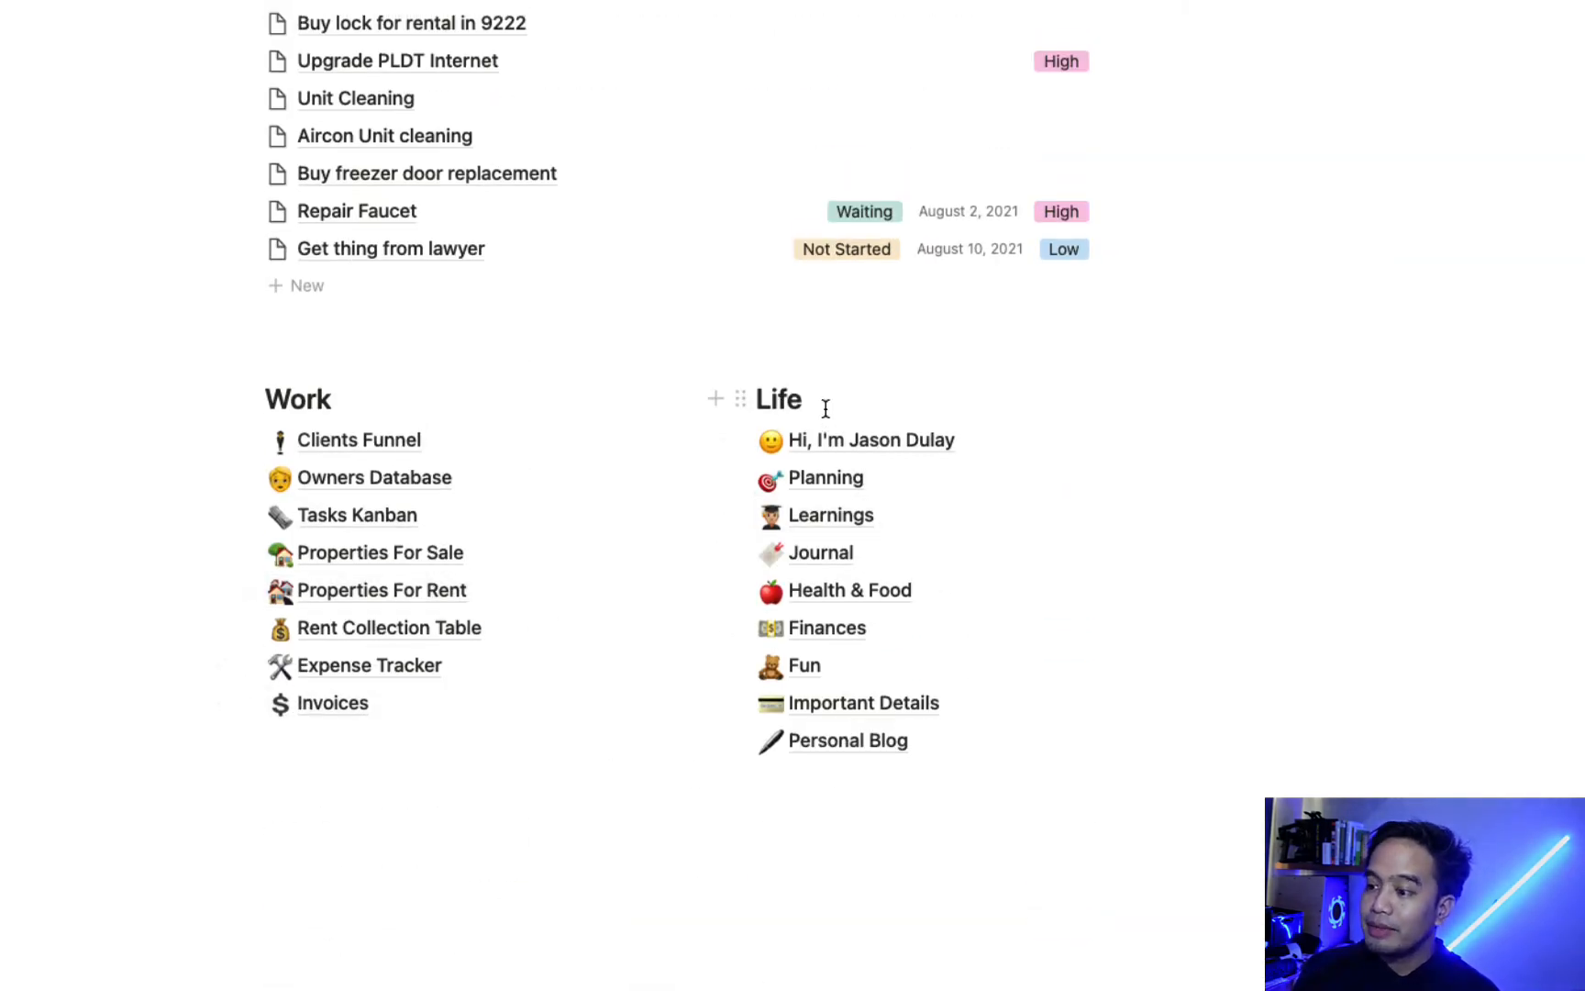
click(802, 664)
key(super+[)
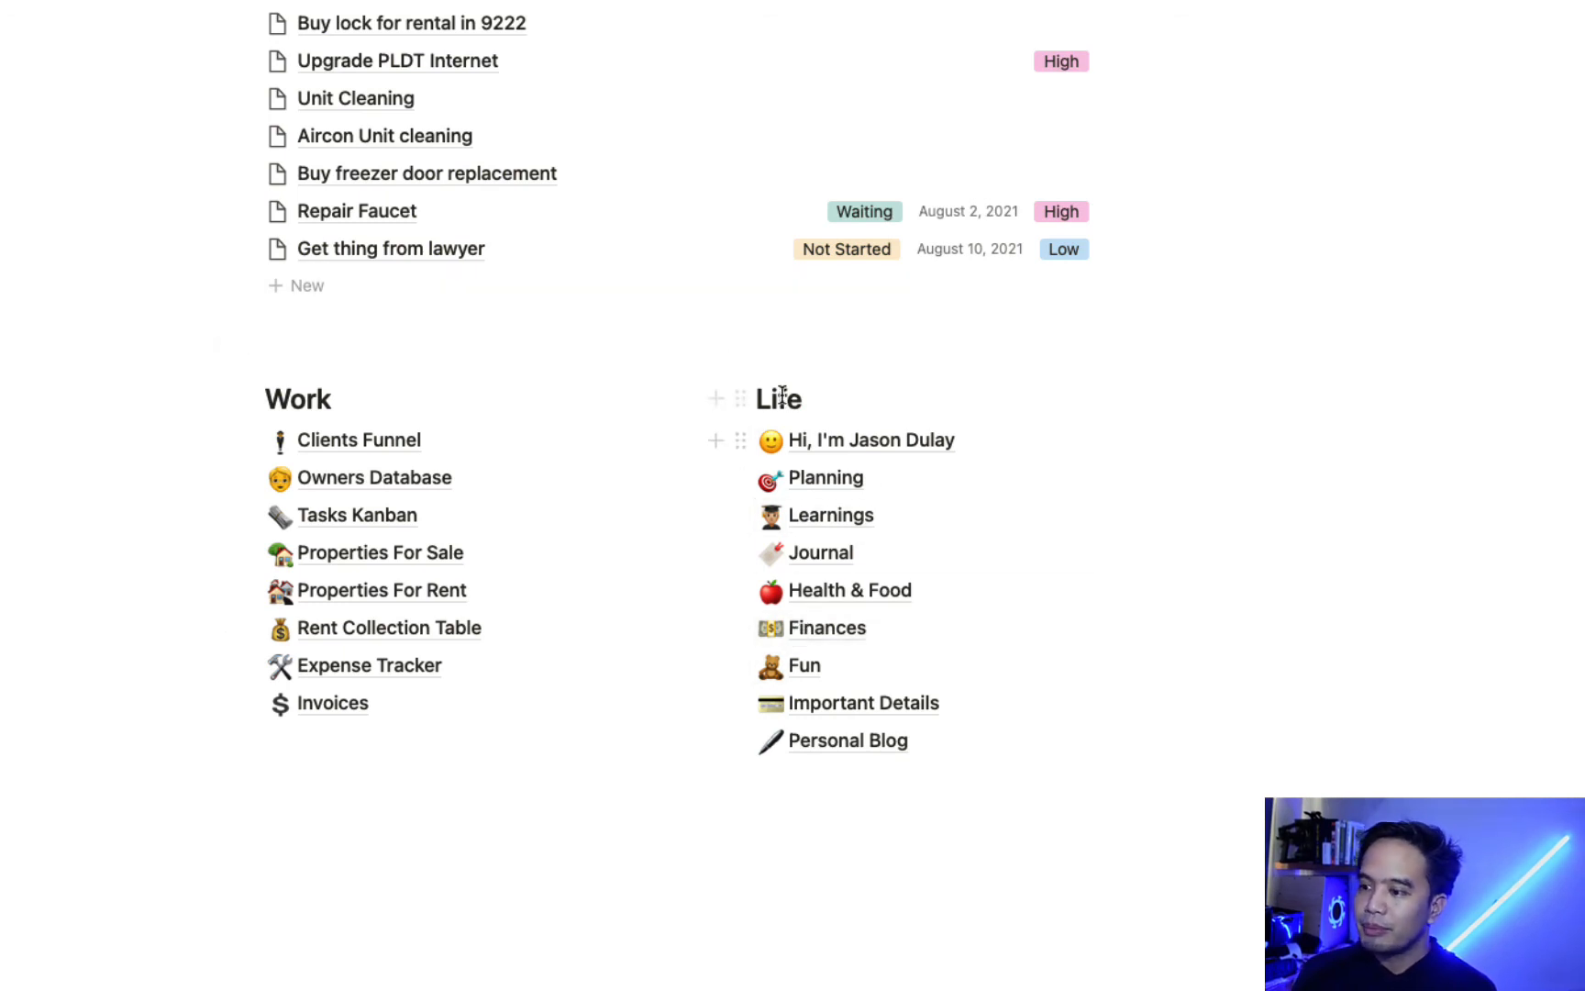
click(863, 442)
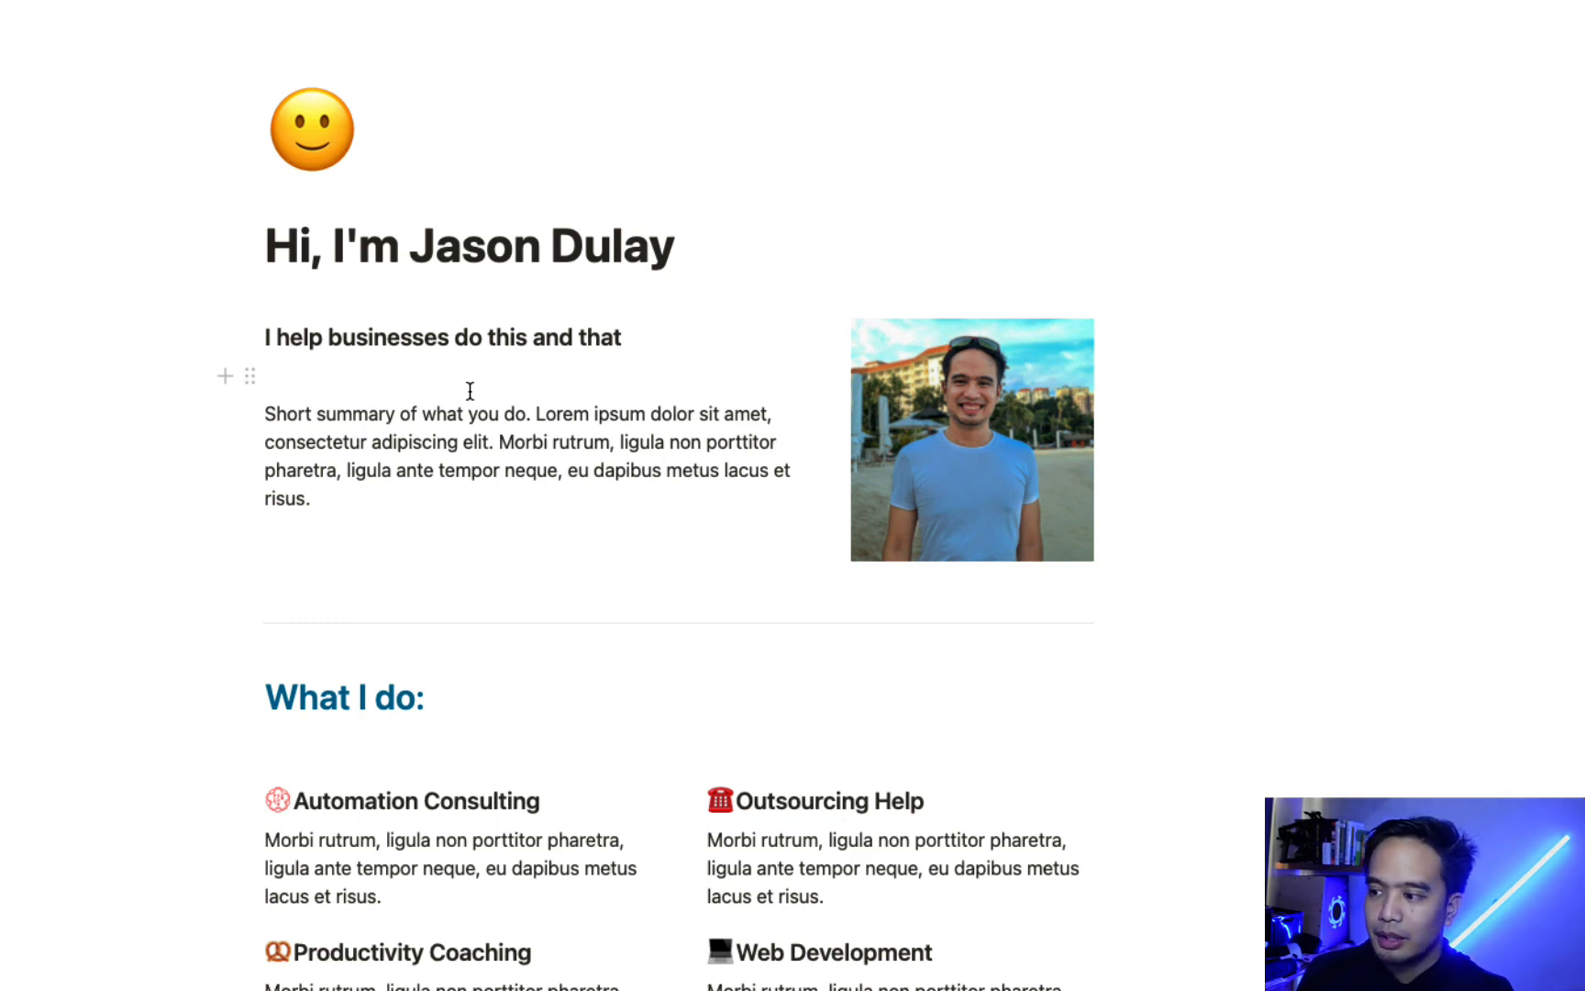
Examine the introduction page's What I do, Properties for Sale and Get in touch sections
scroll(540, 378, down, 10)
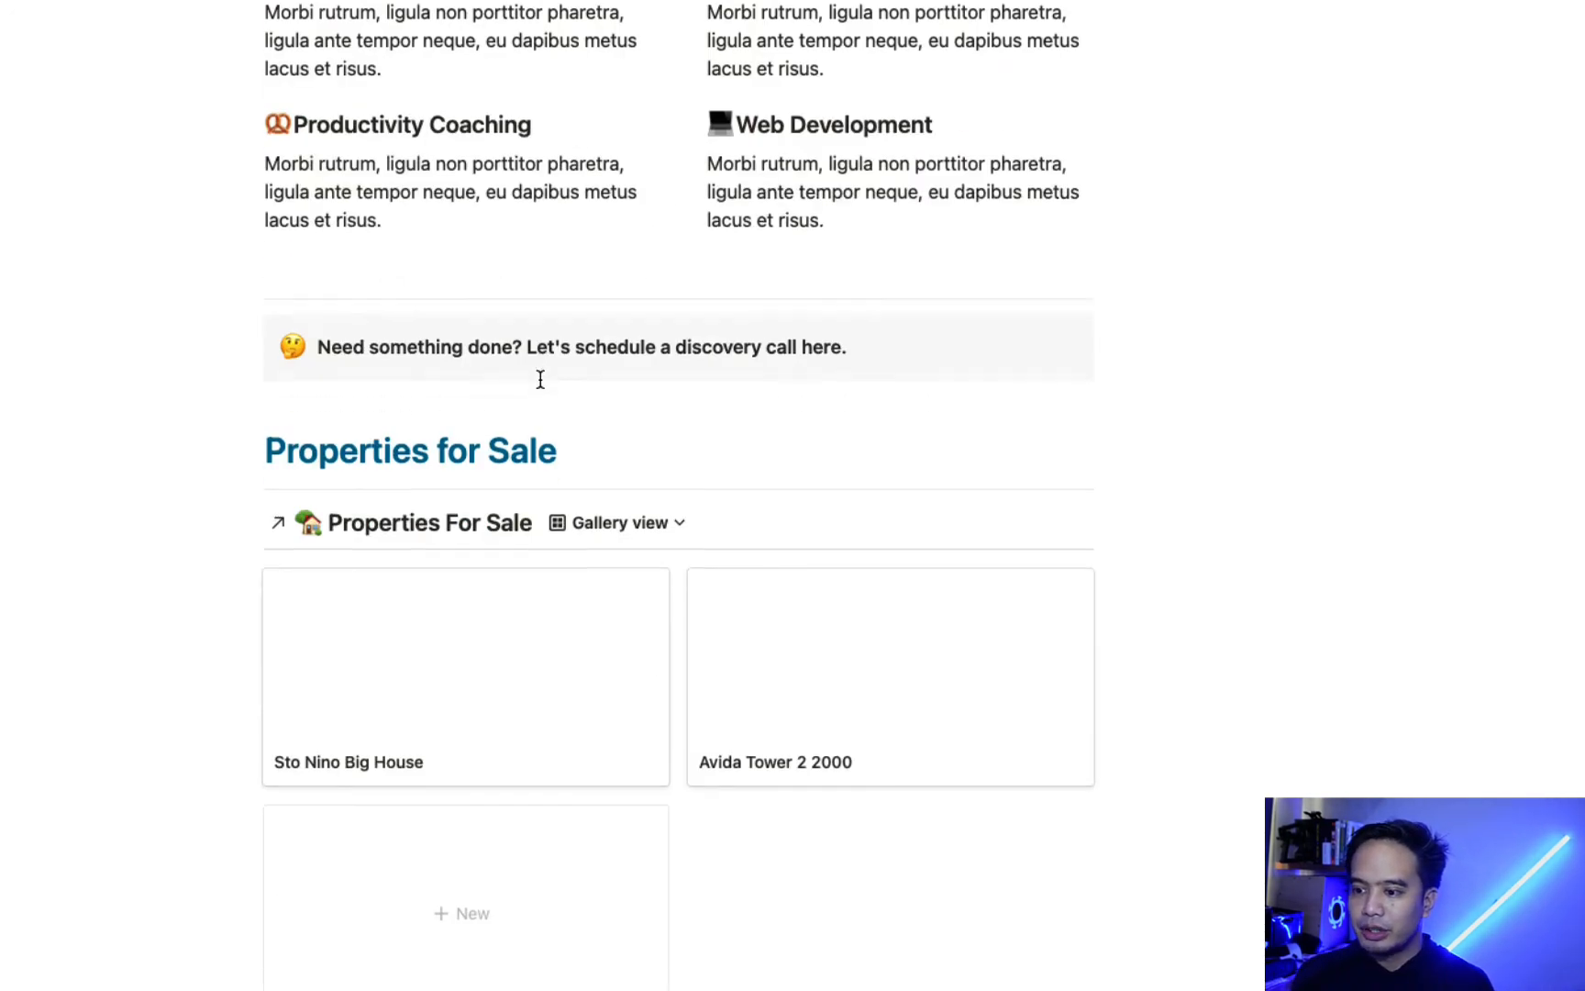
scroll(432, 459, down, 3)
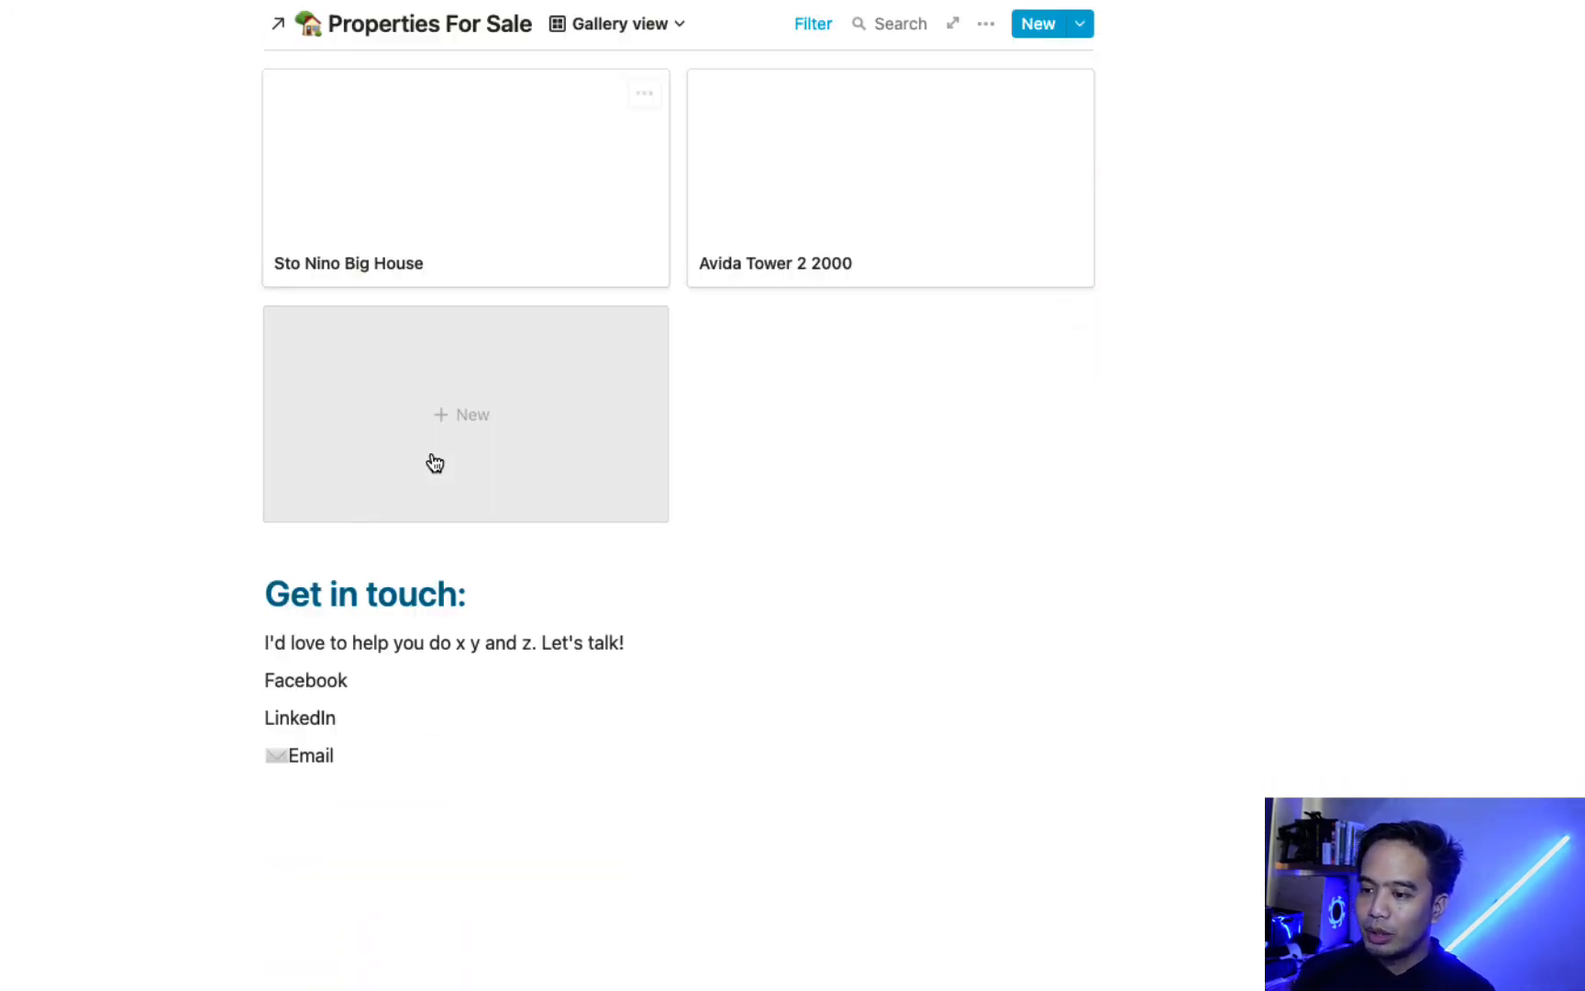
scroll(431, 459, up, 4)
scroll(518, 330, down, 4)
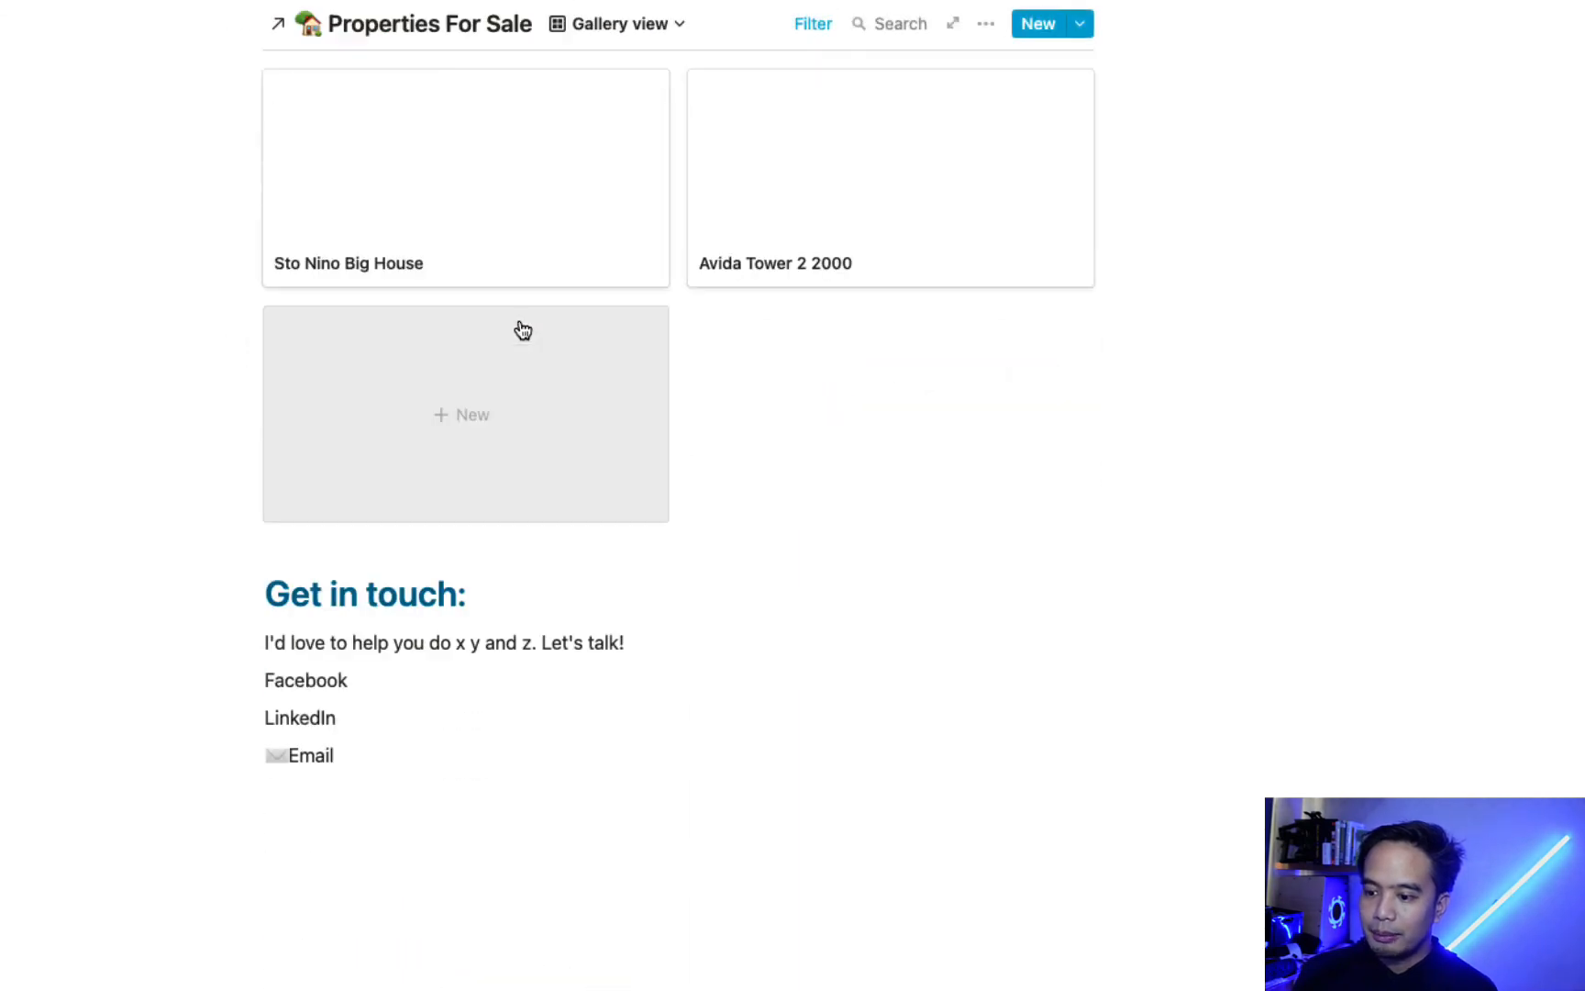
scroll(520, 321, up, 6)
scroll(435, 311, up, 5)
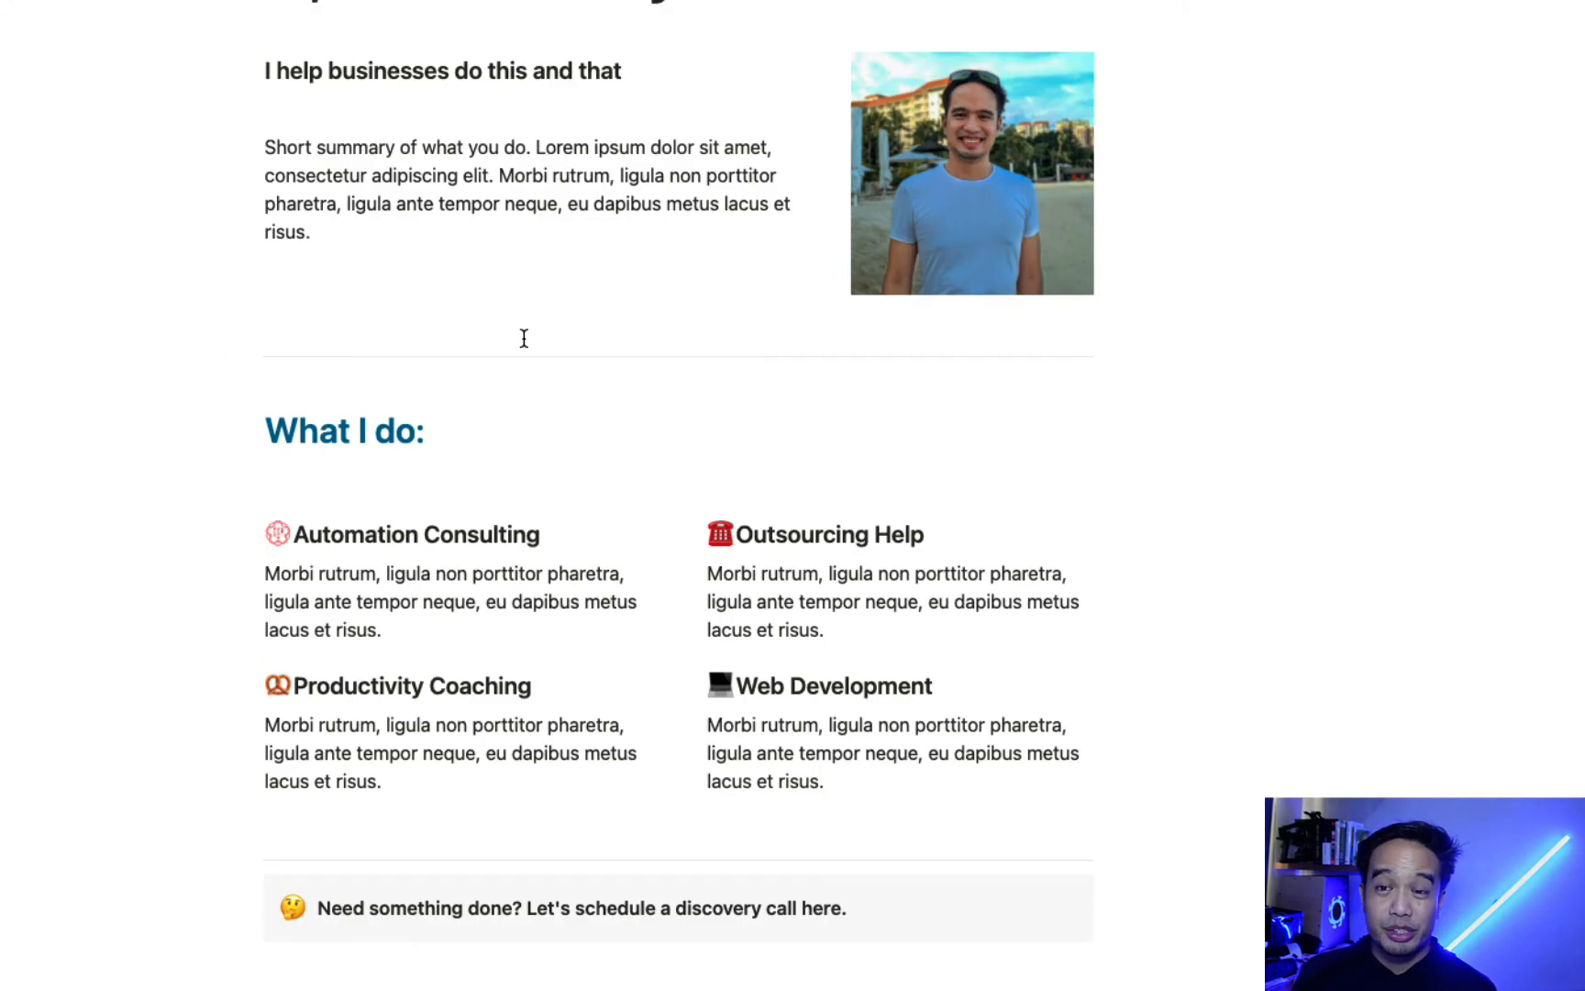
View the introduction page's sharing settings, close them and review the page through to the contact section
scroll(524, 339, up, 5)
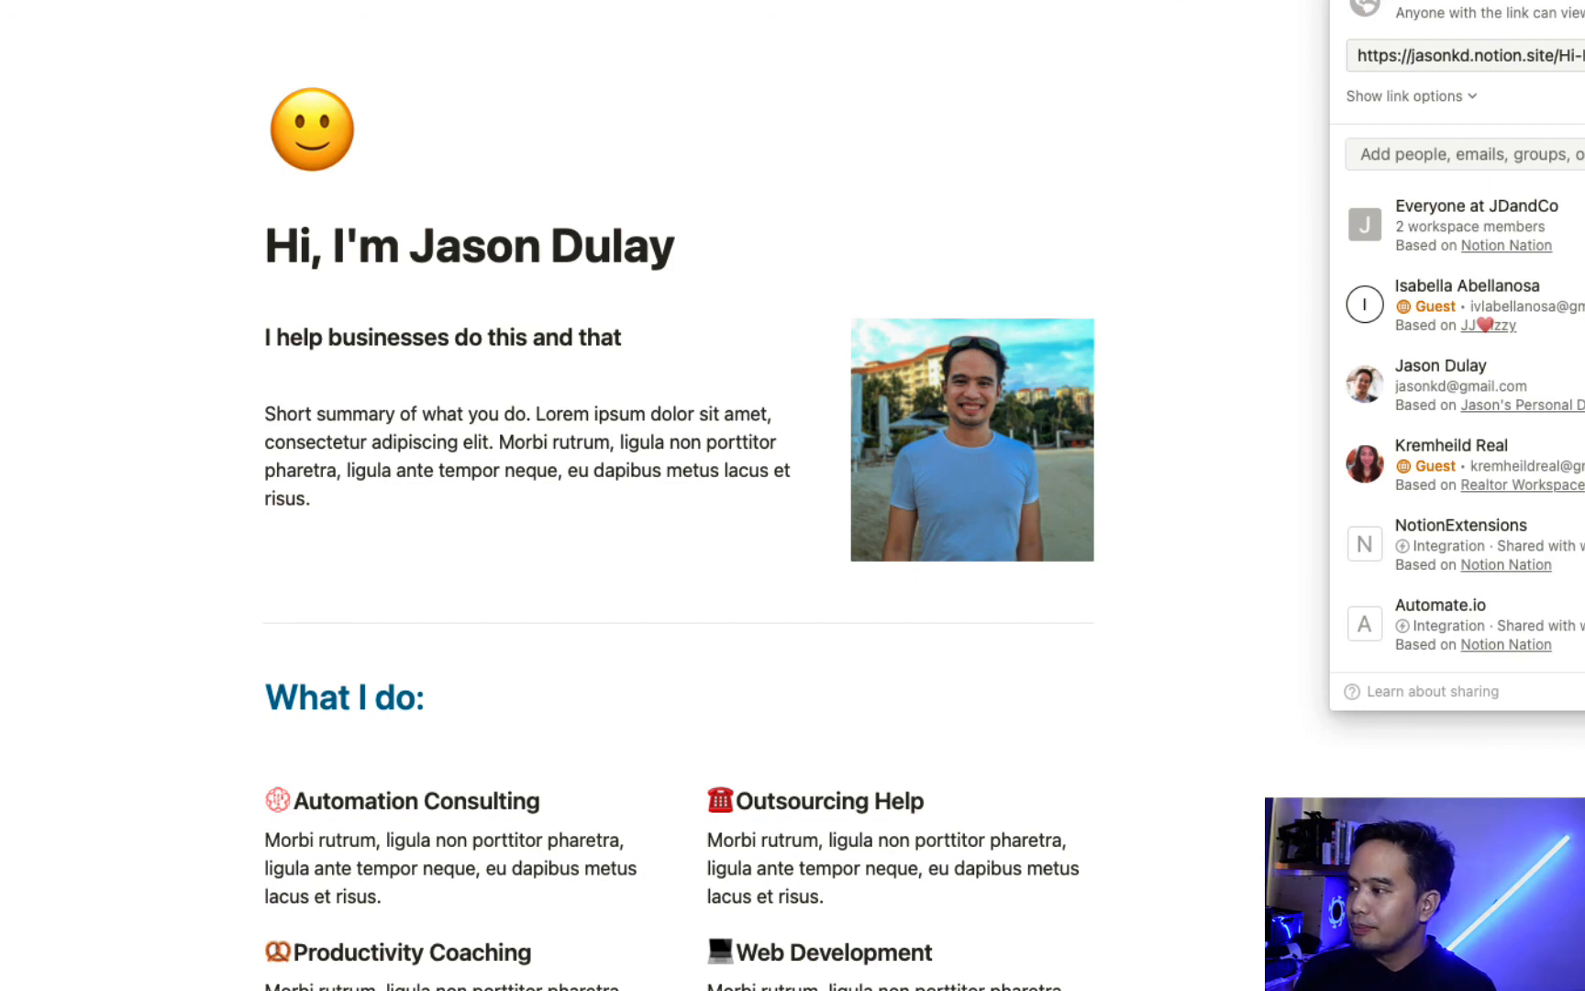
click(1159, 138)
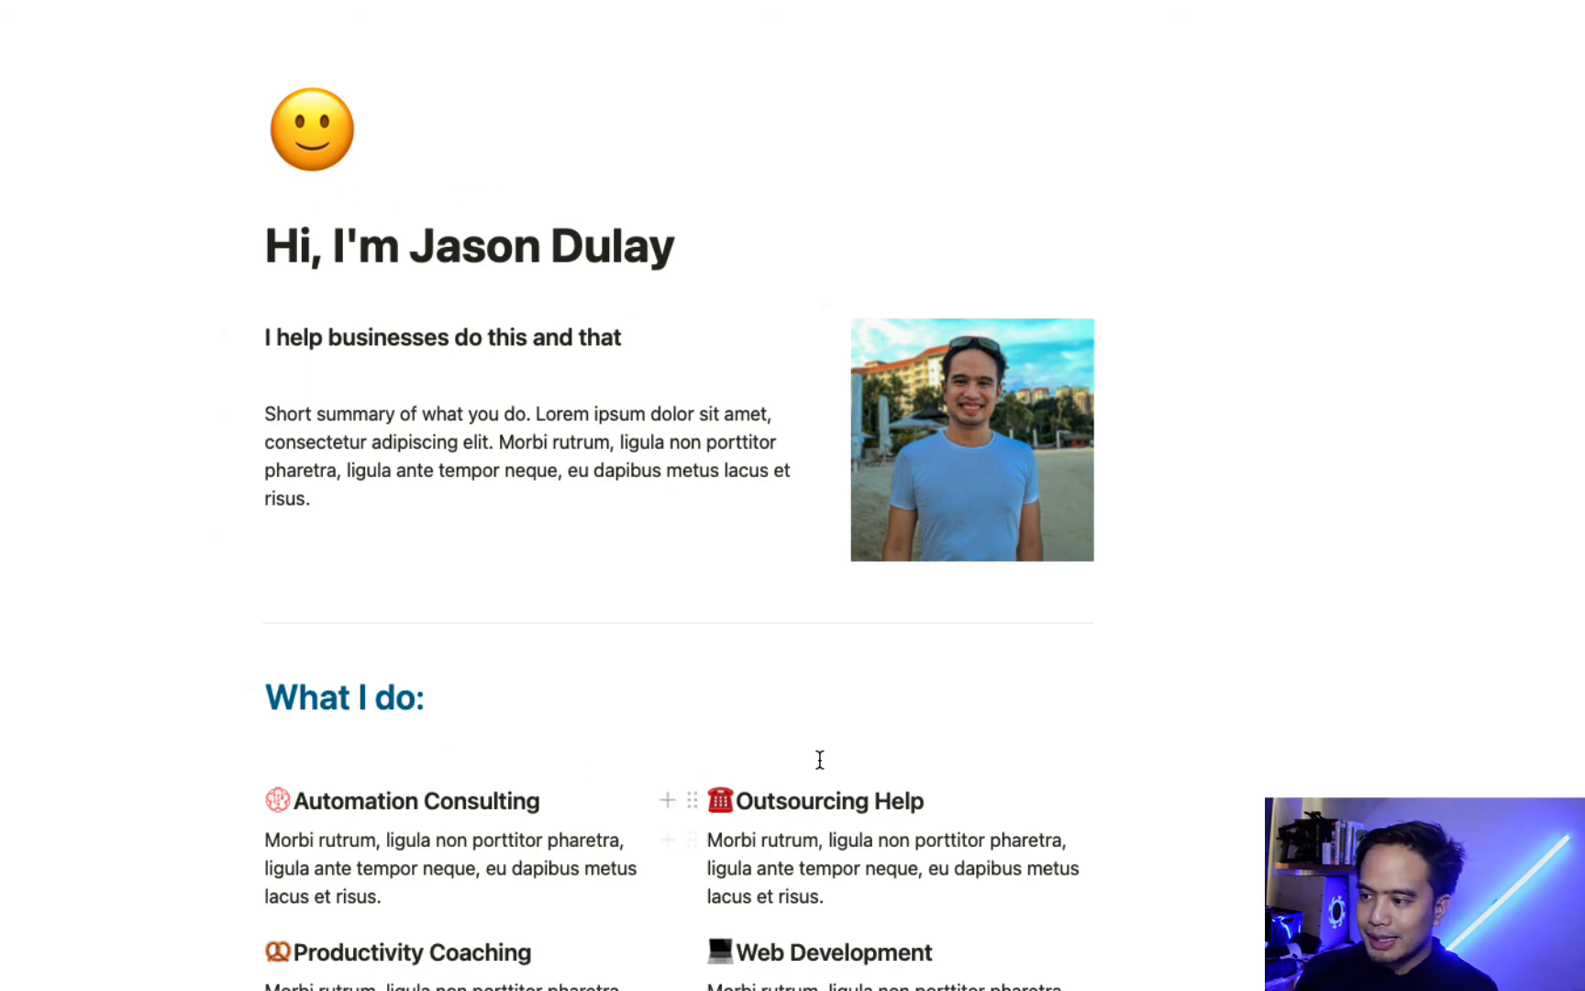
scroll(817, 757, down, 10)
scroll(874, 569, down, 6)
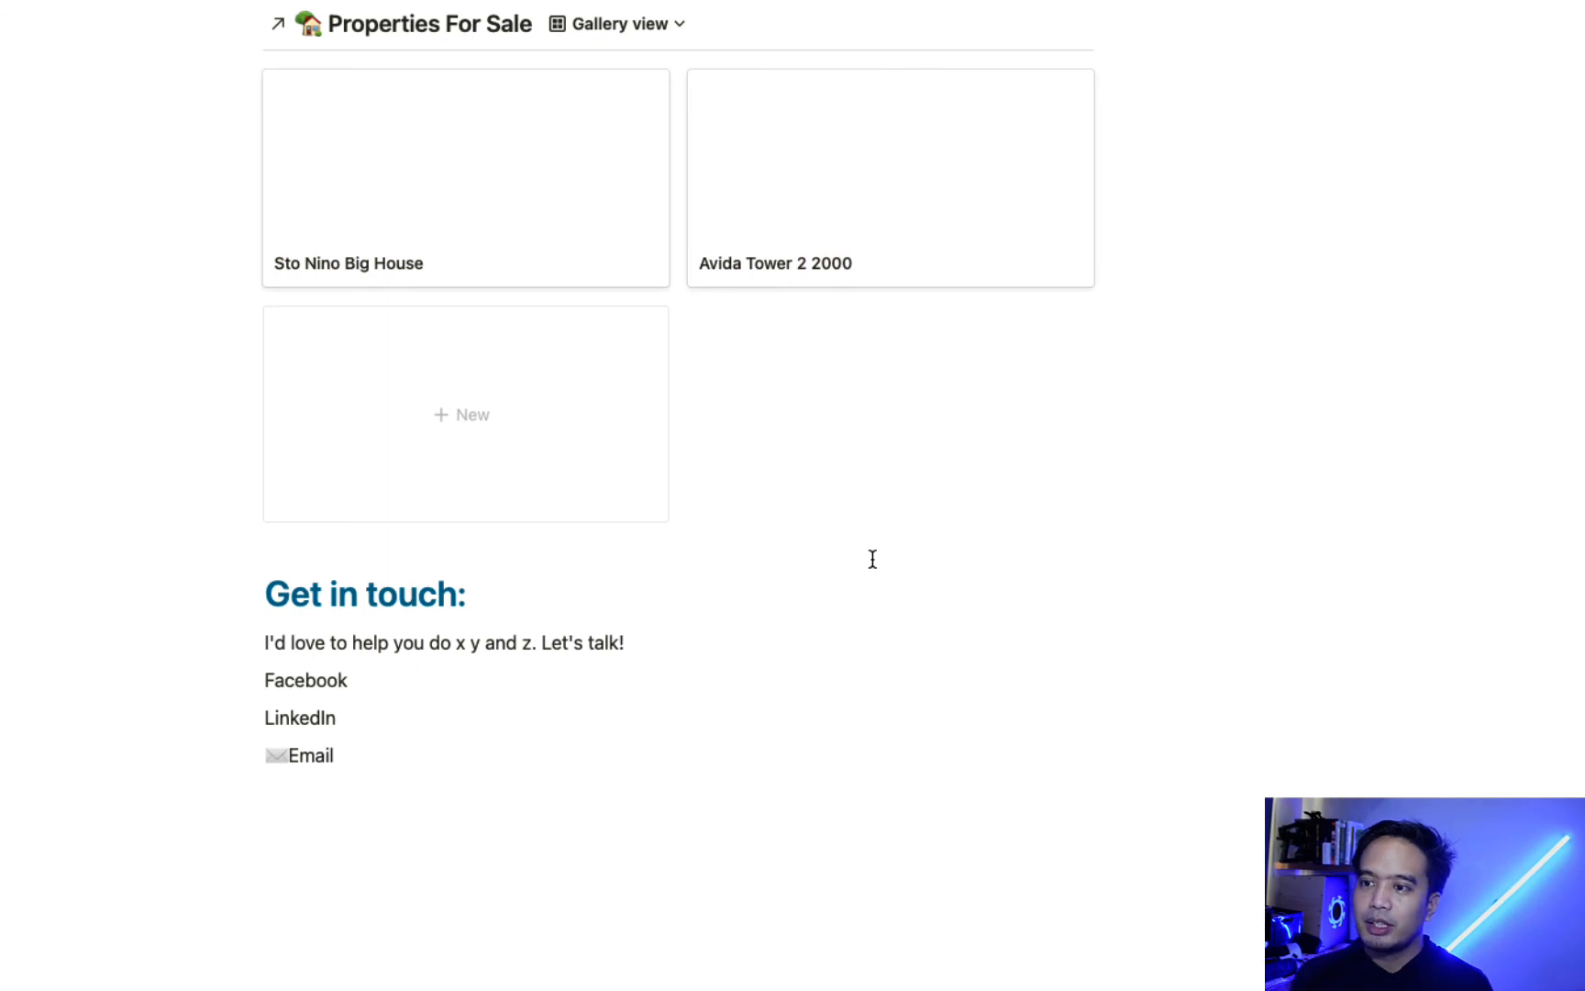
scroll(647, 240, up, 20)
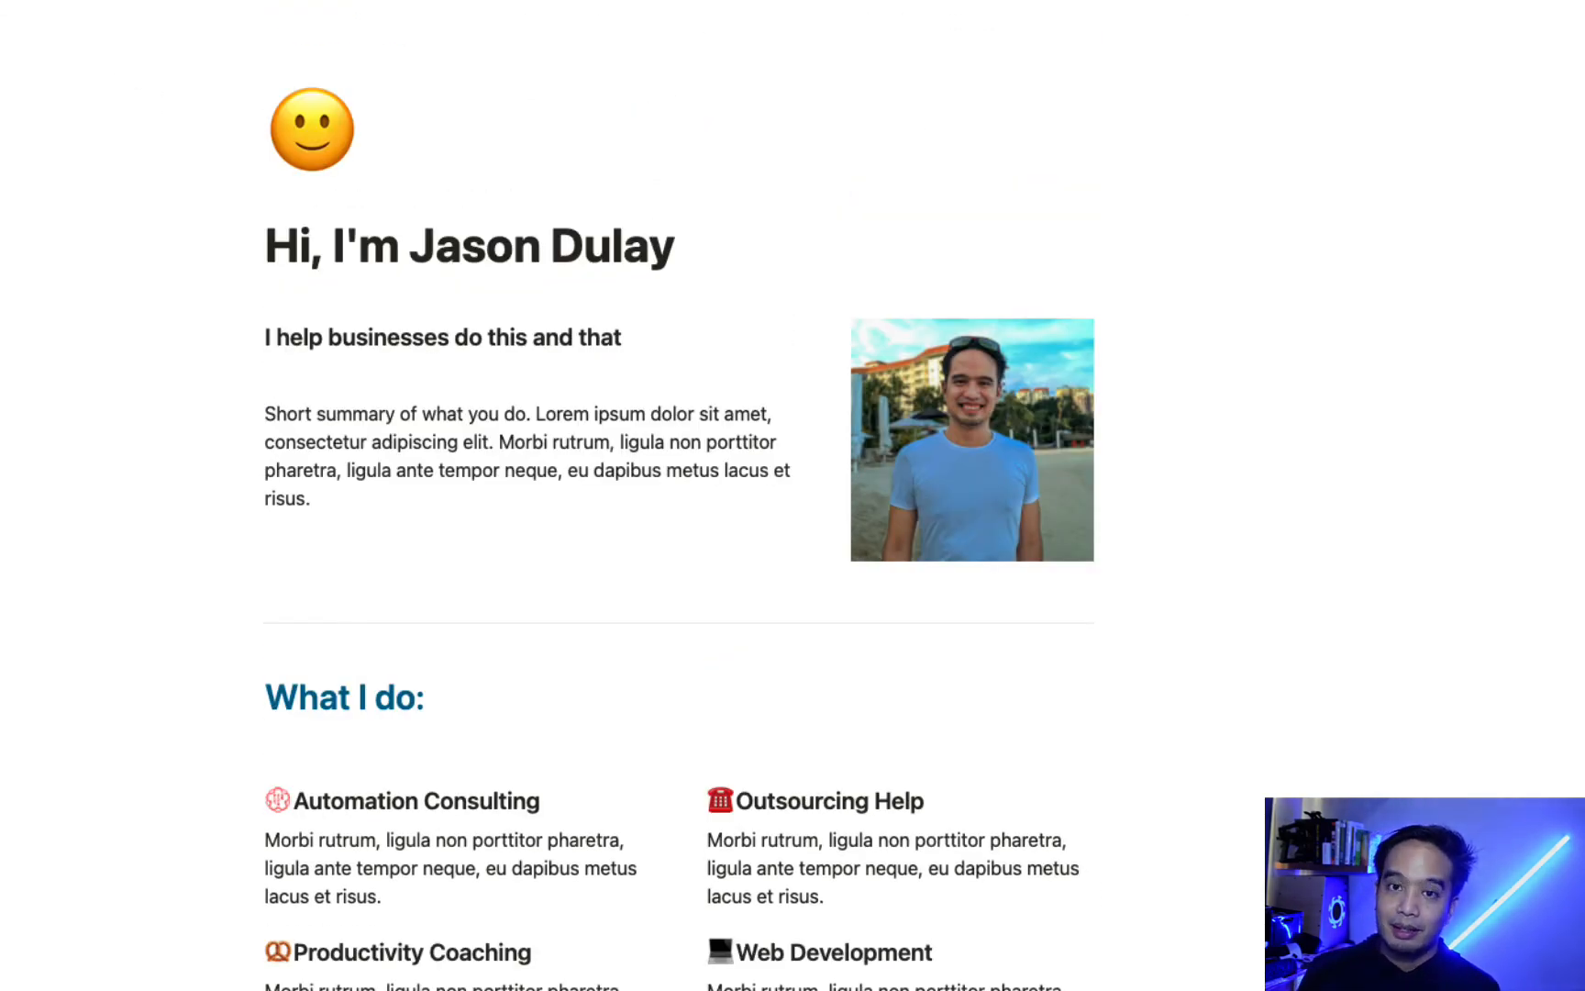
Return to the dashboard, open the Planning page from the Life section and look through its goals tables
key(super+[)
scroll(782, 477, down, 20)
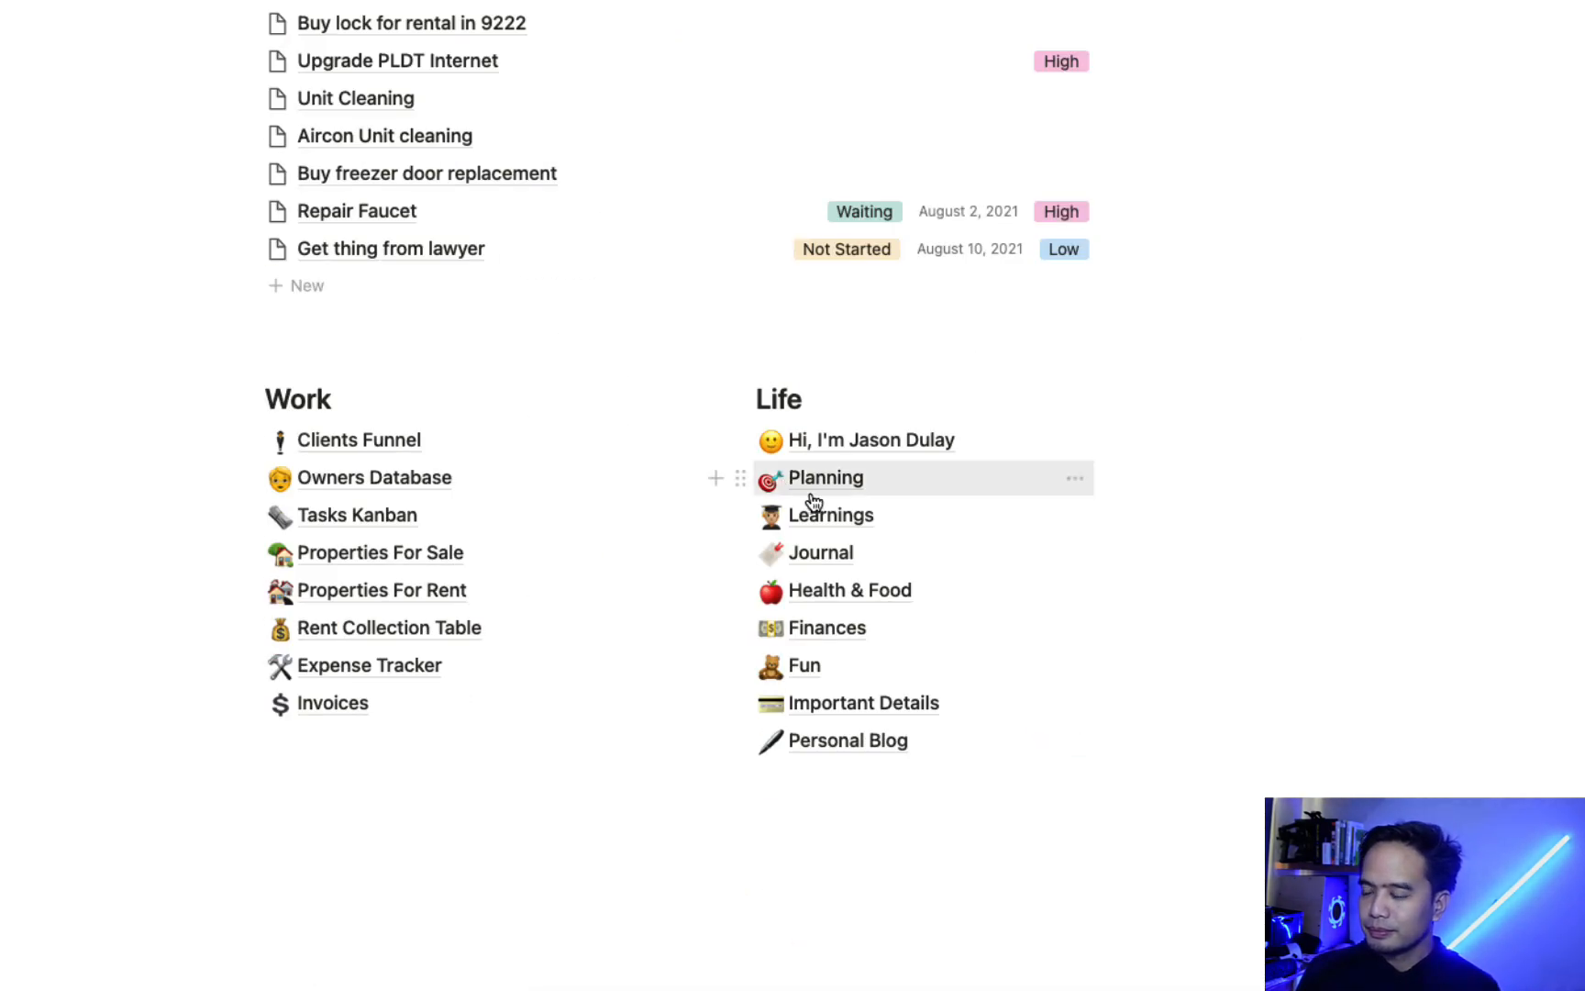
click(823, 475)
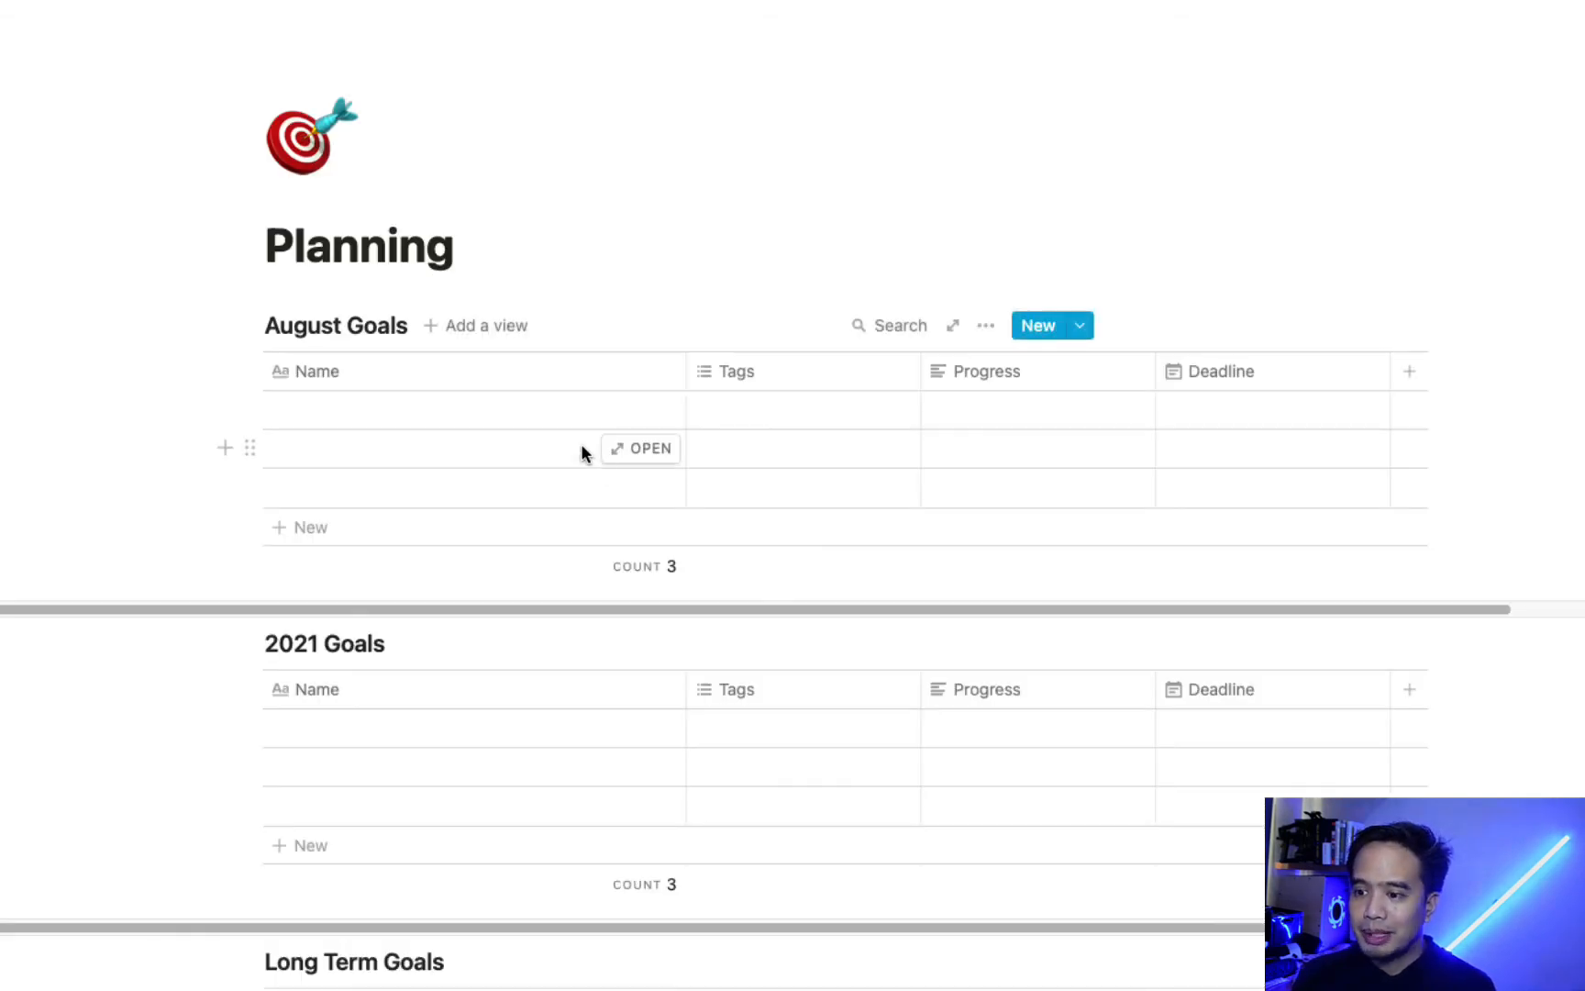
scroll(530, 564, down, 5)
scroll(530, 569, up, 10)
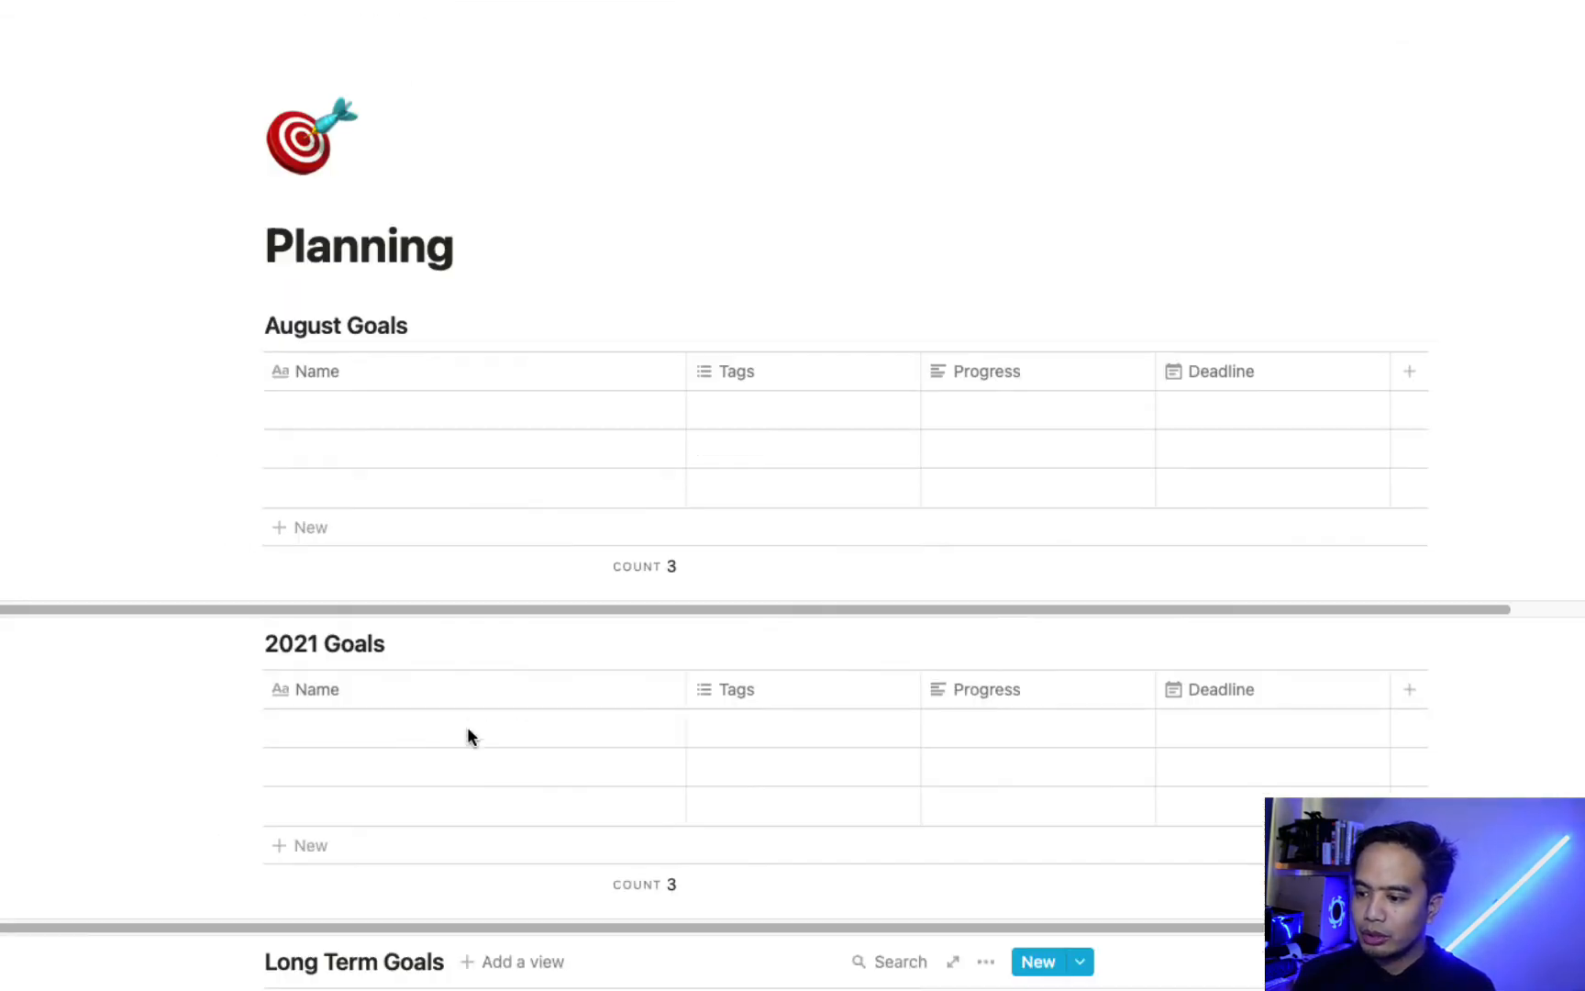
View the Learnings page and the Journal page from the dashboard's Life section
key(super+[)
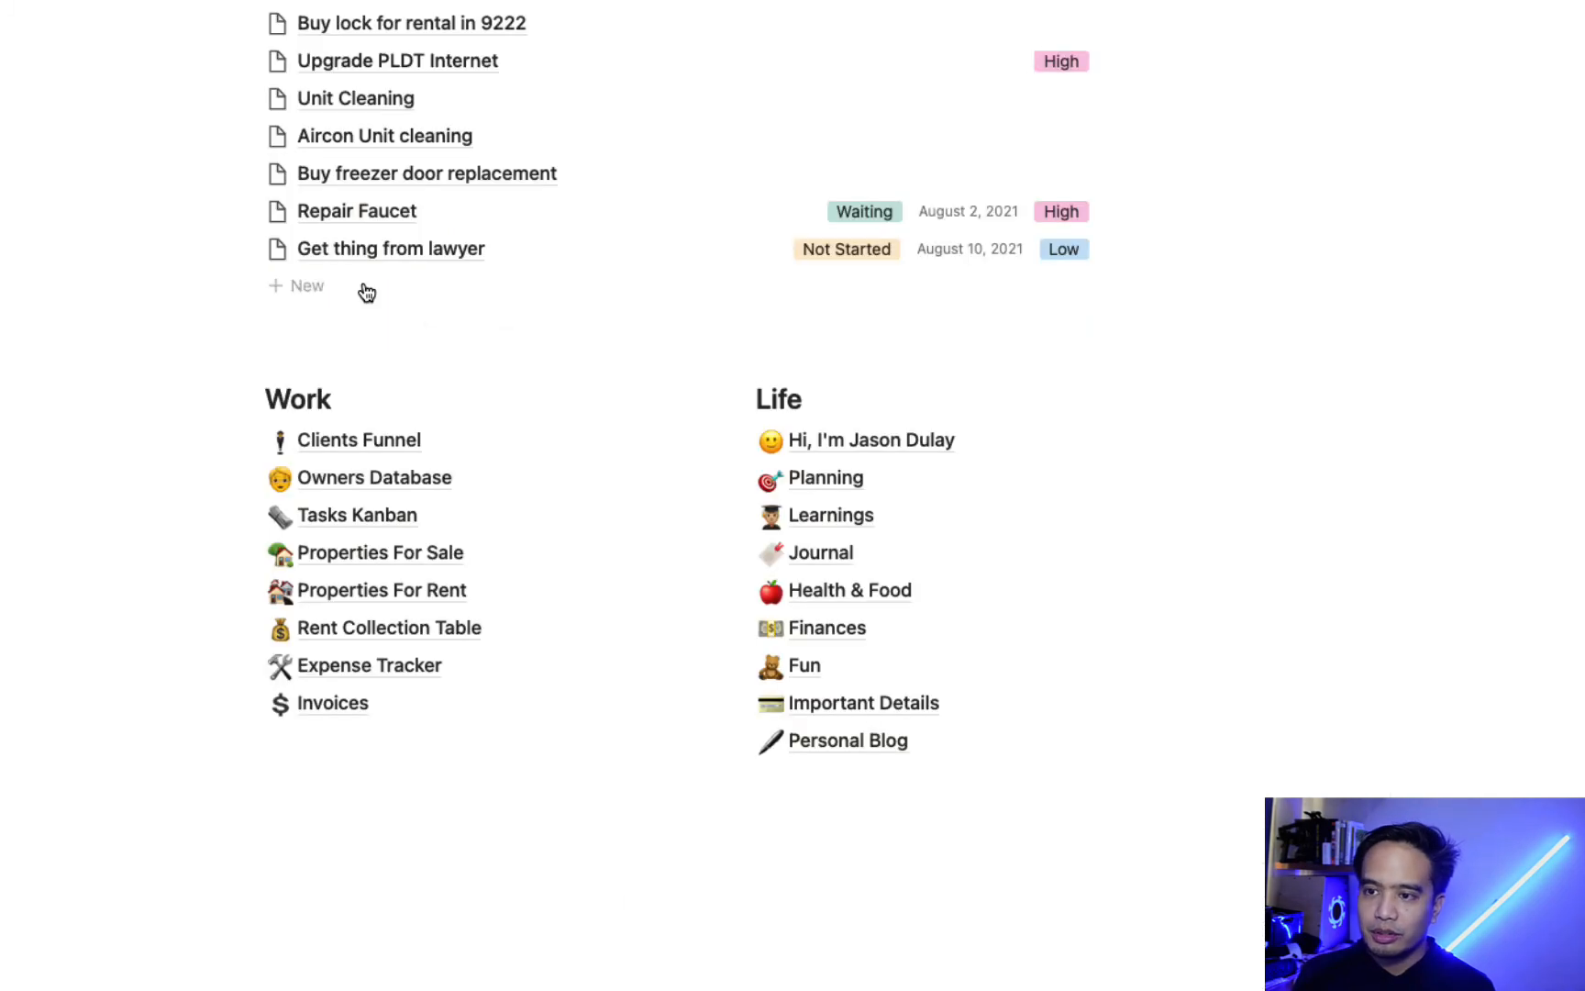
click(807, 514)
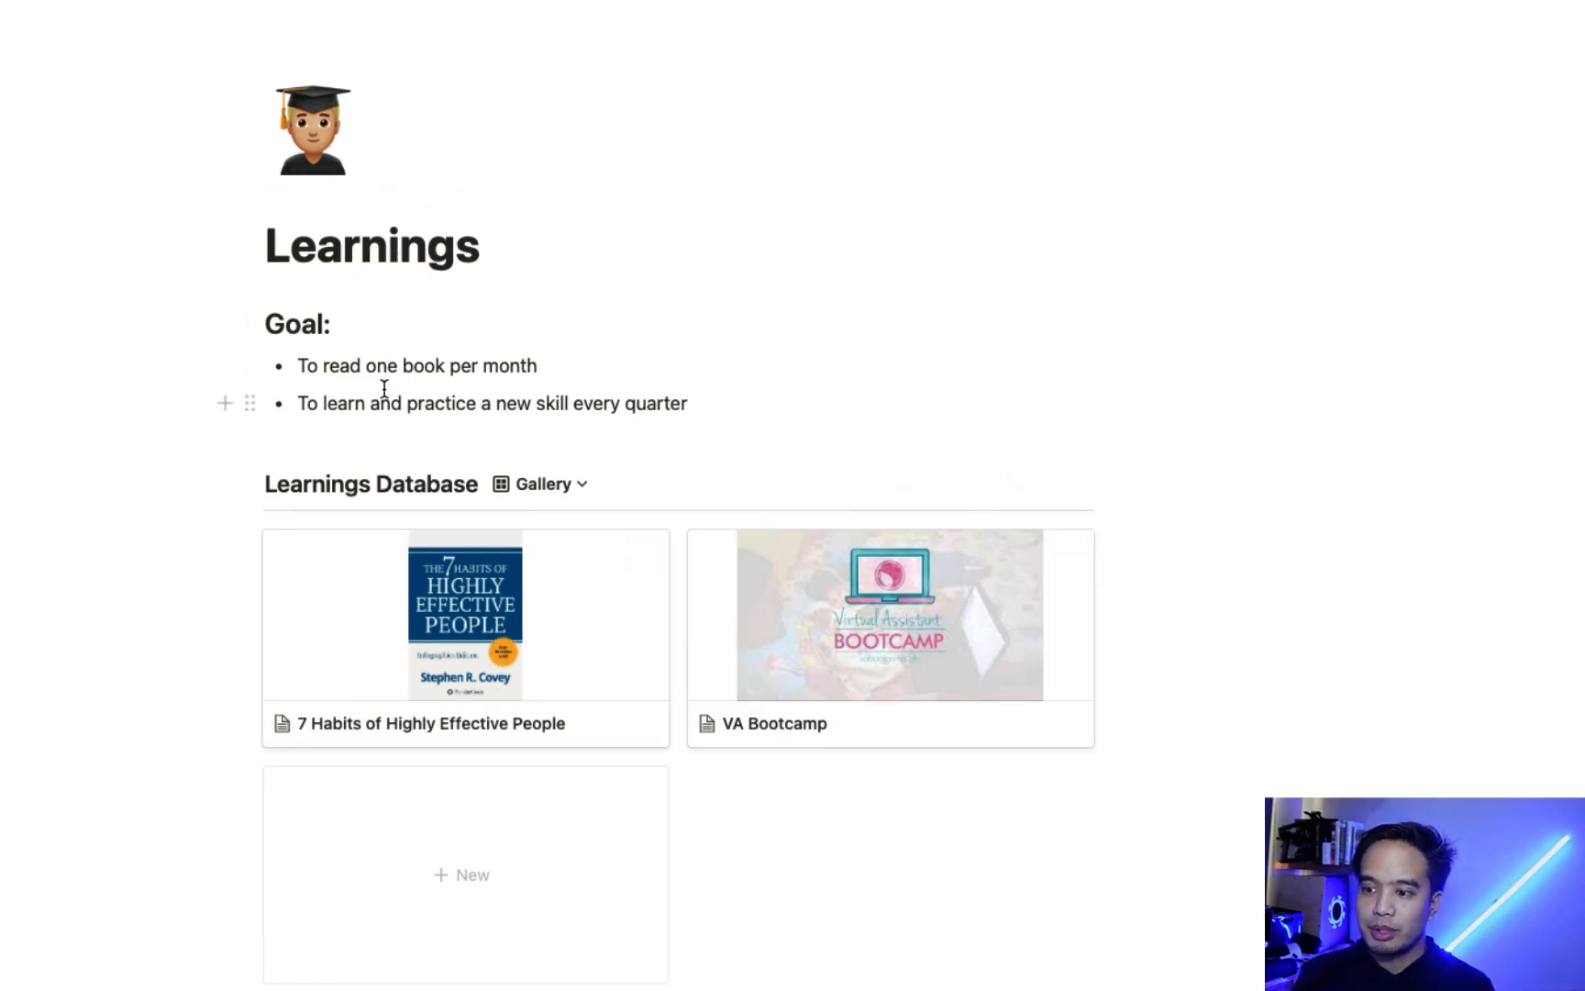
key(super+[)
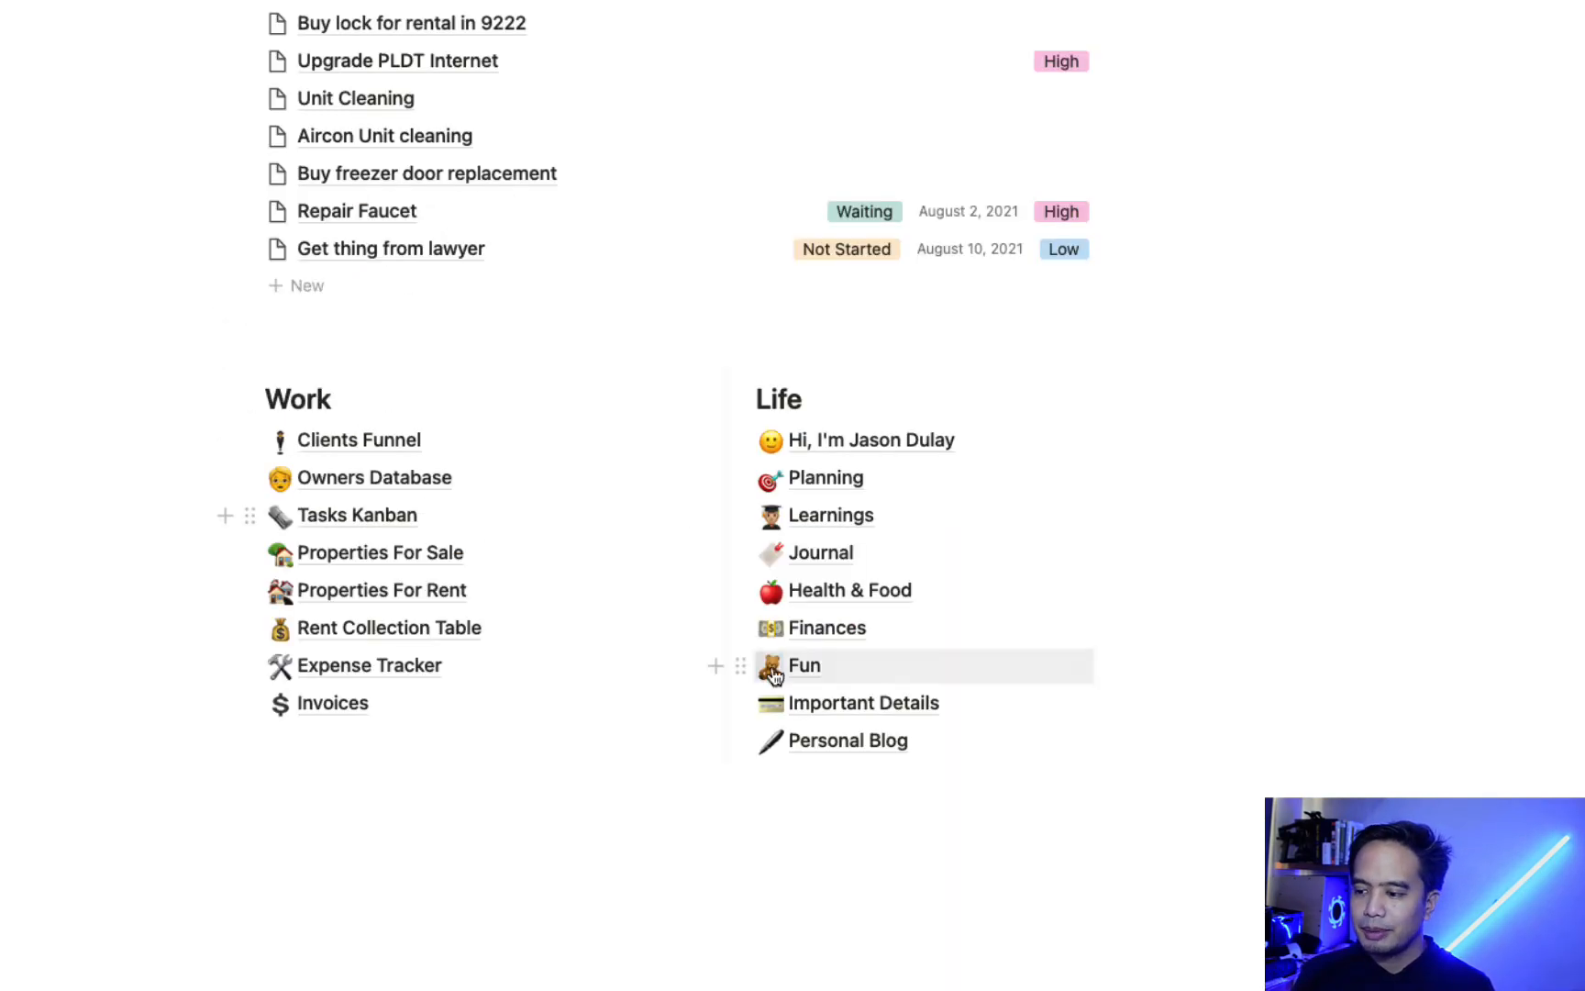
click(810, 580)
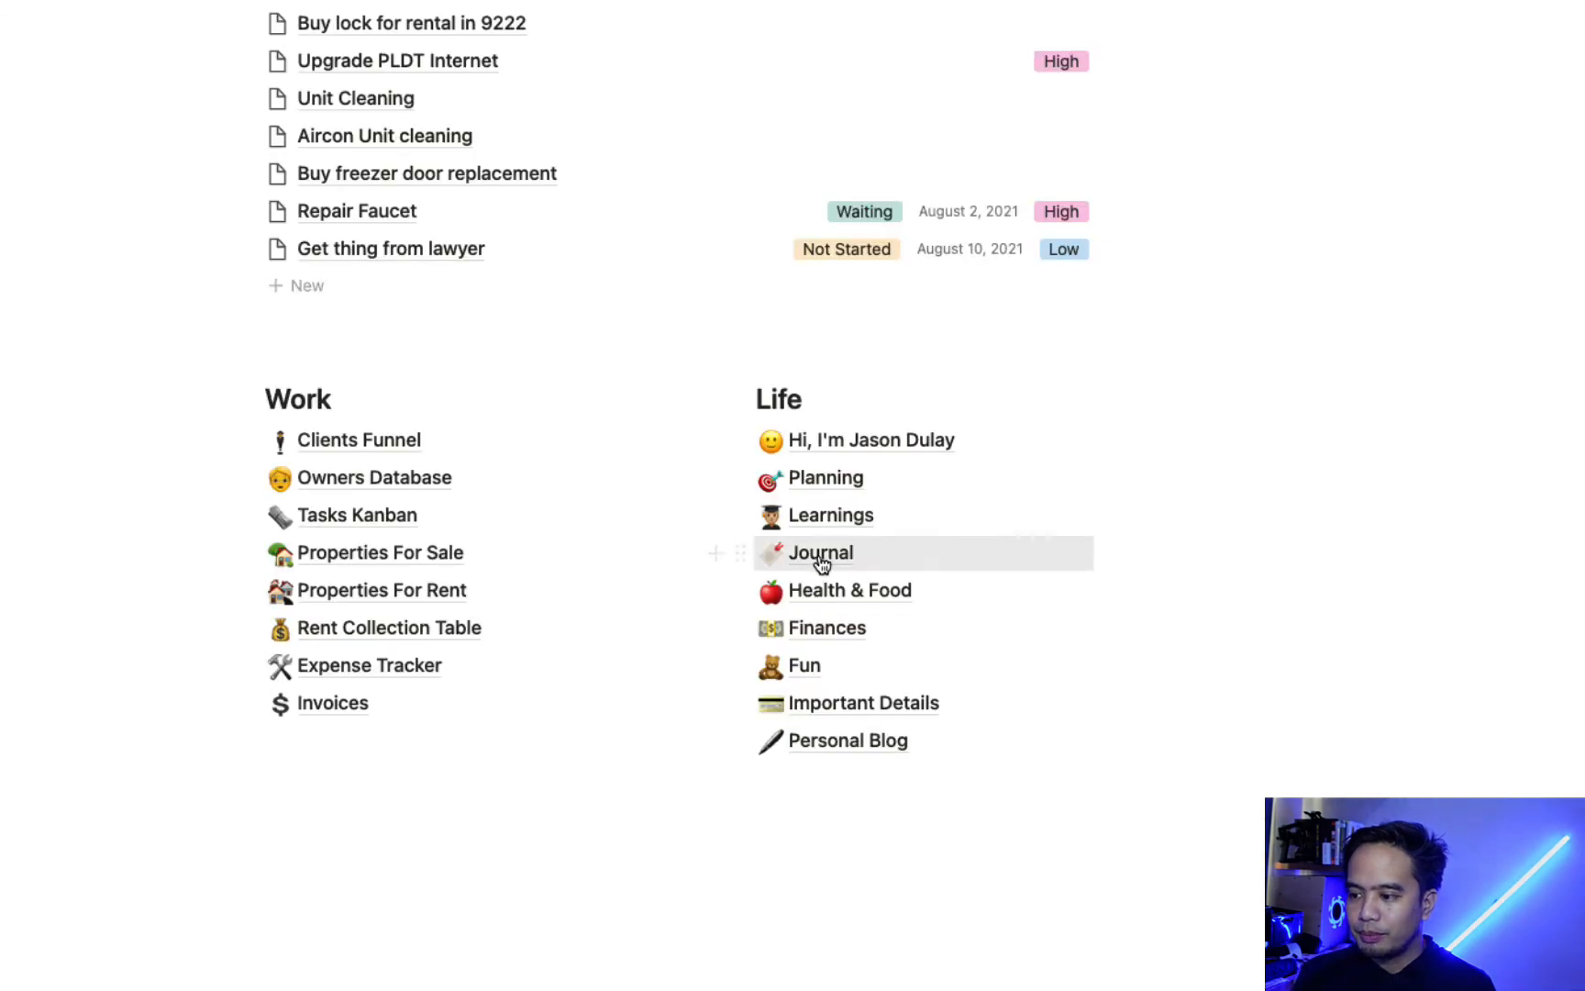
click(817, 556)
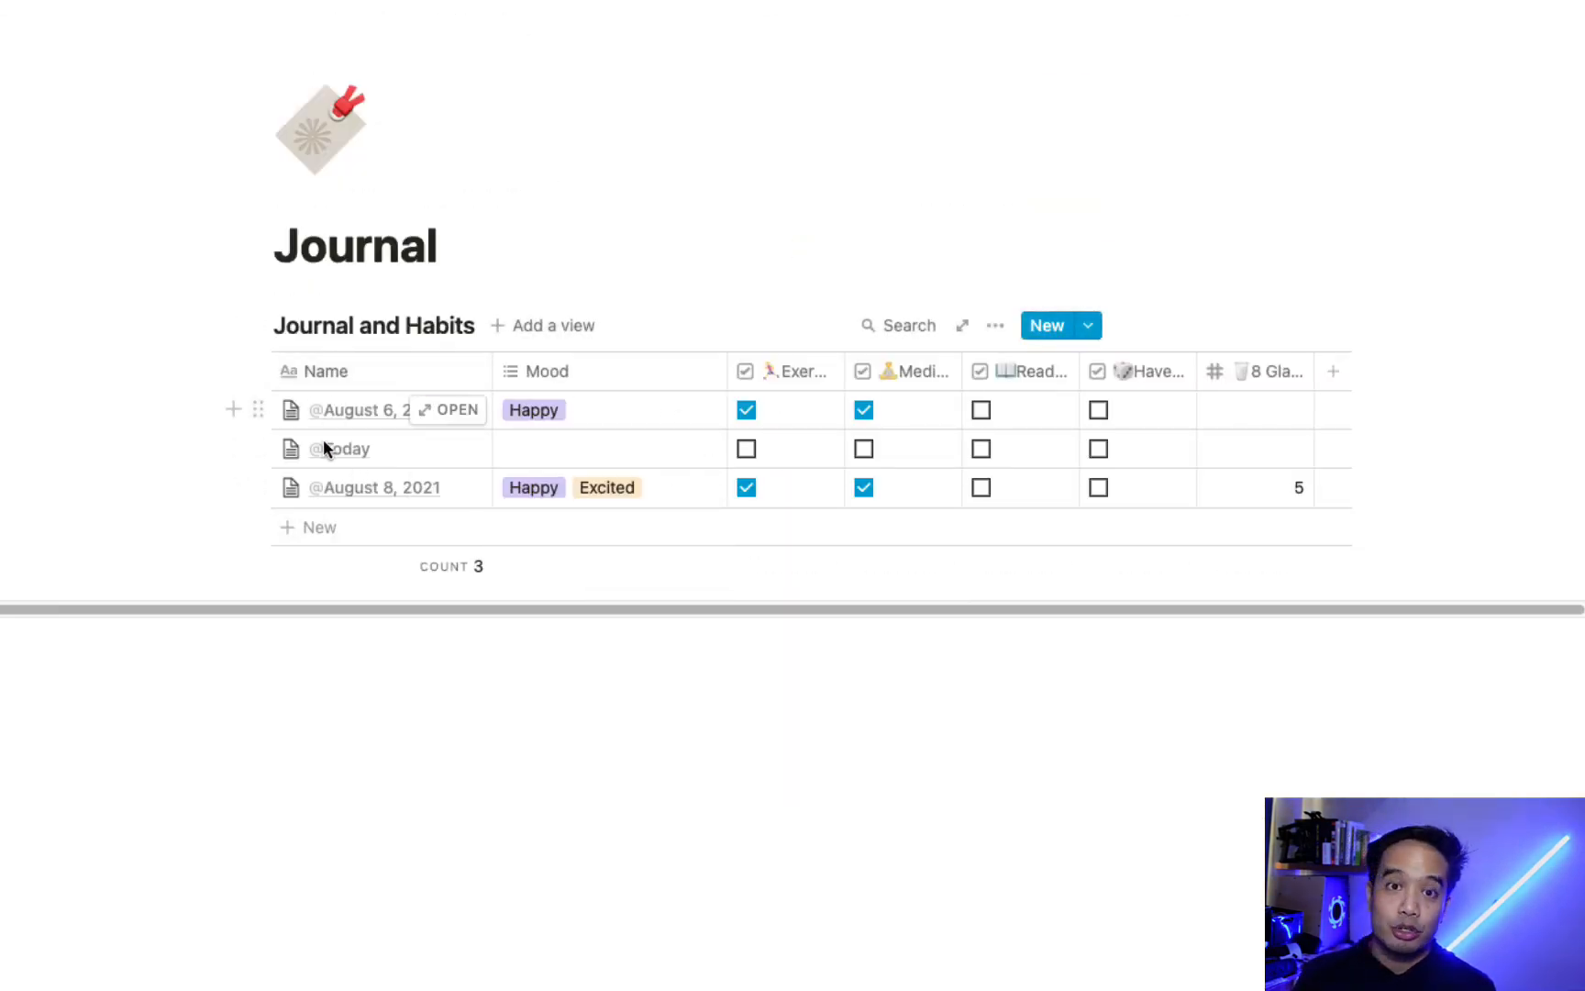
Return to the dashboard, open the Health & Food page and examine its Exercise Tracker, Meal Planning and Recipes tables
key(super+[)
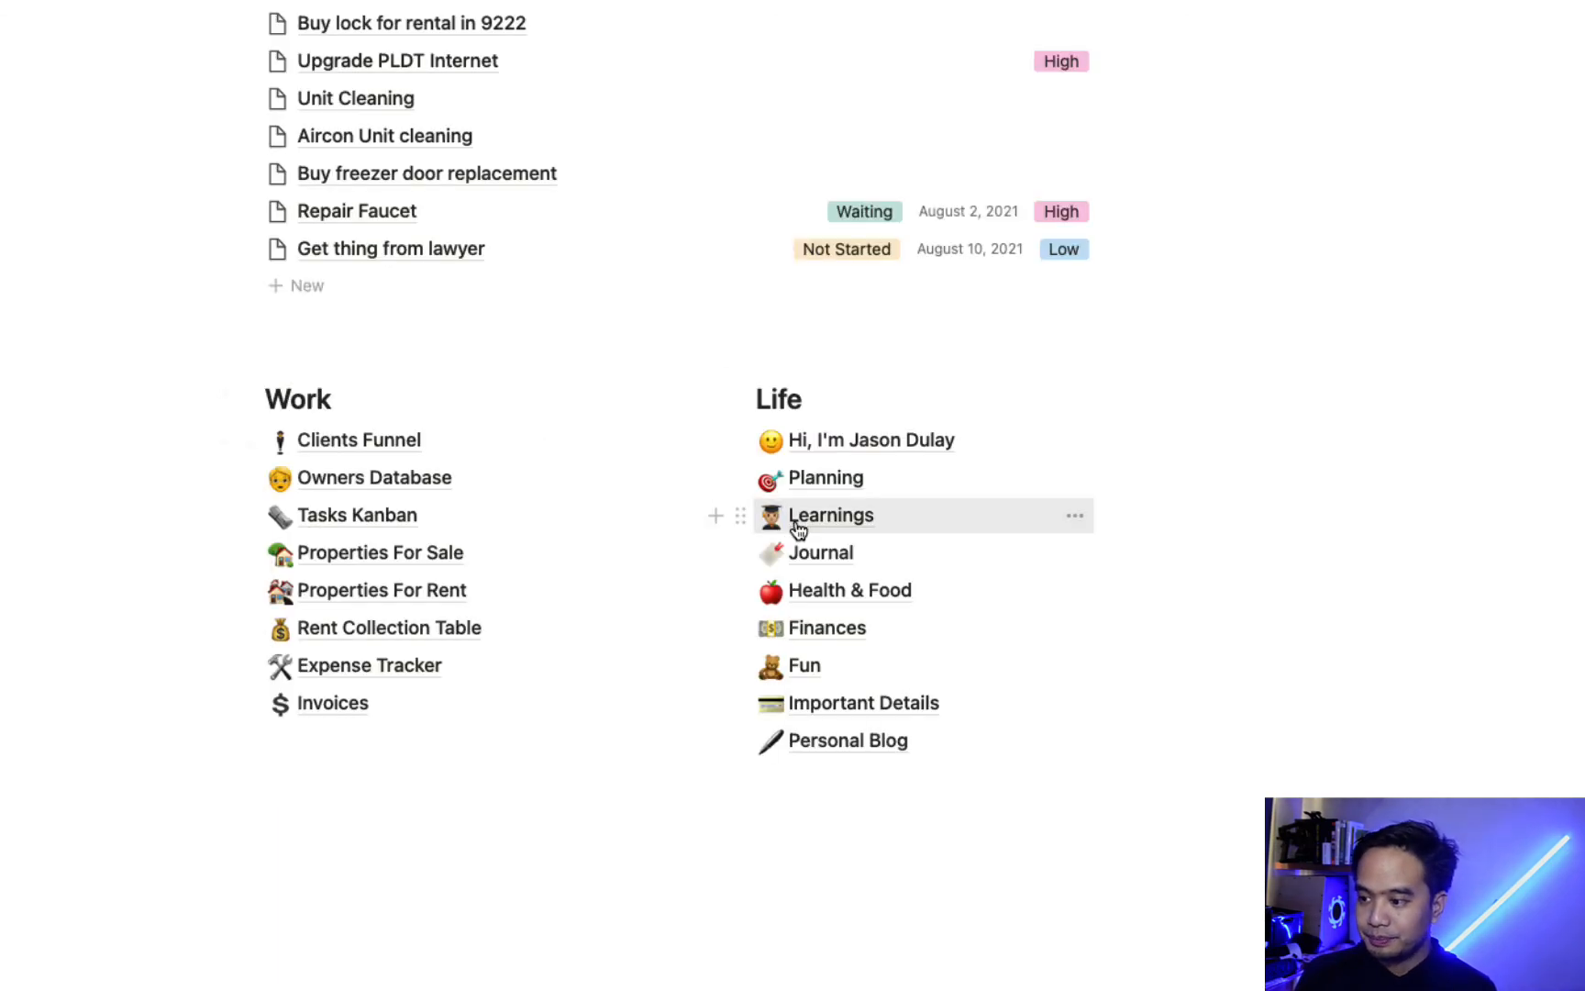
click(838, 594)
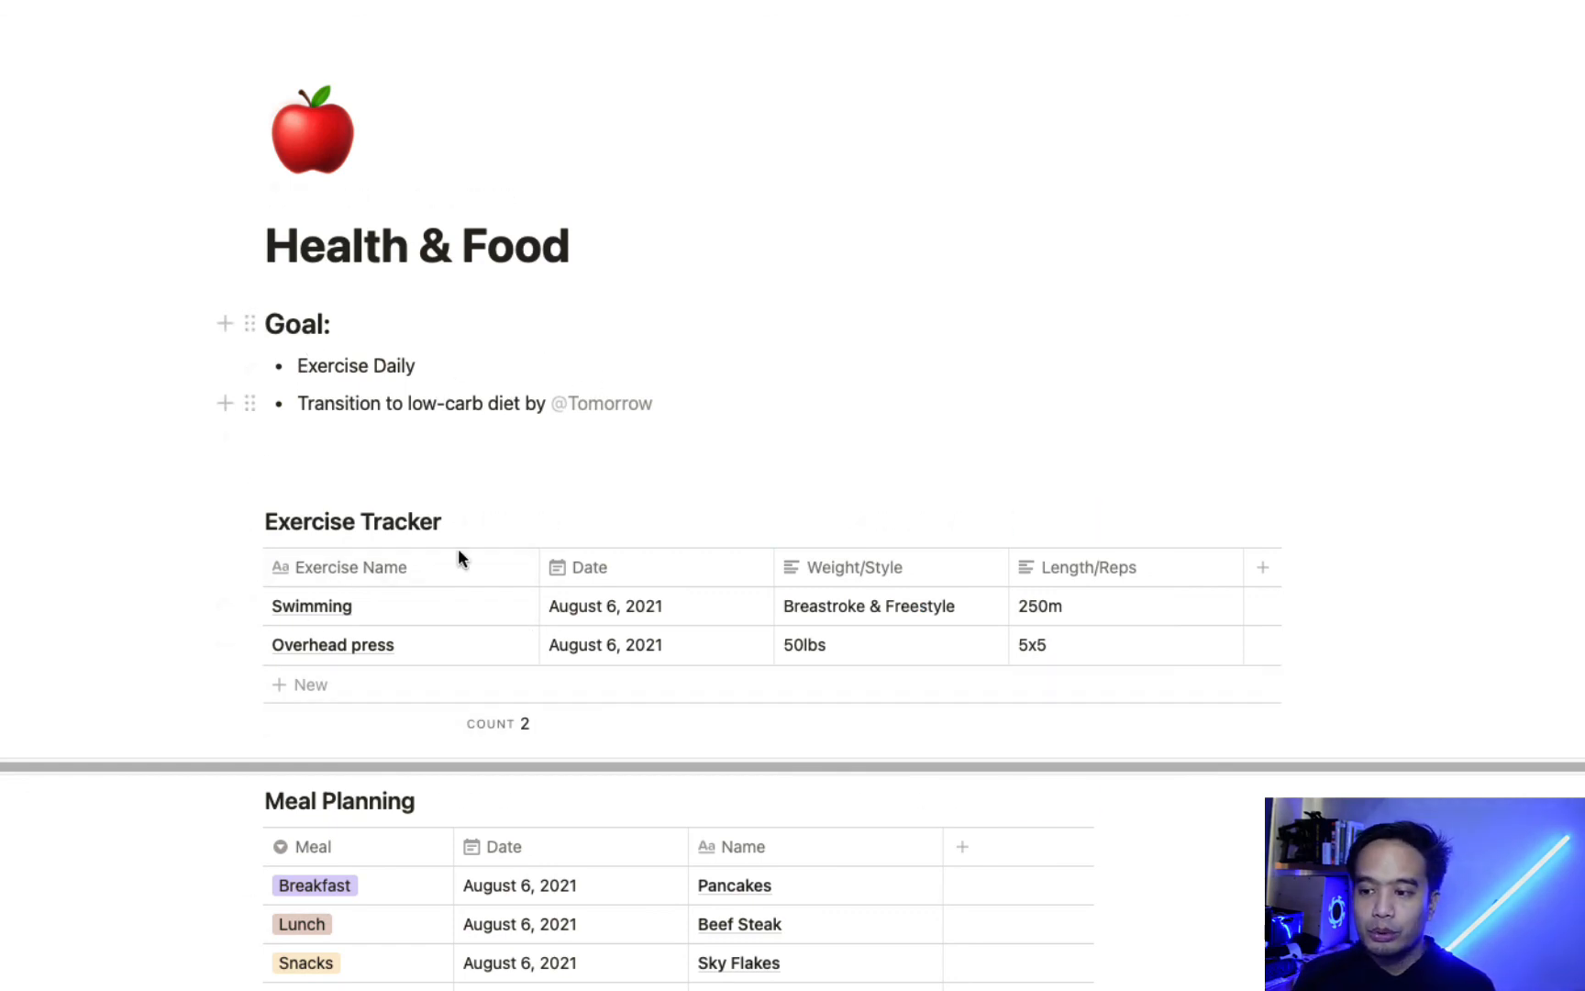
scroll(432, 643, down, 5)
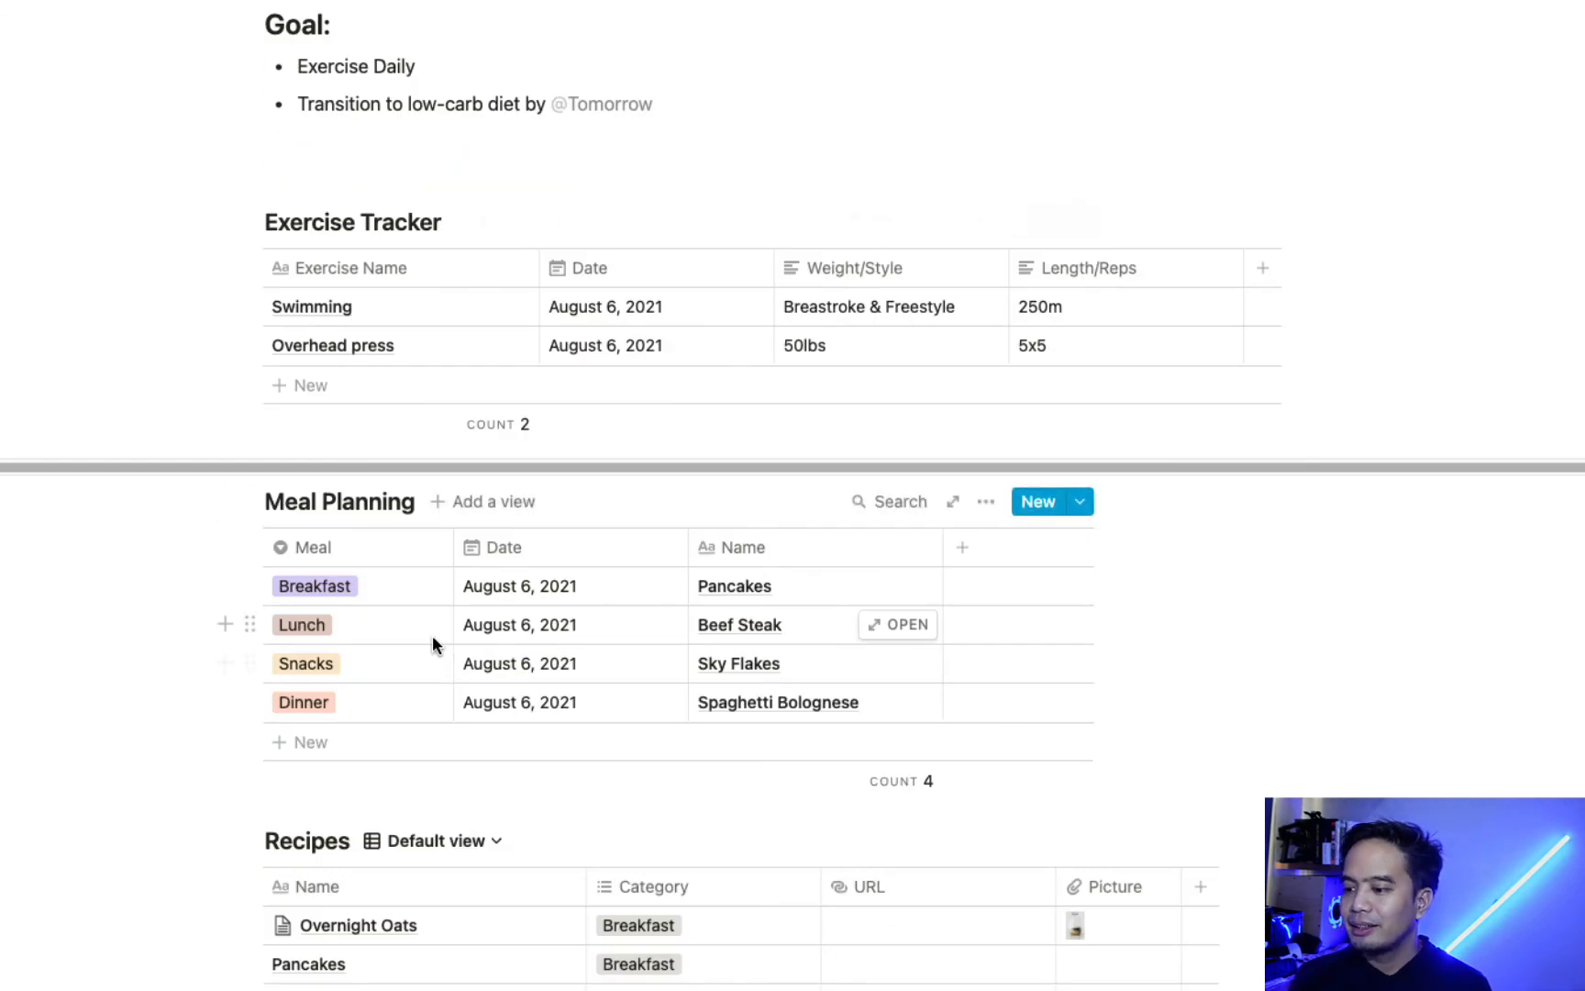
scroll(440, 723, up, 3)
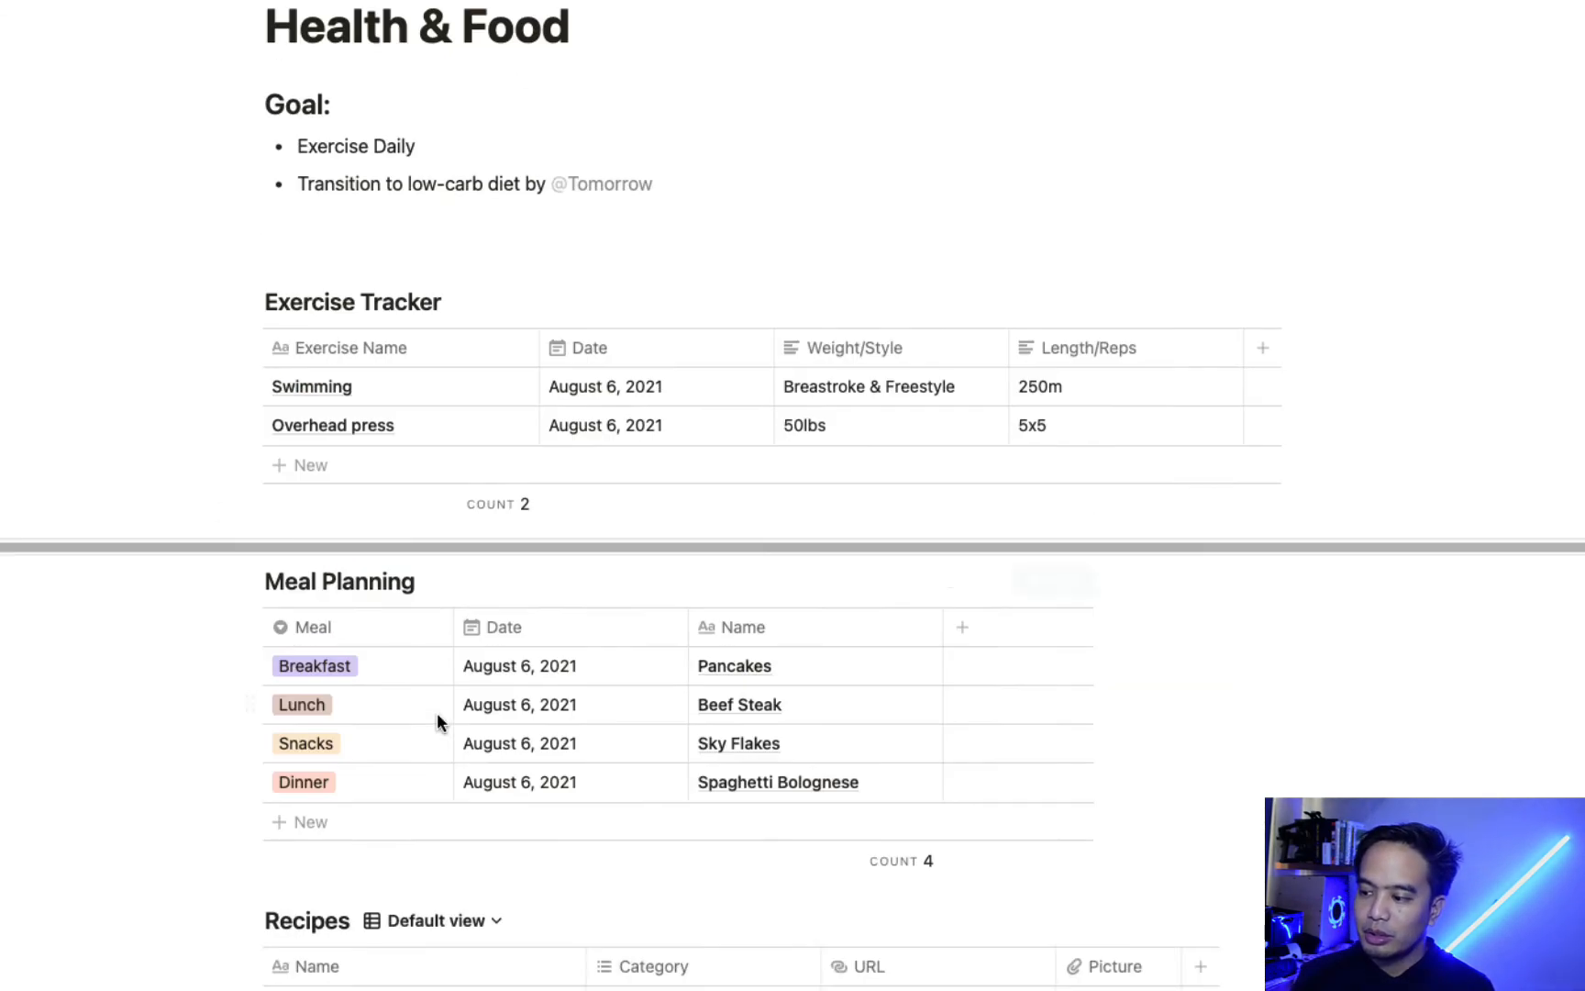
Return to the dashboard, open the Finances page and examine its Accounts & Investments, Monthly Expenses and Income databases
key(super+[)
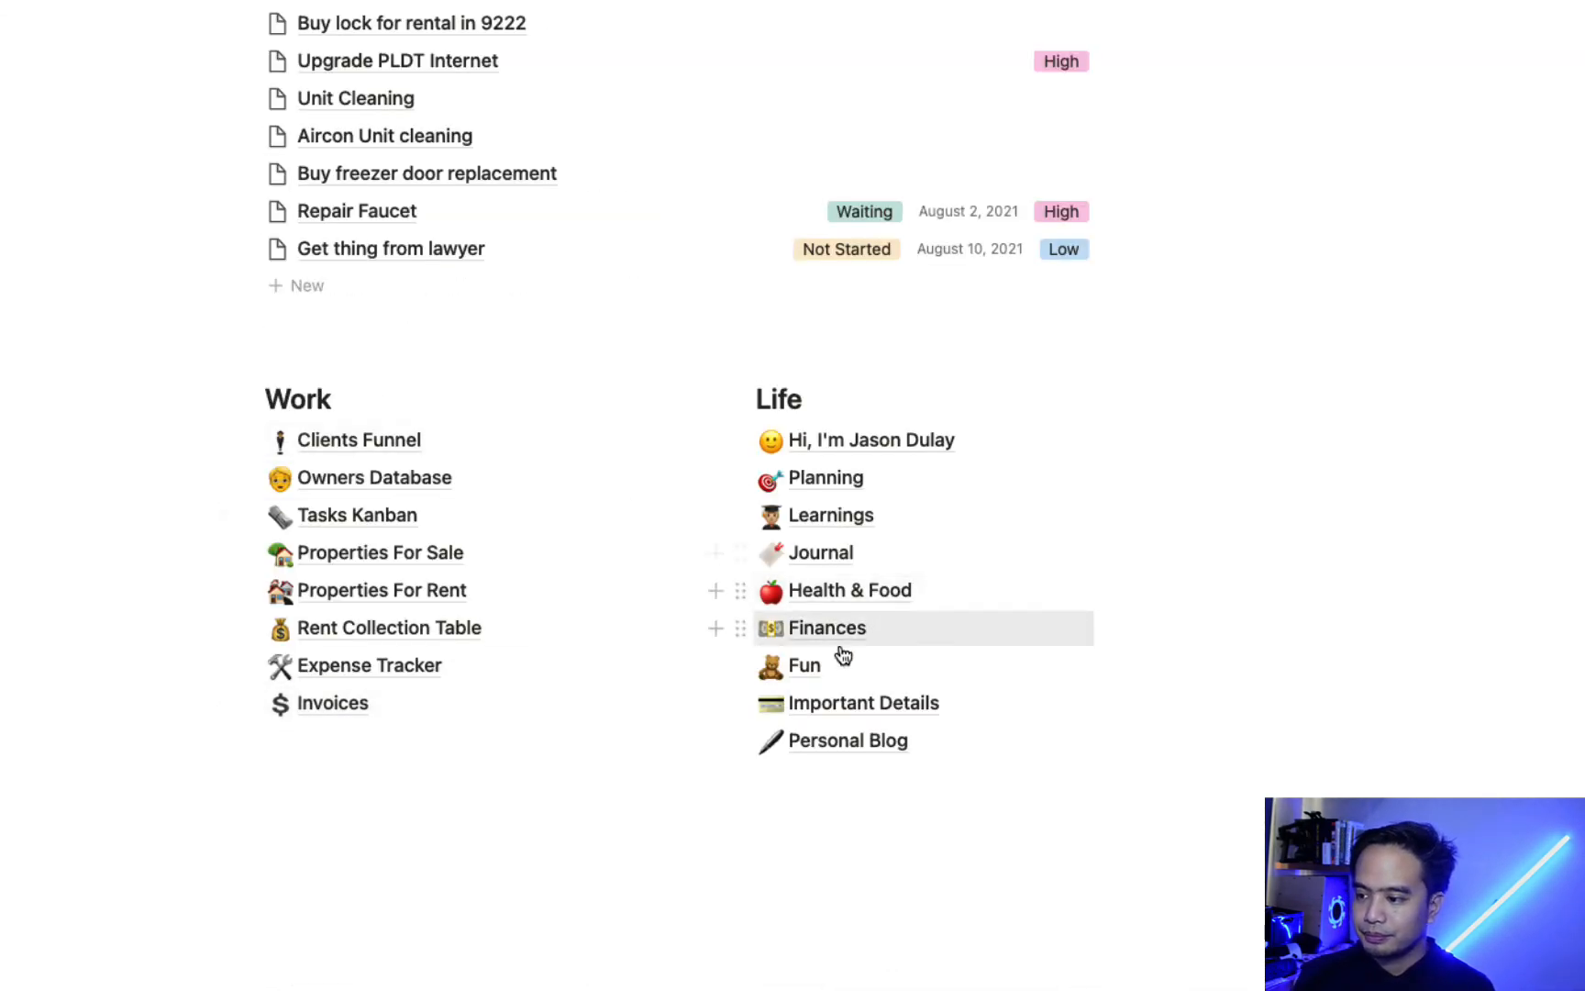
click(826, 631)
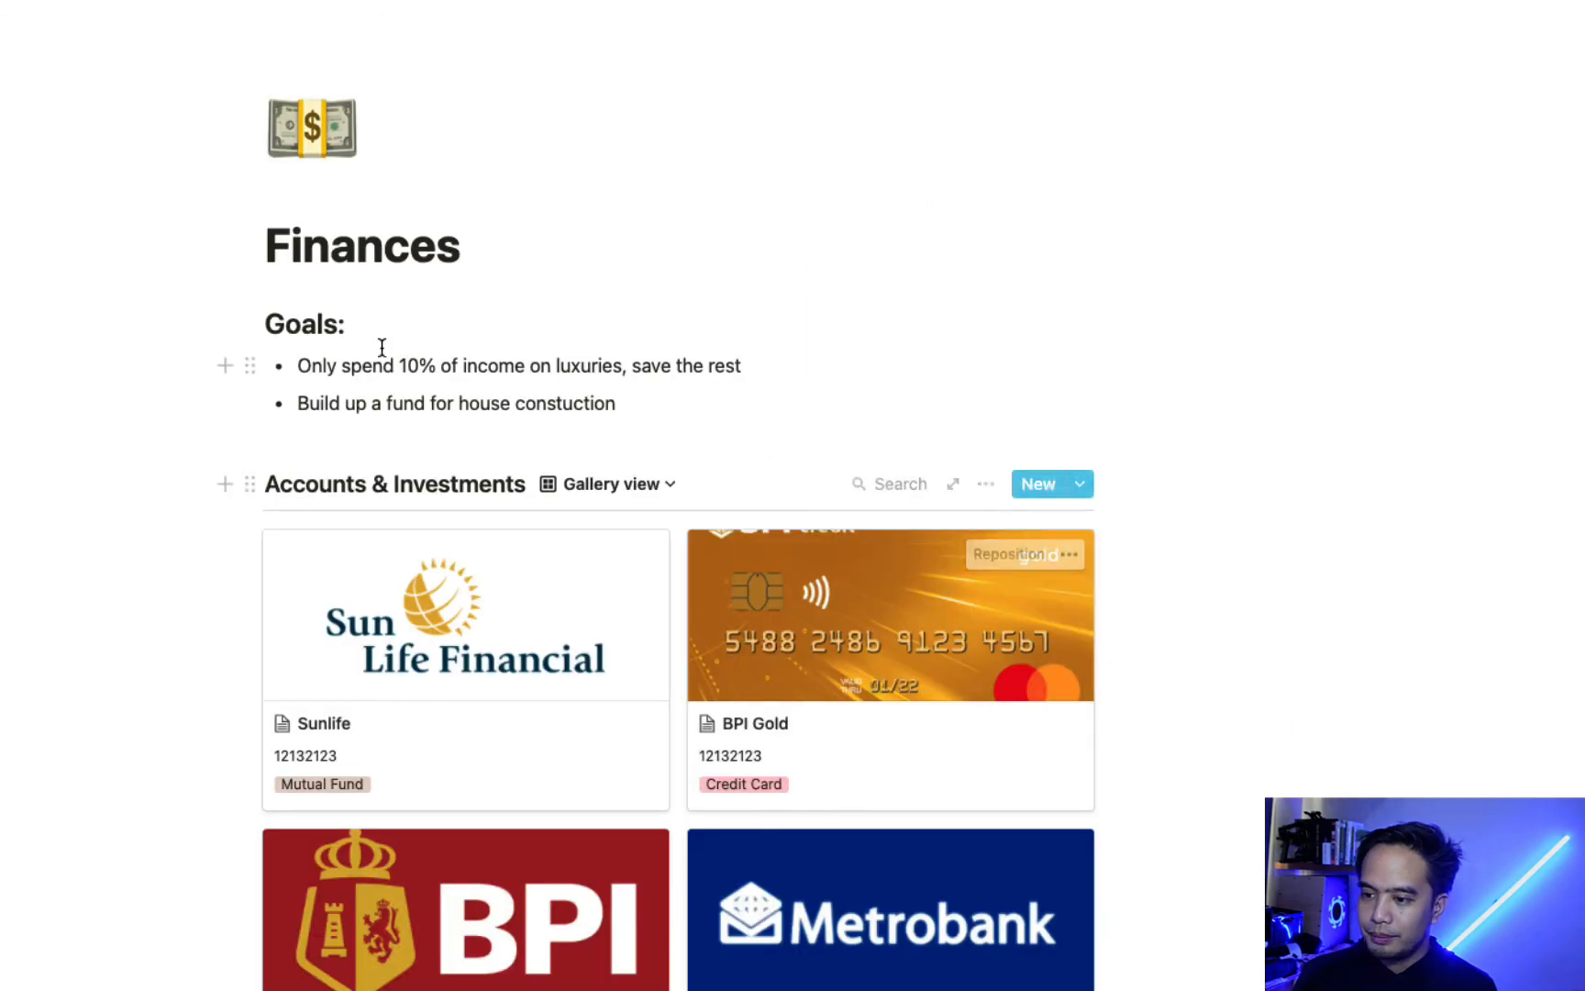
scroll(566, 684, down, 10)
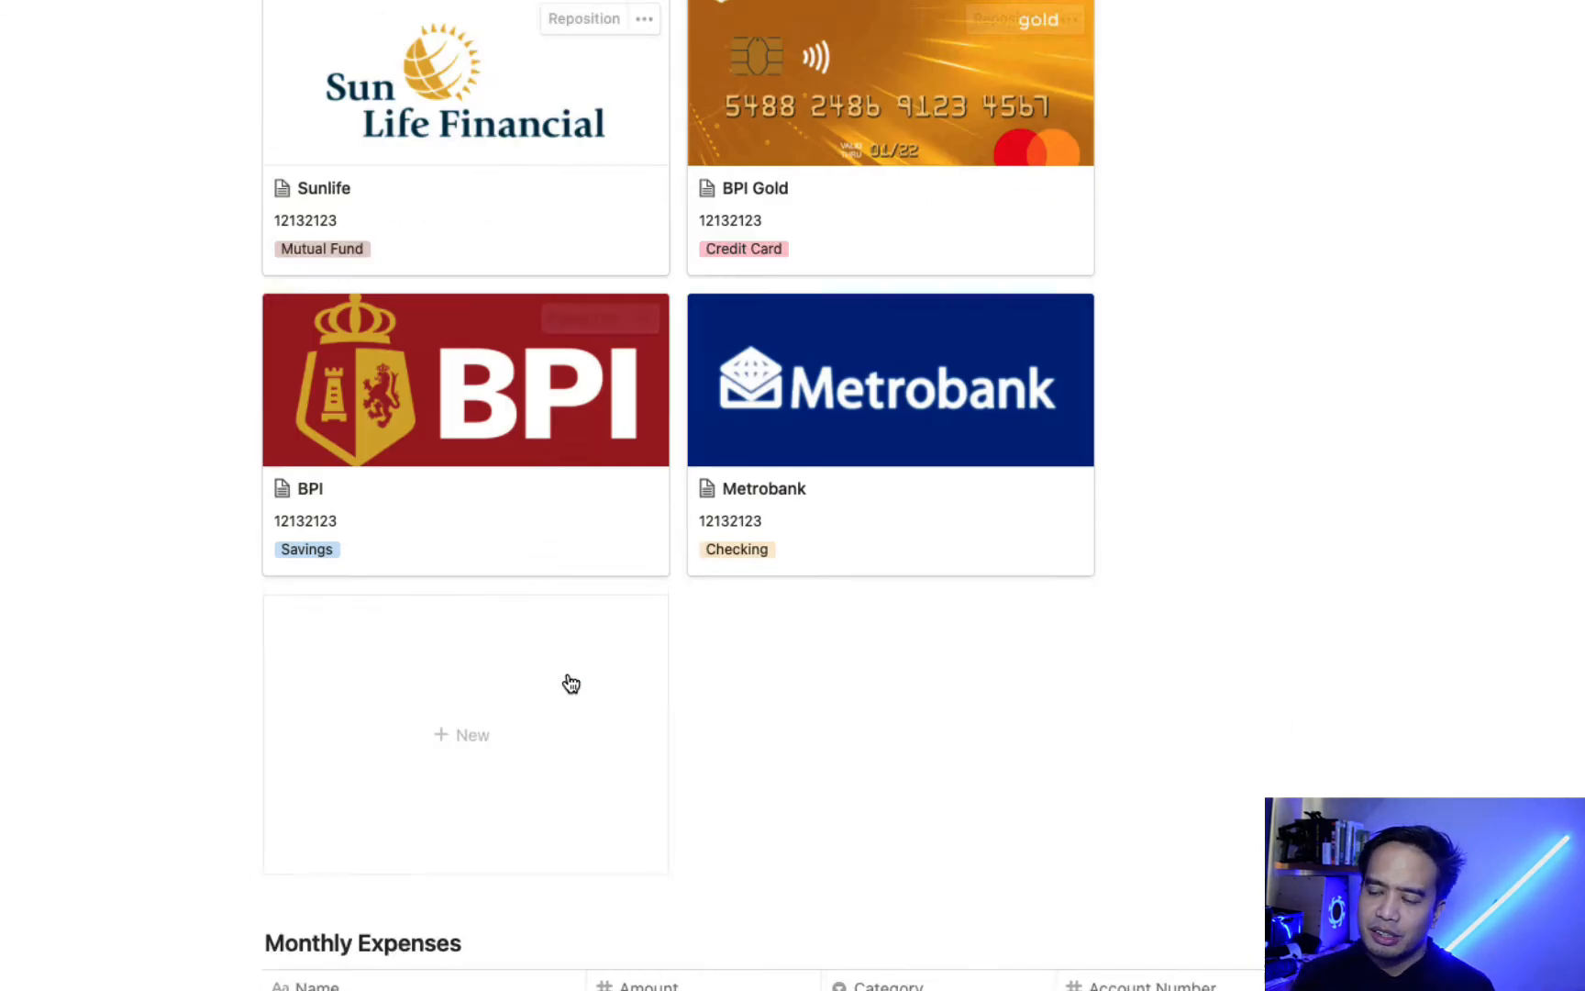
scroll(561, 755, down, 2)
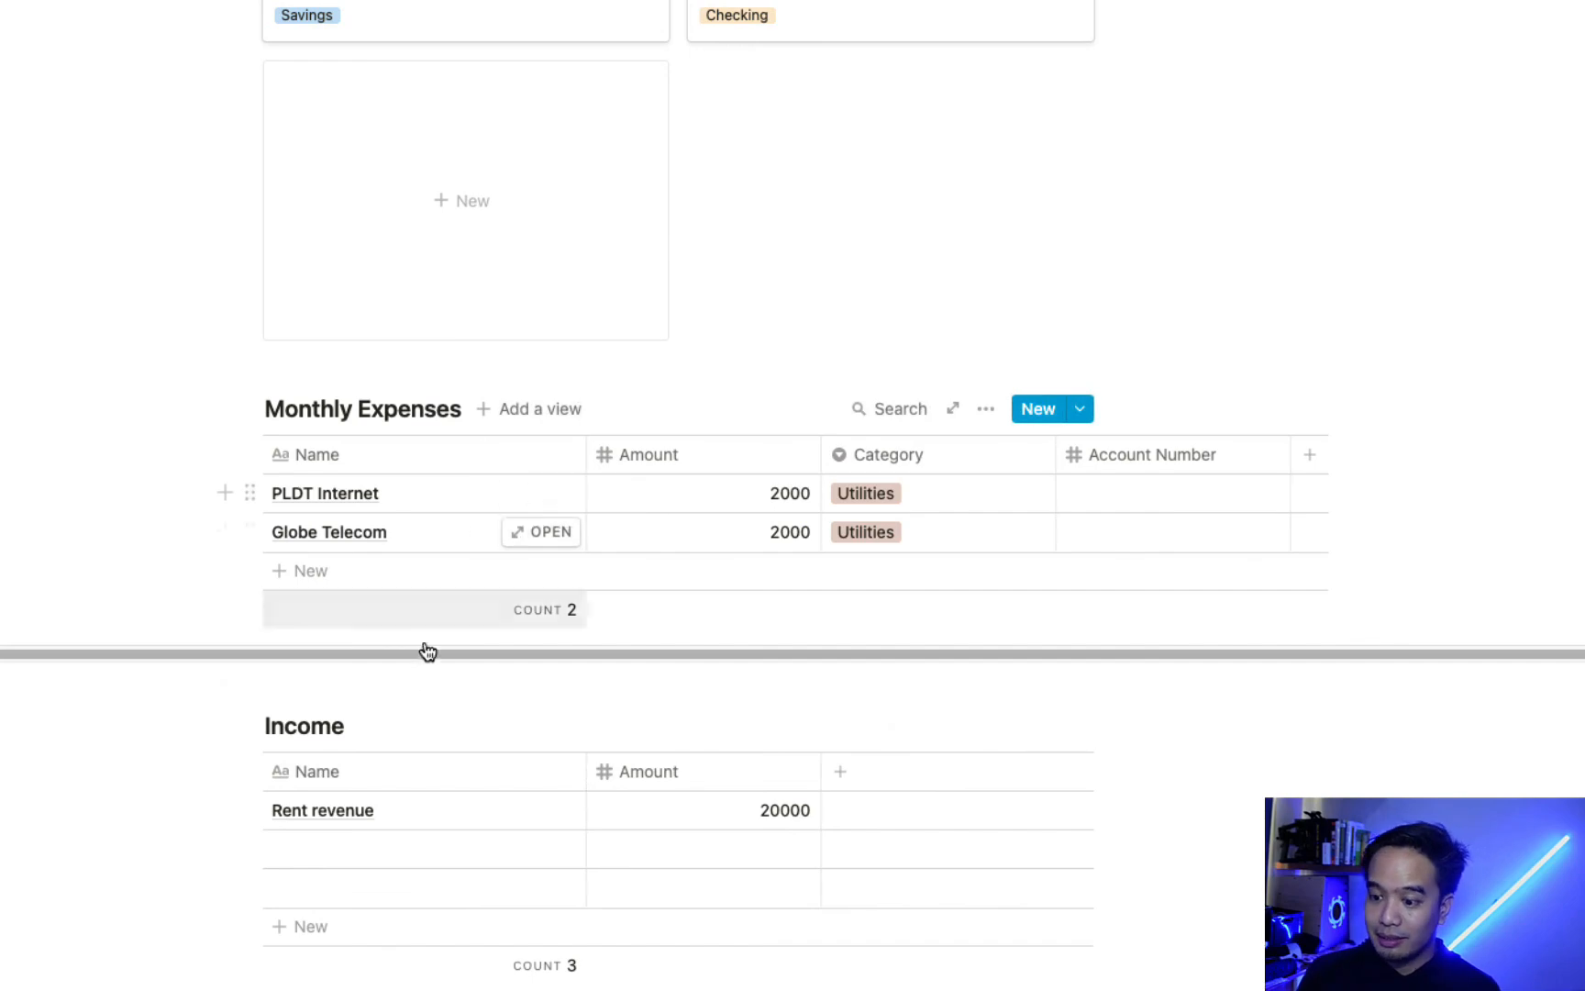
scroll(452, 871, up, 12)
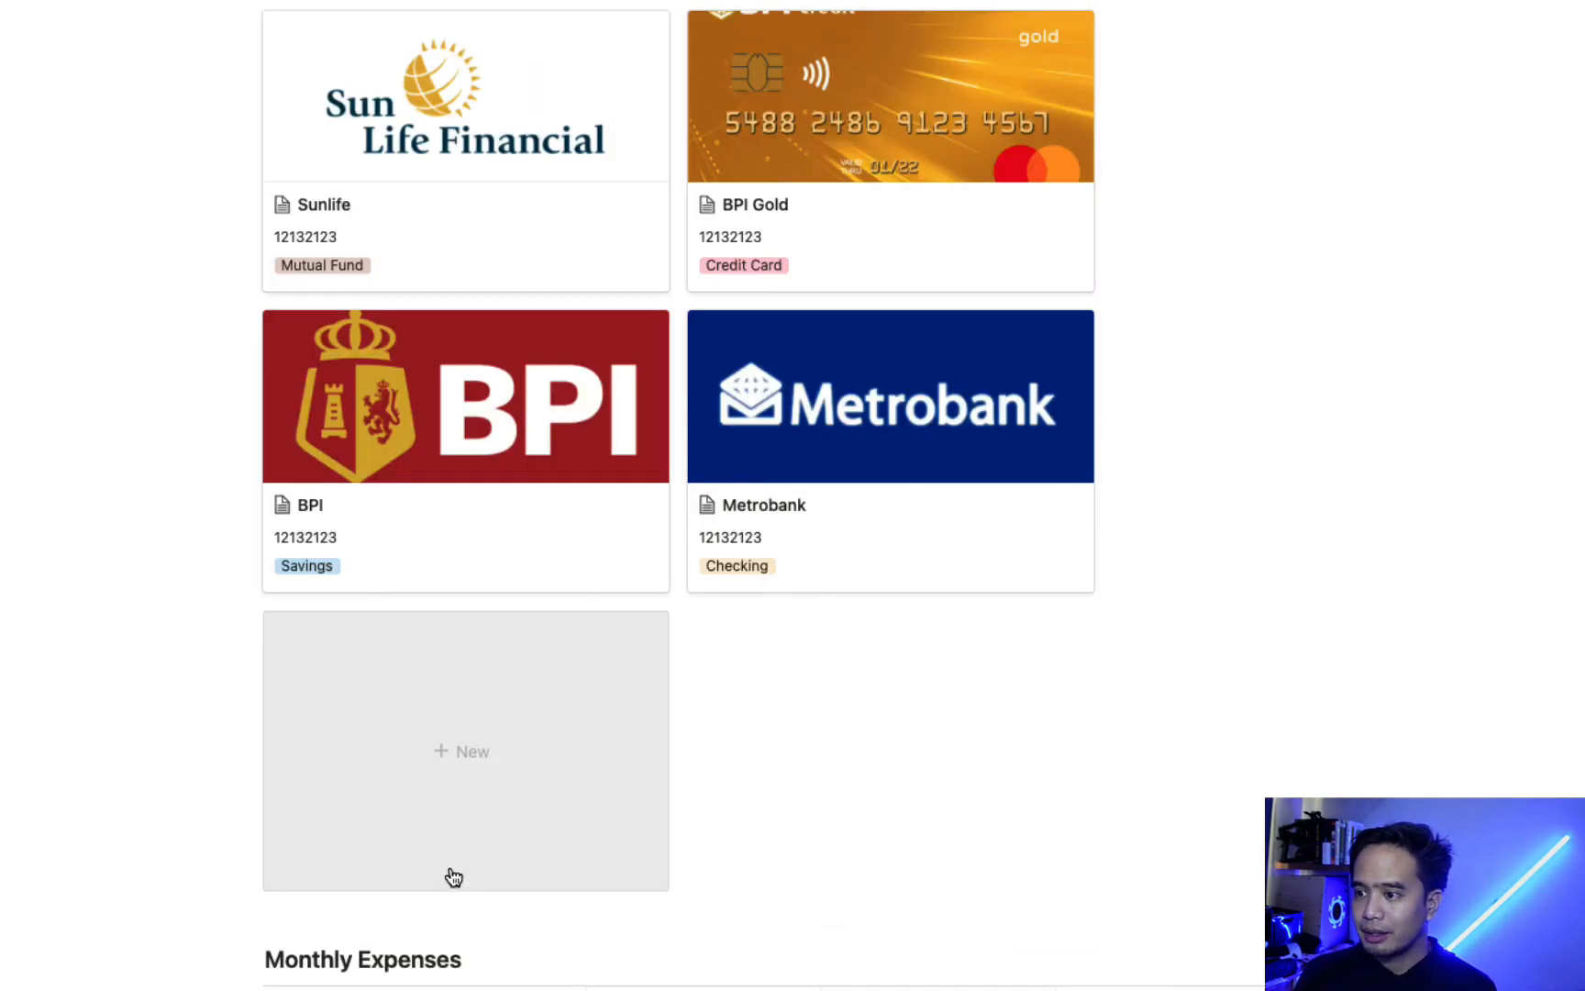
Return to the dashboard, open the Fun page and examine its Activities, Video Games, Future Plans and Media galleries
key(super+[)
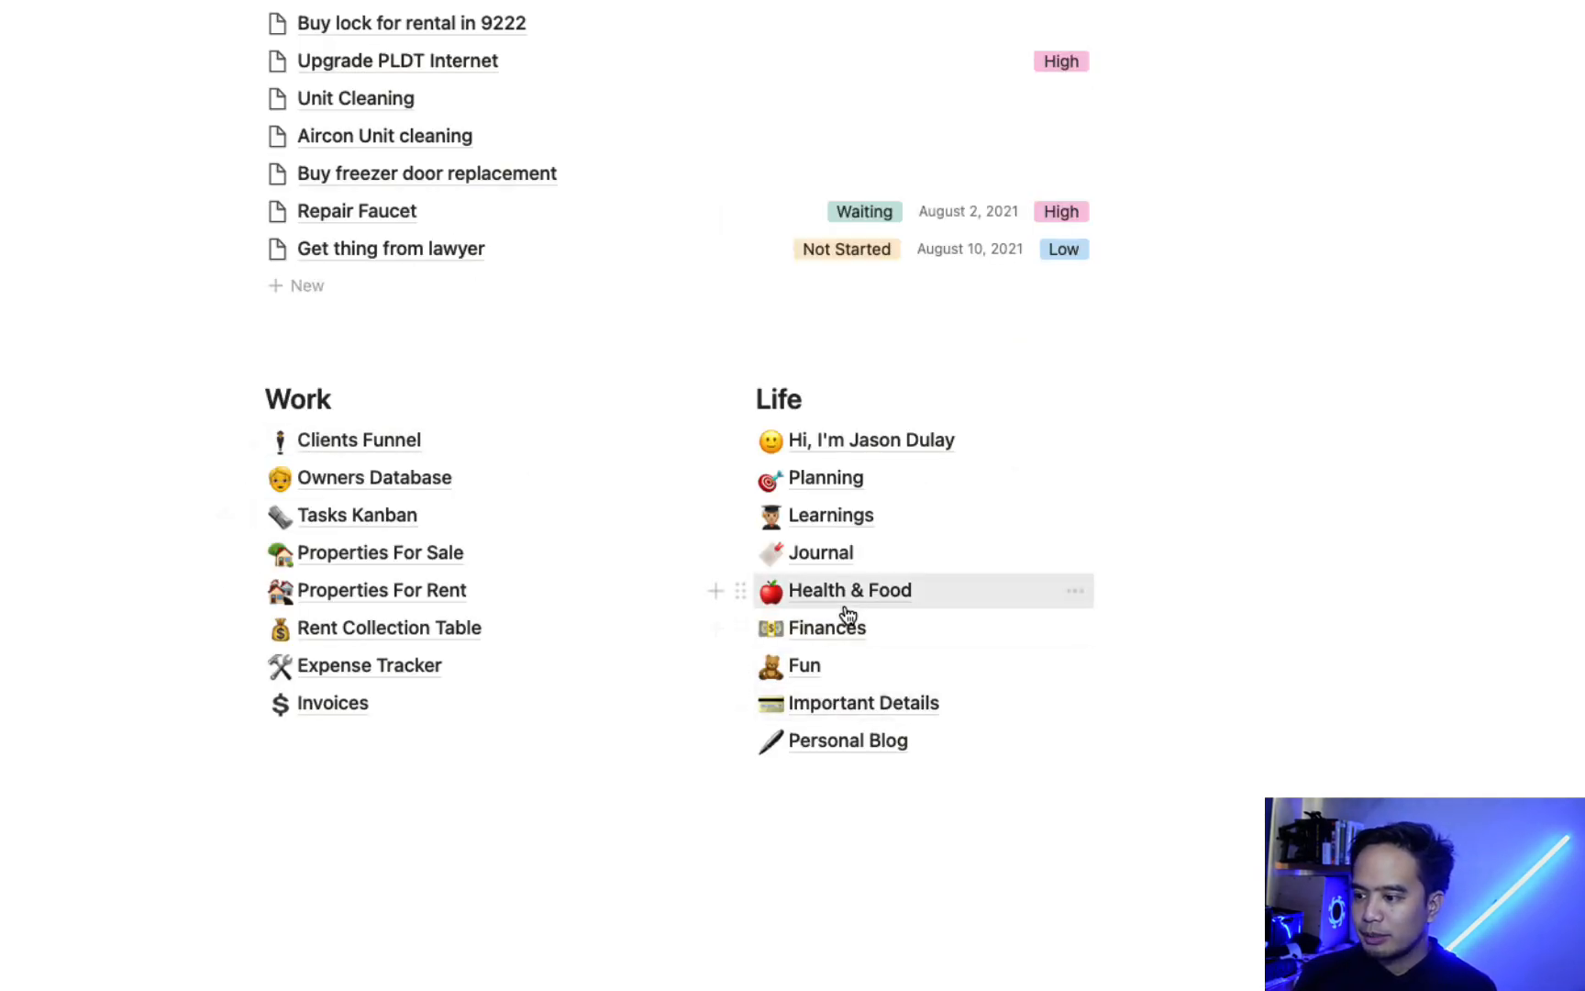
click(793, 668)
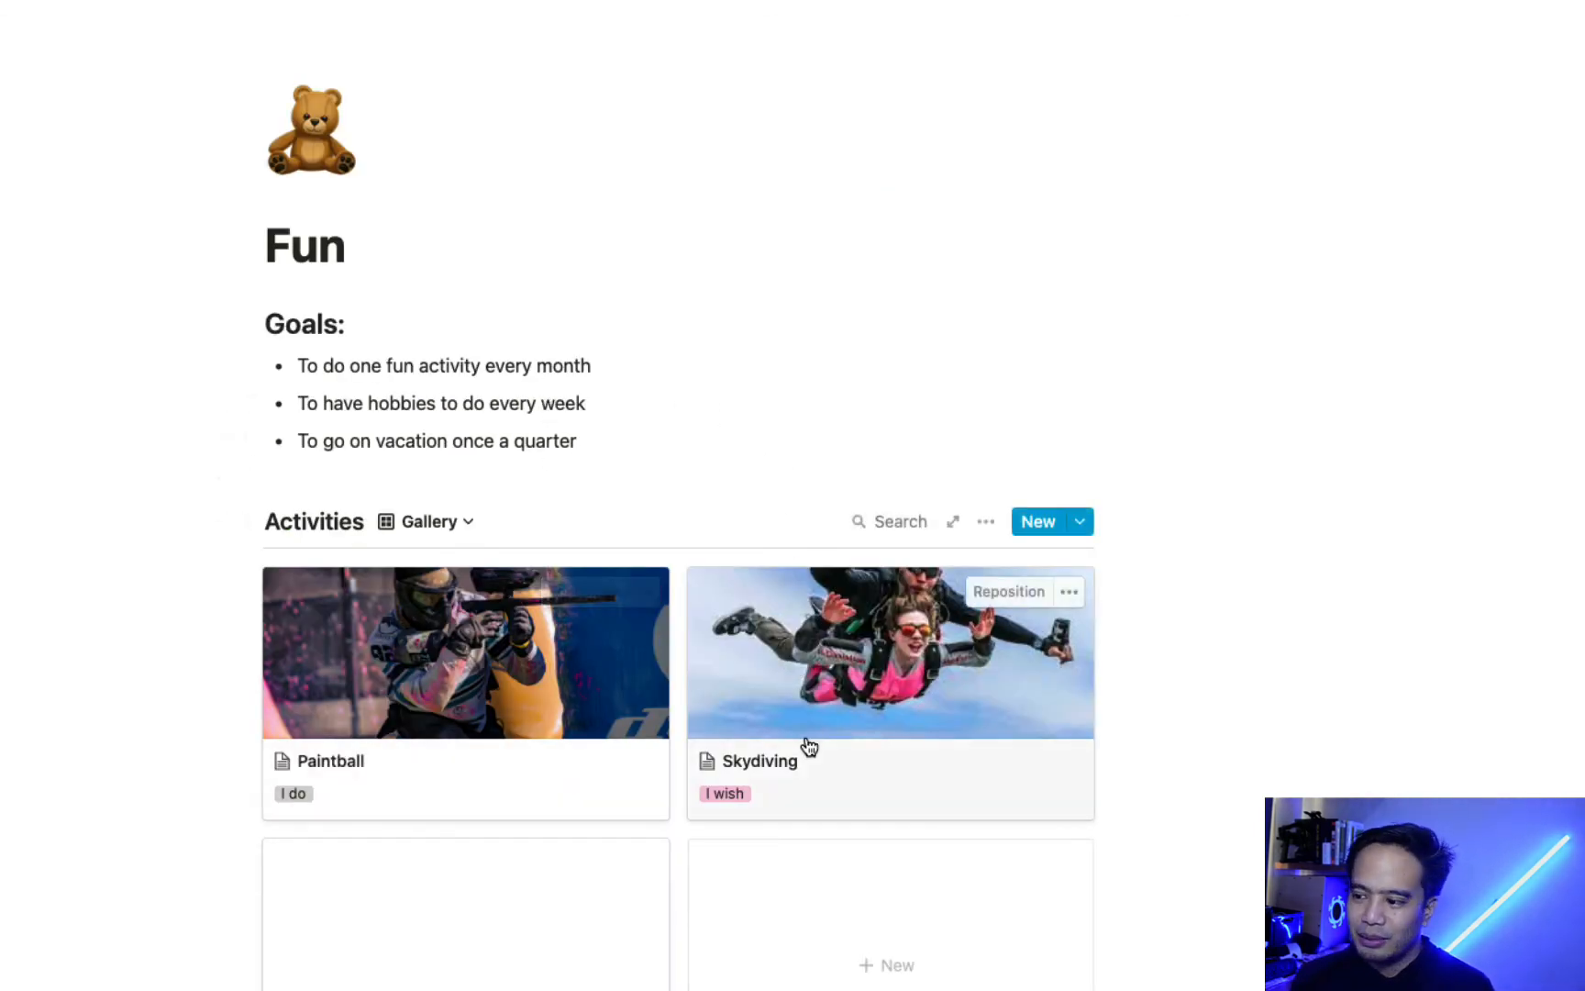
scroll(578, 766, down, 3)
scroll(578, 766, down, 8)
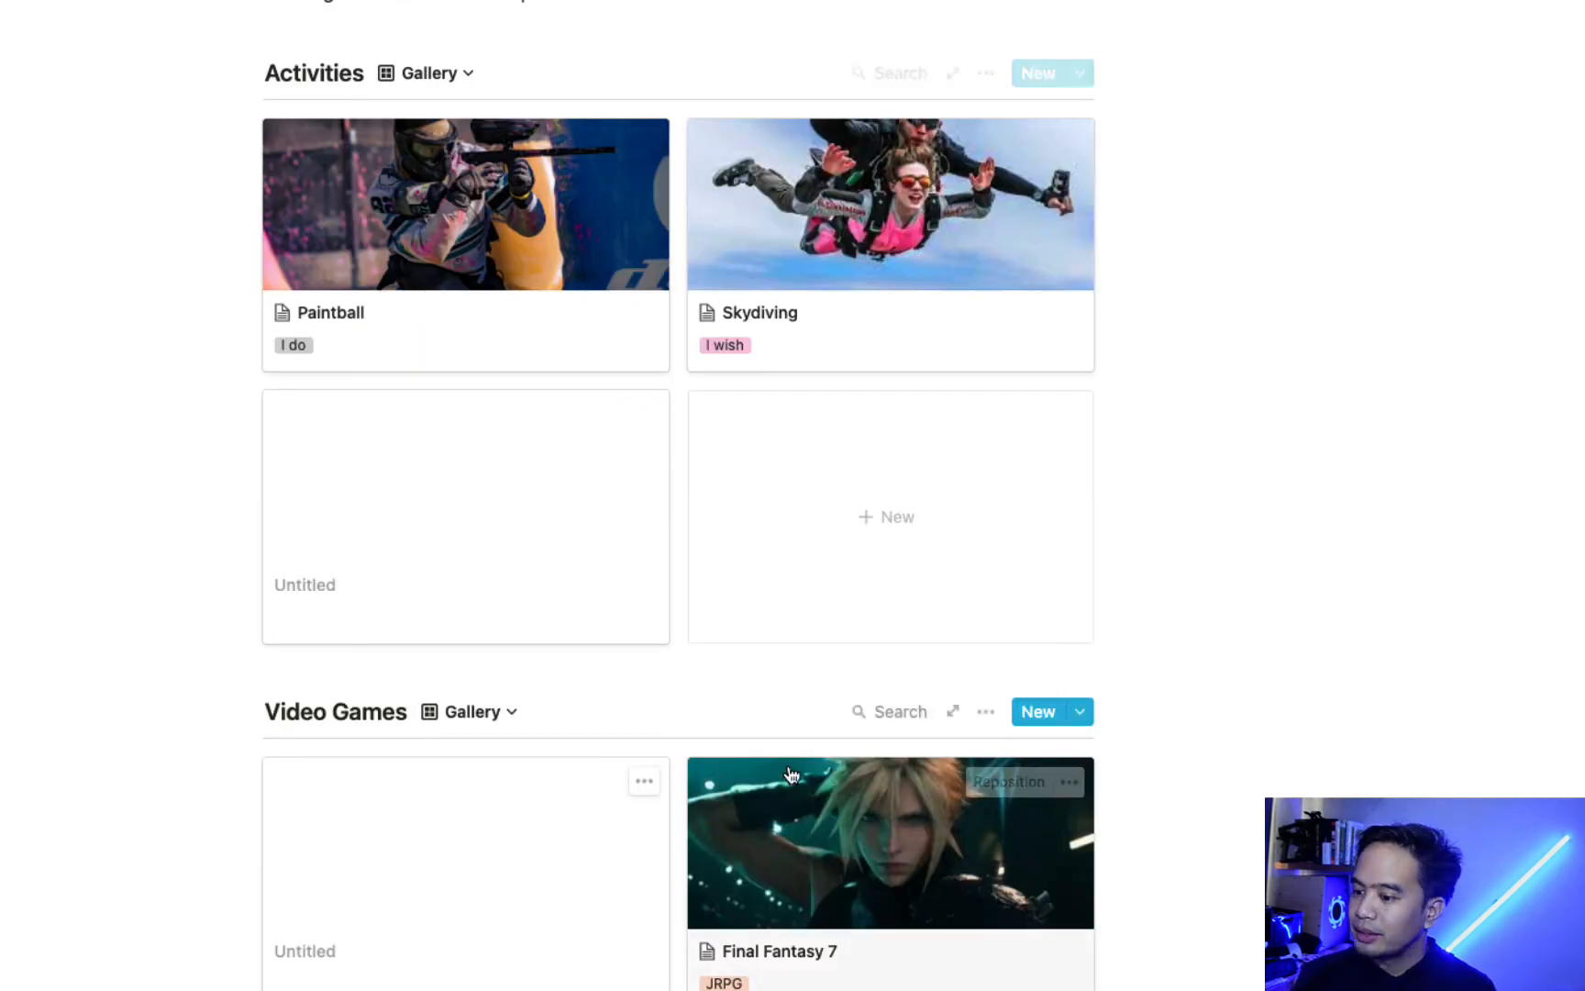
scroll(445, 757, down, 6)
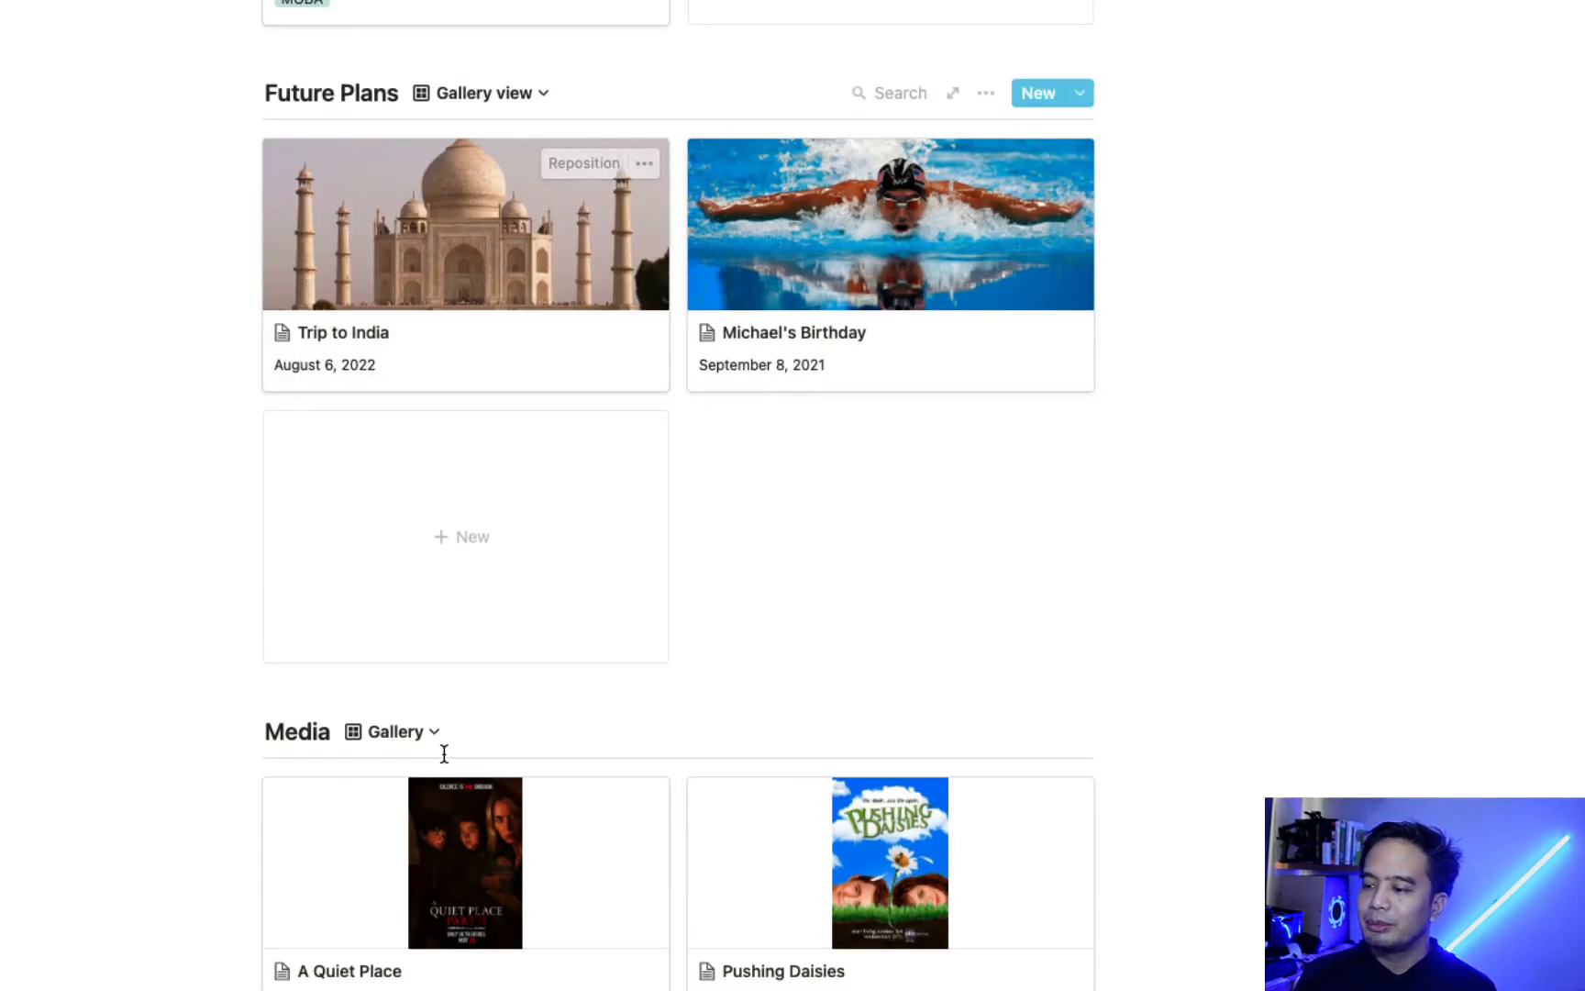
scroll(442, 750, down, 4)
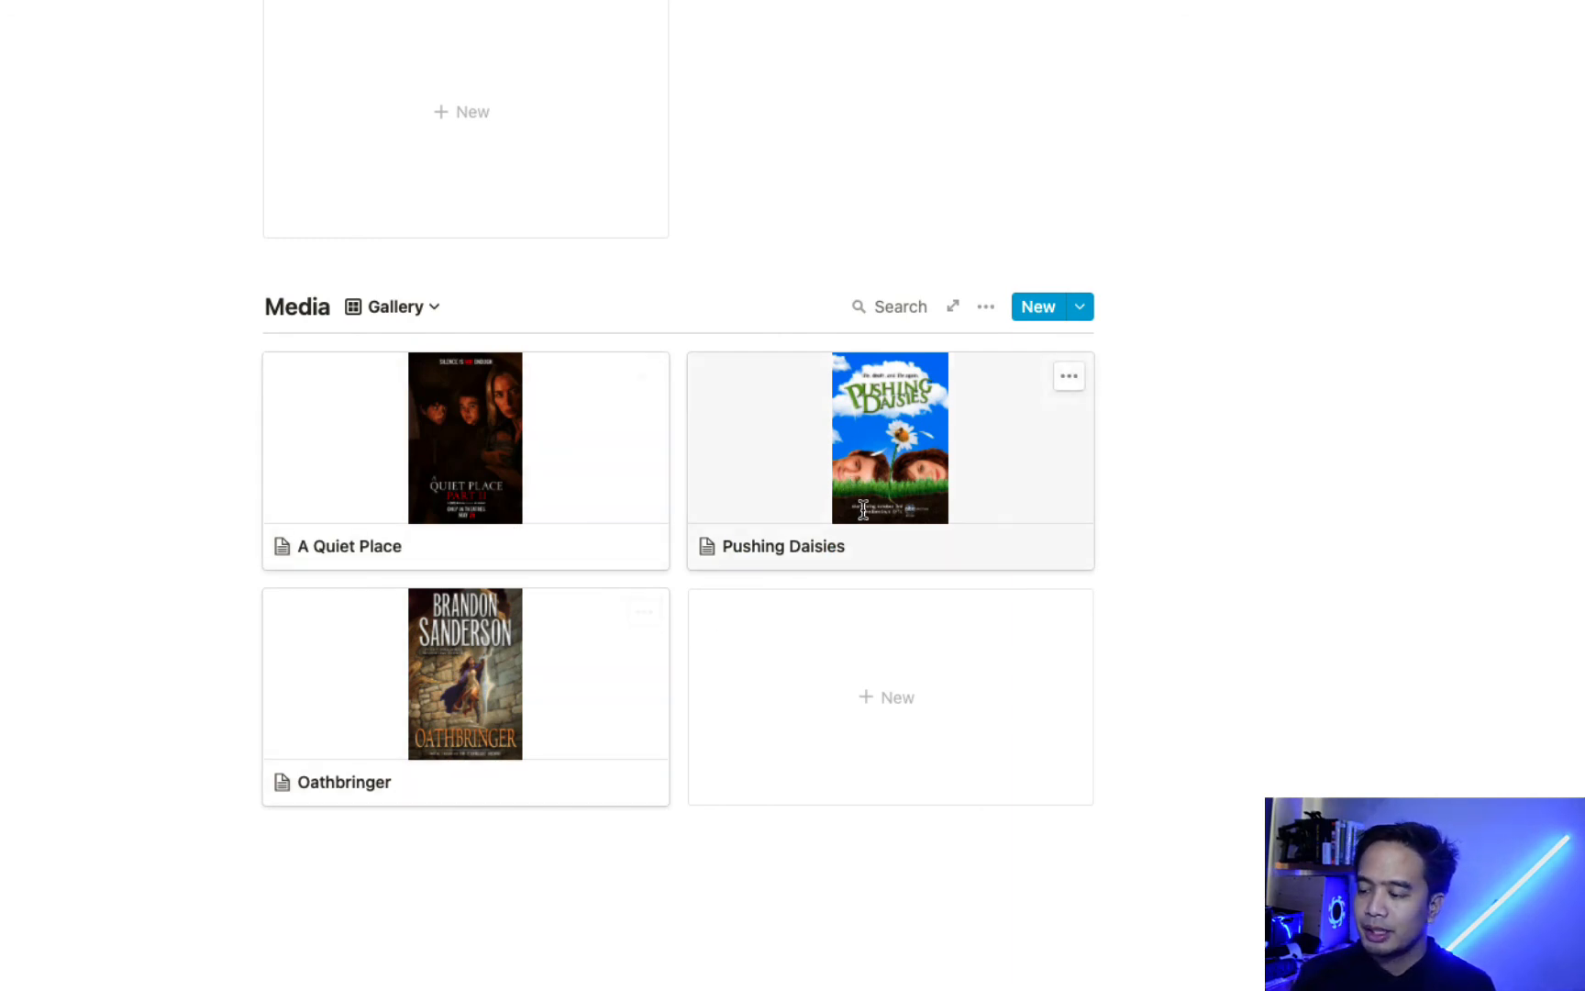
Return to the dashboard, view the Government IDs table on the Important Details page, and go back to the dashboard
key(super+[)
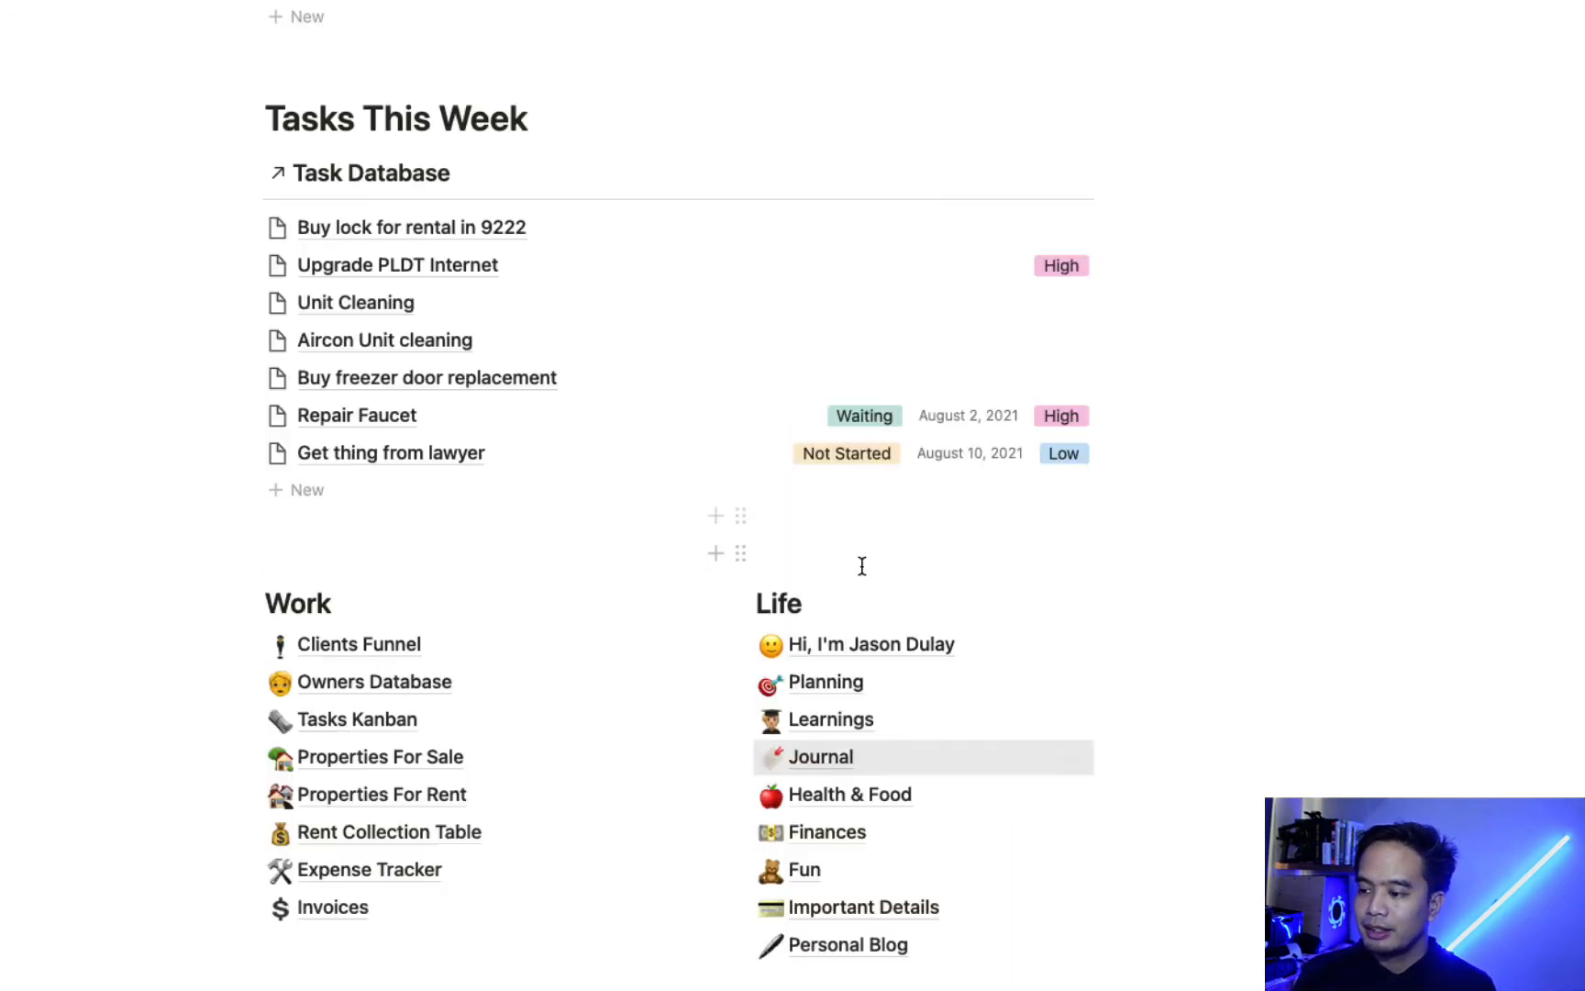
click(818, 908)
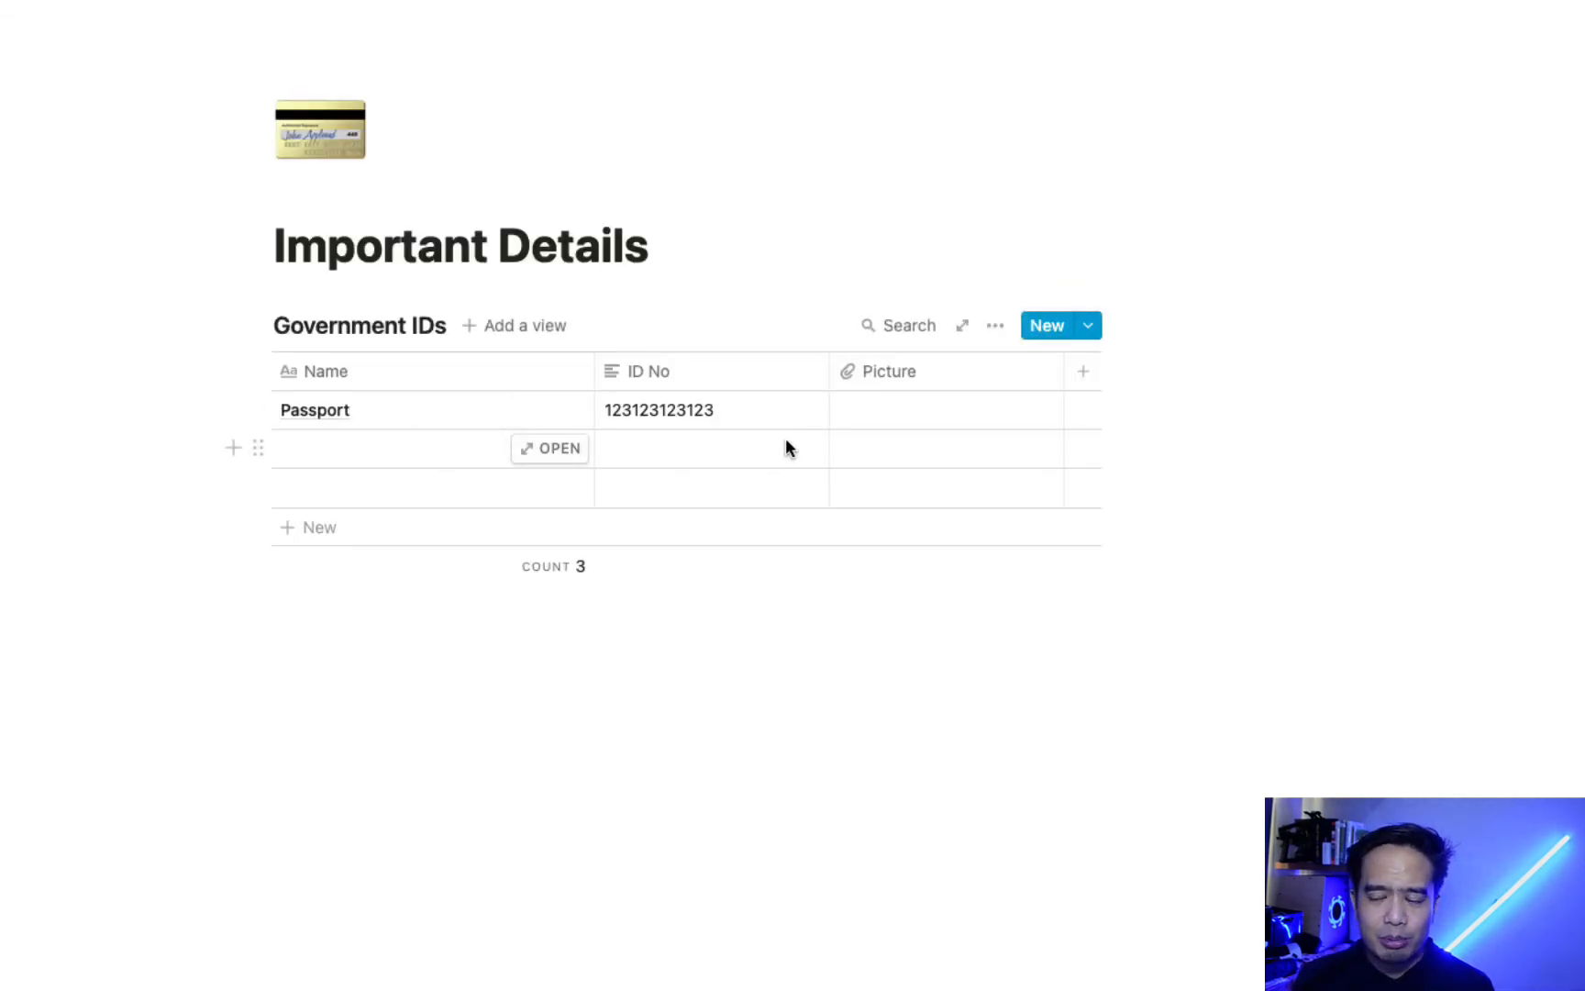
key(super+[)
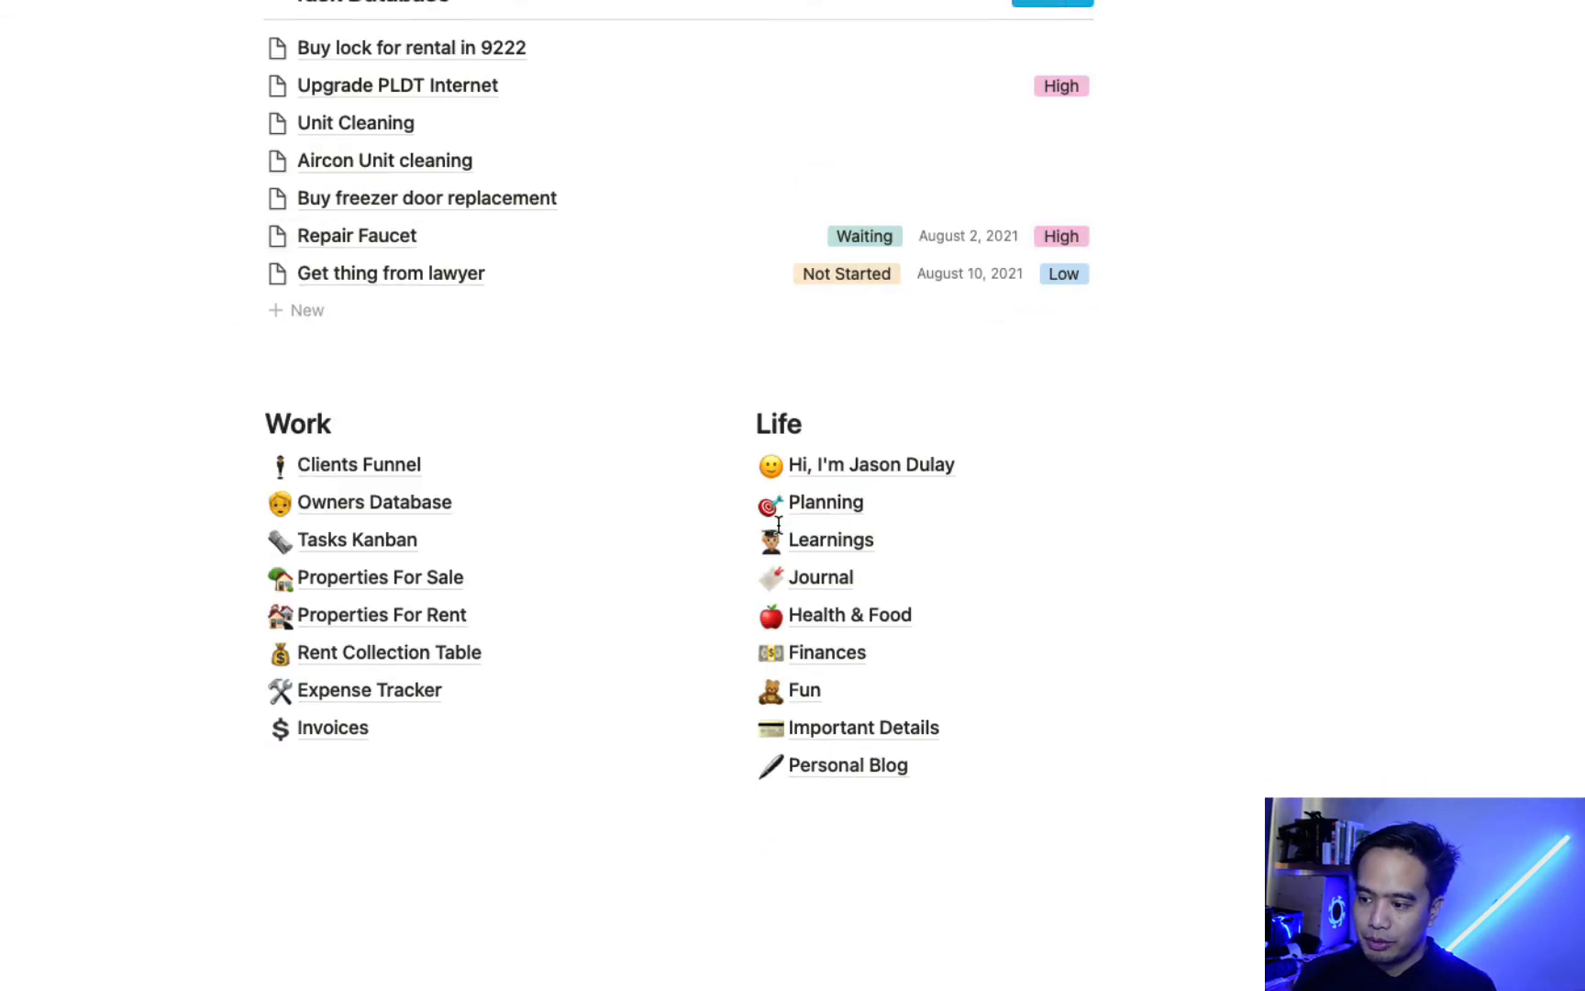
Open the Personal Blog page from the Life section and read through the "Why birds fly" post
click(845, 735)
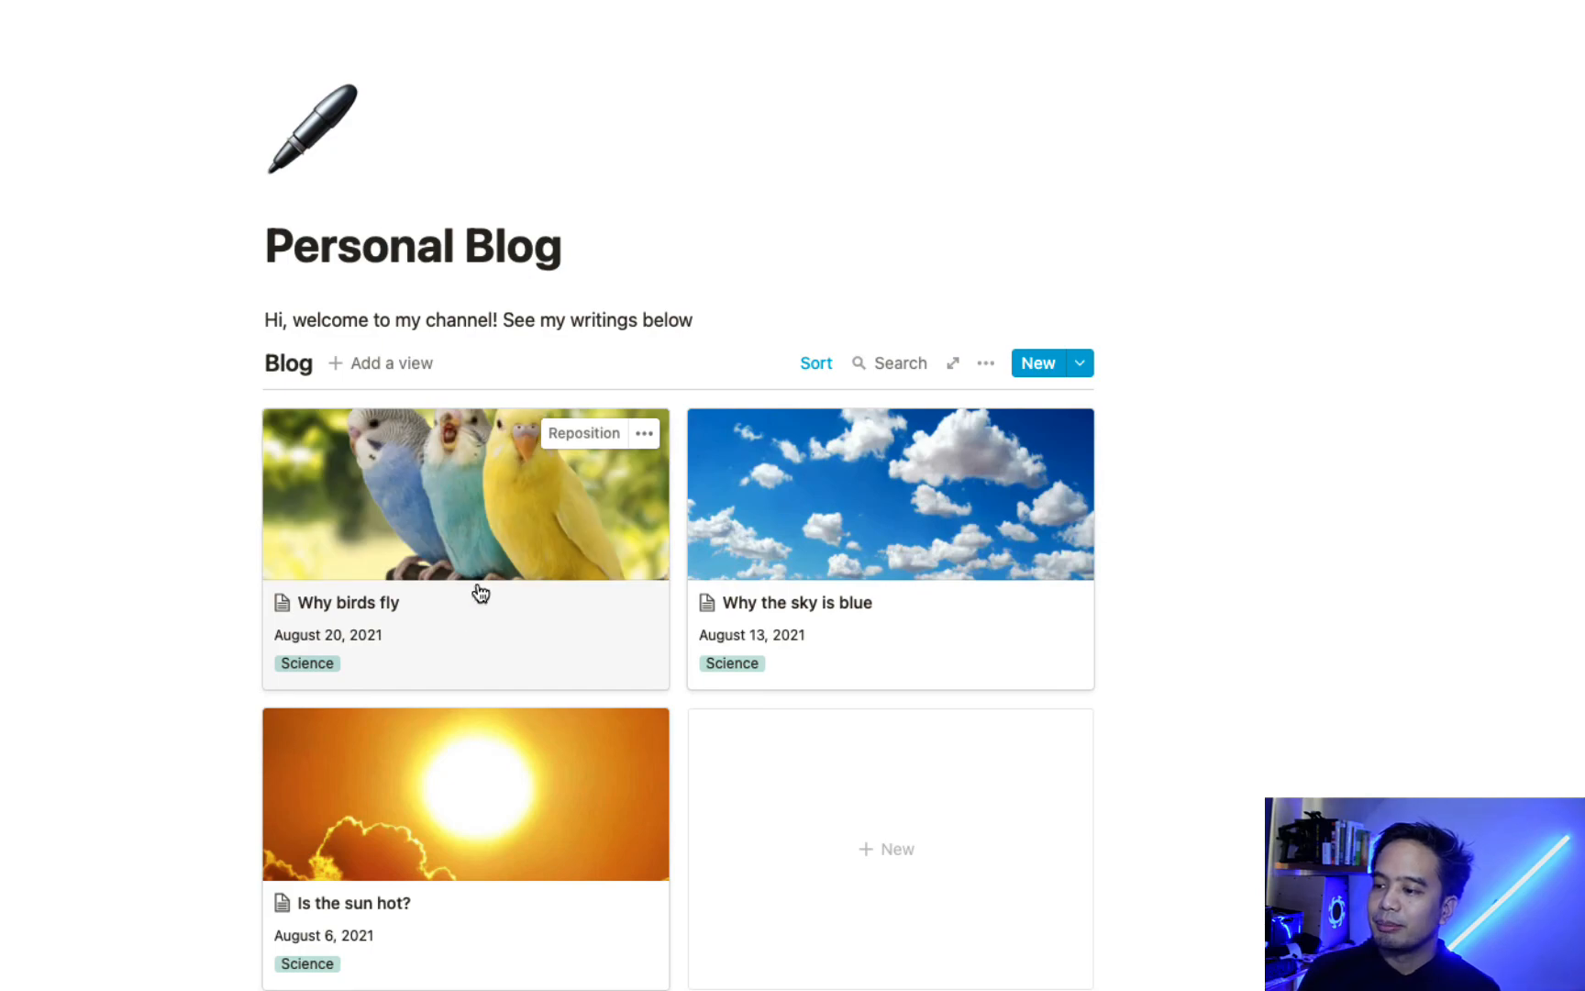
click(444, 601)
scroll(466, 527, down, 5)
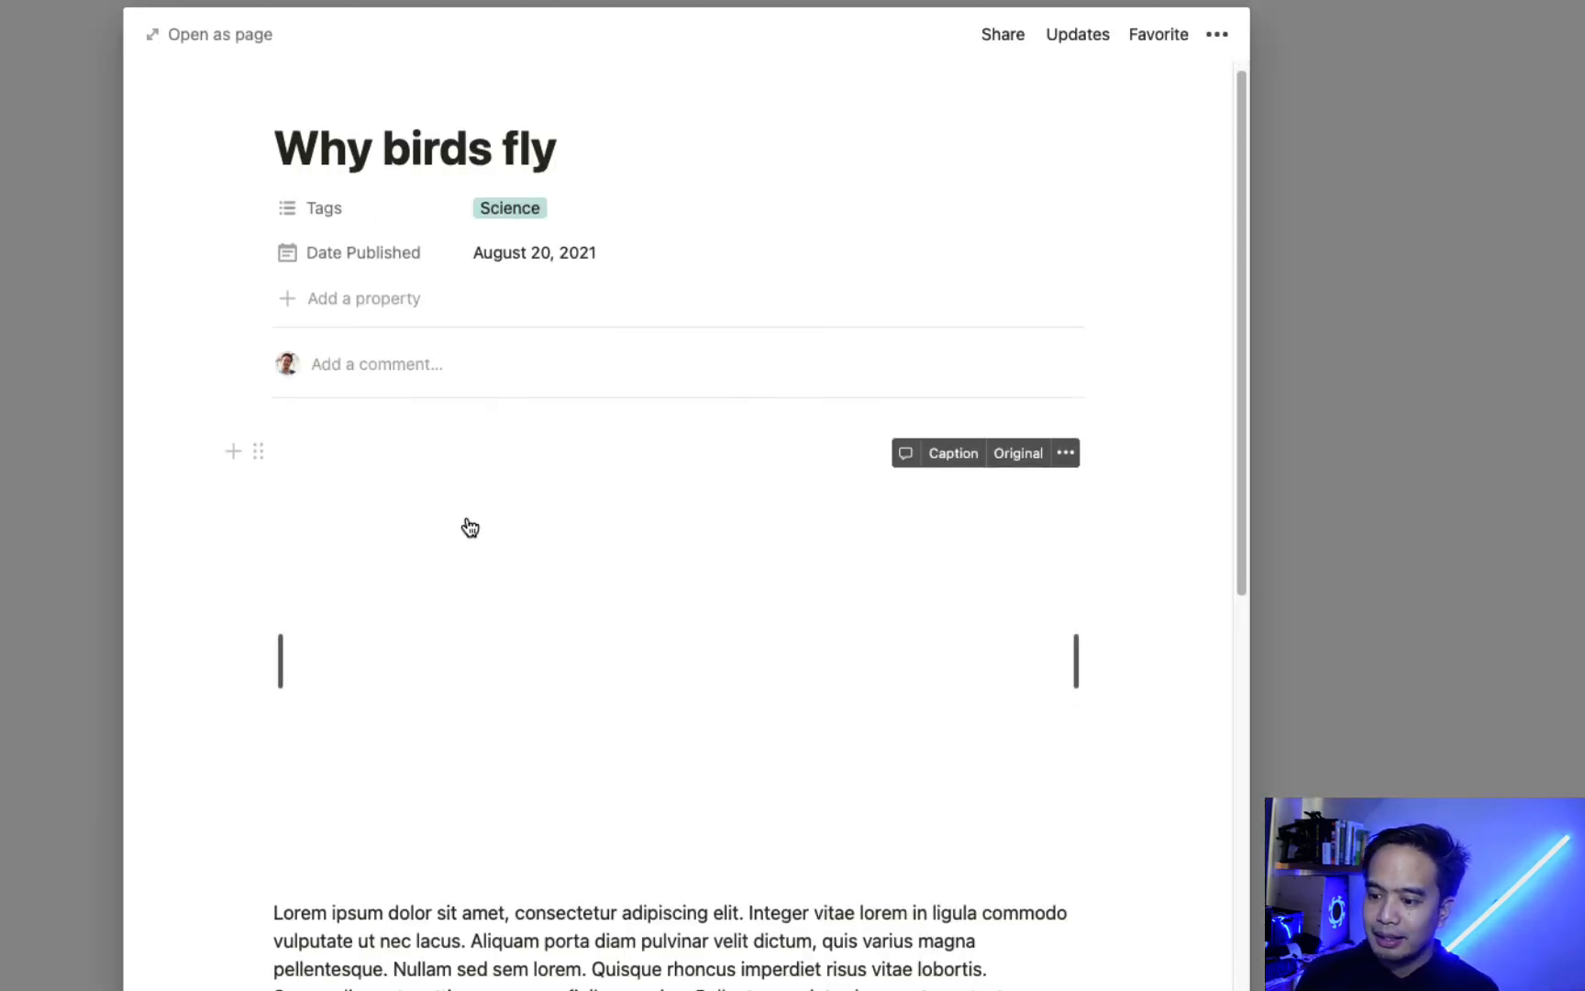
scroll(470, 527, down, 7)
scroll(470, 528, up, 10)
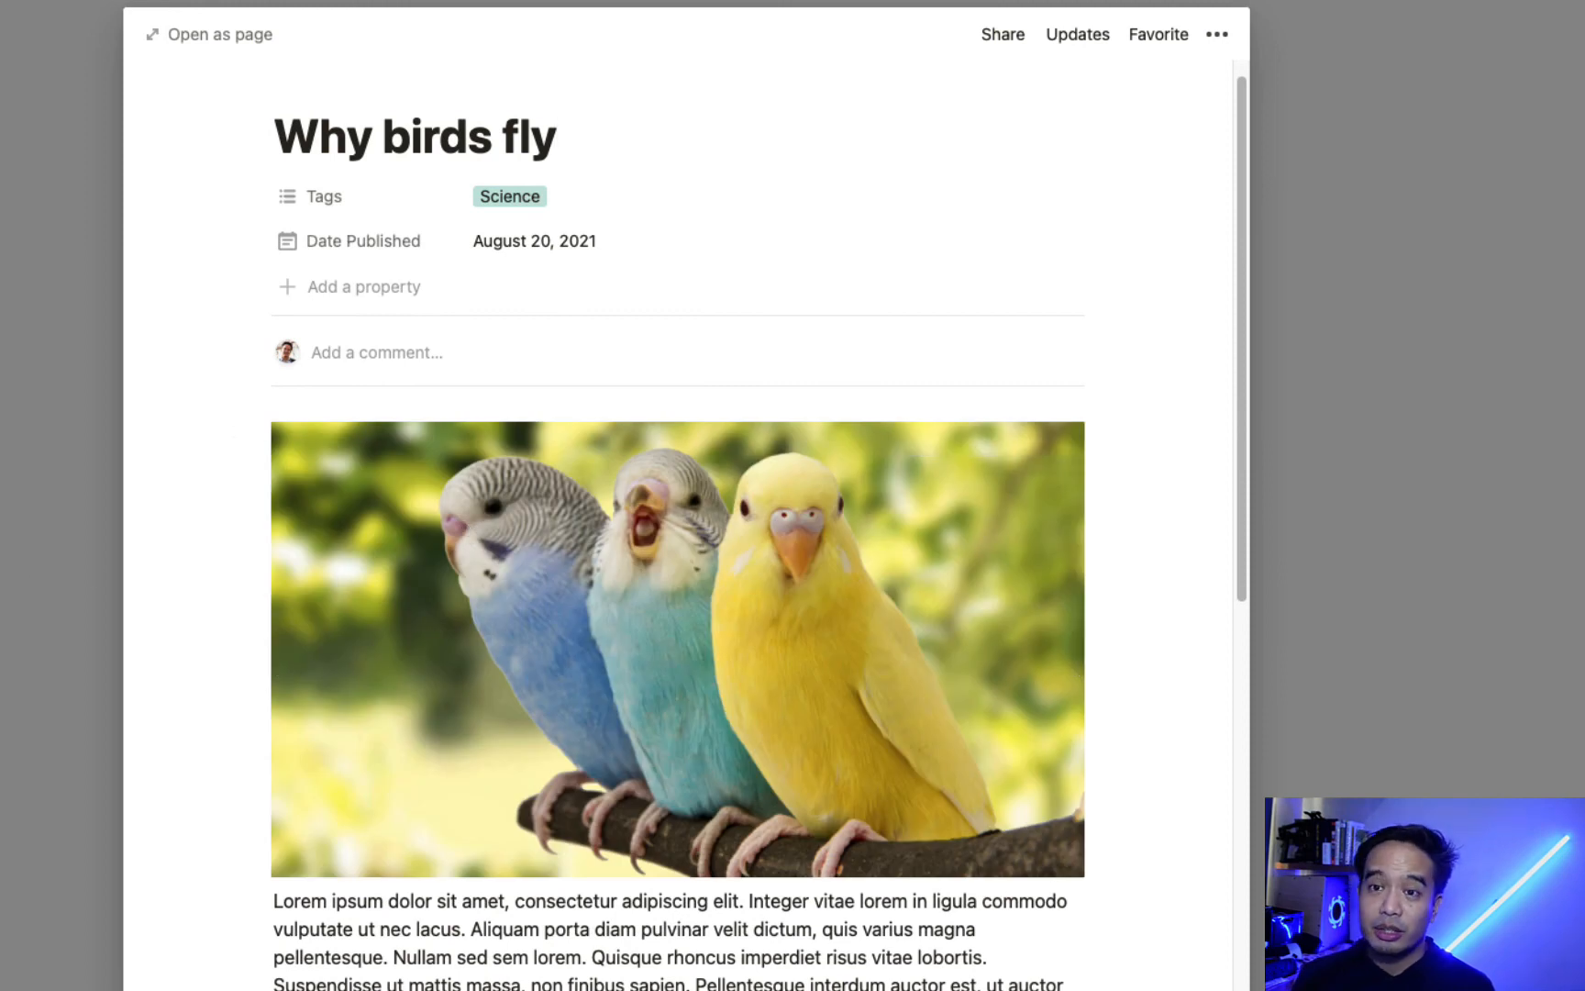
Go back to the Realtor Workspace dashboard and review its client and task lists for this week
click(14, 259)
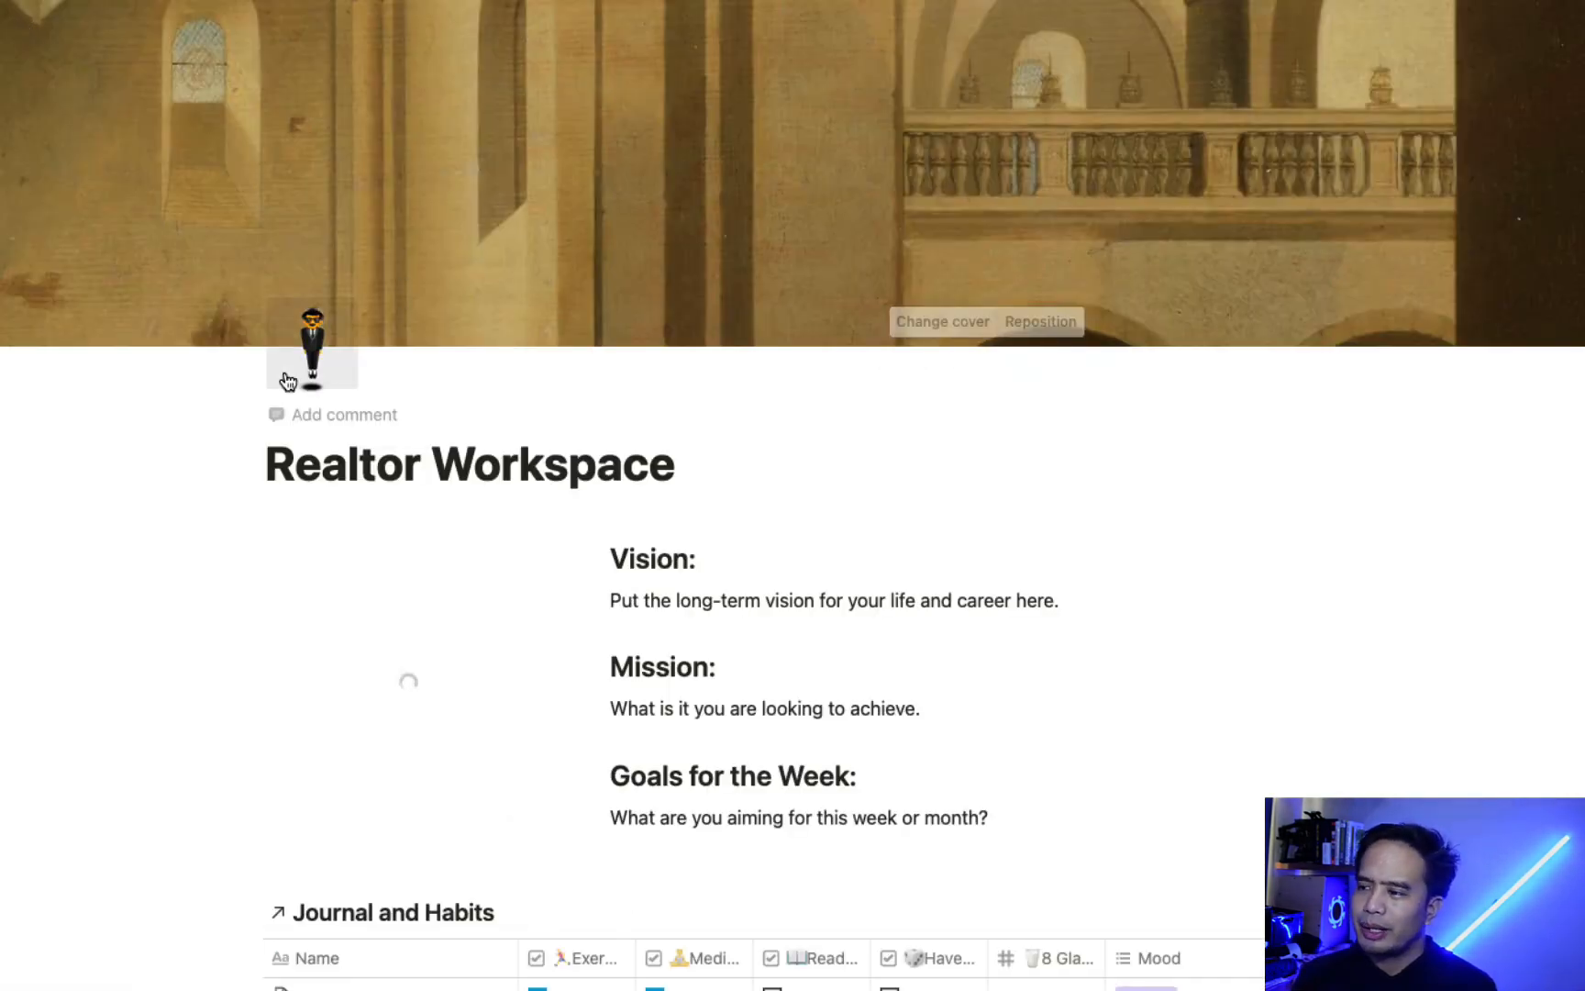
scroll(290, 375, down, 6)
scroll(284, 376, down, 10)
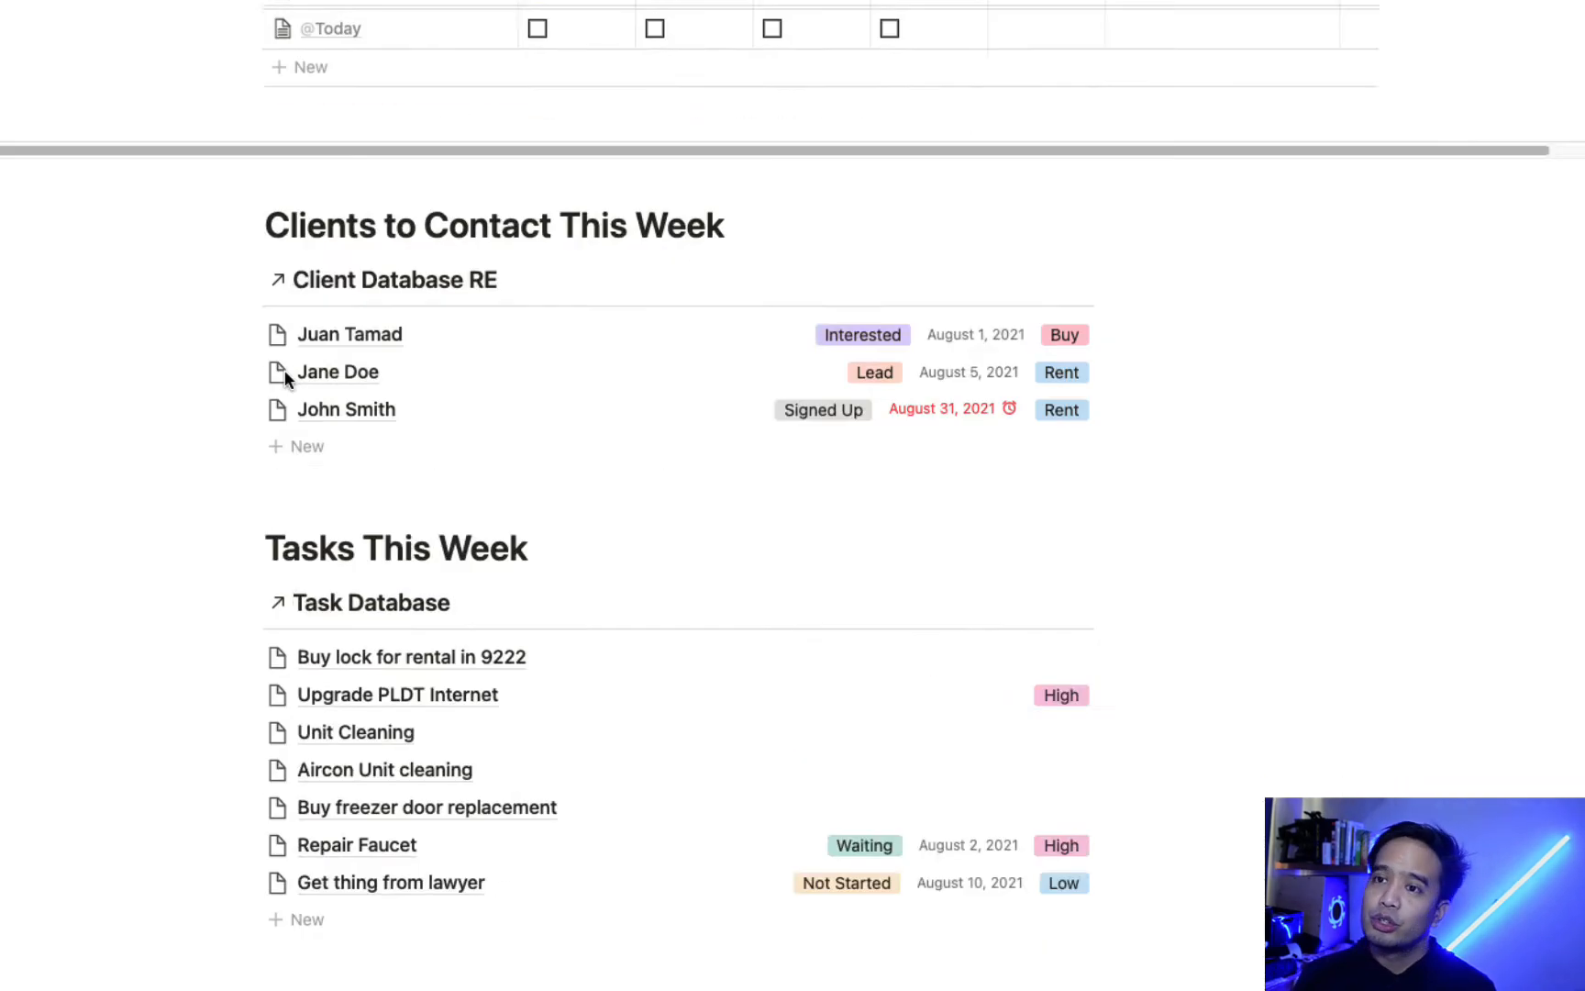